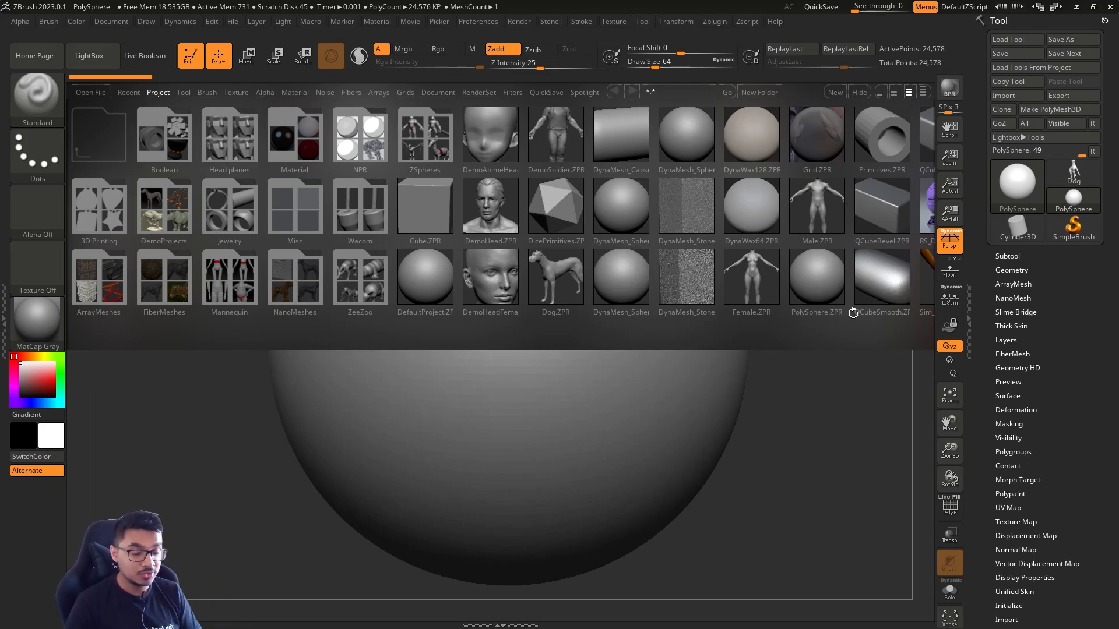
Open the ZSphere.ZPR project from the project library, discarding changes to the current project
left_click(422, 137)
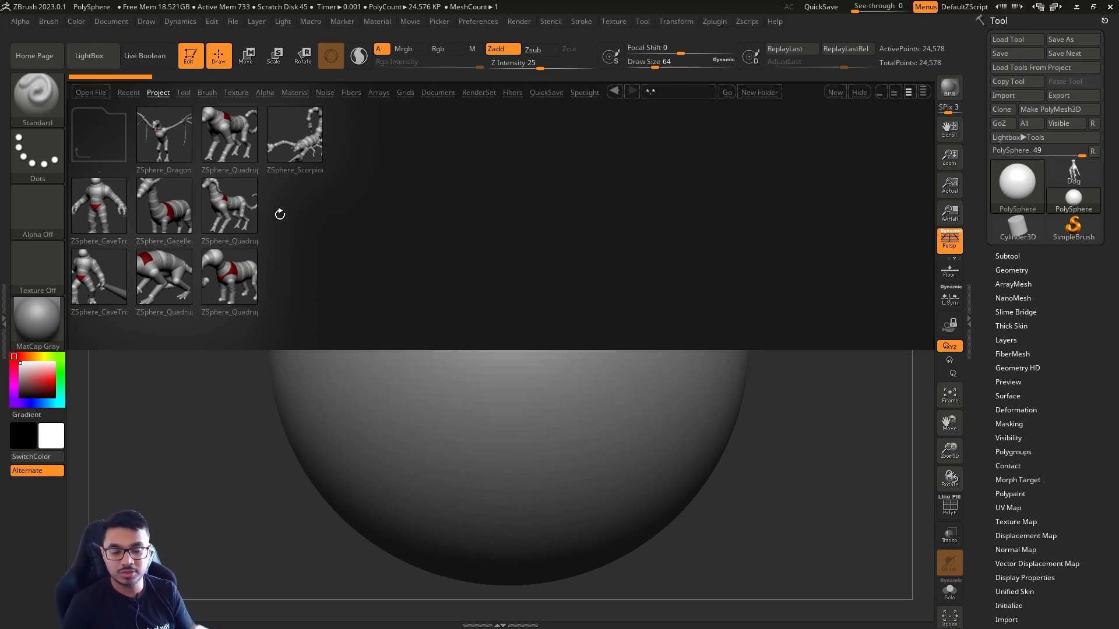
left_click(121, 130)
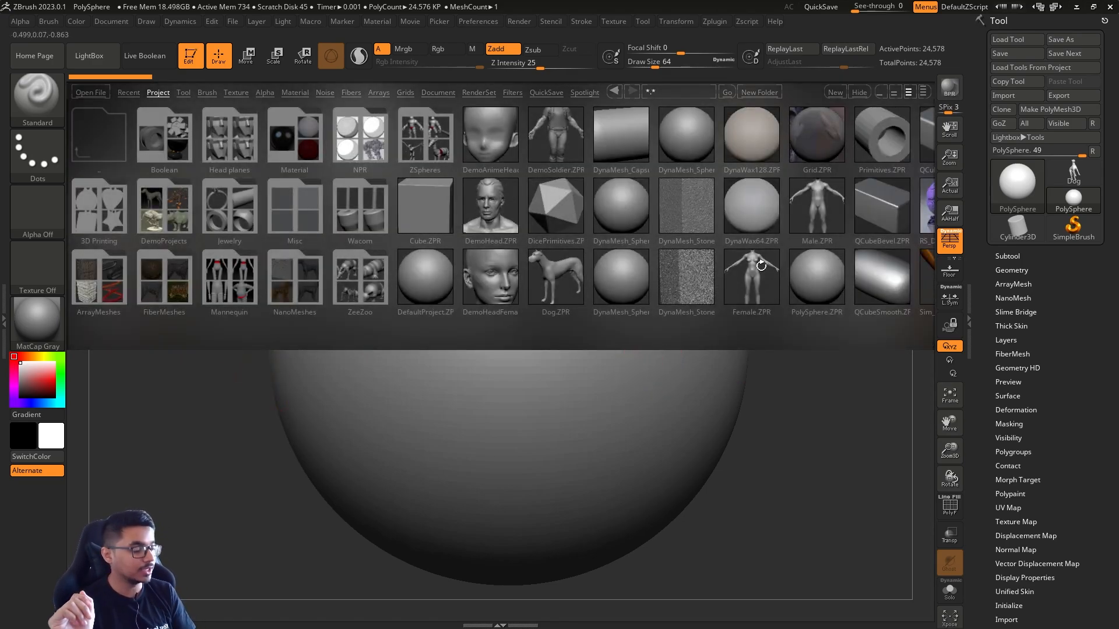
left_click_drag(754, 291, 600, 303)
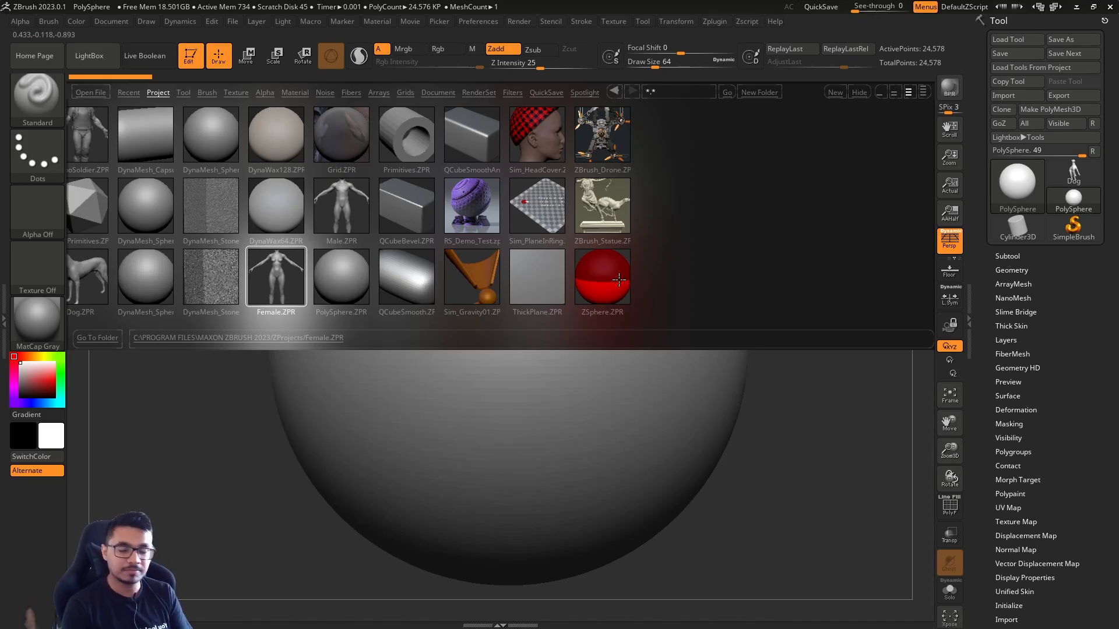
left_click(1005, 188)
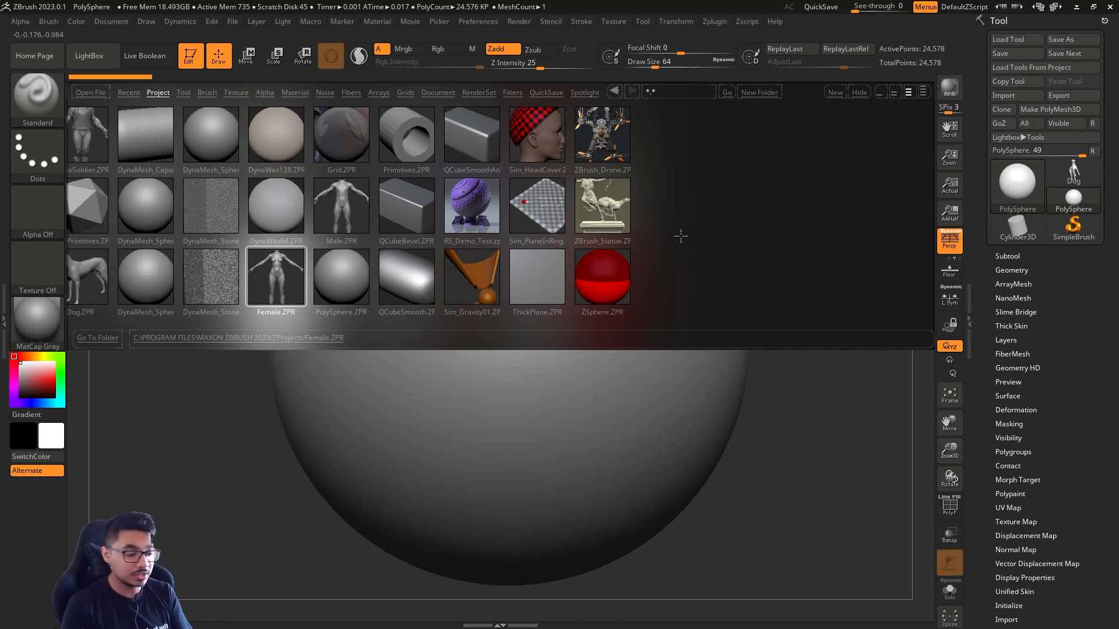
left_click(612, 278)
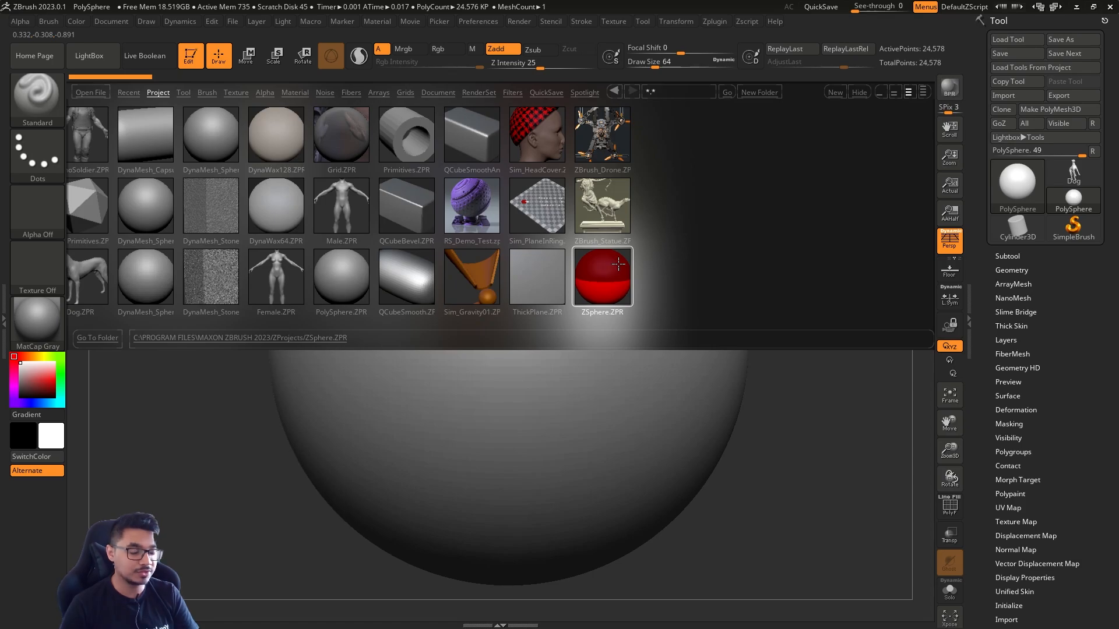
left_click(606, 280)
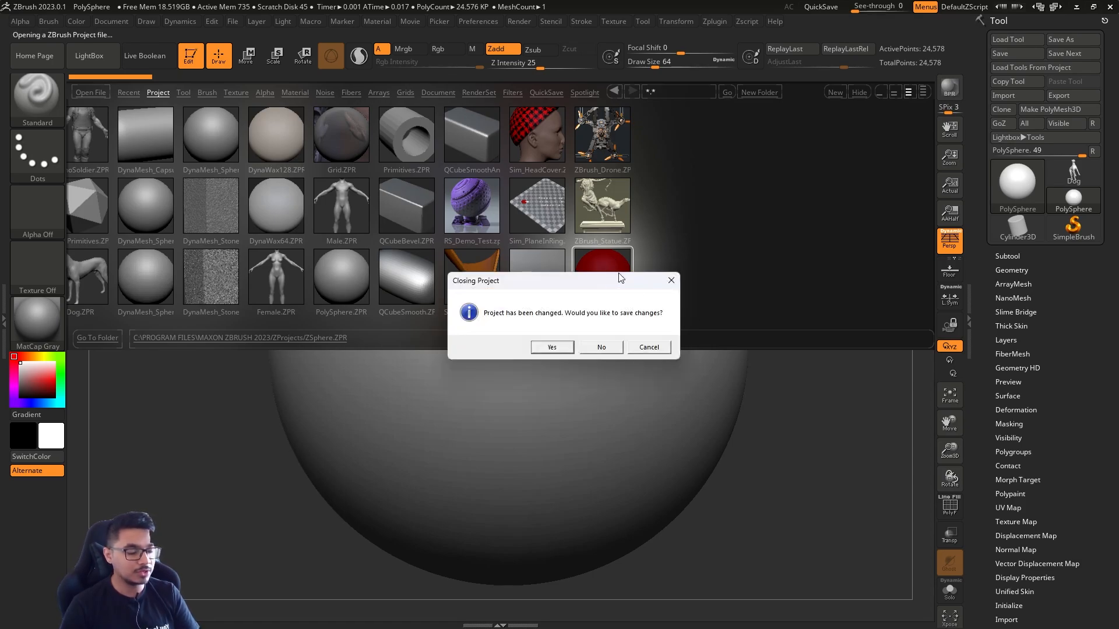
left_click(614, 350)
Hide the floor grid and set the draw size to about 74
key("Tab")
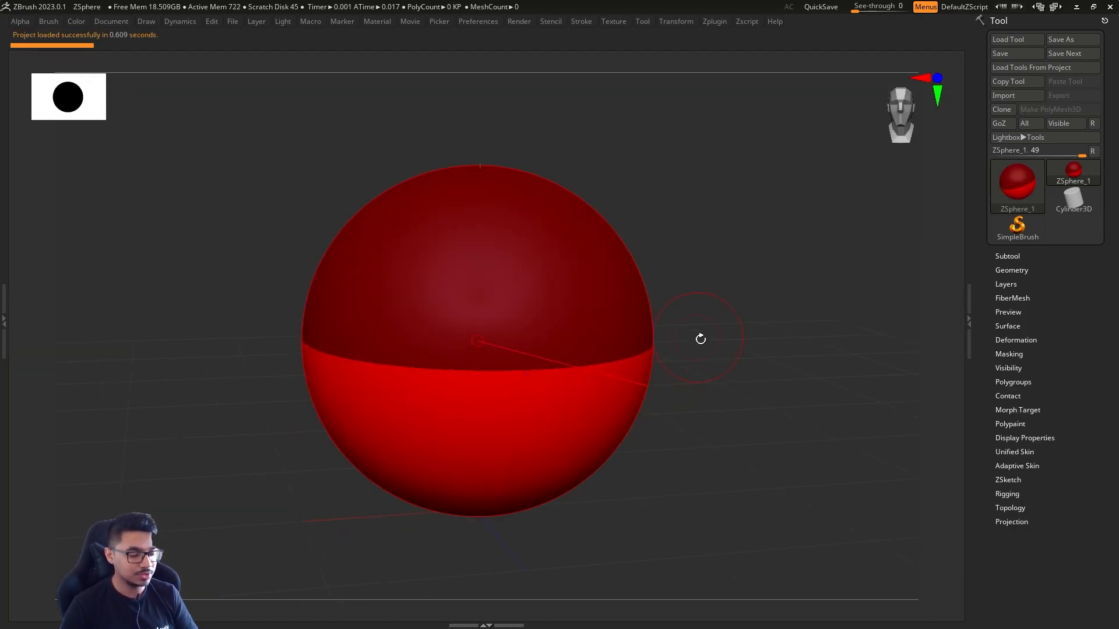
key("Tab")
left_click_drag(722, 424, 717, 420, "shift")
right_click_drag(736, 423, 658, 399, "ctrl")
left_click_drag(682, 394, 684, 426)
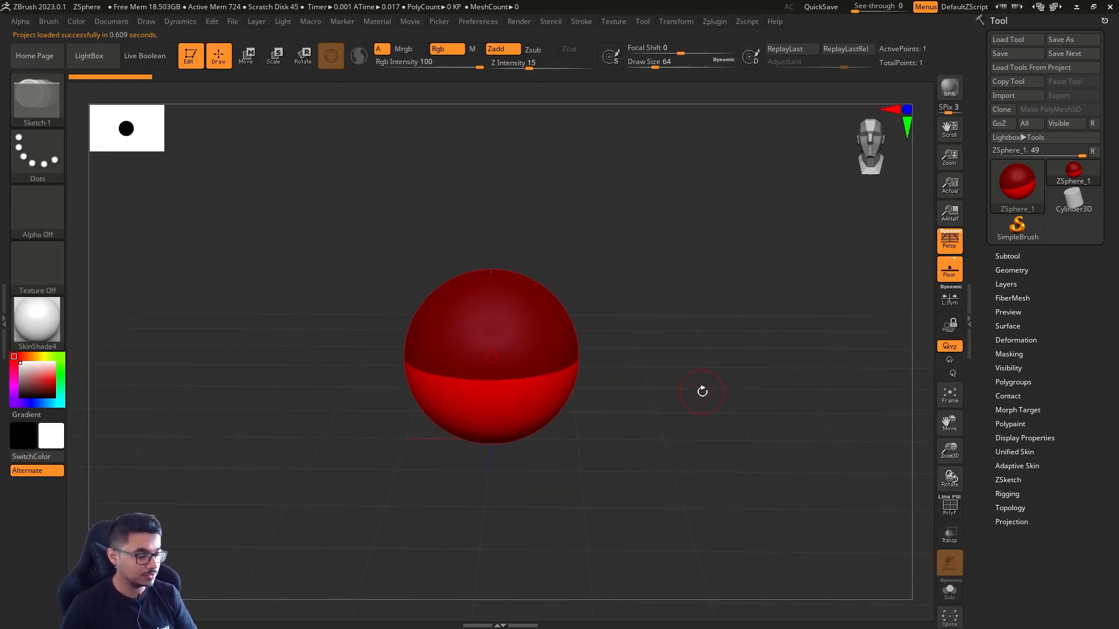
left_click(952, 278)
key("s")
left_click_drag(628, 349, 644, 344)
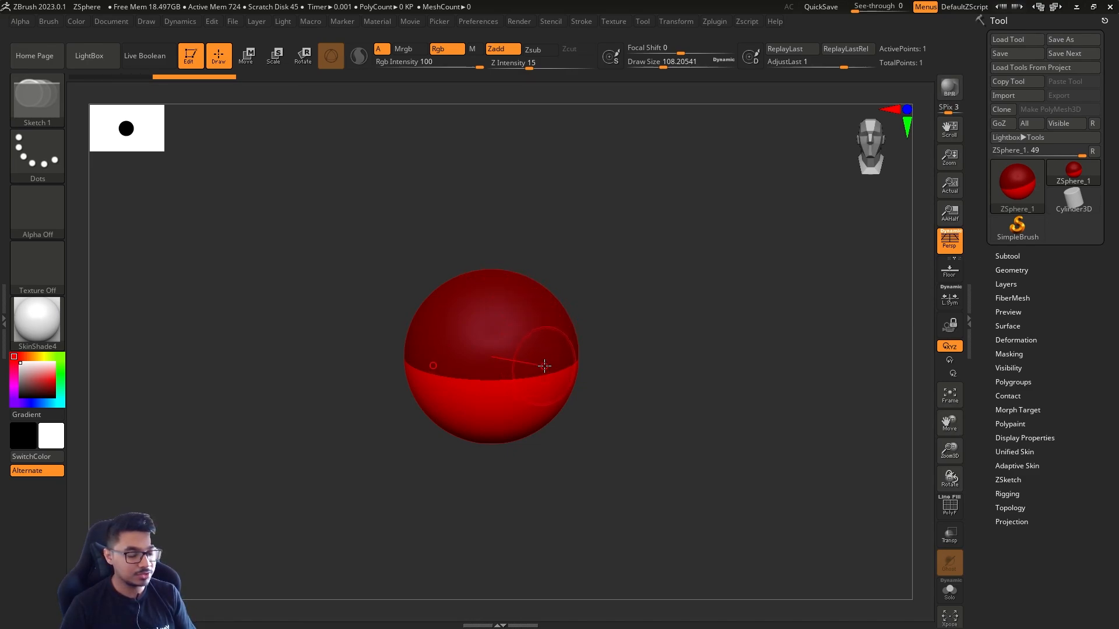
key("s")
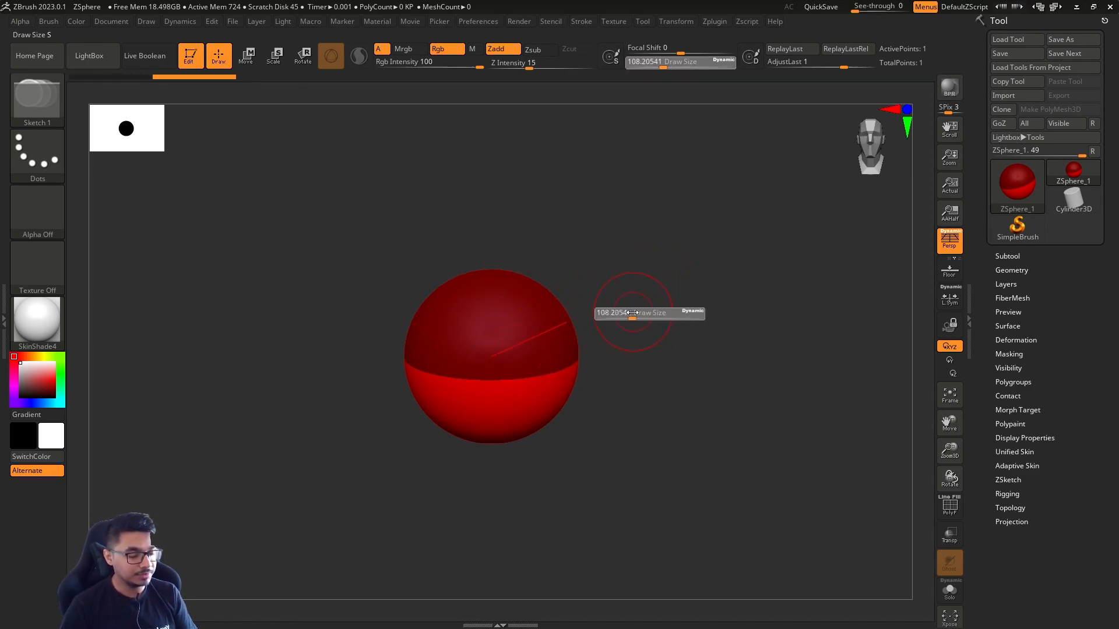
mouse_move(635, 309)
left_mouse_down()
mouse_move(663, 313)
mouse_move(621, 313)
mouse_move(647, 313)
mouse_move(631, 311)
left_mouse_up()
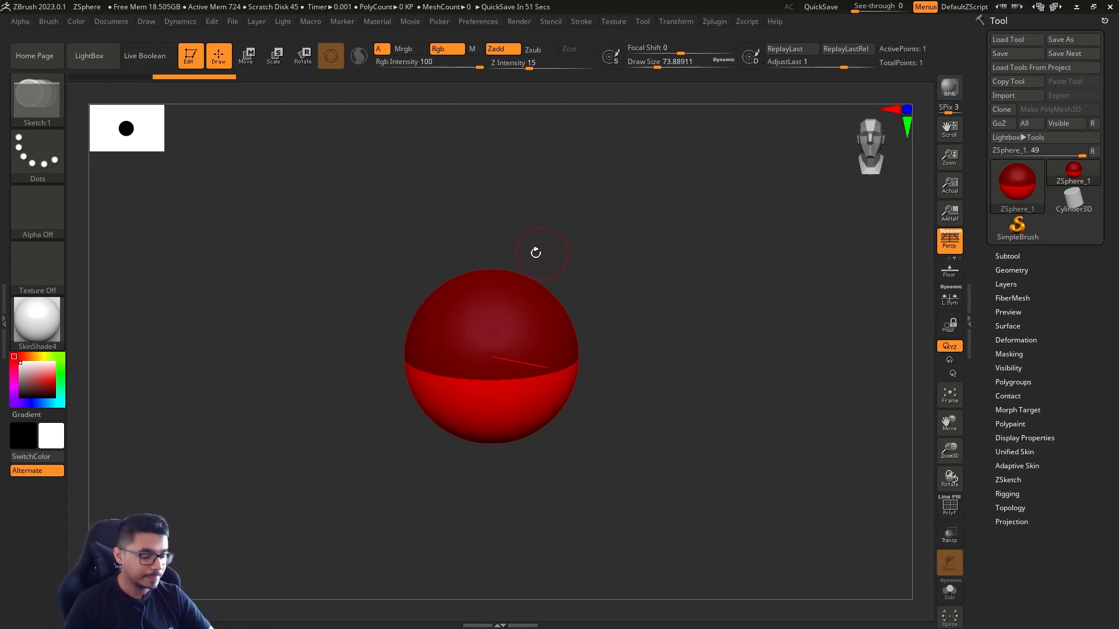
Draw three mirrored pairs of ZSpheres, chaining them upward from the root sphere into a V shape
left_click_drag(533, 287, 575, 318)
left_click_drag(701, 350, 670, 393)
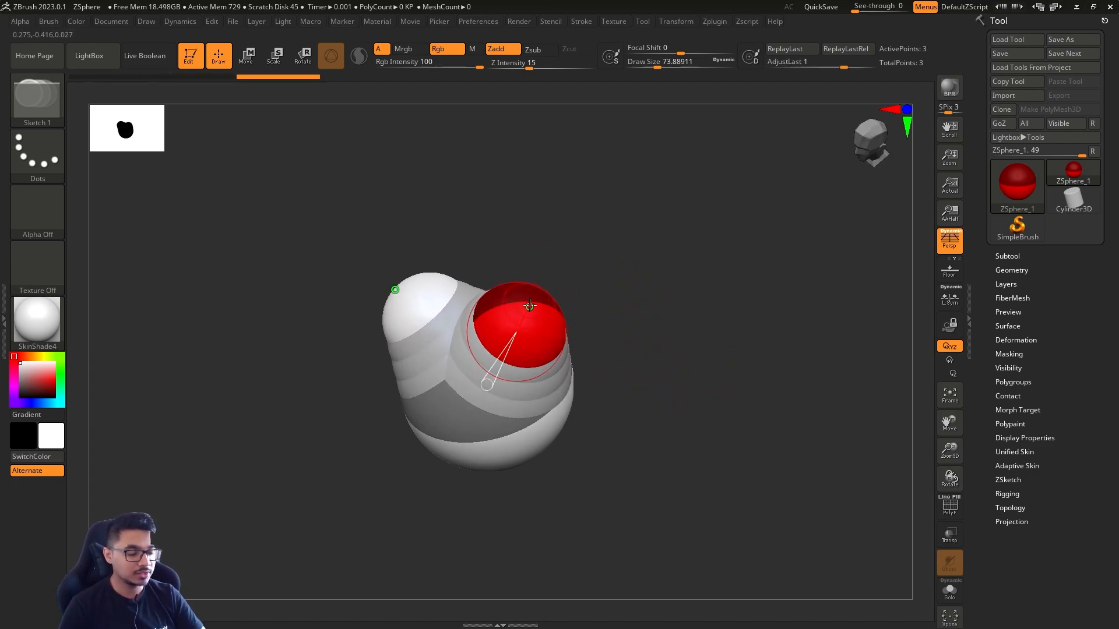
left_click_drag(530, 306, 564, 320)
left_click_drag(541, 274, 574, 290)
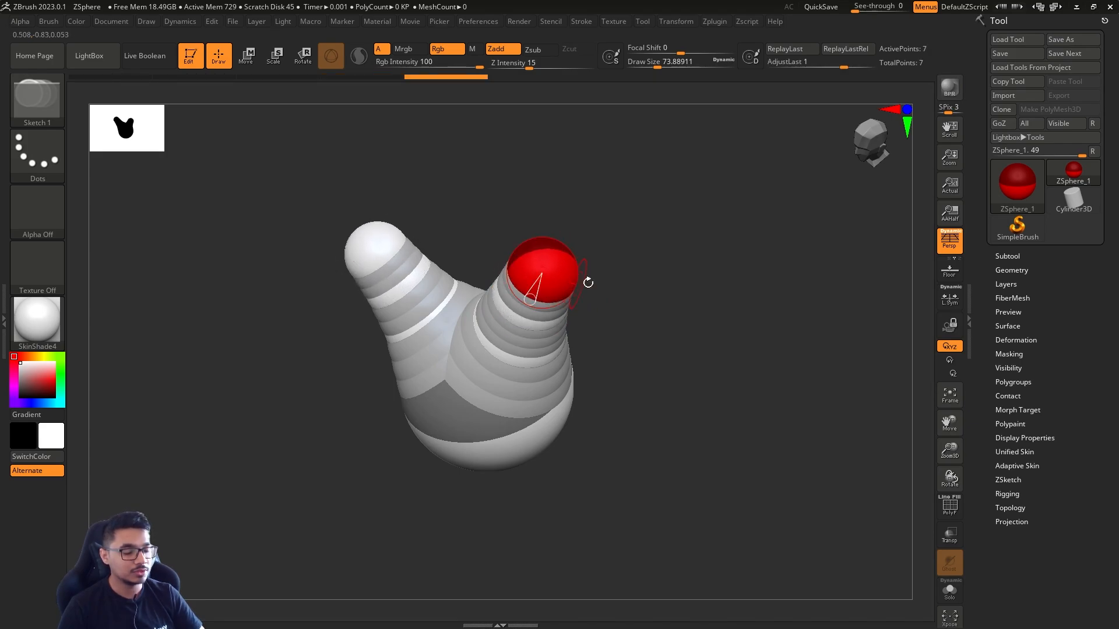
left_click_drag(653, 294, 680, 362)
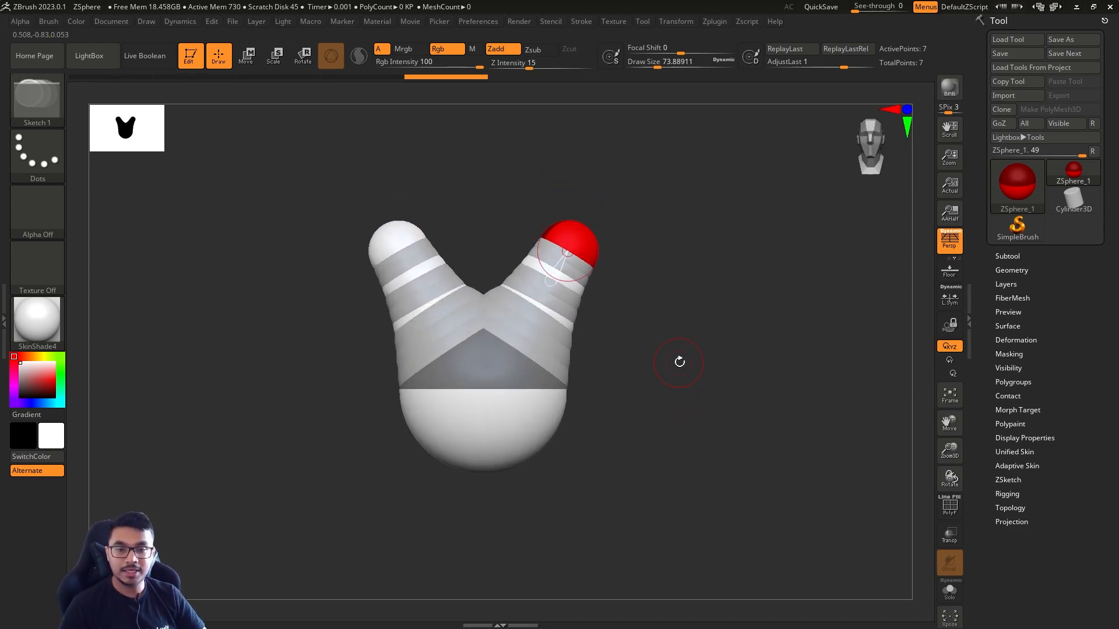
Preview the adaptive skin of the ZSphere chain and apply the MatCap Gray material
key("a")
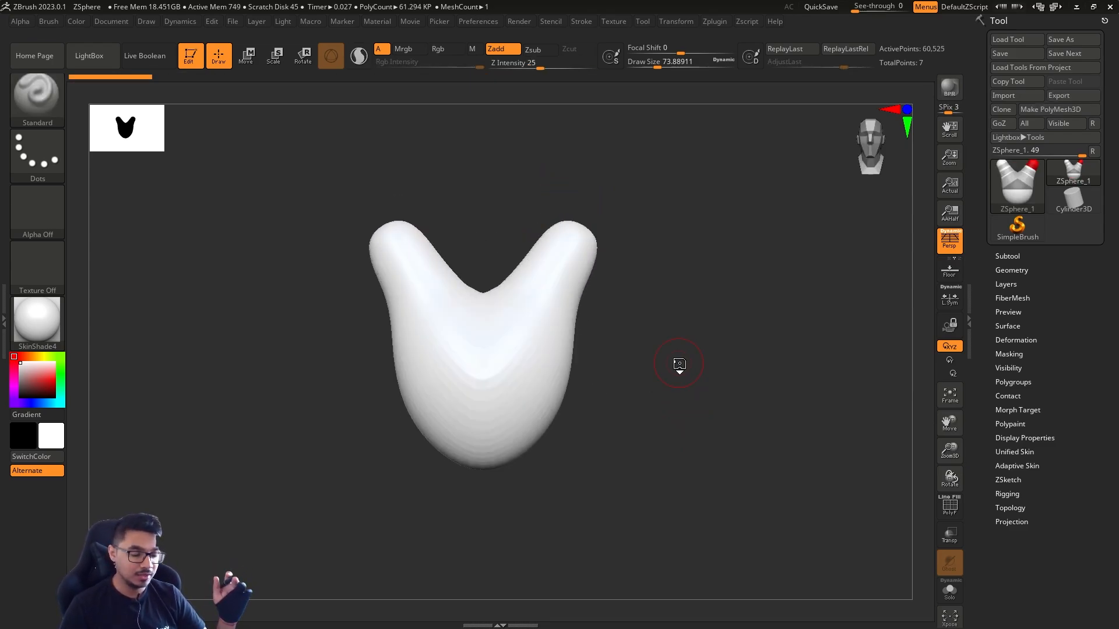
mouse_move(679, 367)
left_mouse_down()
mouse_move(639, 408)
mouse_move(679, 412)
left_mouse_up()
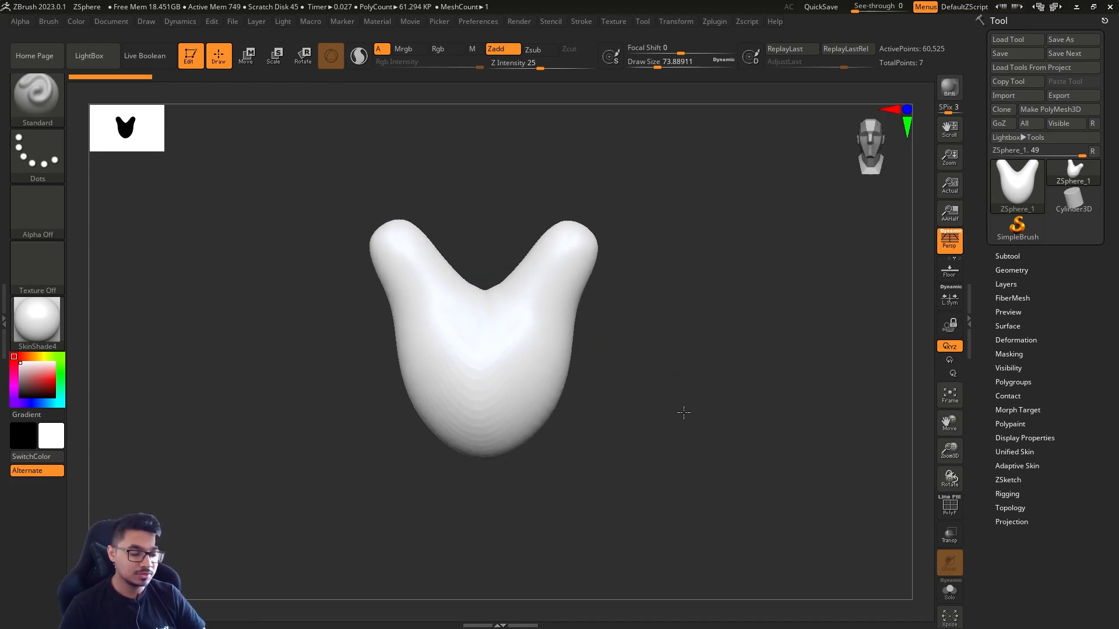
left_click(47, 332)
left_click(40, 323)
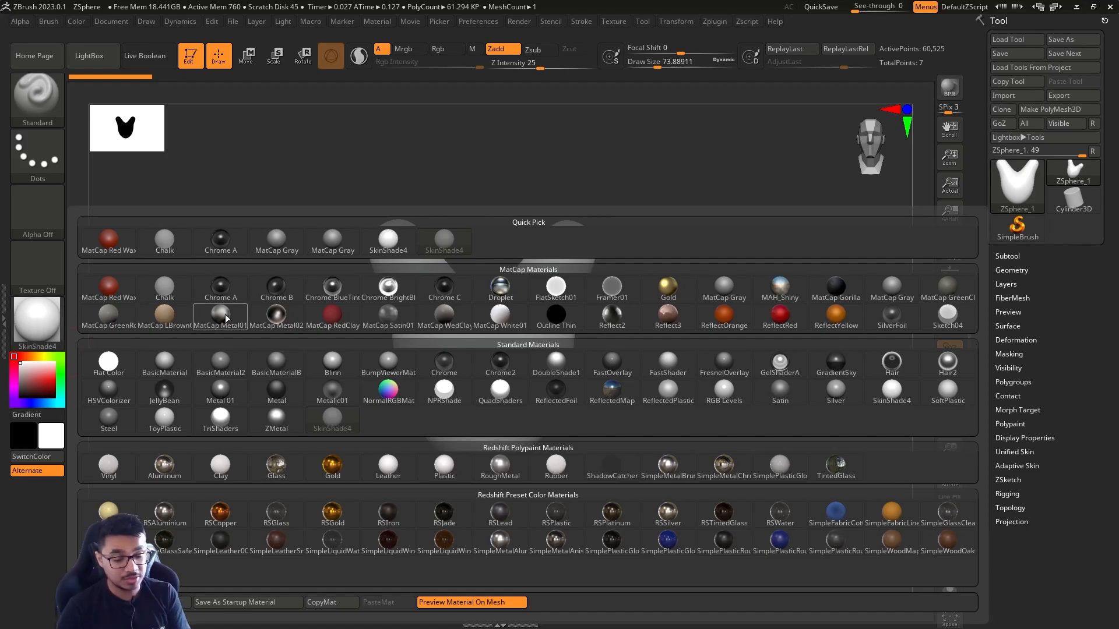
left_click(352, 256)
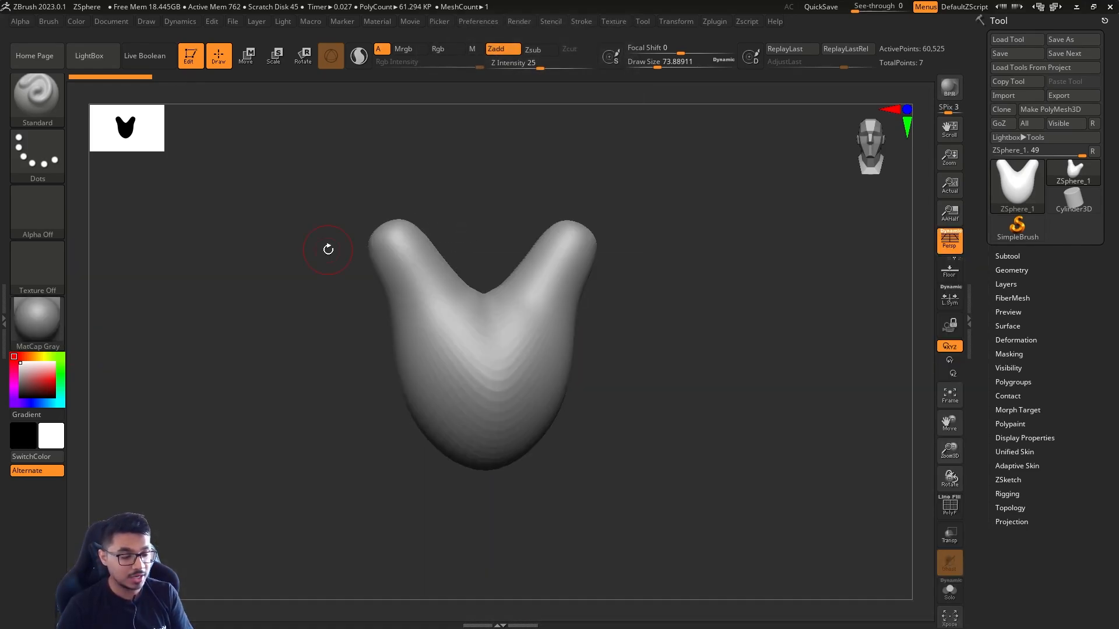
Examine the skin preview with its polyframe toggled on and off, and compare it with the ZSphere structure
mouse_move(712, 413)
left_mouse_down()
mouse_move(689, 412)
mouse_move(709, 413)
mouse_move(744, 457)
mouse_move(687, 430)
mouse_move(722, 407)
mouse_move(811, 393)
mouse_move(722, 365)
mouse_move(739, 348)
mouse_move(702, 349)
mouse_move(752, 370)
mouse_move(737, 345)
left_mouse_up()
key("shift+f")
key("shift+f")
left_click_drag(725, 435, 697, 380)
key("a")
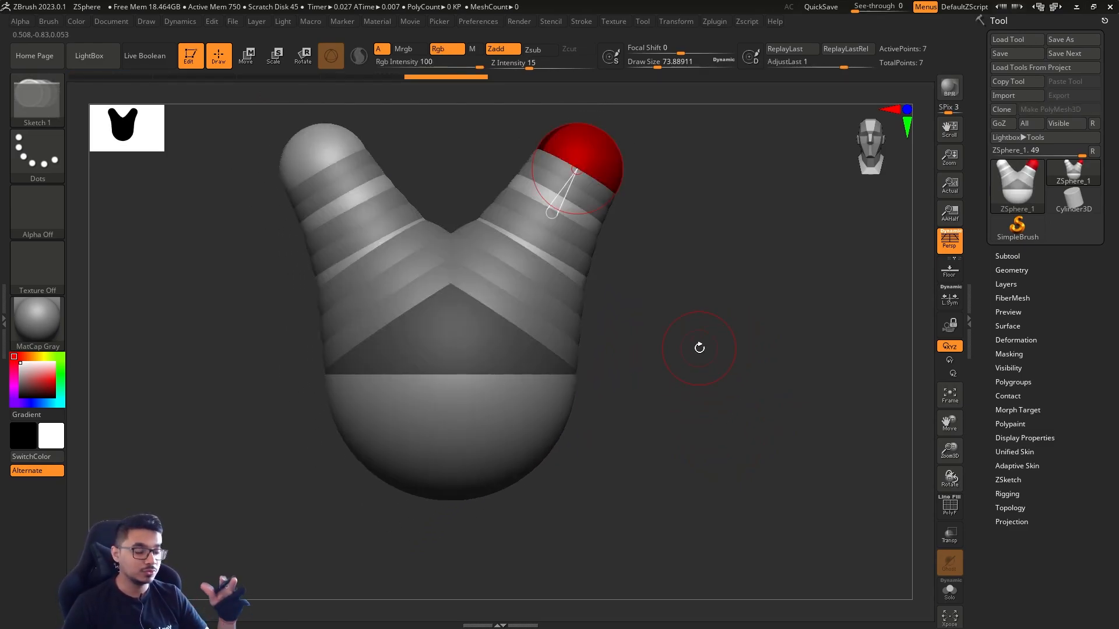
key("a")
key("a")
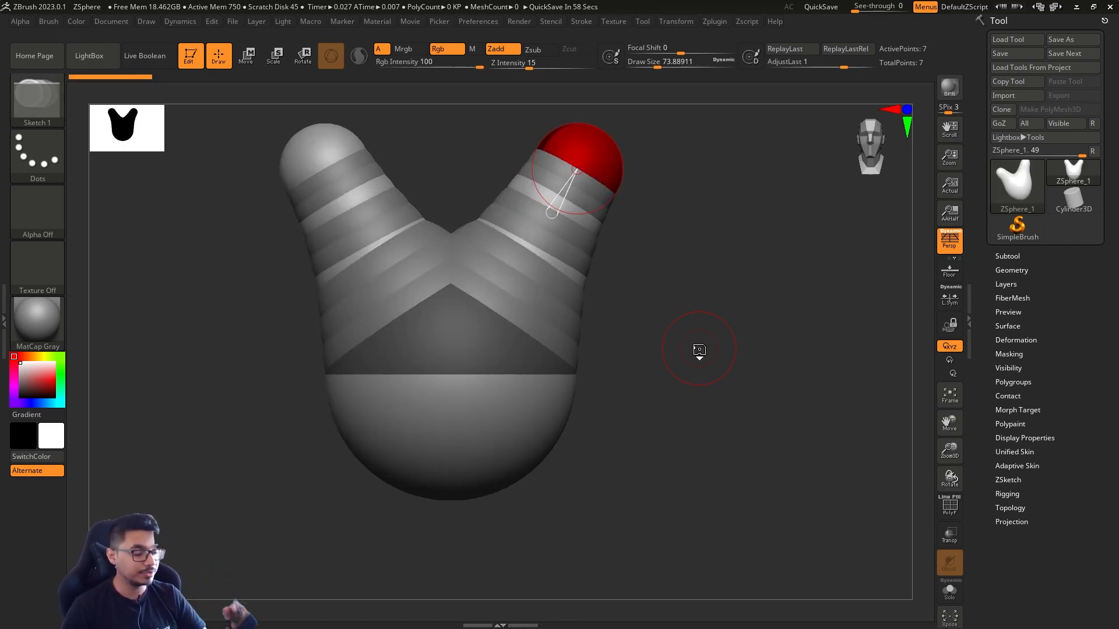
Set the draw size to about 20 in the ZSphere view
key("s")
left_click_drag(680, 376, 684, 382)
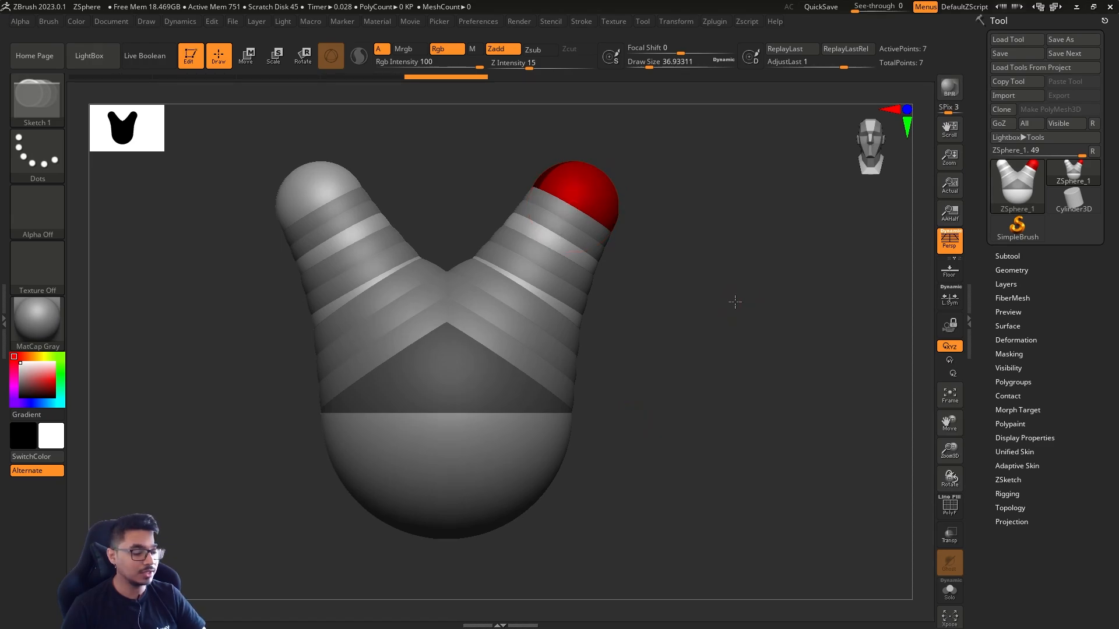
left_click_drag(736, 303, 698, 380, "alt")
key("s")
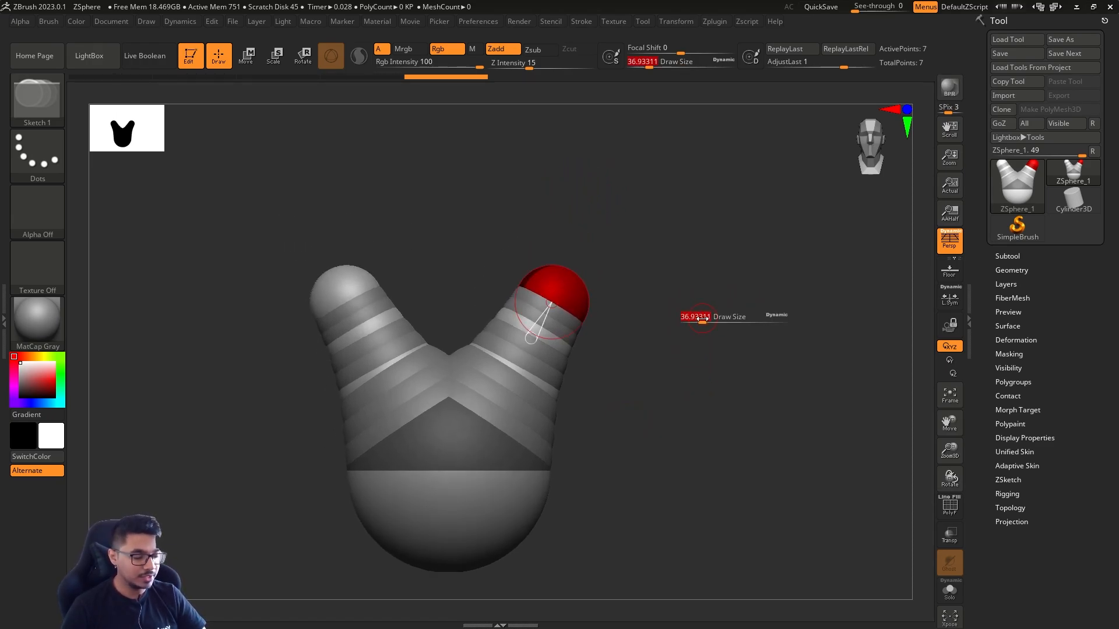
left_click_drag(707, 318, 701, 321)
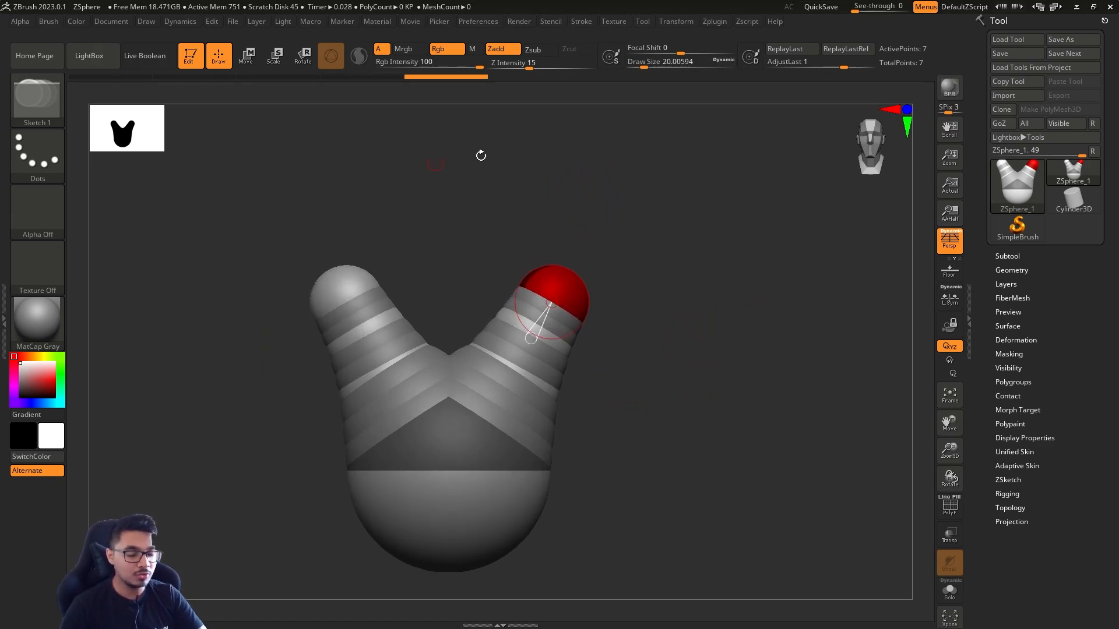
Move the end and intermediate ZSpheres outward to lengthen and bend the mirrored arms
left_click_drag(700, 493, 667, 455)
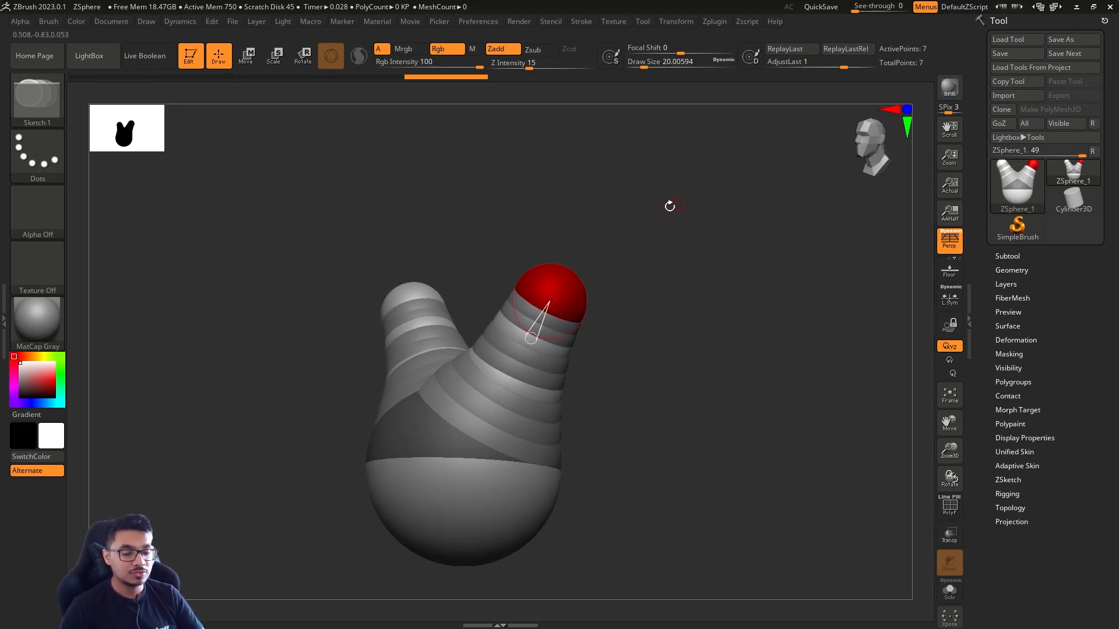
key("w")
key("r")
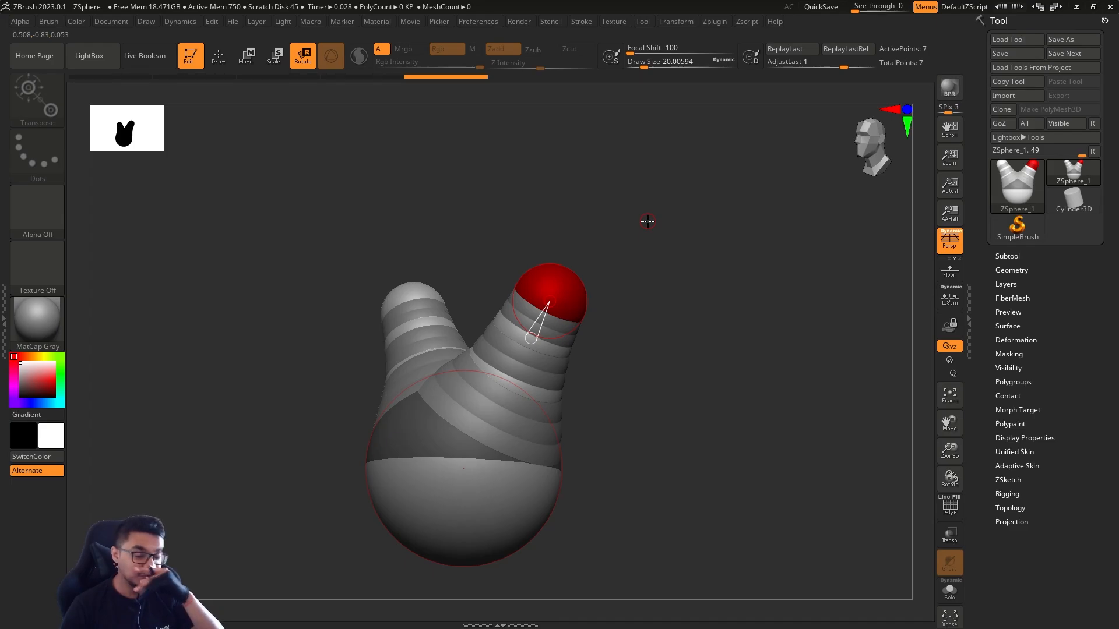
key("w")
left_click_drag(549, 294, 734, 136)
left_click_drag(542, 314, 658, 254)
left_click_drag(735, 428, 686, 423)
left_click_drag(487, 374, 580, 371)
left_click_drag(775, 411, 704, 378)
left_click_drag(705, 378, 709, 449)
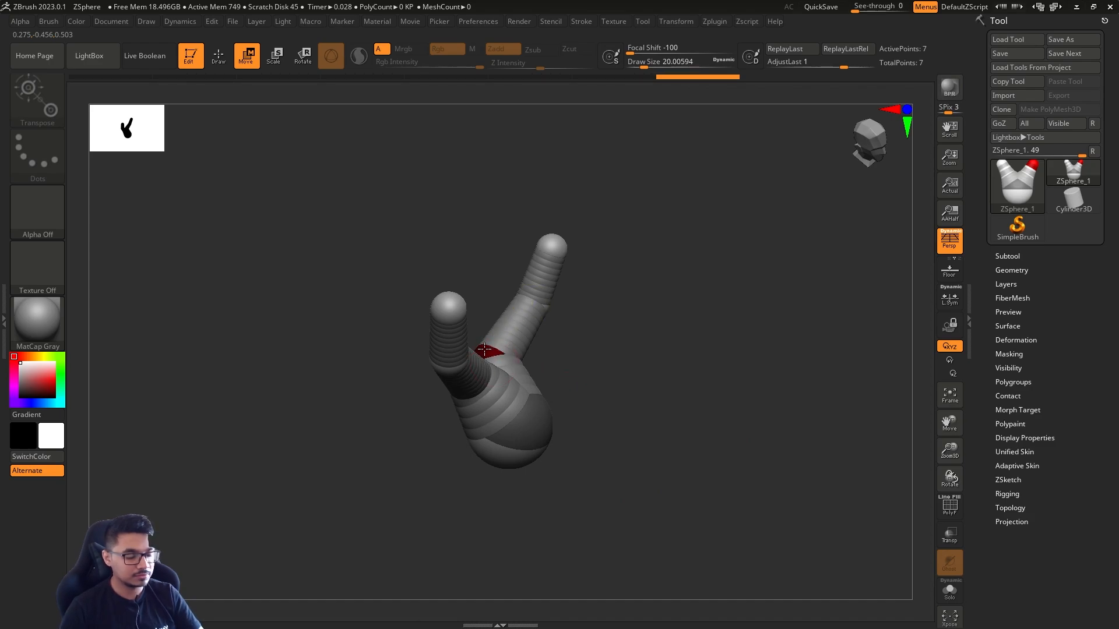
Try moving the inner arm joints outward with a draw size of about 888, and undo the move
left_click_drag(632, 377, 594, 365, "shift")
key("s")
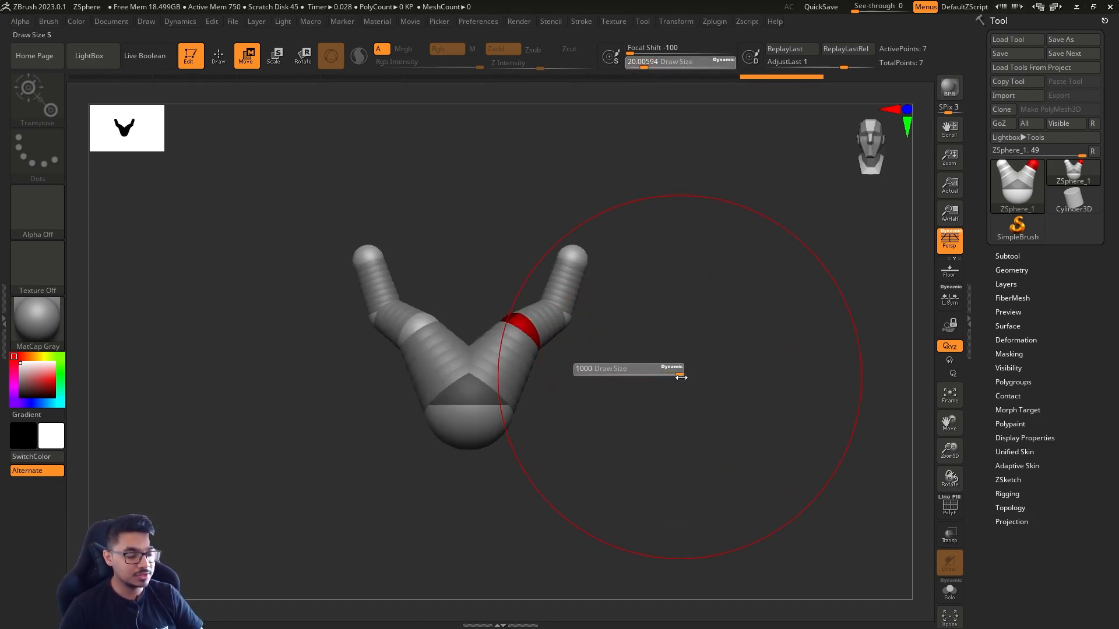
left_click_drag(680, 377, 670, 377)
mouse_move(527, 330)
left_mouse_down()
mouse_move(589, 326)
mouse_move(580, 208)
mouse_move(583, 443)
mouse_move(628, 339)
mouse_move(589, 353)
left_mouse_up()
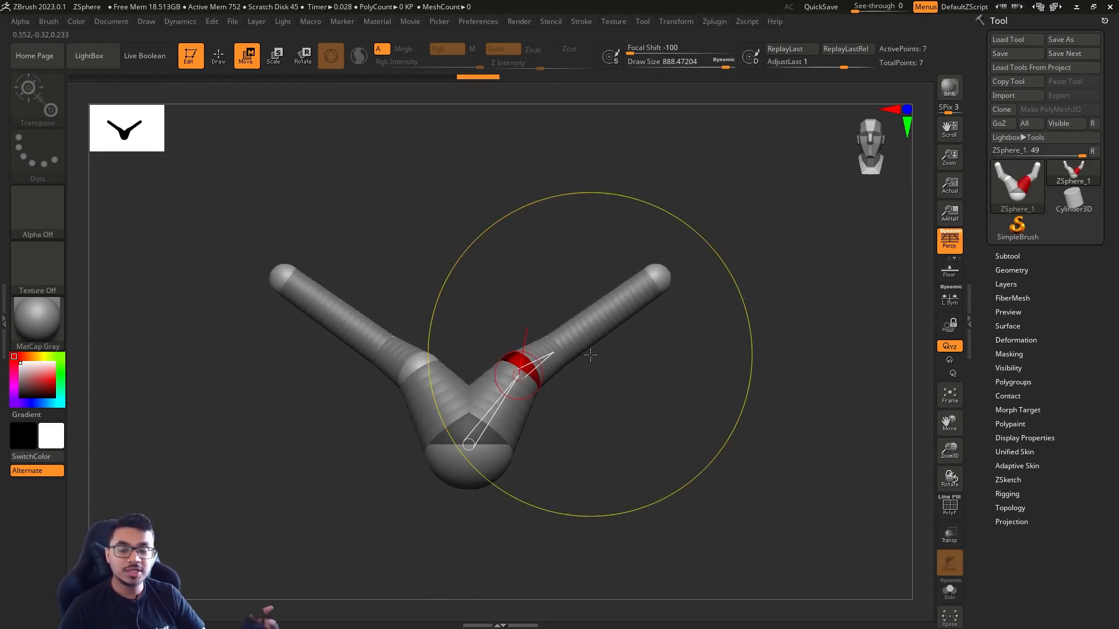
key("ctrl+z")
Set the draw size to 1 and move the inner, end and middle ZSpheres individually to reshape the mirrored arms
key("s")
left_click_drag(659, 347, 631, 348)
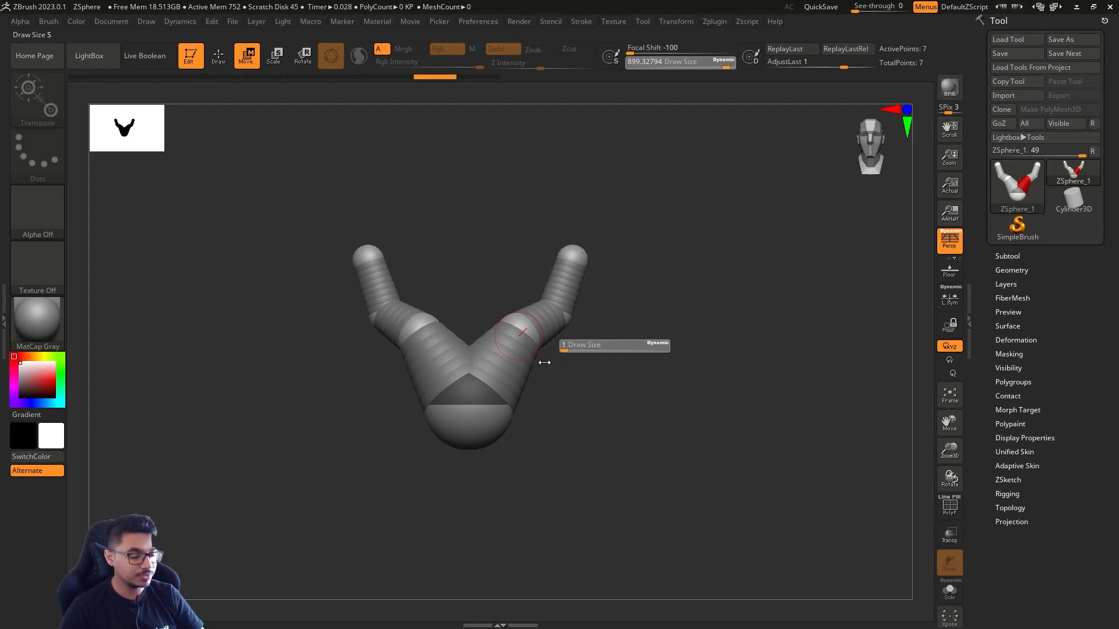
left_click_drag(544, 362, 539, 366)
left_click_drag(684, 362, 649, 366)
key("s")
left_click_drag(649, 366, 647, 366)
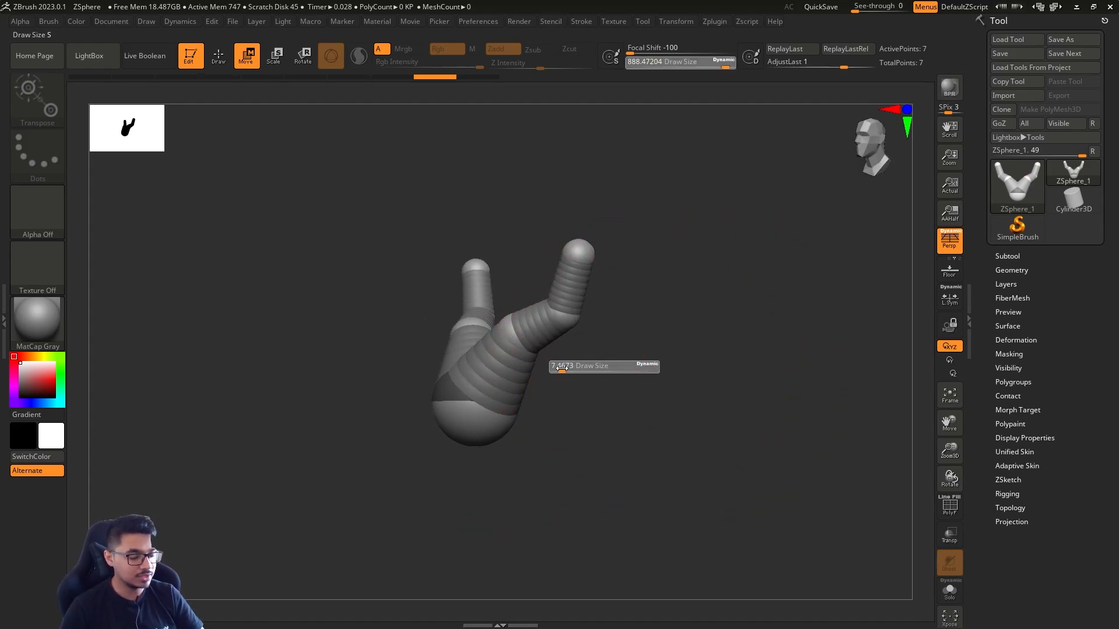
left_click_drag(551, 369, 549, 368)
mouse_move(514, 334)
left_mouse_down()
mouse_move(555, 361)
mouse_move(543, 364)
left_mouse_up()
left_click_drag(579, 256, 564, 252)
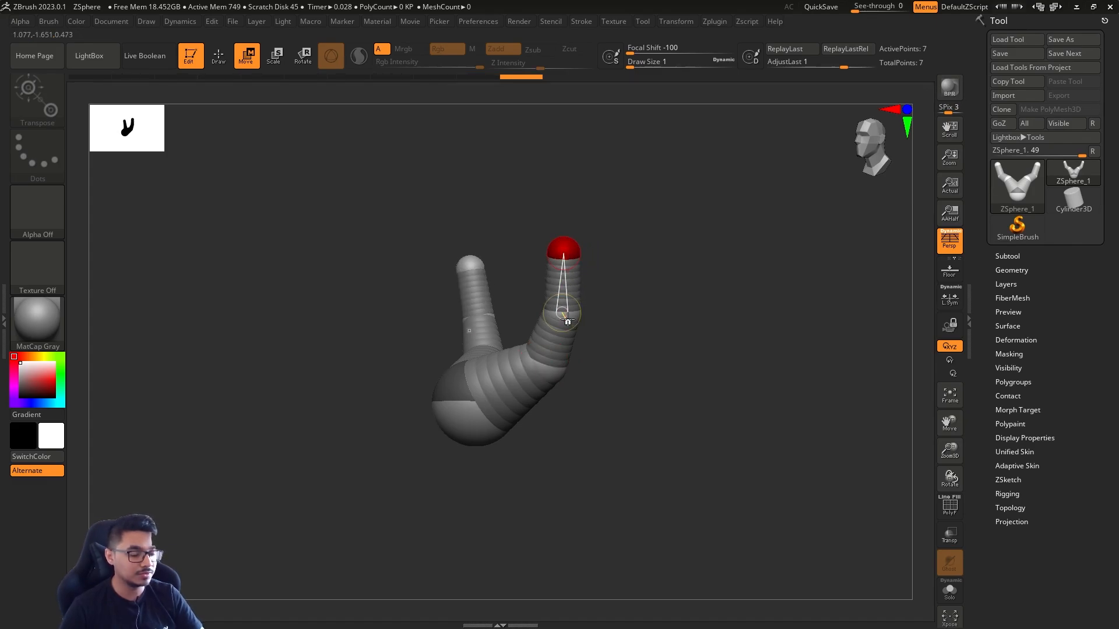
left_click_drag(569, 318, 573, 319)
Scale down the end ZSpheres so that the mirrored arms taper toward their tips
left_click_drag(661, 397, 658, 398)
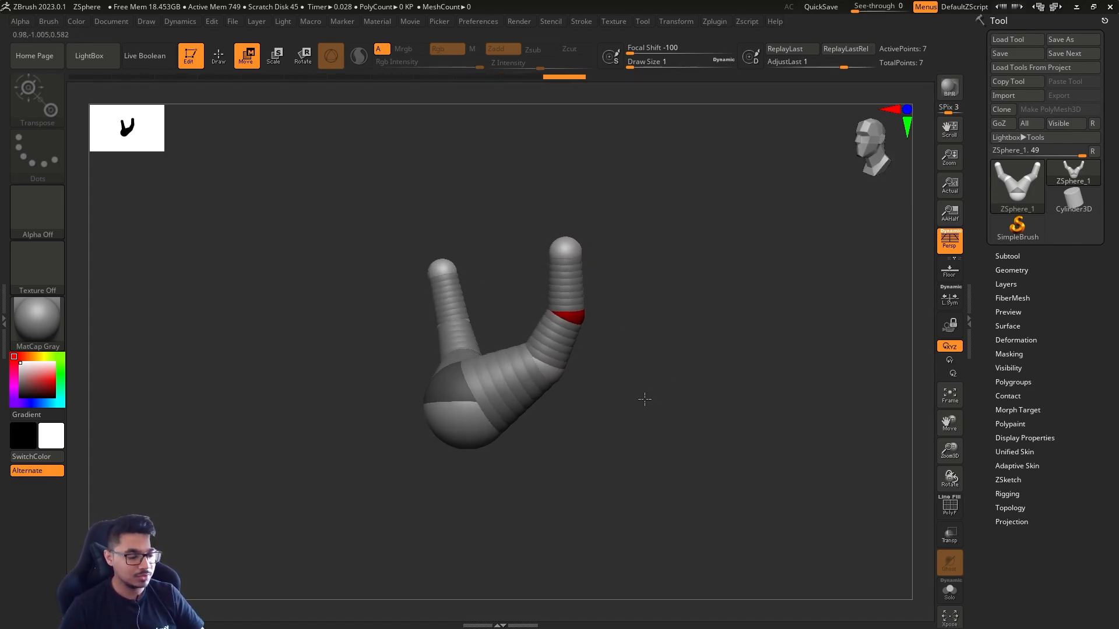
key("e")
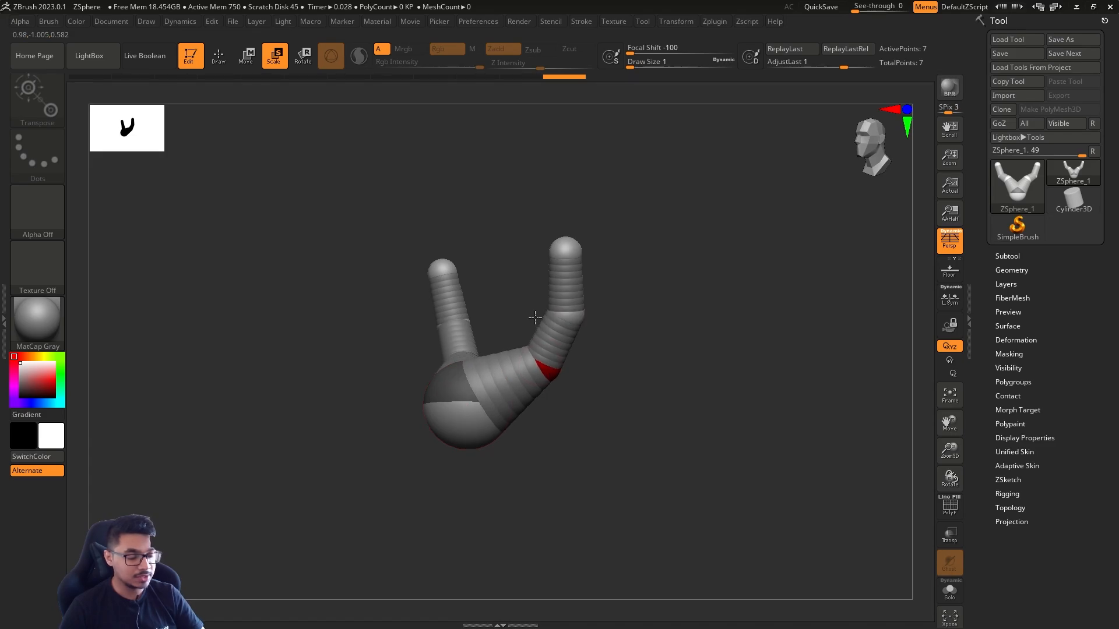
left_click_drag(568, 247, 448, 85)
left_click_drag(533, 253, 519, 215)
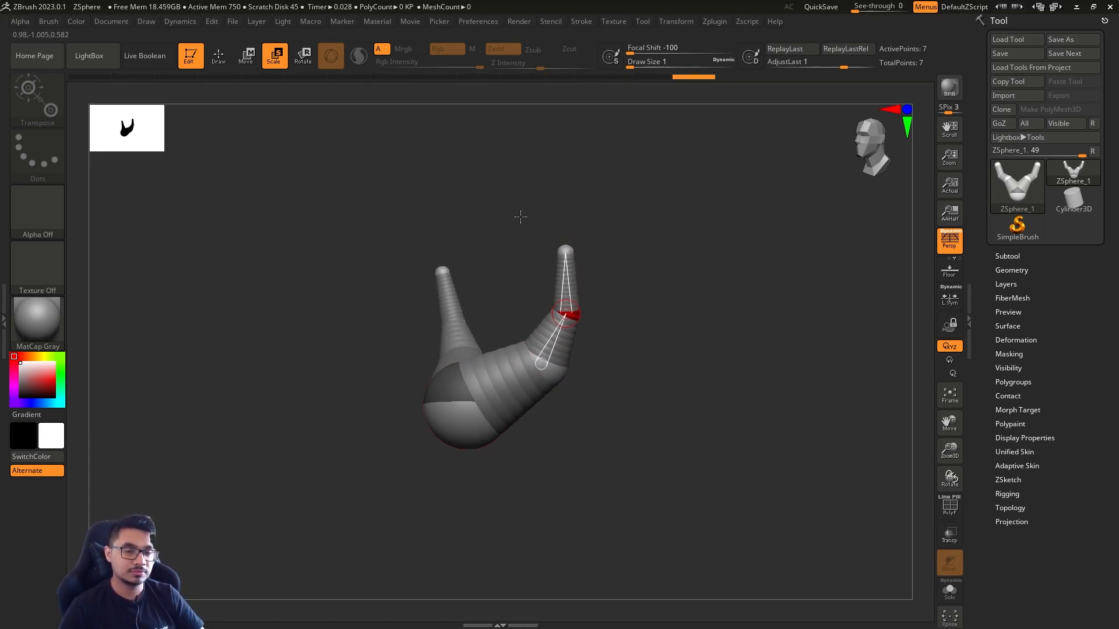
Rotate the outer arm segments about their joints so the tips bend outward and down
key("r")
mouse_move(553, 369)
left_mouse_down()
mouse_move(562, 410)
mouse_move(482, 228)
mouse_move(572, 367)
left_mouse_up()
left_click_drag(565, 251, 608, 399)
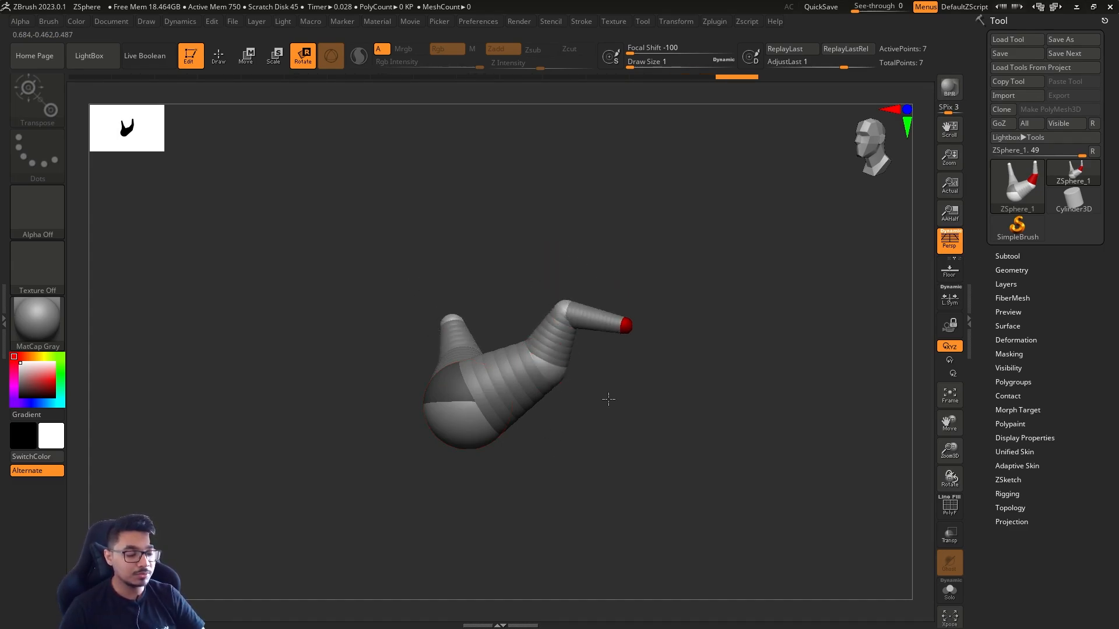
Rotate the mirrored arm segments about their joints so the tips point upward and the arms bend at the middle joints
left_click_drag(635, 334, 541, 263)
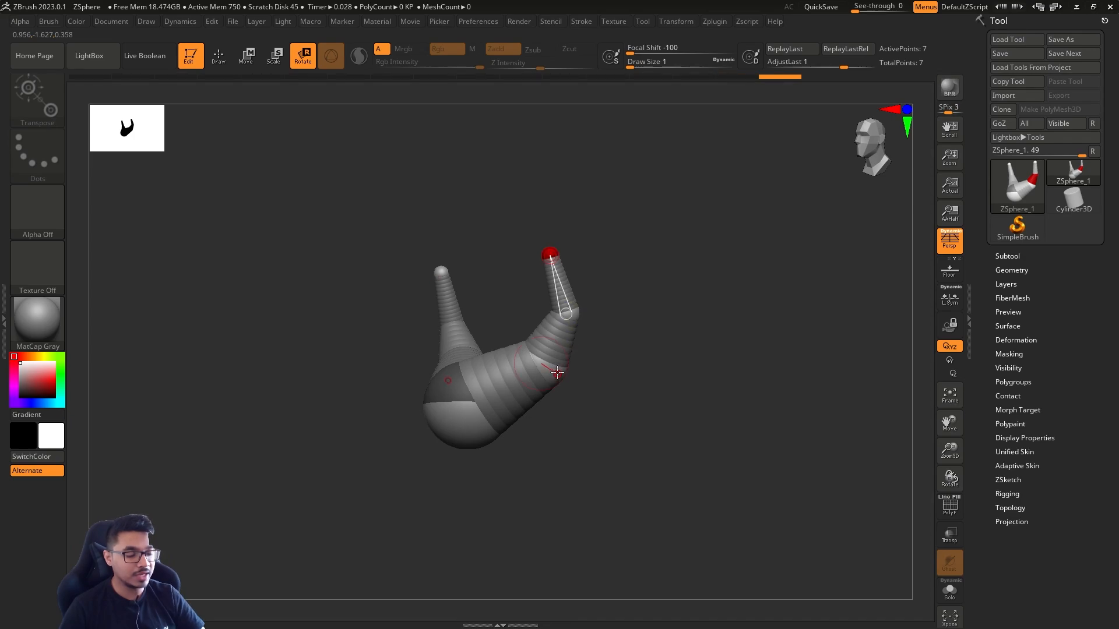
mouse_move(557, 373)
left_mouse_down()
mouse_move(533, 450)
mouse_move(542, 281)
mouse_move(554, 364)
left_mouse_up()
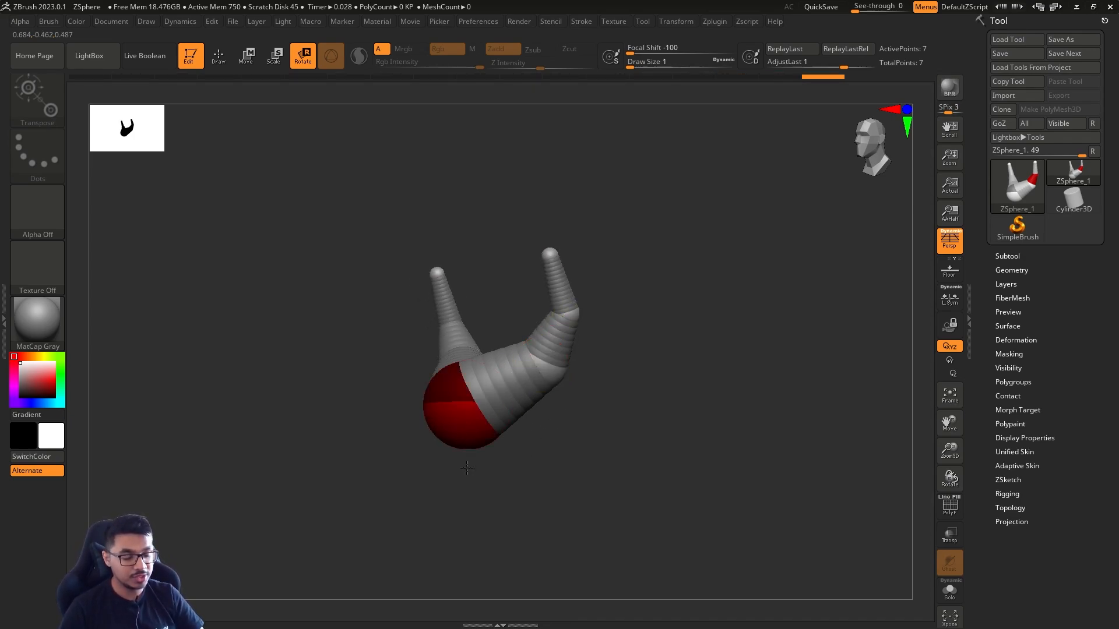
left_click_drag(518, 440, 593, 393)
left_click_drag(540, 365, 541, 416)
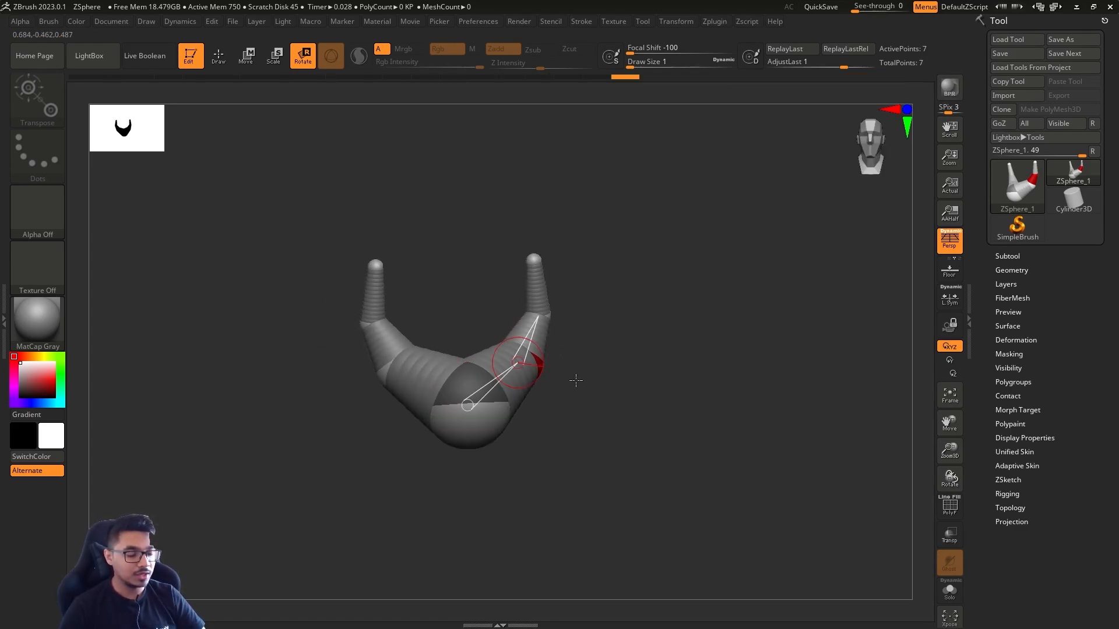
left_click_drag(577, 380, 636, 339)
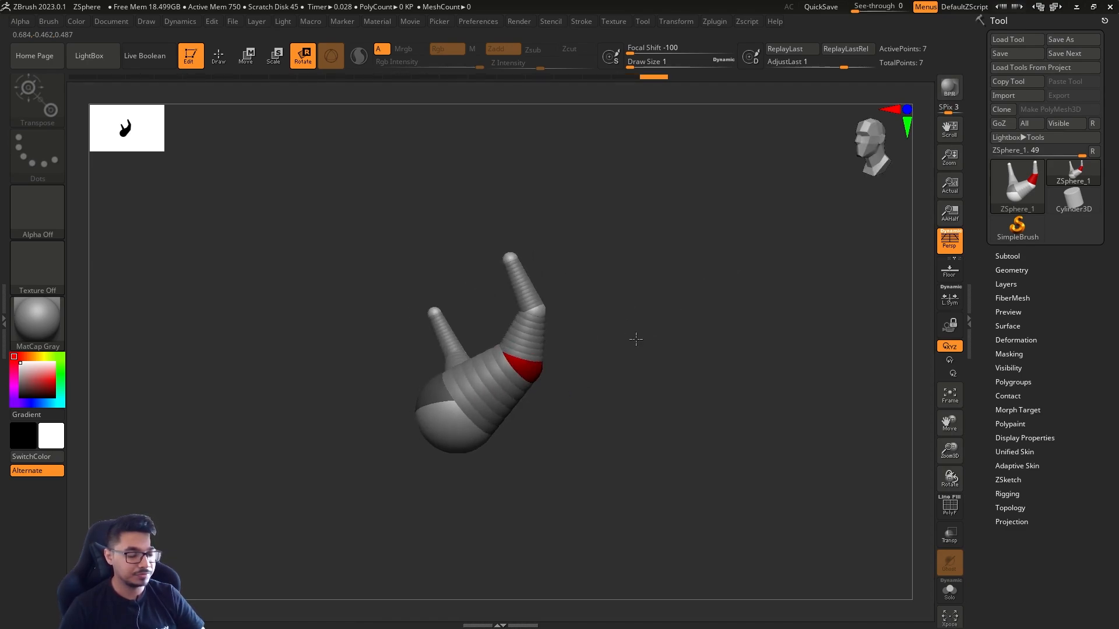
mouse_move(528, 369)
left_mouse_down()
mouse_move(530, 243)
mouse_move(500, 452)
mouse_move(533, 366)
left_mouse_up()
Move the end ZSpheres up and outward and raise the joints just below them to straighten the arm tips
key("w")
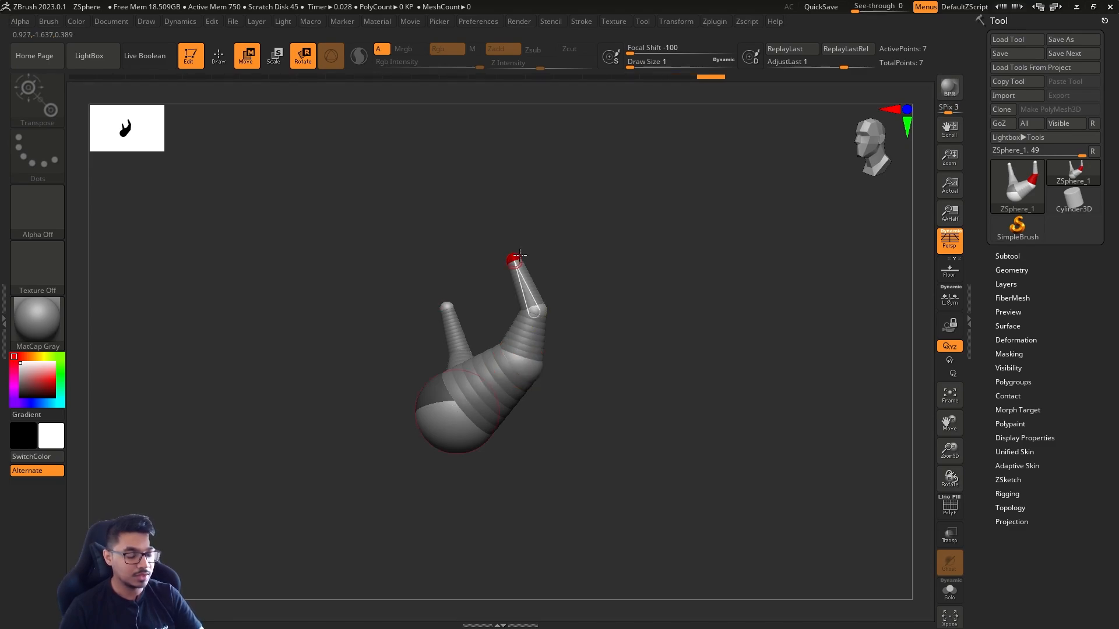
mouse_move(513, 258)
left_mouse_down()
mouse_move(544, 240)
mouse_move(529, 245)
left_mouse_up()
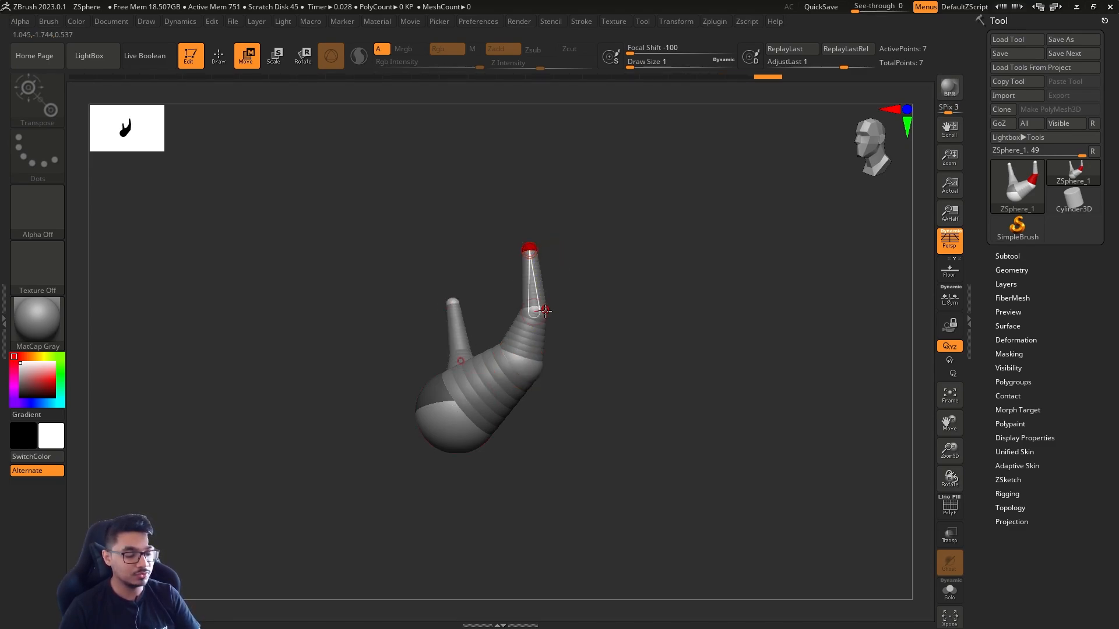
mouse_move(531, 300)
left_mouse_down()
mouse_move(499, 299)
mouse_move(536, 300)
left_mouse_up()
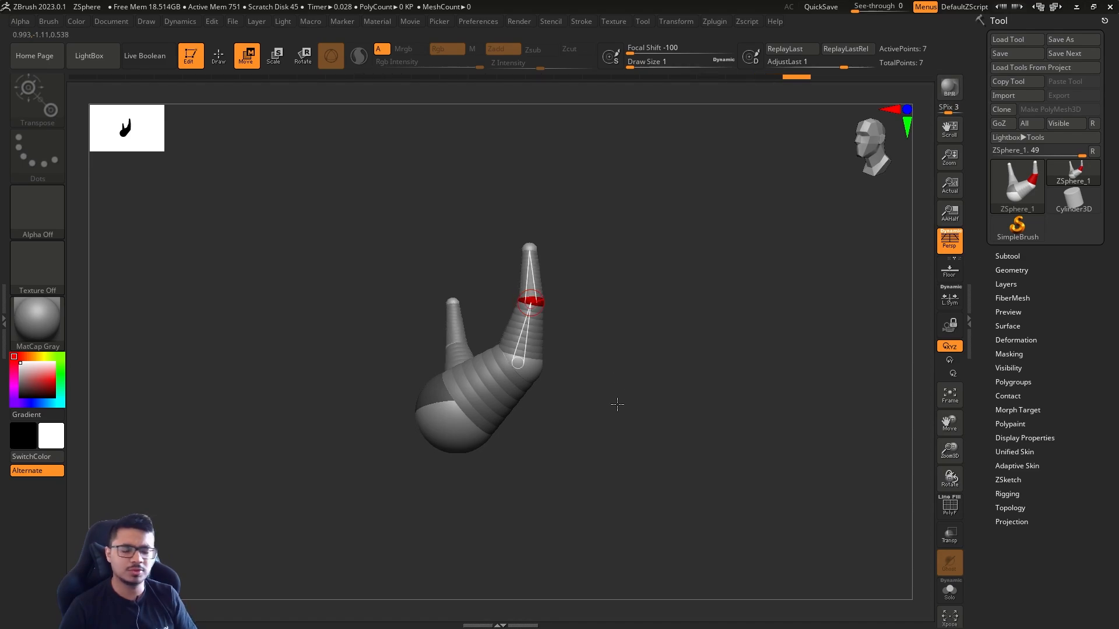
Try drawing mirrored ZSpheres on the sides of the root ZSphere with a draw size of about 187, and undo the attempt
left_click_drag(617, 408, 604, 455, "shift")
key("r")
mouse_move(435, 410)
left_mouse_down()
mouse_move(381, 206)
mouse_move(476, 558)
mouse_move(440, 418)
mouse_move(470, 554)
mouse_move(459, 523)
mouse_move(587, 411)
mouse_move(591, 386)
left_mouse_up()
key("e")
key("q")
key("s")
key("s")
mouse_move(592, 425)
left_mouse_down()
mouse_move(627, 434)
mouse_move(565, 372)
mouse_move(564, 415)
left_mouse_up()
key("s")
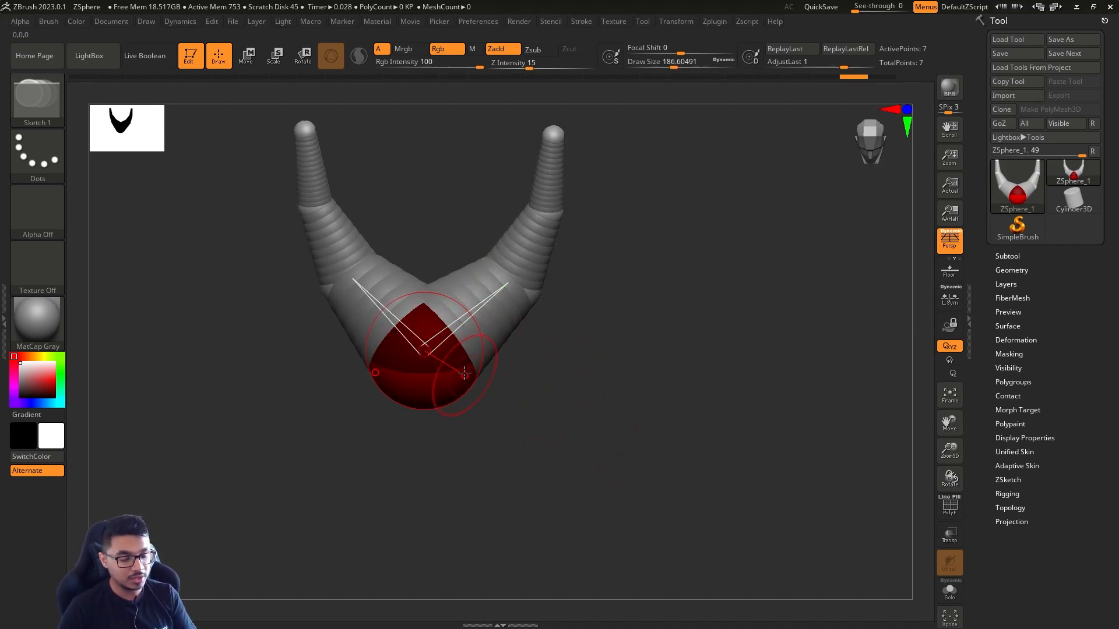
key("s")
left_click_drag(464, 373, 458, 373)
mouse_move(464, 375)
left_mouse_down()
mouse_move(489, 406)
mouse_move(532, 403)
mouse_move(511, 402)
mouse_move(492, 364)
mouse_move(448, 362)
left_mouse_up()
key("ctrl+z")
Try adding a centred ZSphere beneath the root with a draw size of about 77, extend it downward, and undo both changes
key("s")
mouse_move(515, 401)
left_mouse_down("shift")
mouse_move(691, 389)
mouse_move(552, 410)
left_mouse_up("shift")
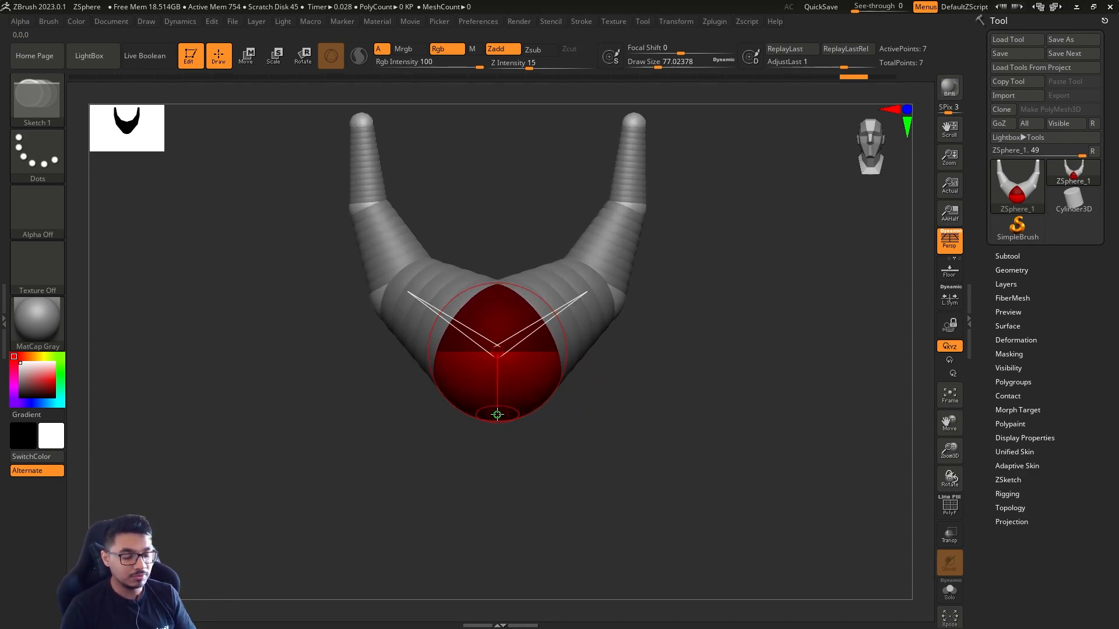
left_click(497, 415)
mouse_move(512, 423)
left_mouse_down()
mouse_move(554, 471)
mouse_move(533, 458)
mouse_move(500, 588)
left_mouse_up()
key("w")
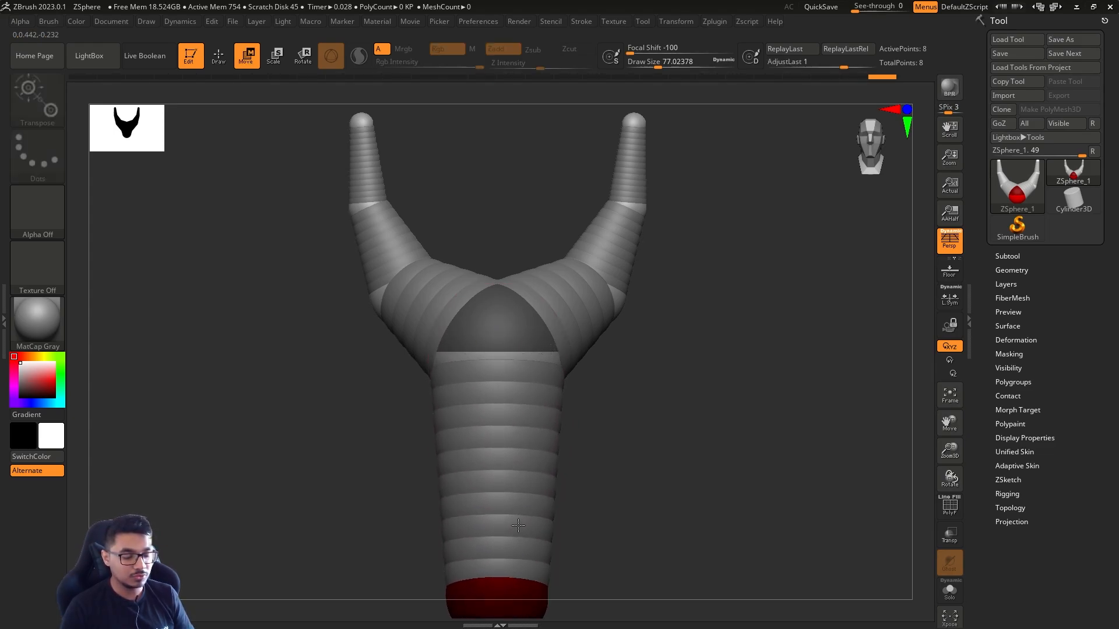
mouse_move(624, 495)
left_mouse_down()
mouse_move(567, 479)
mouse_move(612, 477)
left_mouse_up()
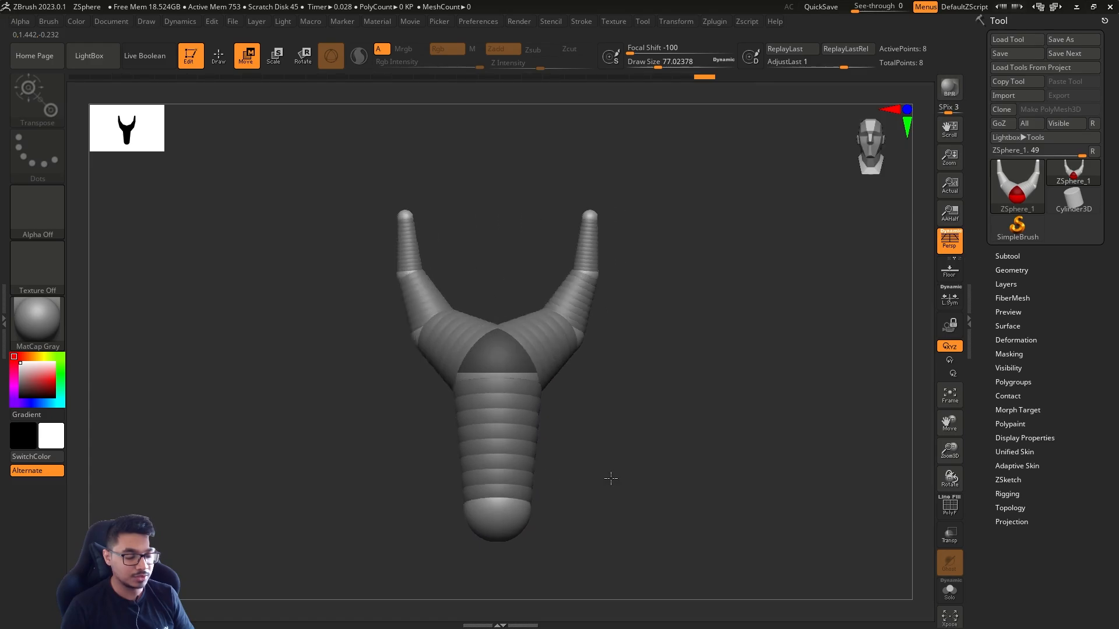
key("ctrl+z")
key("ctrl+z")
Move the root ZSphere slightly downward along the symmetry line
key("f")
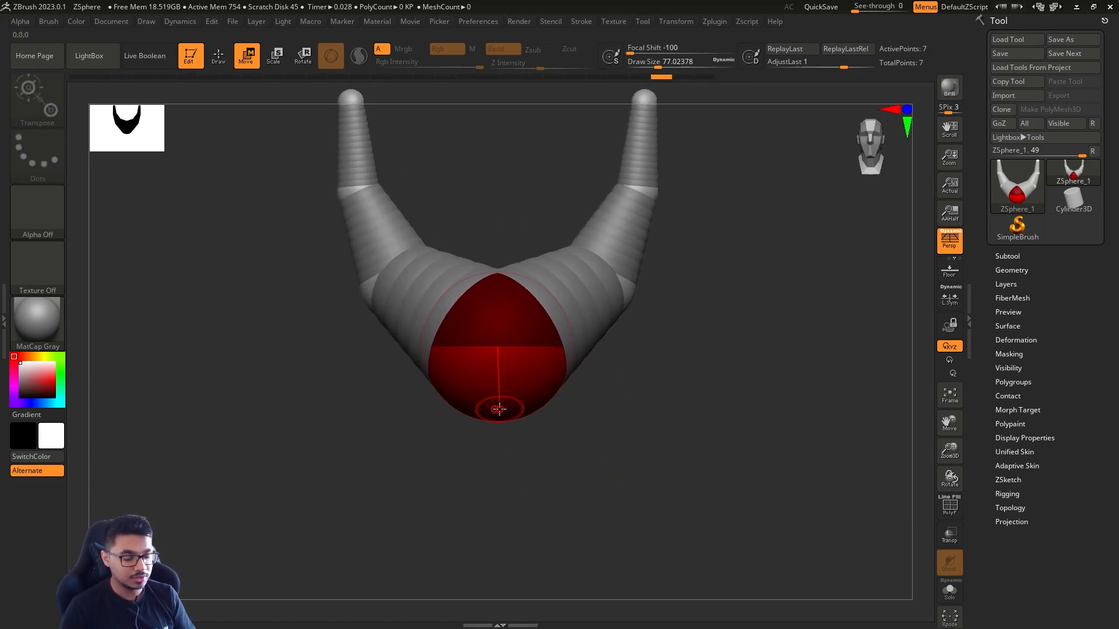
left_click_drag(527, 404, 563, 408)
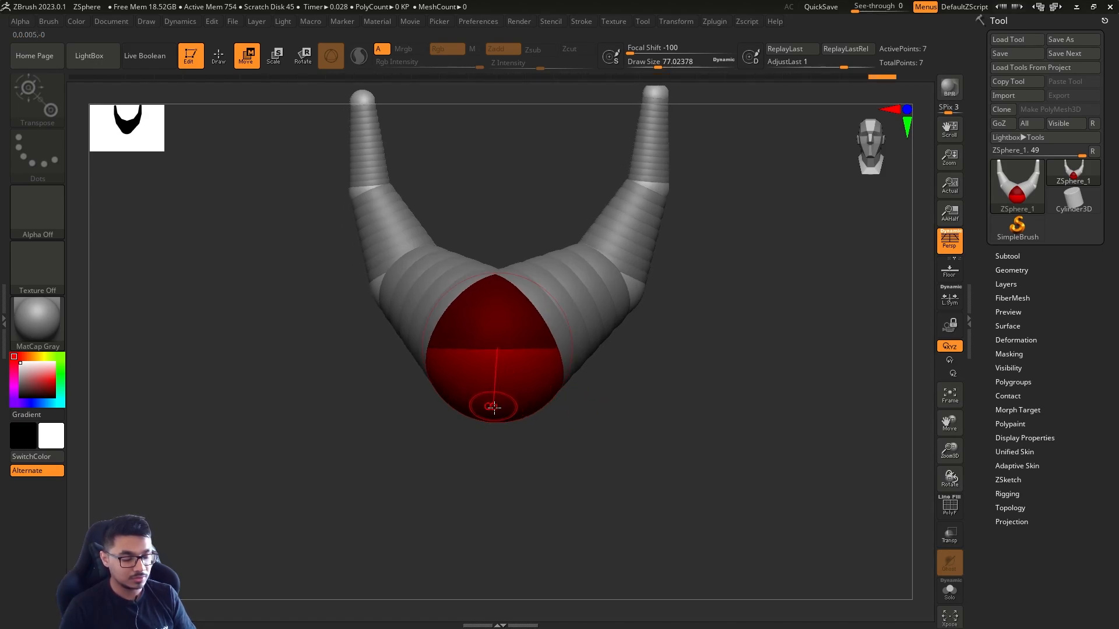
left_click_drag(495, 408, 495, 428)
left_click_drag(589, 433, 577, 435)
Return to Draw mode, try a draw size of about 484, and reduce the draw size to about 44
key("q")
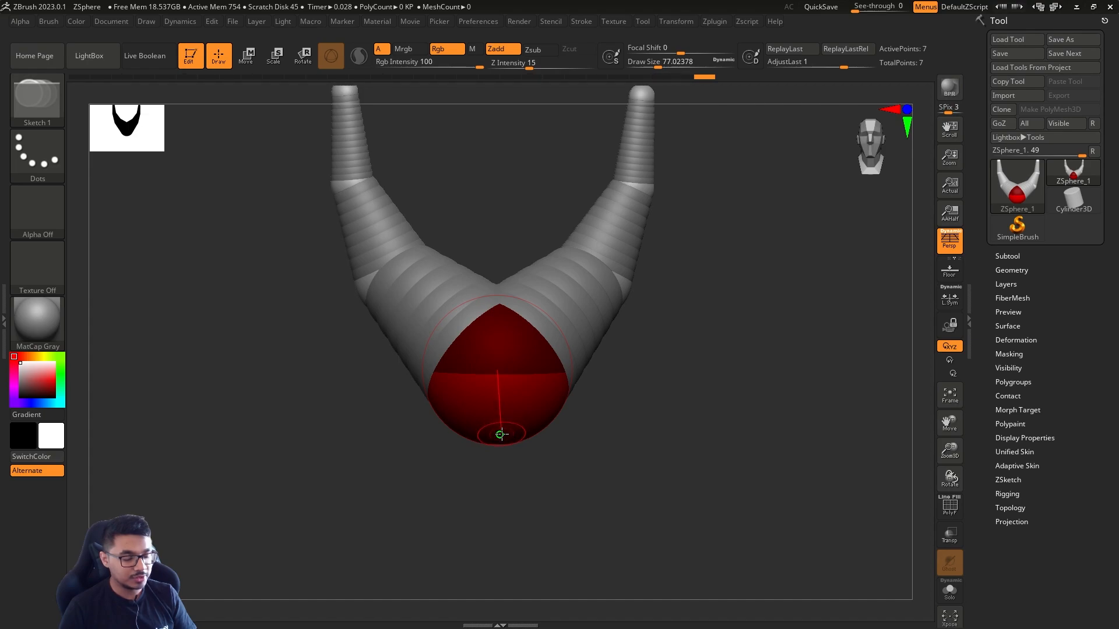
key("s")
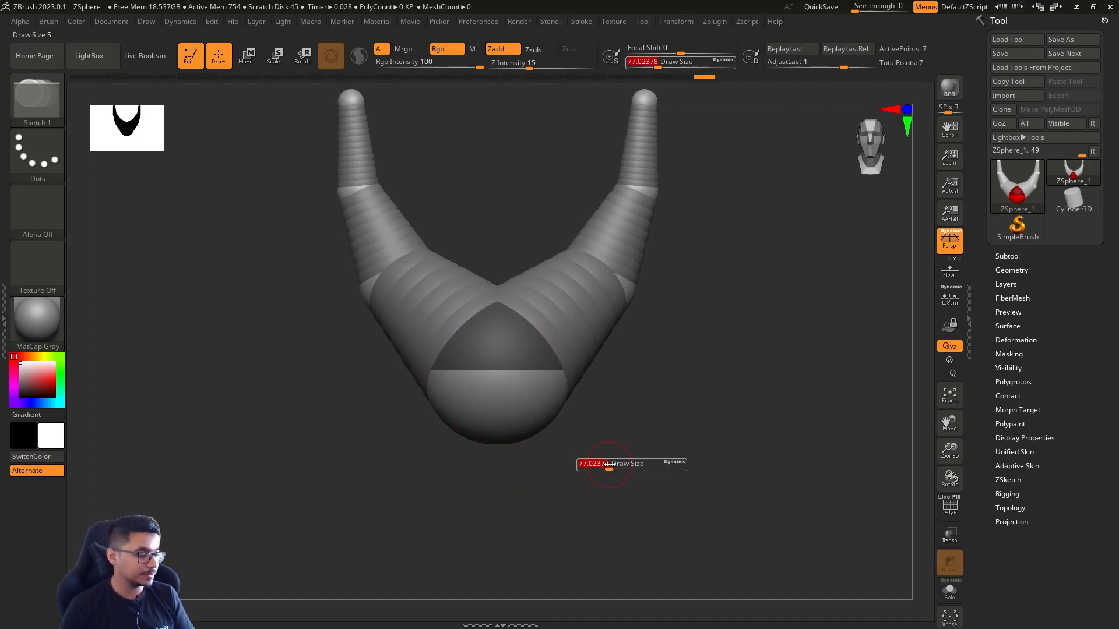
left_click_drag(584, 466, 629, 466)
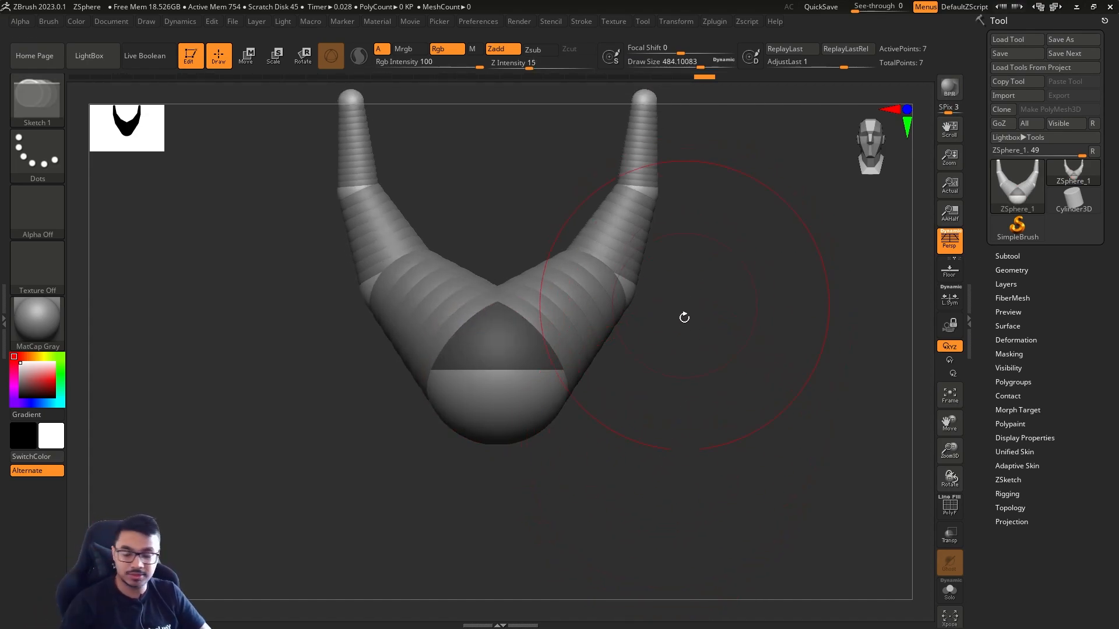
key("s")
left_click_drag(694, 365, 677, 427)
key("s")
mouse_move(677, 428)
left_mouse_down()
mouse_move(656, 425)
mouse_move(699, 416)
left_mouse_up()
key("s")
key("s")
left_click_drag(700, 416, 680, 417)
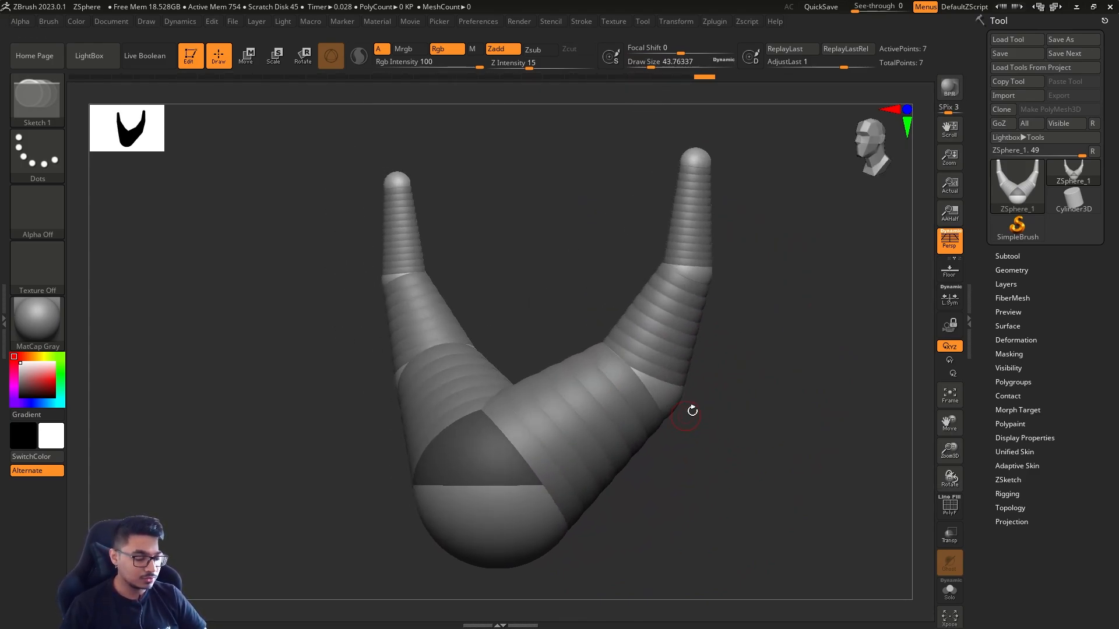
Preview the ZSphere model as a skinned mesh and examine it from an angle and from the front
key("a")
left_click_drag(754, 425, 708, 378, "alt")
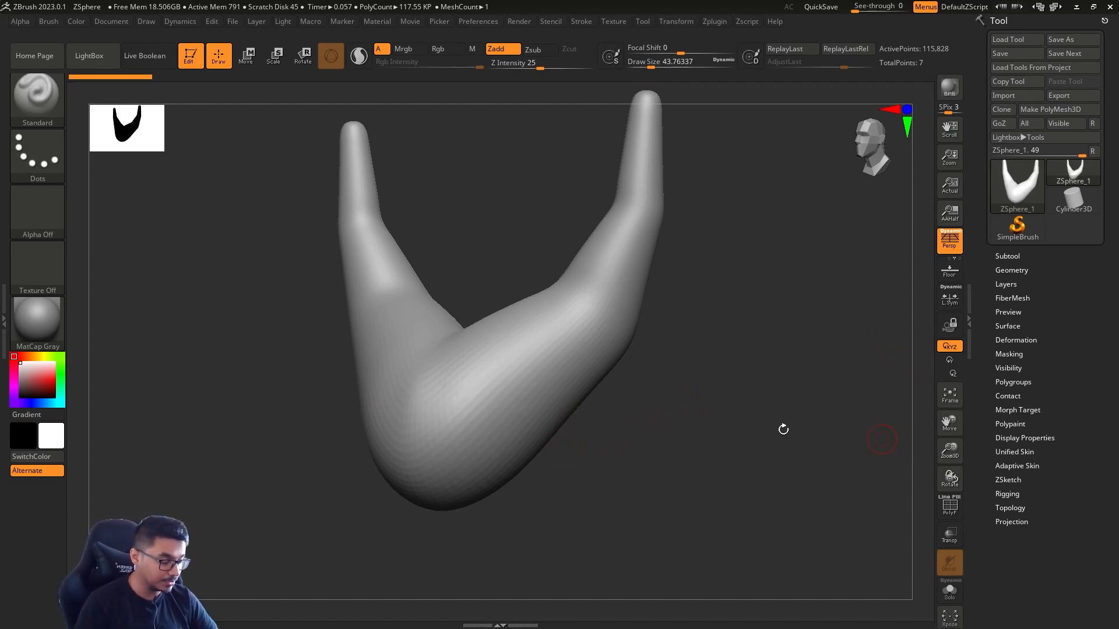
left_click_drag(784, 430, 756, 437)
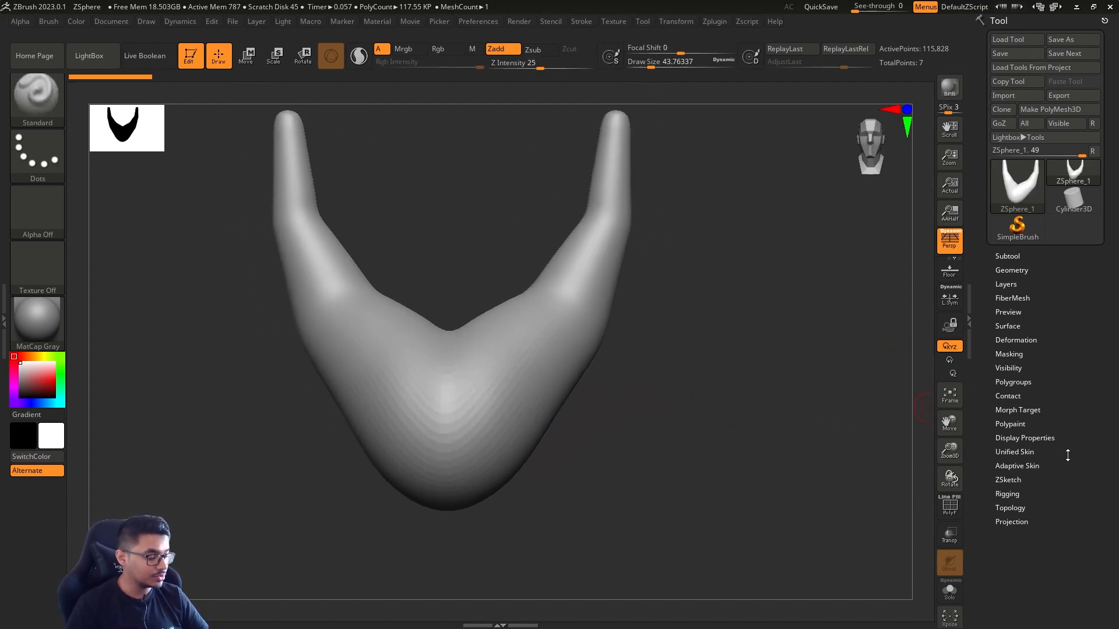
Open the Adaptive Skin settings and toggle the skin preview on and off to compare the mesh with the ZSpheres
left_click(1037, 451)
key("a")
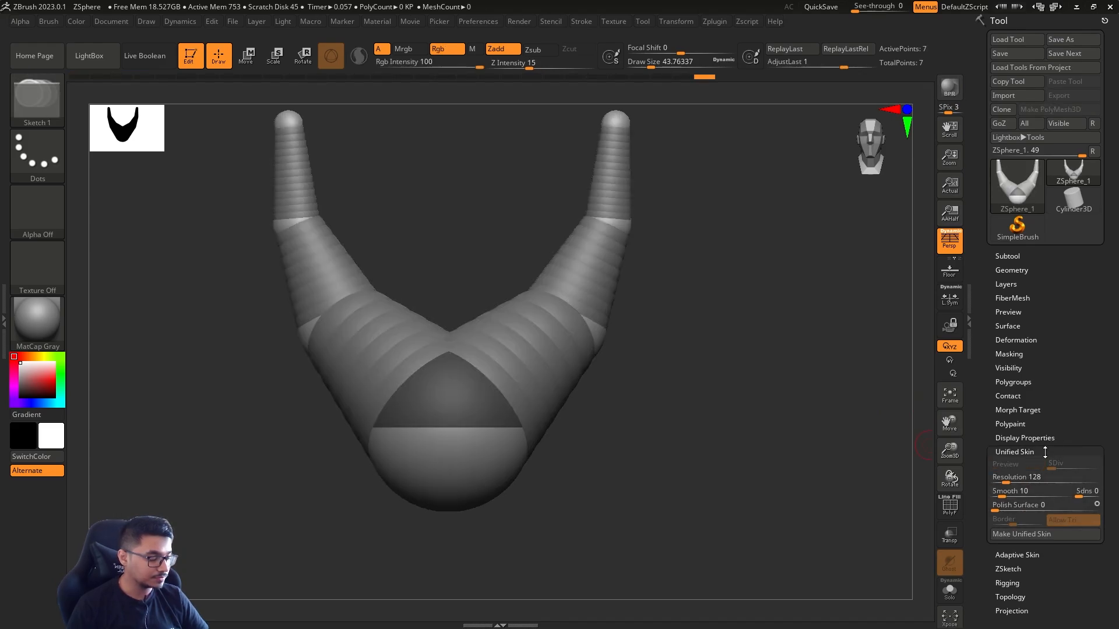
left_click(1043, 452)
left_click(1036, 465)
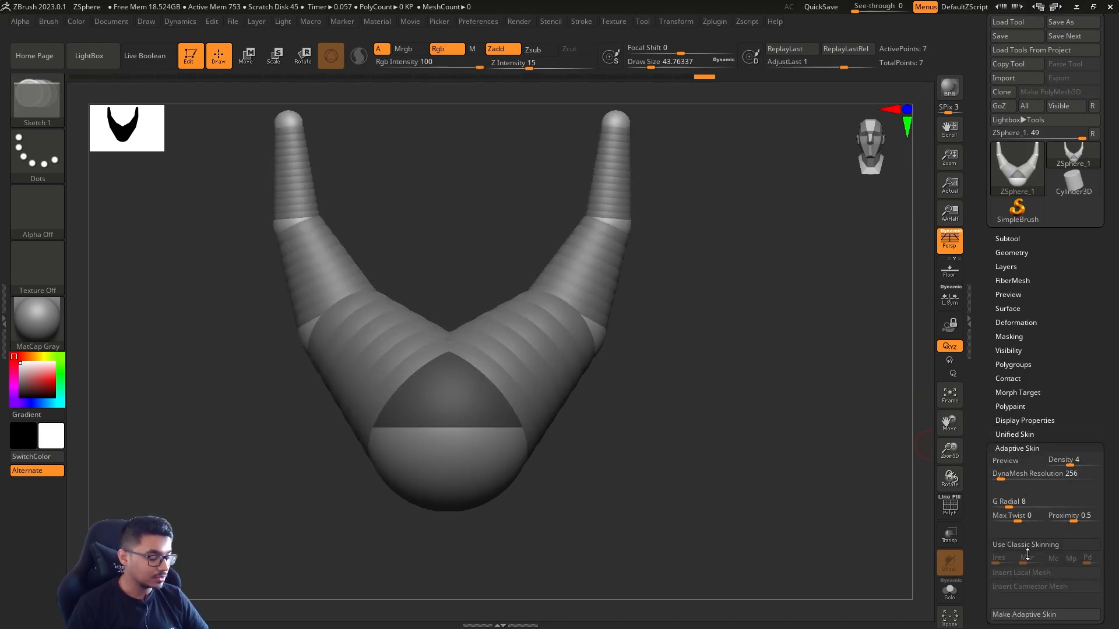
left_click(1025, 461)
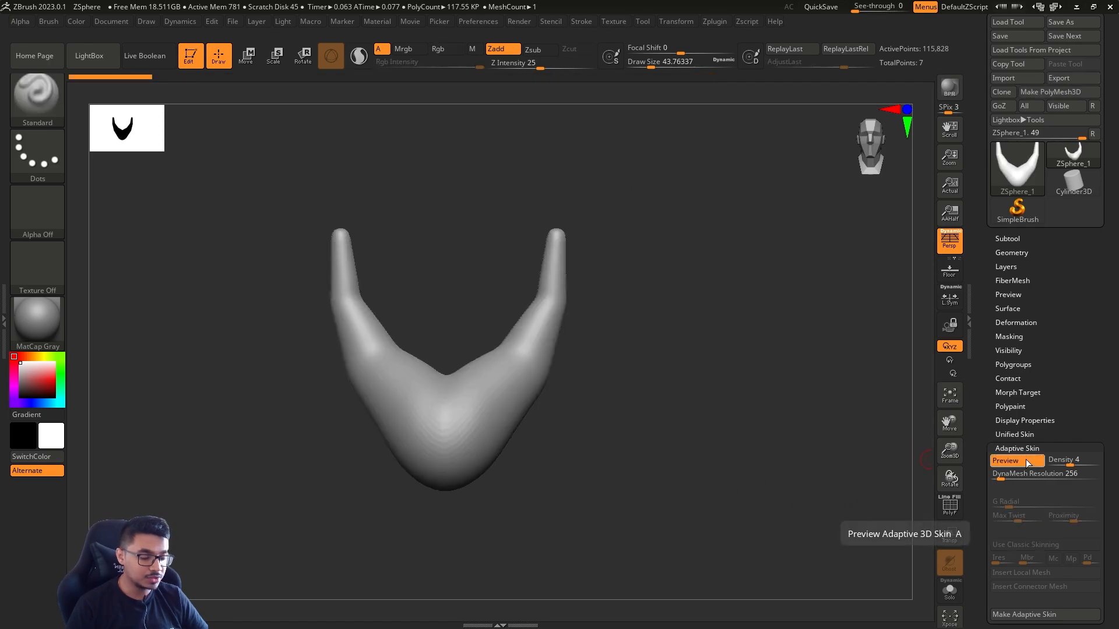
left_click(1031, 461)
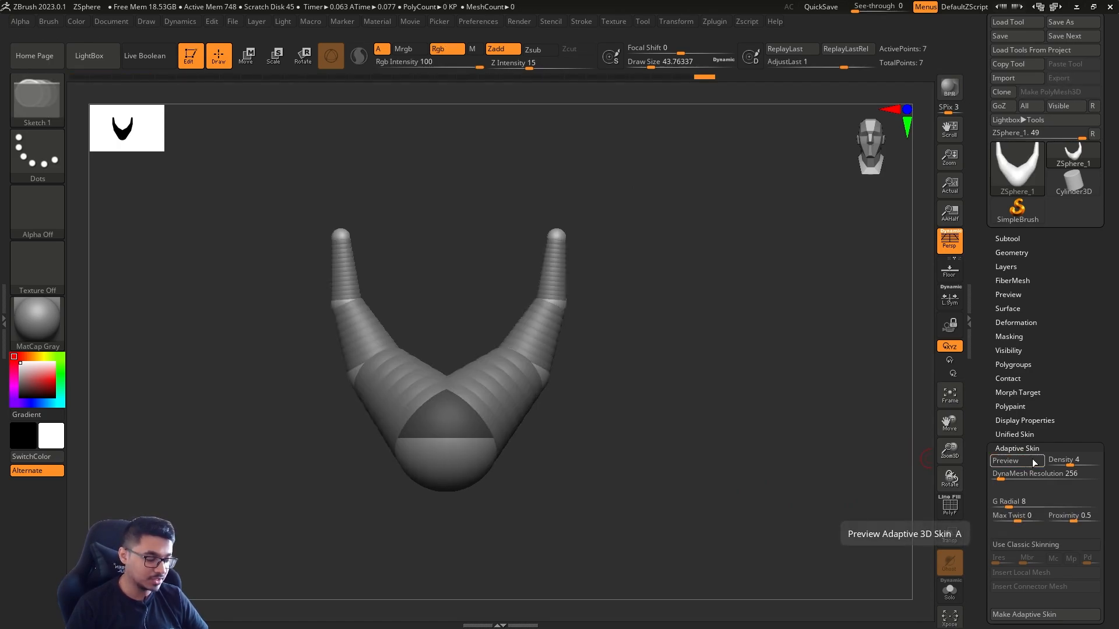
left_click(1038, 463)
left_click(1008, 460)
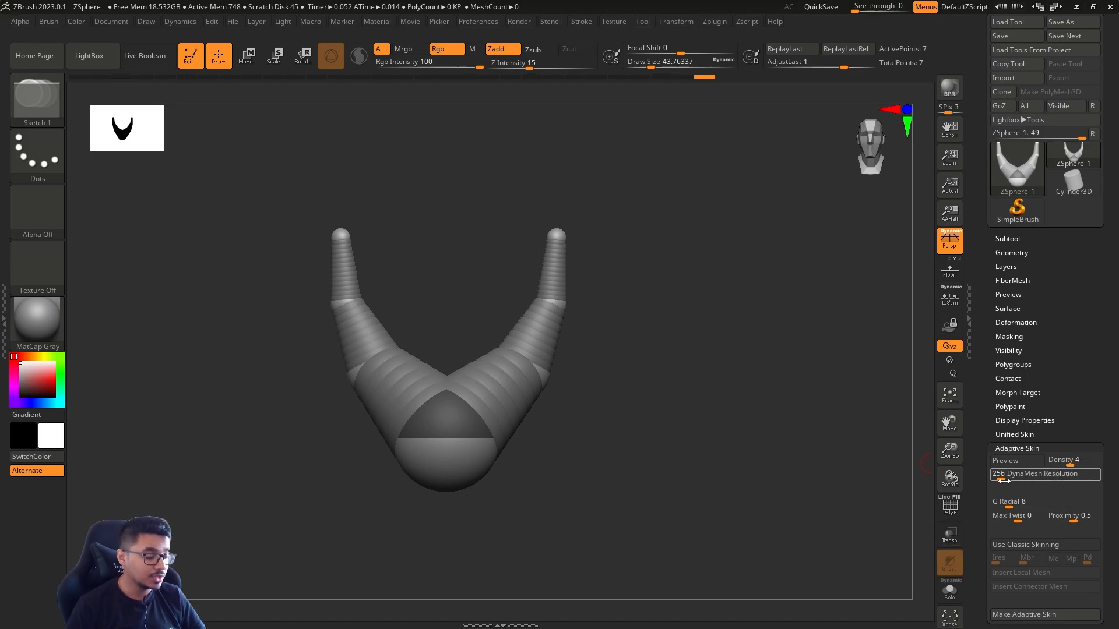
Preview the adaptive skin with its polyframe shown and examine the mesh density around the root
key("a")
key("f")
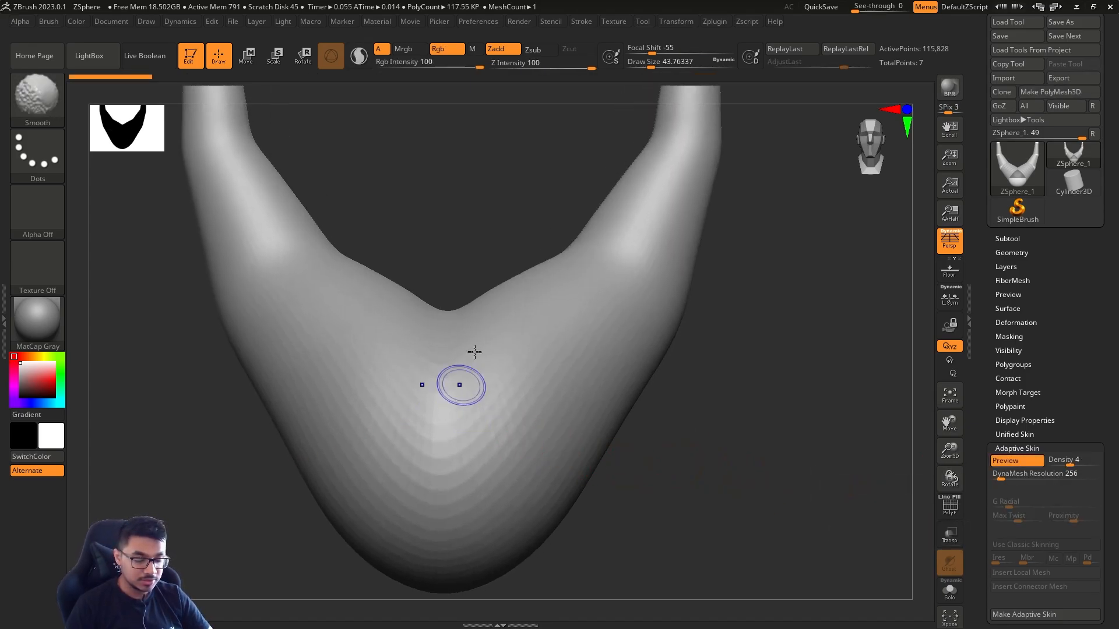
key("shift+f")
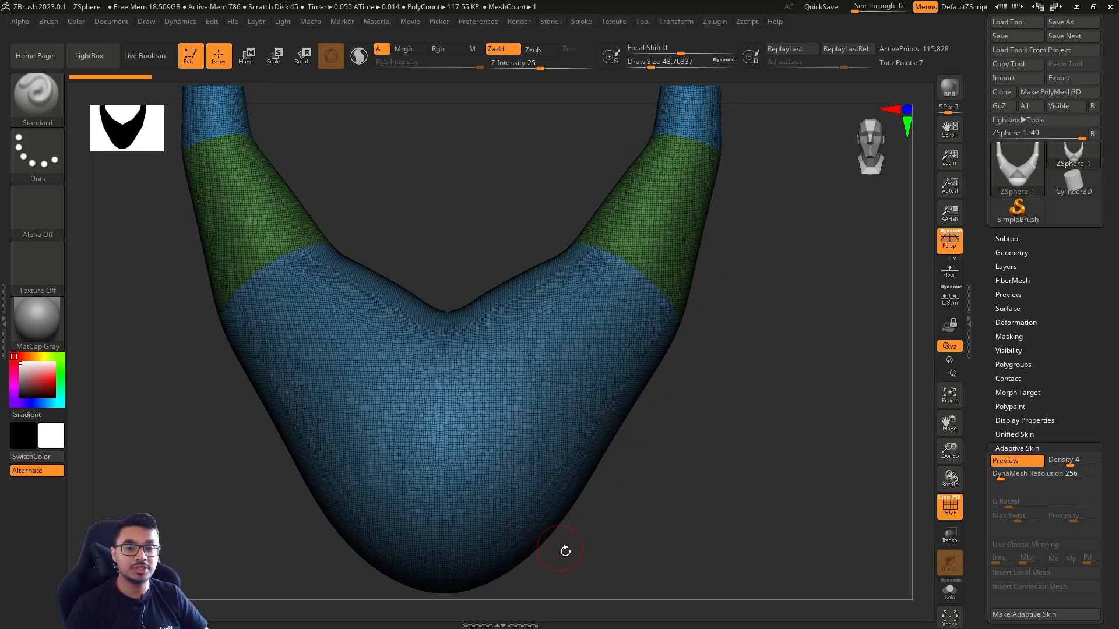
mouse_move(565, 550)
left_mouse_down()
mouse_move(587, 554)
mouse_move(600, 575)
mouse_move(574, 562)
left_mouse_up()
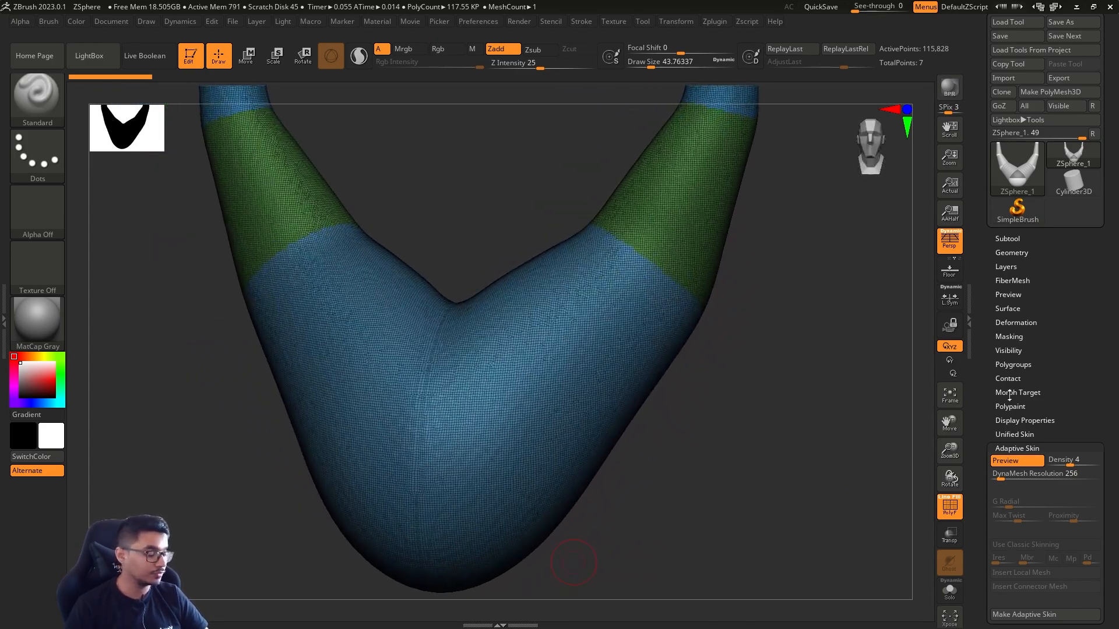
Set the DynaMesh resolution to 640, regenerate the adaptive skin preview, and show its polyframe
left_click(956, 499)
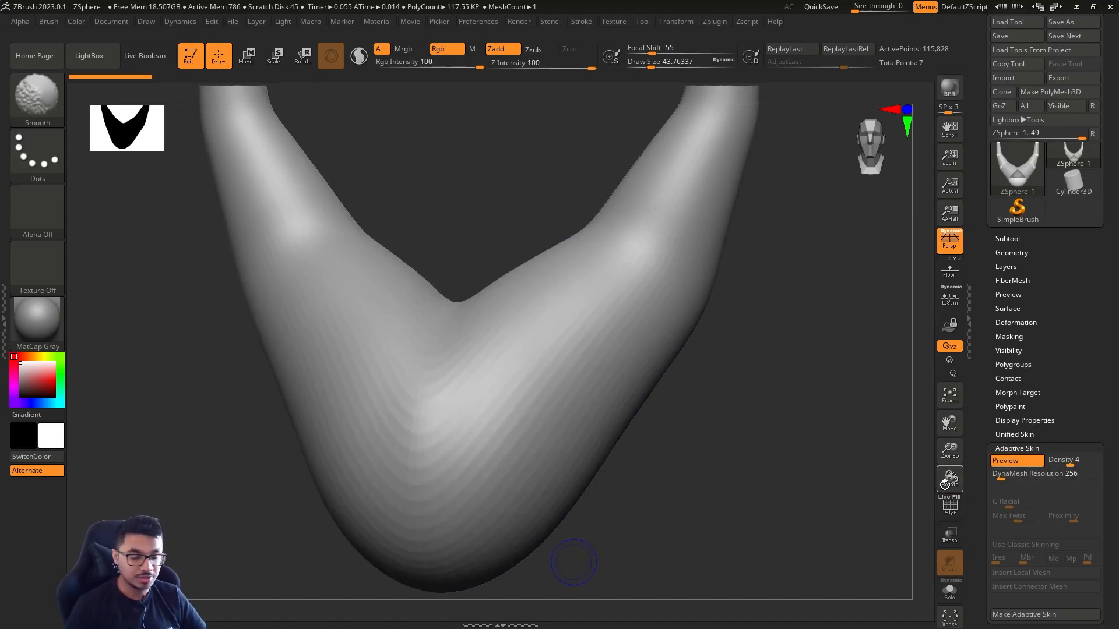
left_click_drag(1002, 478, 1007, 479)
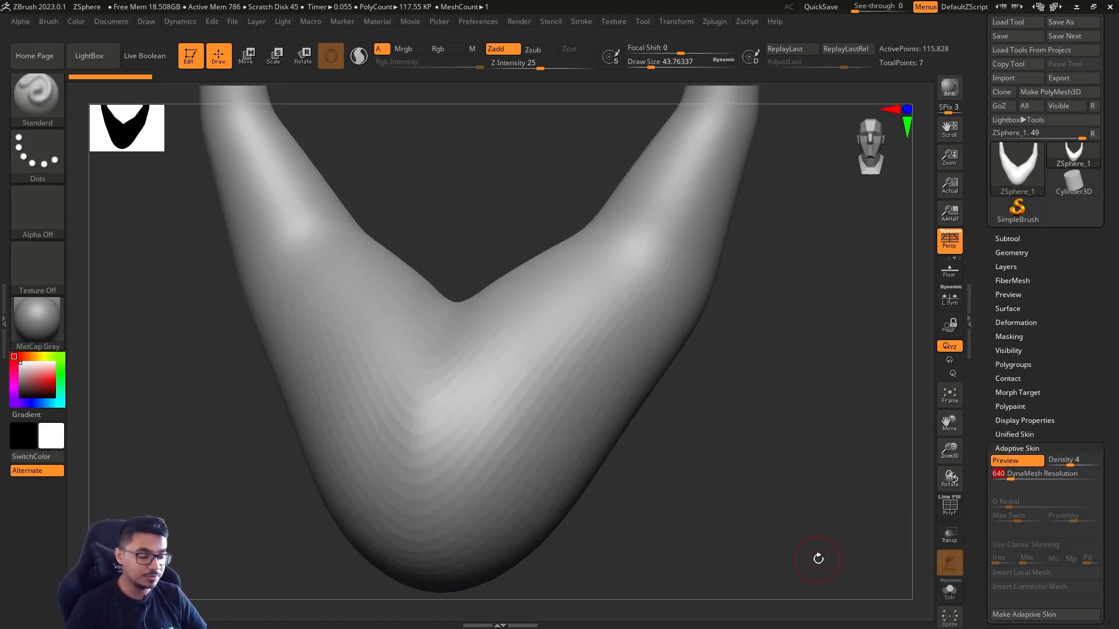
key("a")
key("a")
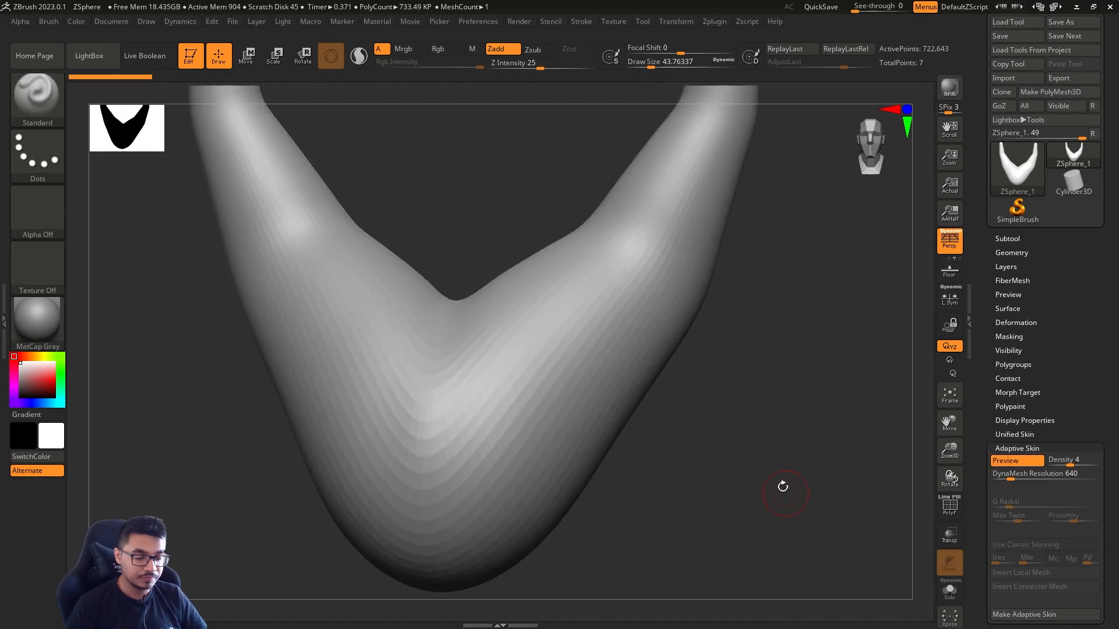
key("g")
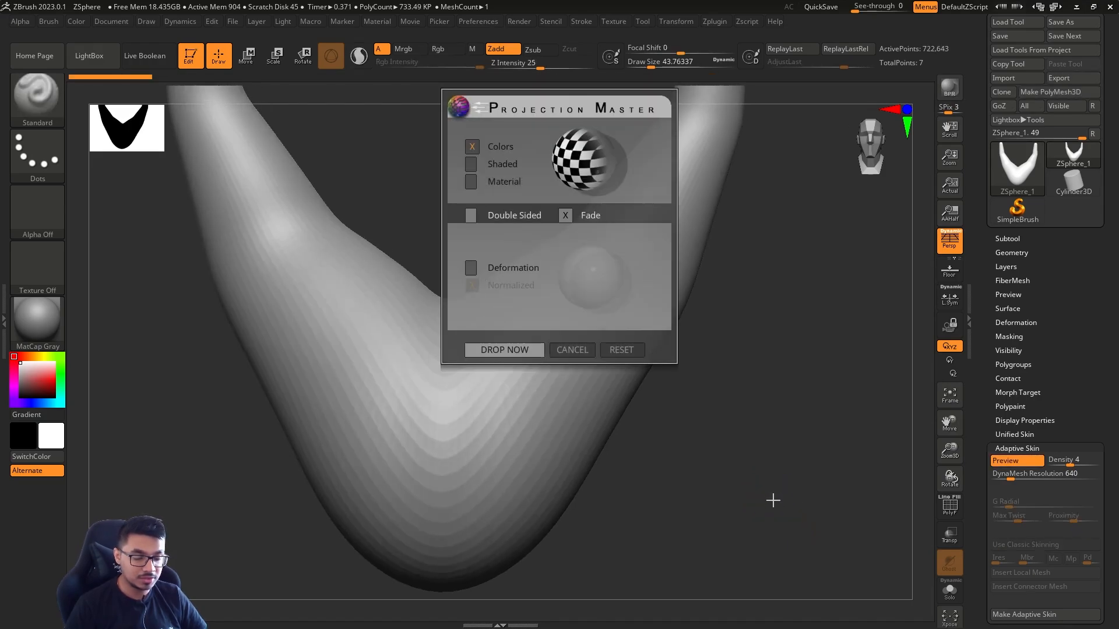
left_click(577, 353)
key("shift+f")
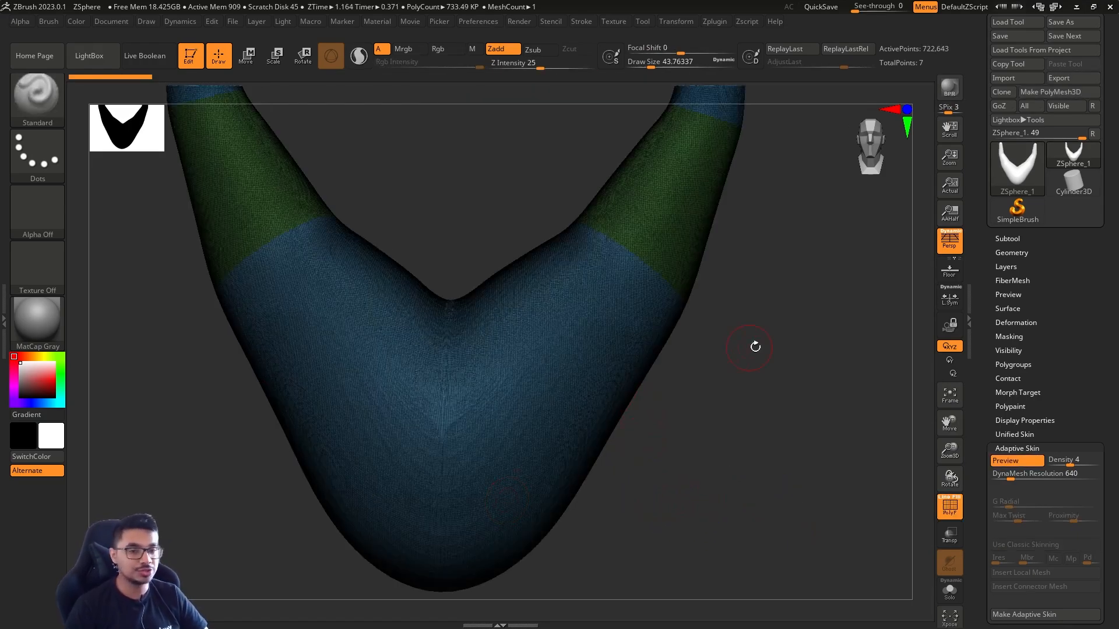
Return to the ZSpheres with the polyframe hidden and set the Adaptive Skin DynaMesh resolution to 0
key("a")
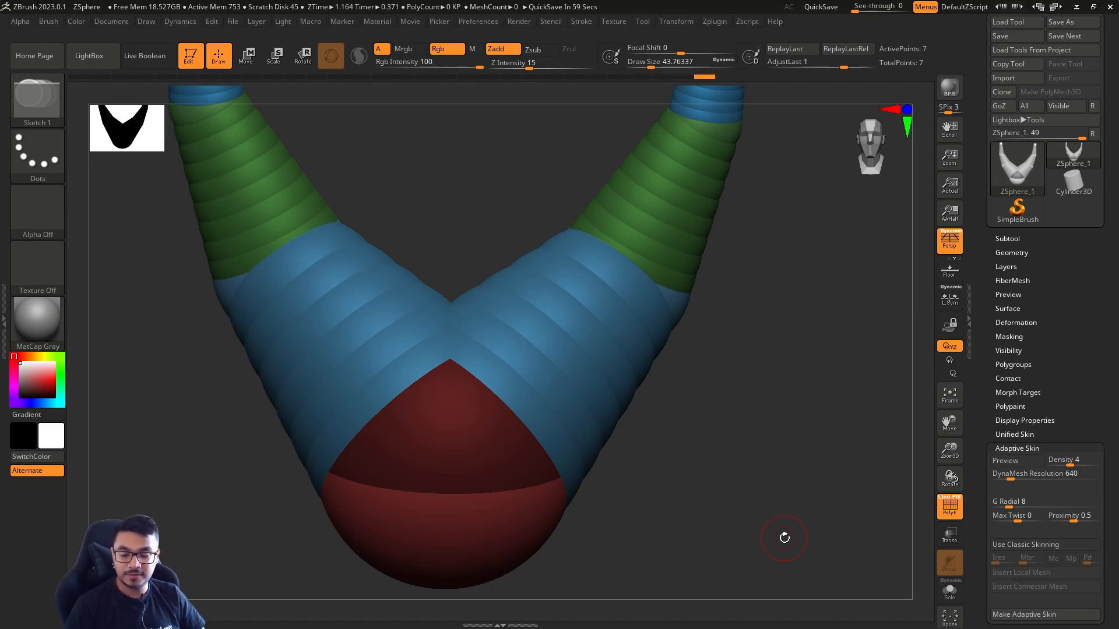
key("shift+f")
left_click_drag(776, 499, 801, 500)
left_click_drag(1011, 479, 975, 484)
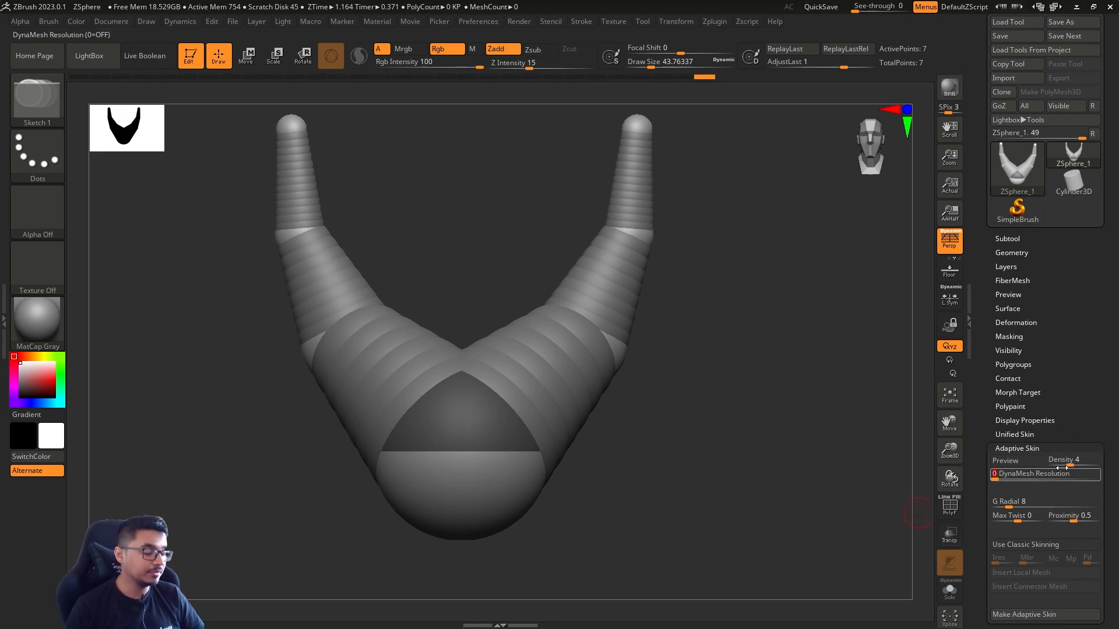
Preview the adaptive skin without DynaMesh and show its polyframe to examine the topology
left_click_drag(720, 500, 685, 547)
key("a")
key("shift+f")
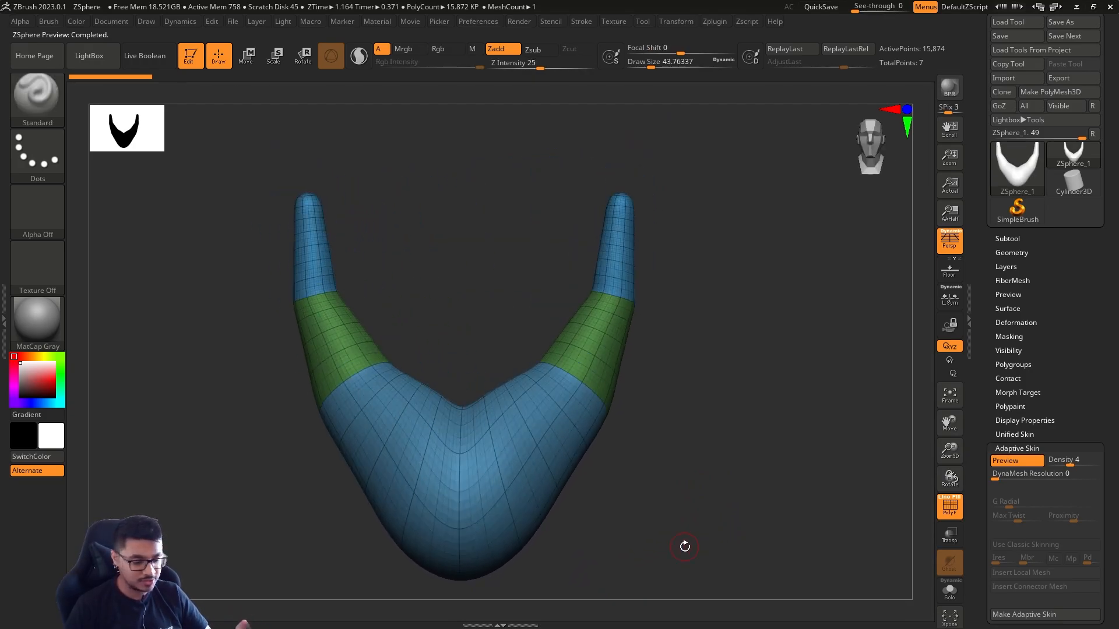
Drop the adaptive skin preview to its lowest subdivision level and raise it back to the highest to compare the topology
left_click_drag(679, 504, 649, 490)
key("shift")
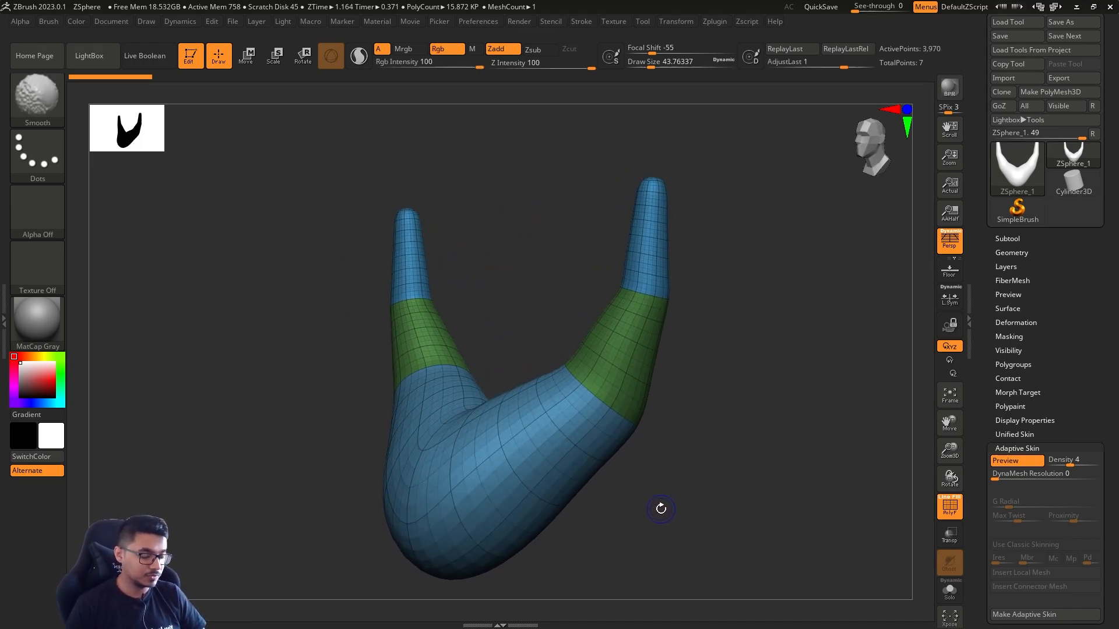
key("shift+d")
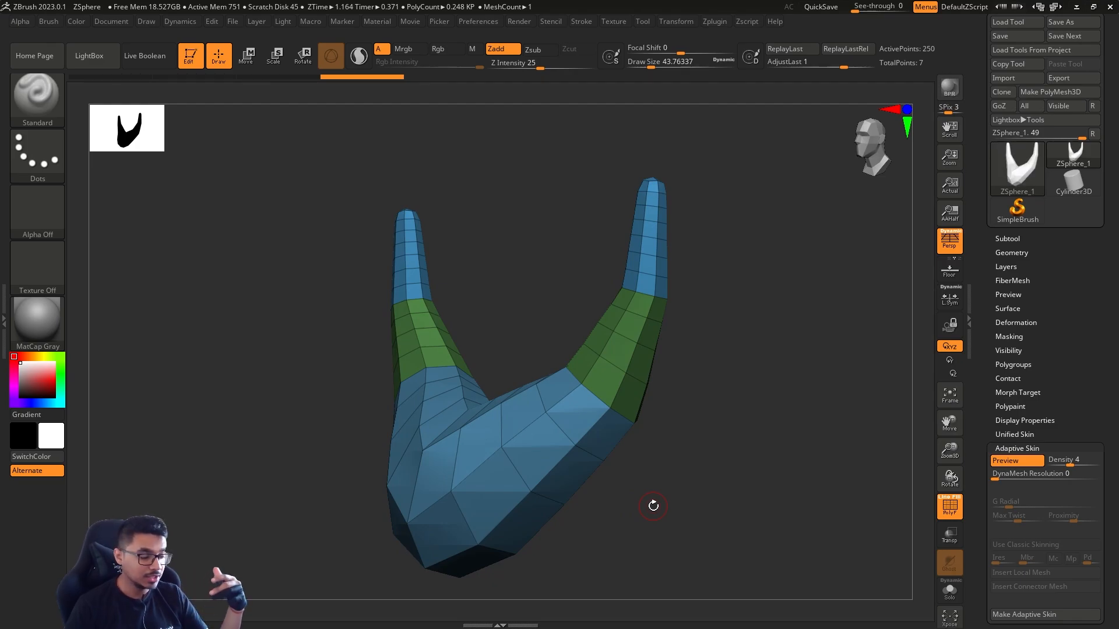
key("d")
key("d")
key("d")
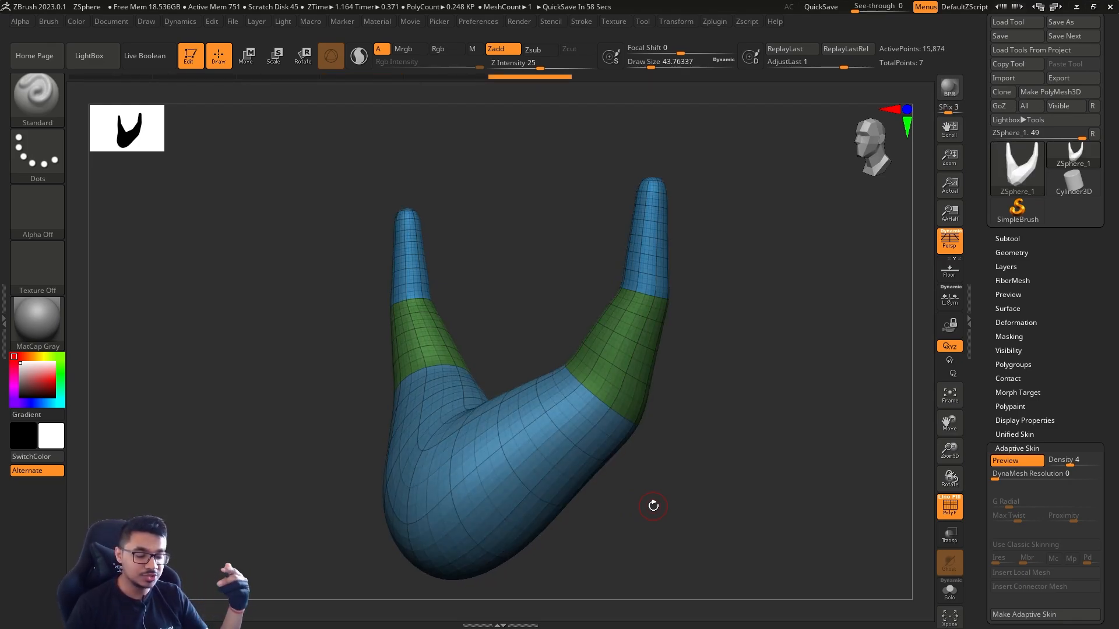
Return to the ZSpheres with the polyframe hidden and set the Adaptive Skin density to 1
key("a")
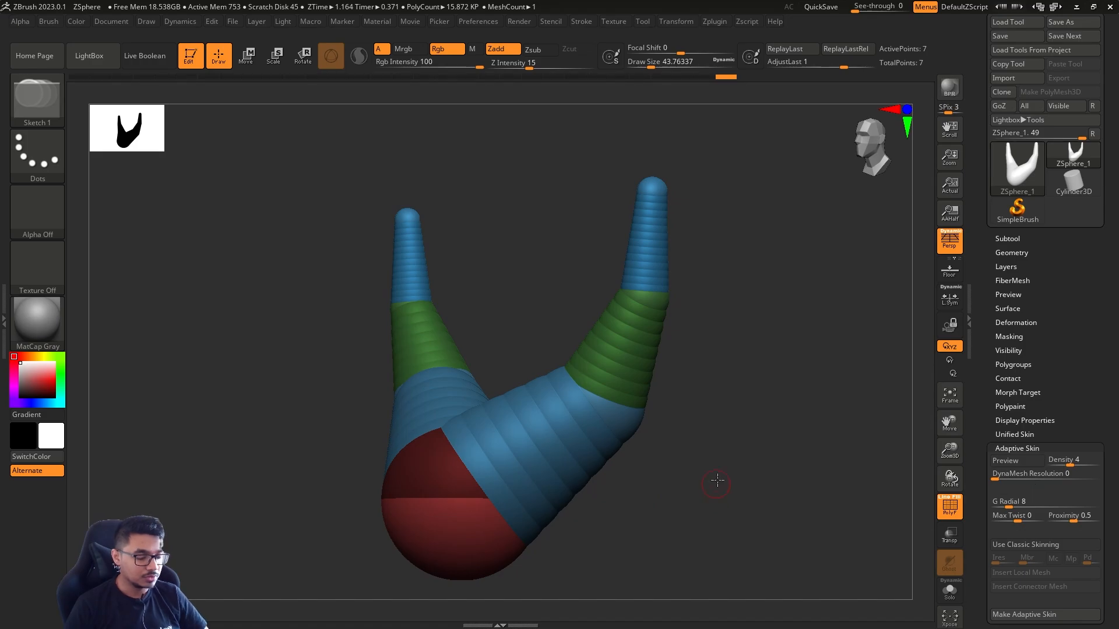
key("shift+f")
left_click_drag(718, 480, 770, 500, "shift")
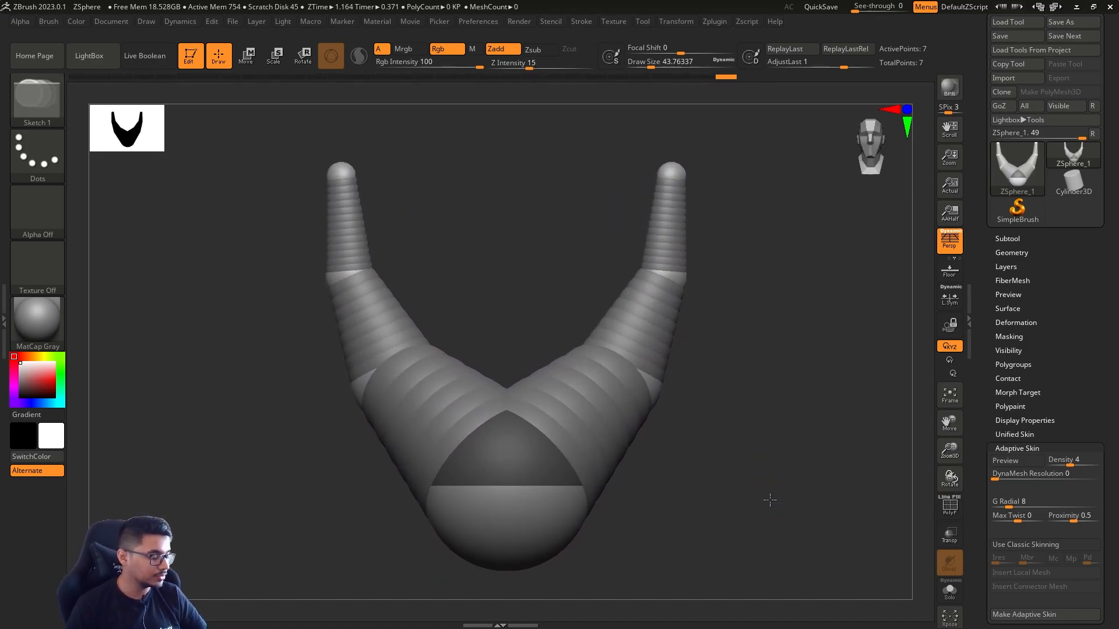
left_click_drag(1070, 465, 1063, 463)
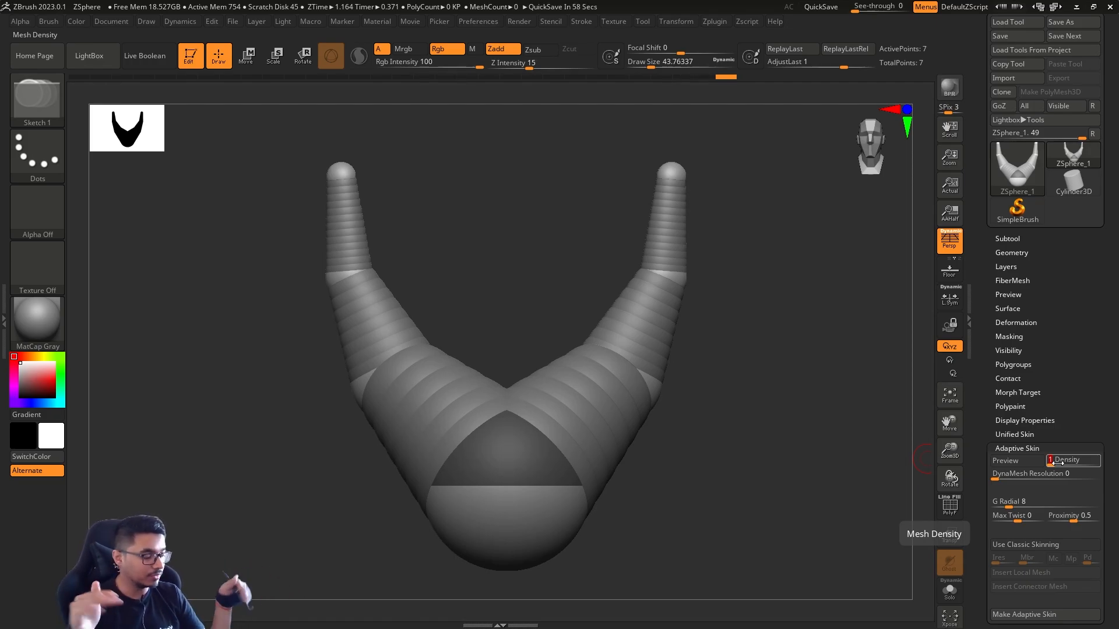
Preview the adaptive skin at density 1, toggle its polyframe and examine the low-poly shape from an angle
left_click_drag(757, 435, 776, 433)
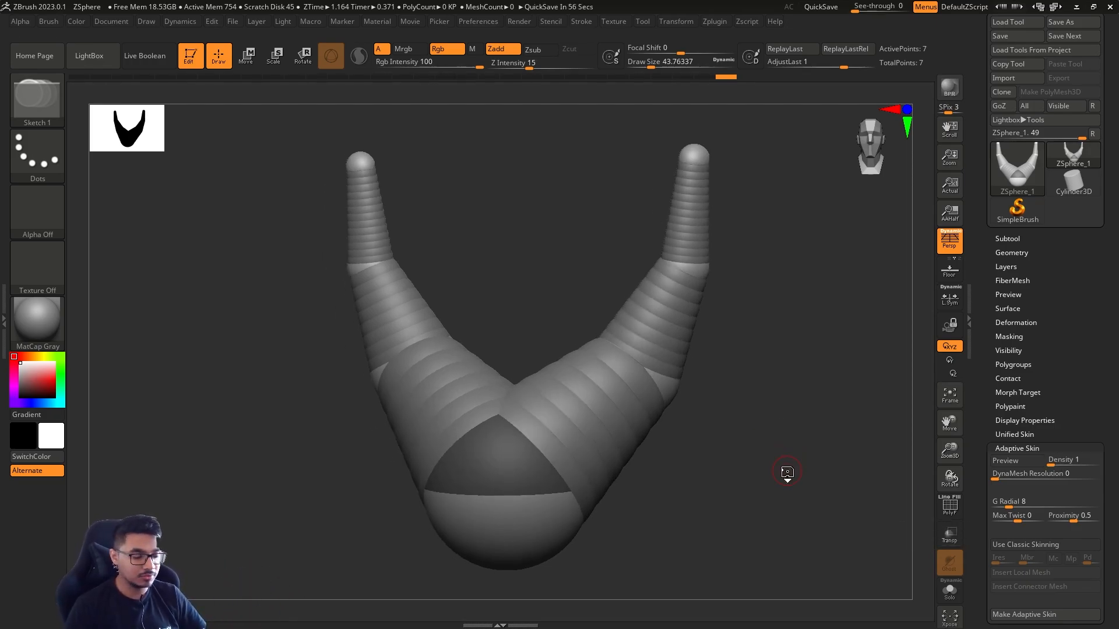
key("a")
left_click_drag(787, 472, 944, 452)
key("shift+f")
key("shift+f")
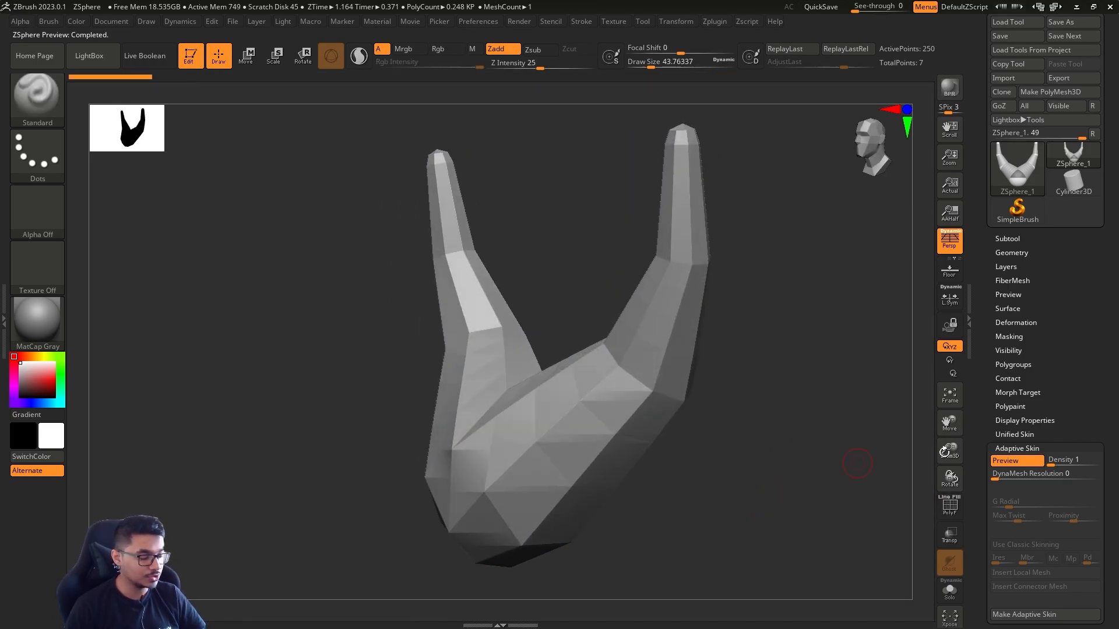
Set the Adaptive Skin density to 2 and regenerate the preview with its polyframe shown
left_click(1063, 460)
type("2")
key("Return")
key("a")
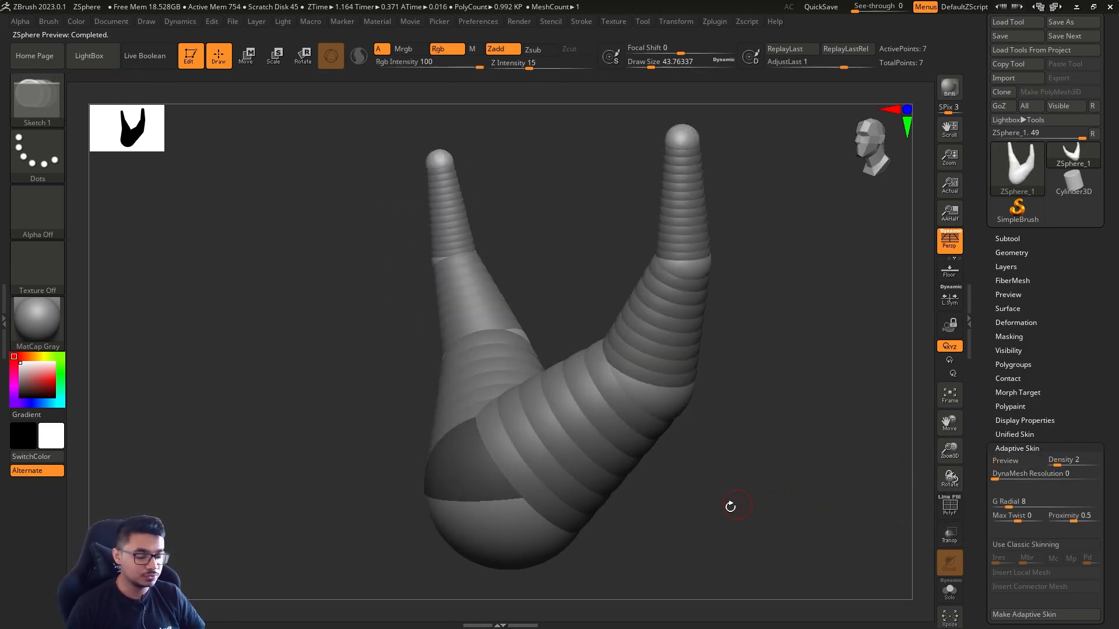
key("a")
key("shift+f")
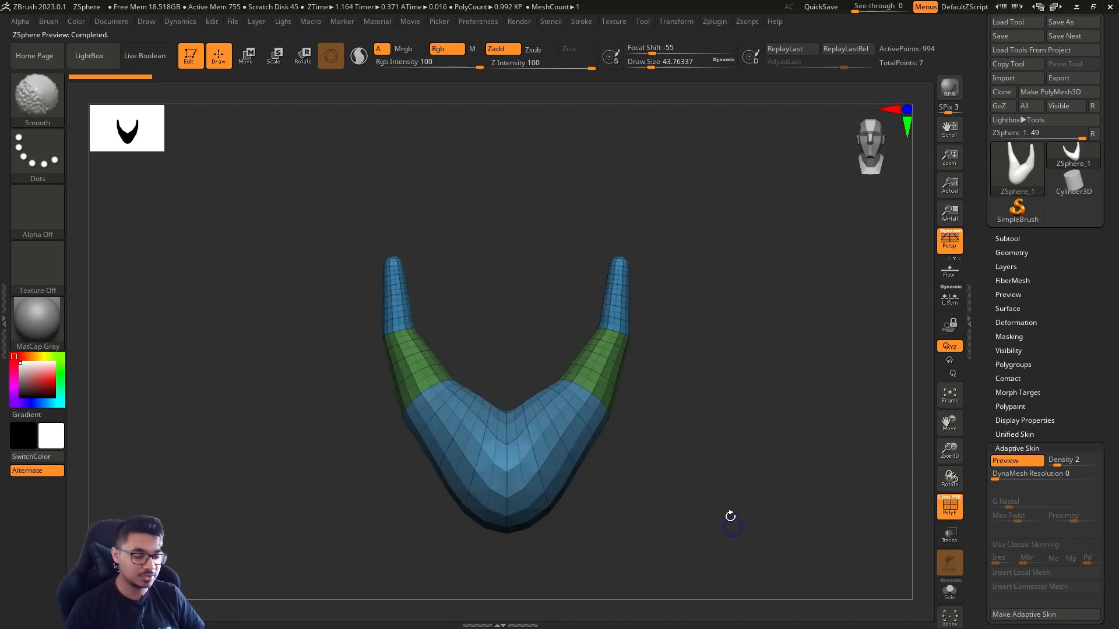
Examine the density 2 preview from the front, with and without its polyframe
key("shift+f")
mouse_move(666, 511)
left_mouse_down()
mouse_move(719, 522)
mouse_move(634, 524)
mouse_move(769, 519)
left_mouse_up()
key("shift+f")
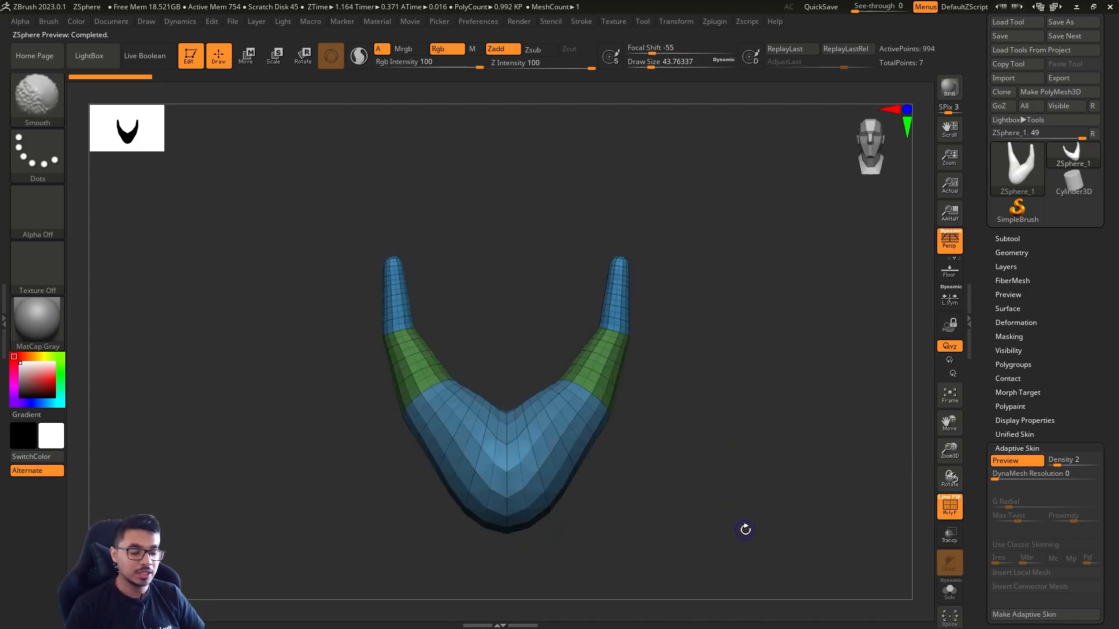
key("shift+f")
key("shift+f")
left_click_drag(742, 507, 700, 417, "alt")
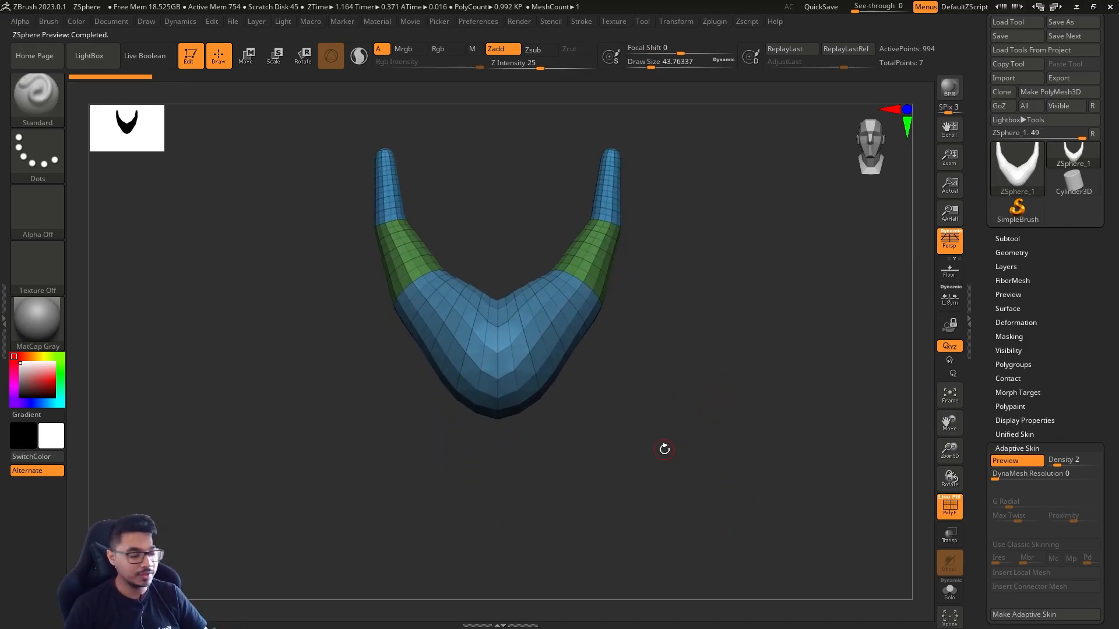
Make an adaptive skin mesh from the density 2 preview and return to the ZSpheres with the polyframe hidden
scroll(1034, 527, "down", 7)
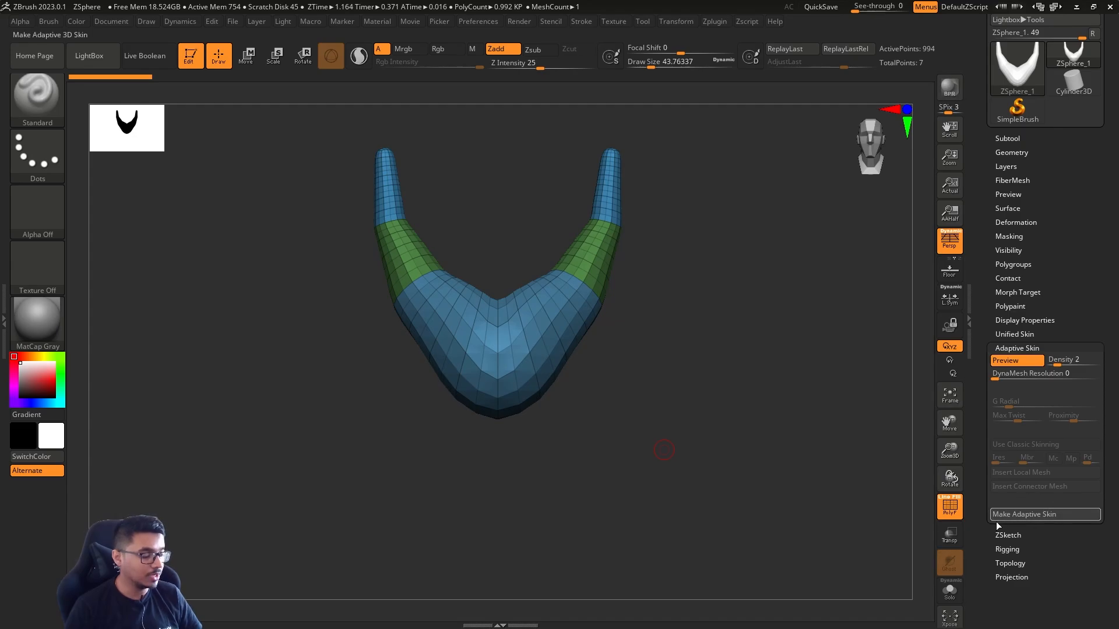
left_click(1029, 515)
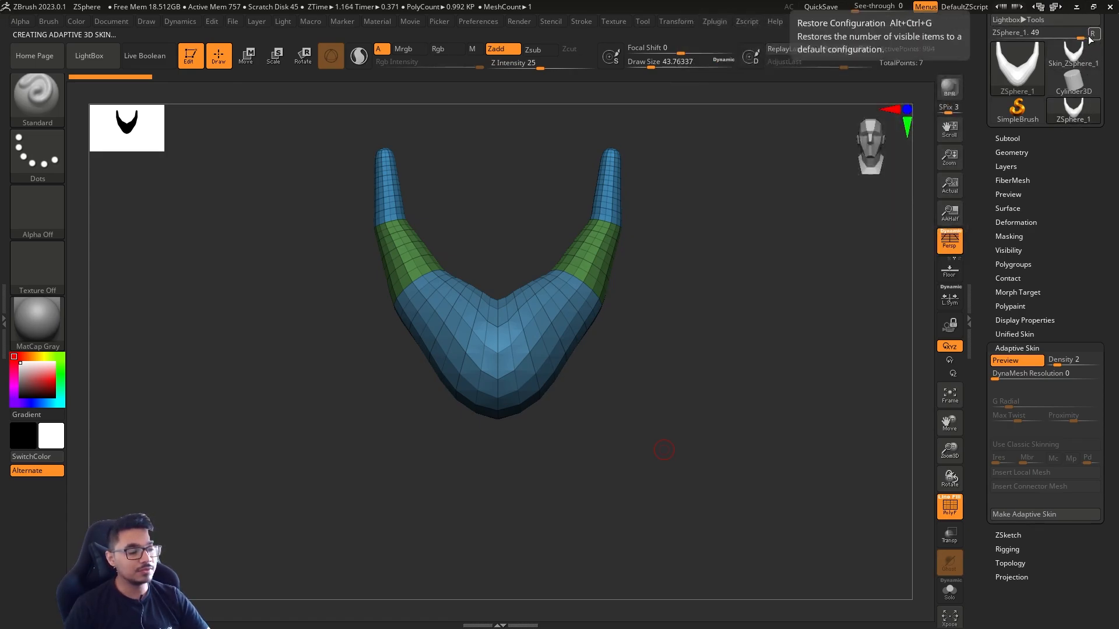
key("a")
key("a")
key("a")
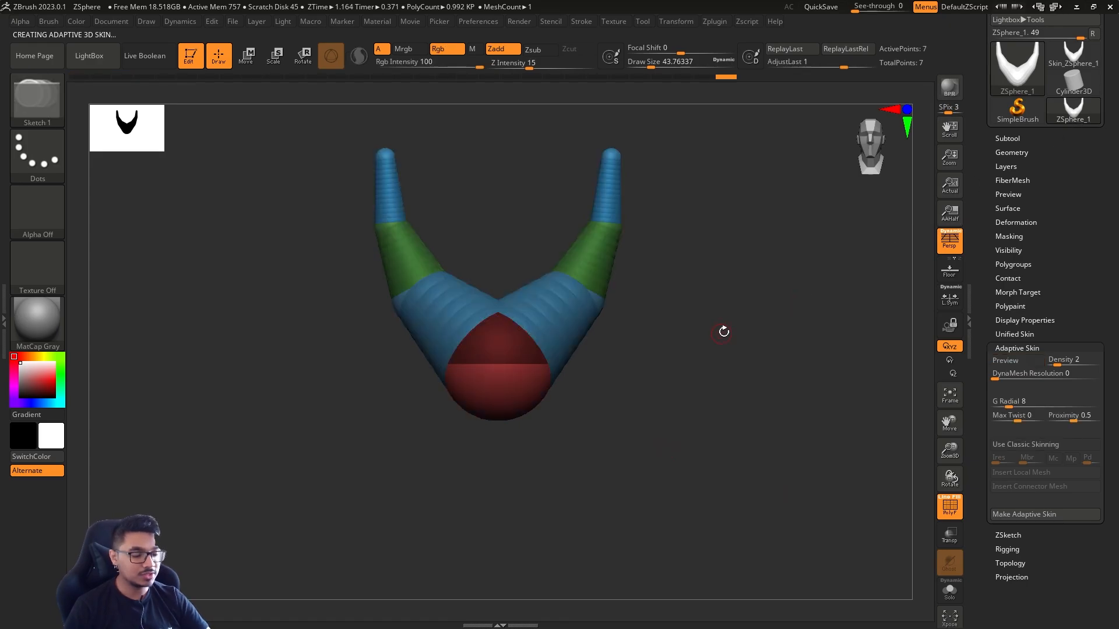
key("a")
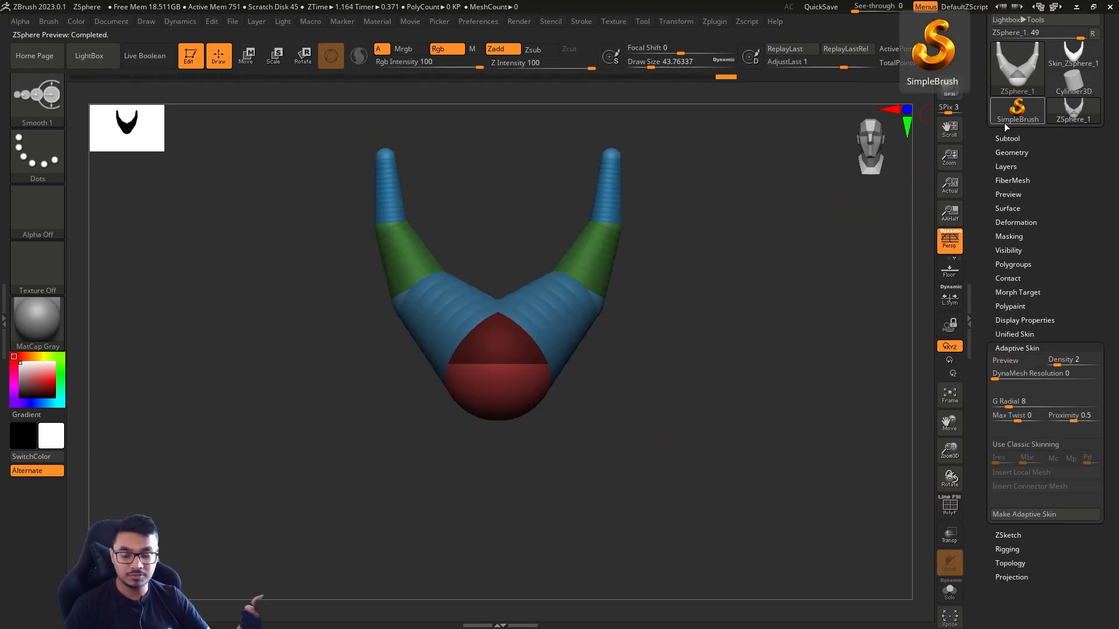
key("a")
Switch to the generated Skin_ZSphere_1 tool and check its mesh by toggling the polyframe
mouse_move(1081, 59)
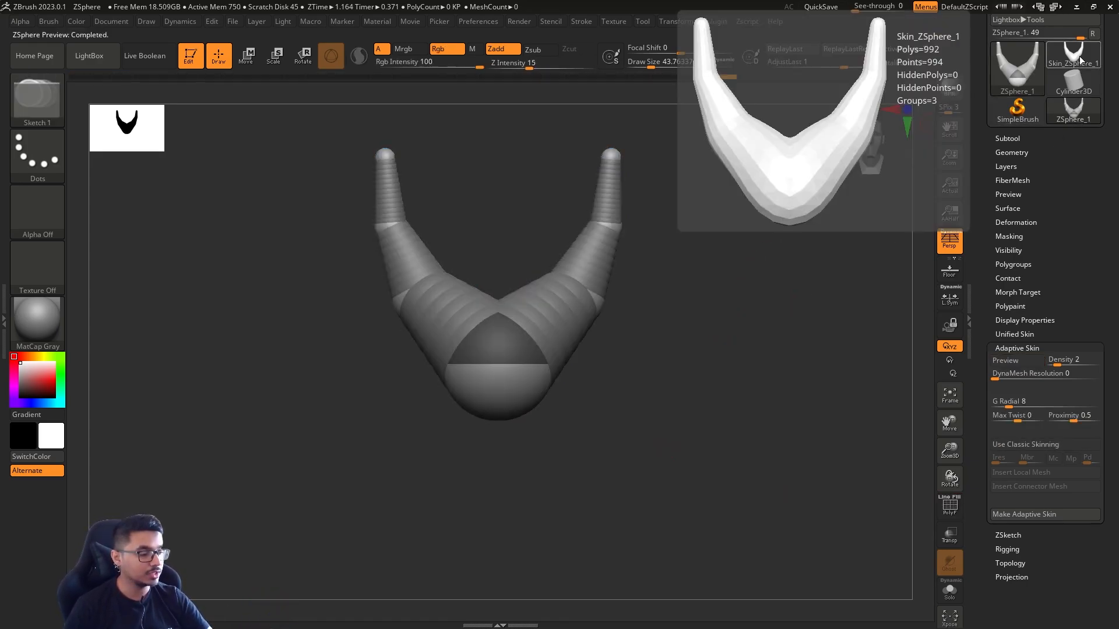
scroll(1091, 138, "up", 2)
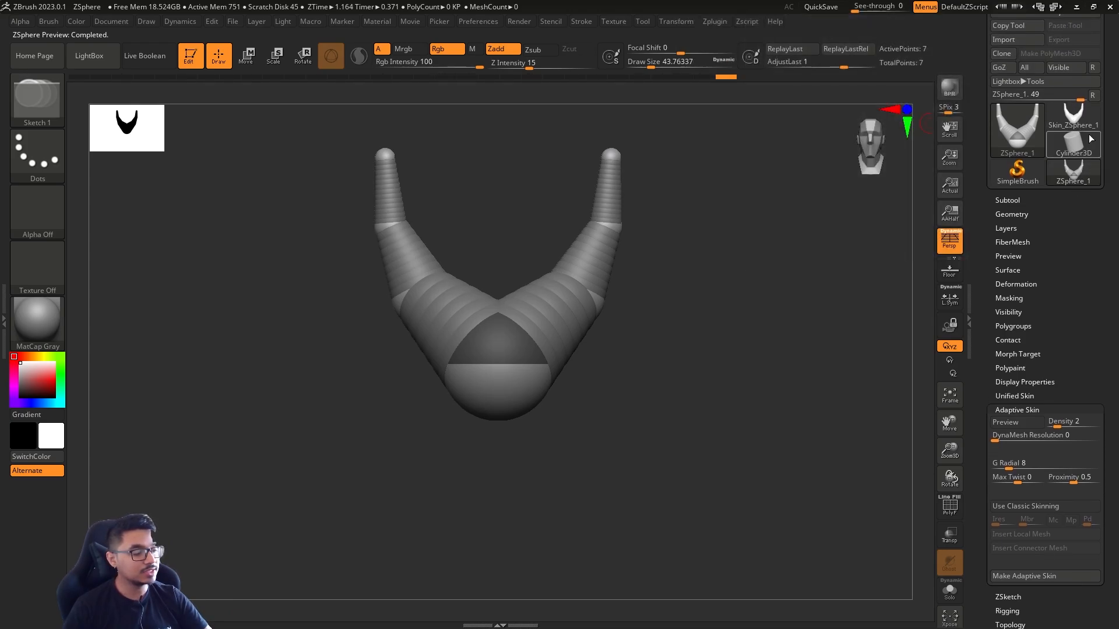
mouse_move(1101, 111)
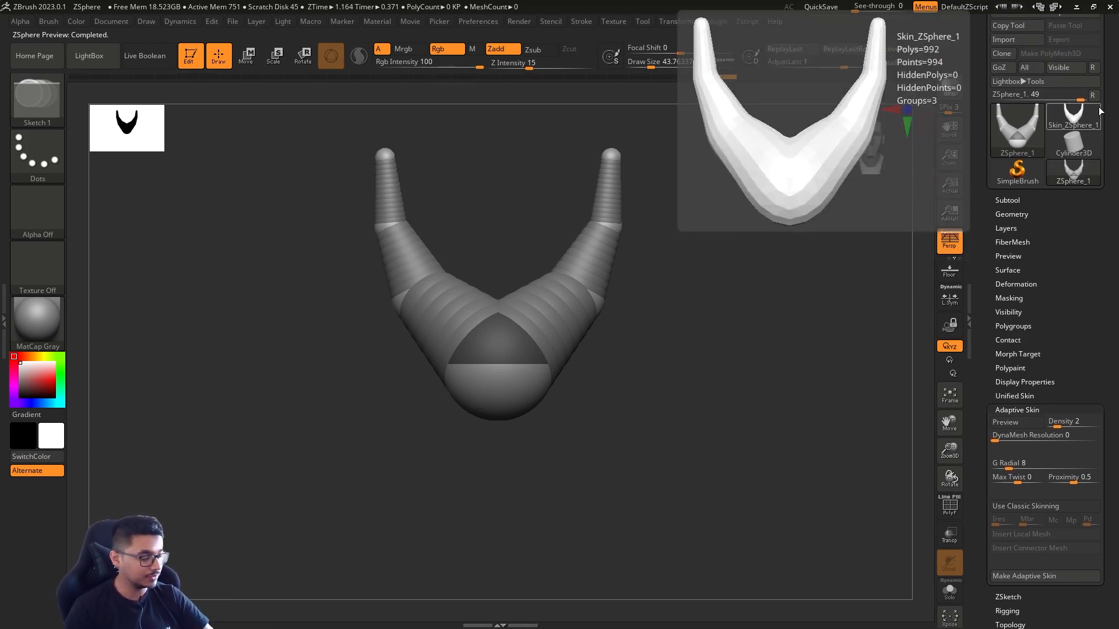
left_click(1071, 115)
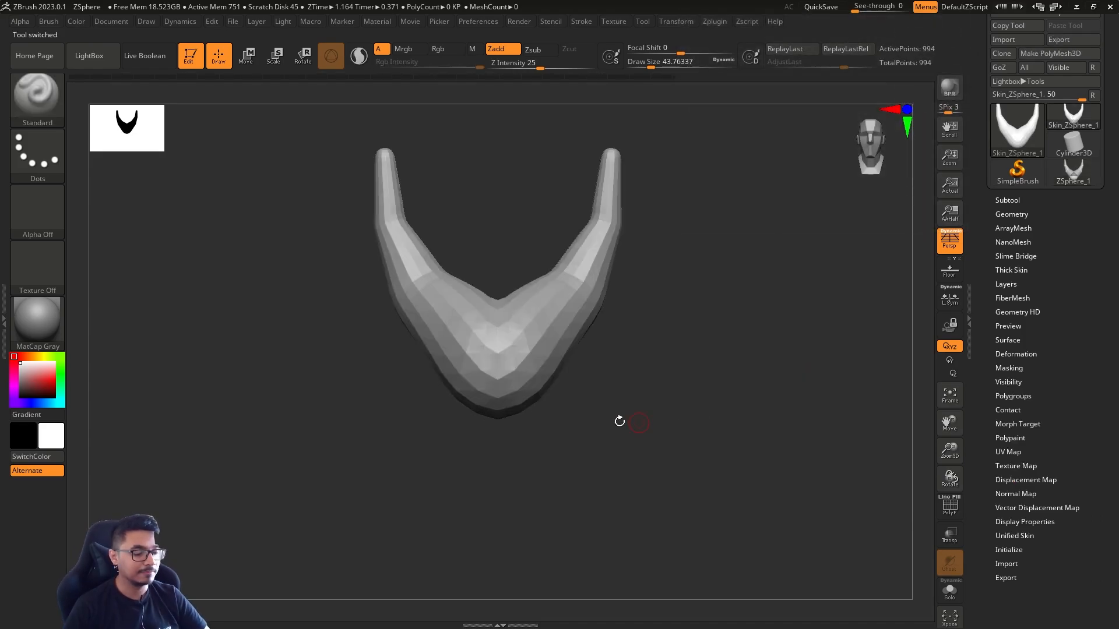
mouse_move(620, 419)
left_mouse_down()
mouse_move(560, 421)
mouse_move(615, 406)
mouse_move(669, 410)
mouse_move(641, 401)
mouse_move(582, 408)
left_mouse_up()
key("s")
key("shift+f")
key("s")
key("shift+f")
Try reshaping the skin mesh's lower sides and base with an enlarged Move brush, and undo the strokes
key("s")
left_click_drag(517, 383, 512, 382)
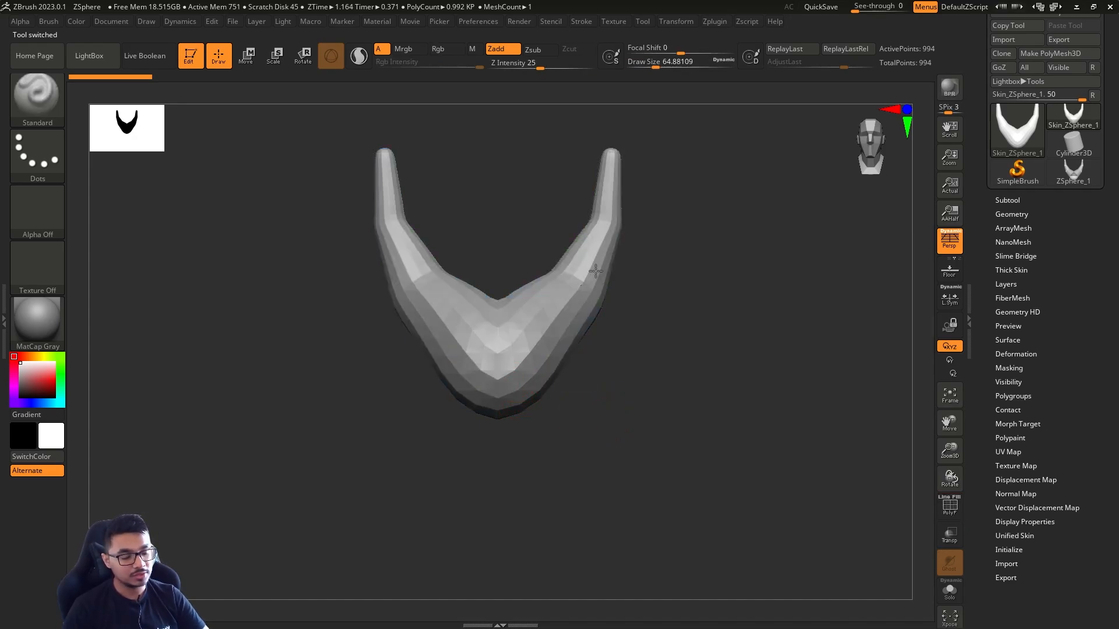
key("ctrl")
key("ctrl+z")
key("b")
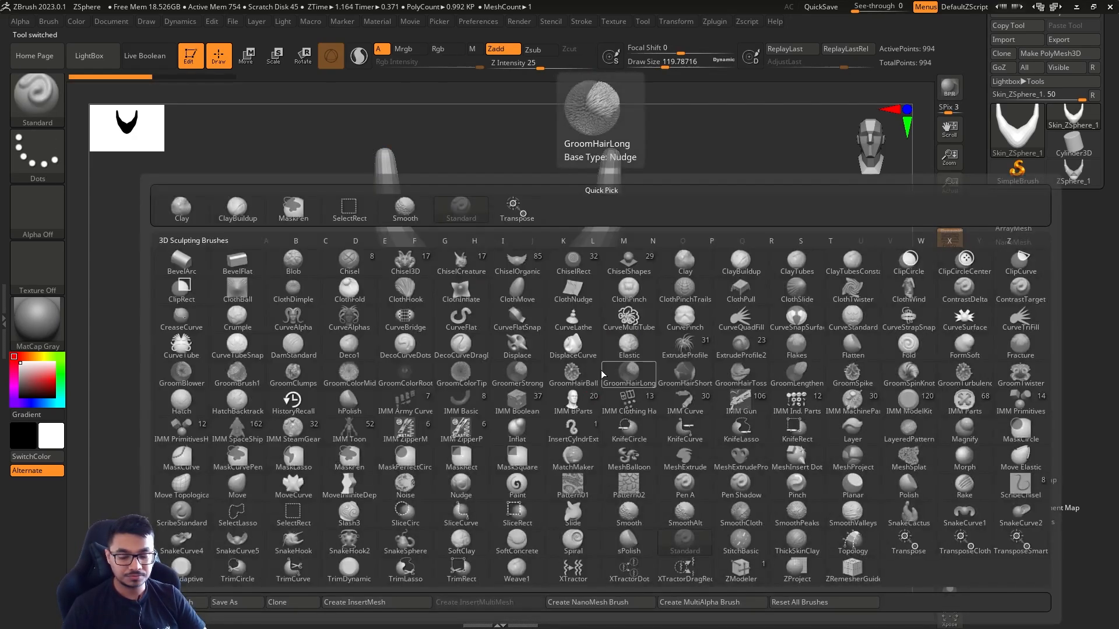
key("m")
key("v")
mouse_move(572, 370)
left_mouse_down()
mouse_move(605, 395)
mouse_move(608, 340)
left_mouse_up()
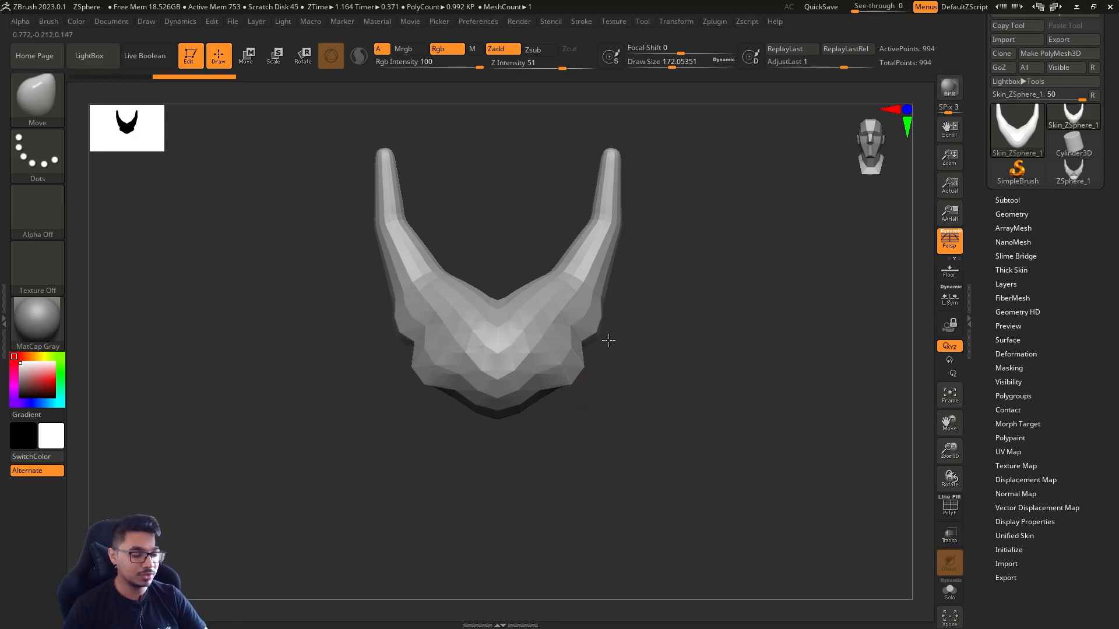
mouse_move(615, 298)
left_mouse_down("shift")
mouse_move(587, 341)
mouse_move(530, 373)
left_mouse_up("shift")
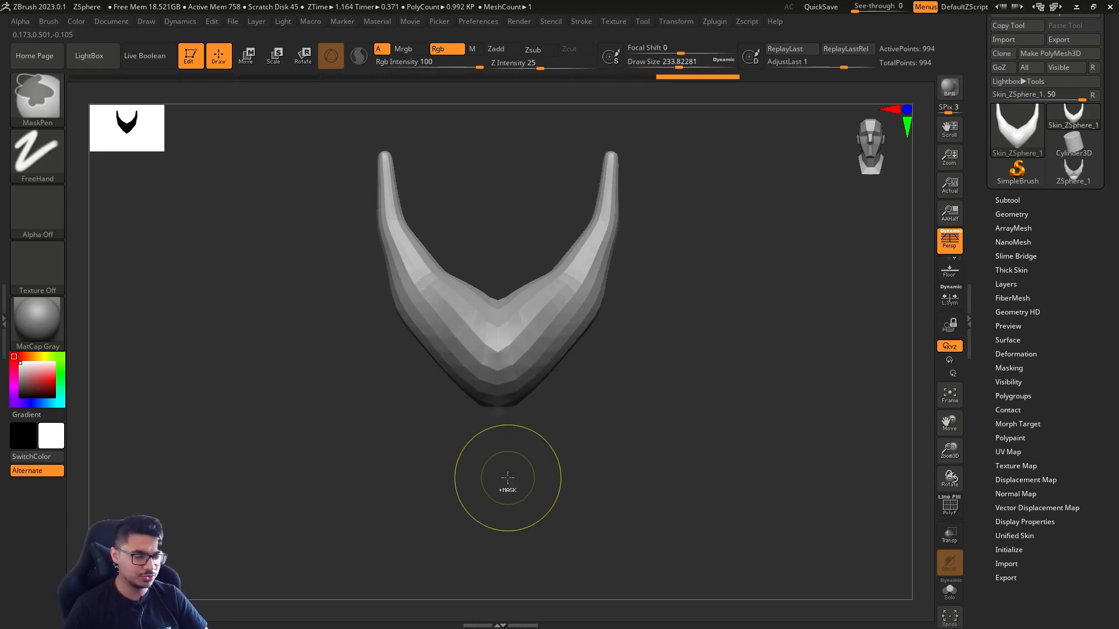
key("ctrl+z")
key("ctrl+z")
Reduce the brush size and switch back to the editable ZSphere_1 tool, facing the model's front
left_click_drag(670, 315, 692, 391, "shift")
key("s")
mouse_move(694, 384)
left_mouse_down()
mouse_move(682, 383)
mouse_move(679, 353)
left_mouse_up()
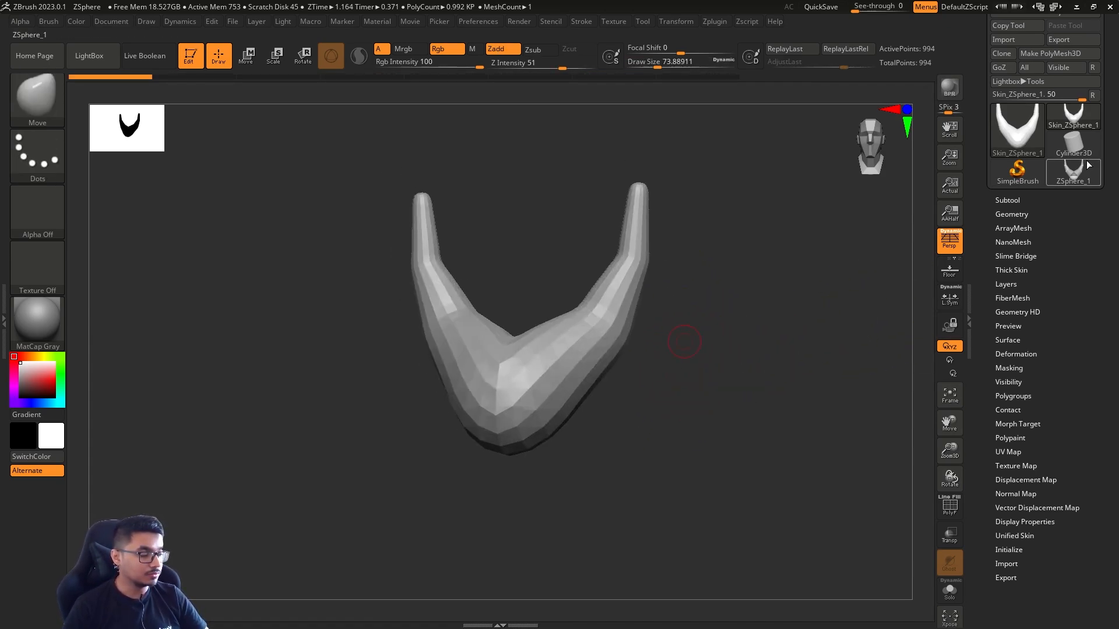
left_click(1075, 169)
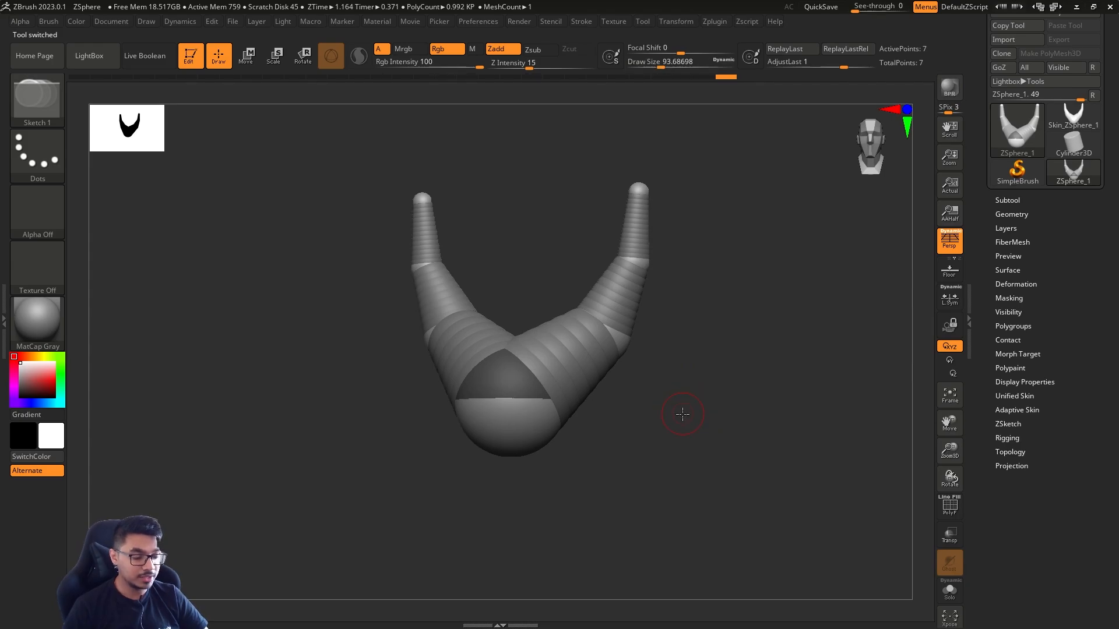
left_click_drag(683, 414, 685, 415)
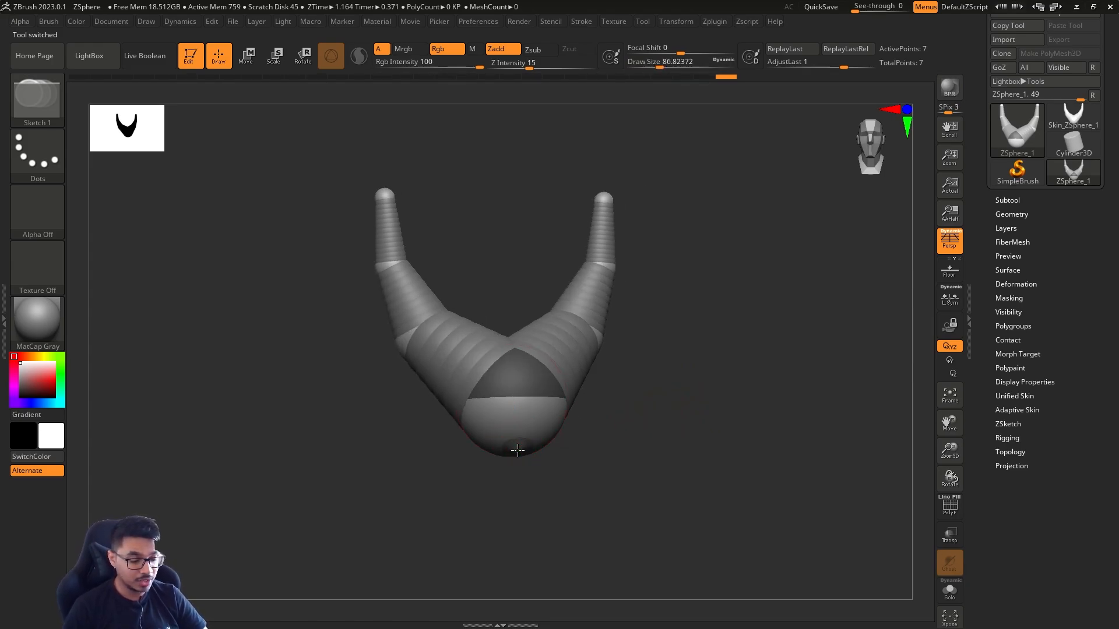
Add a ZSphere to the underside of the root and move it down to form a torso-like segment
left_click_drag(543, 468, 602, 470)
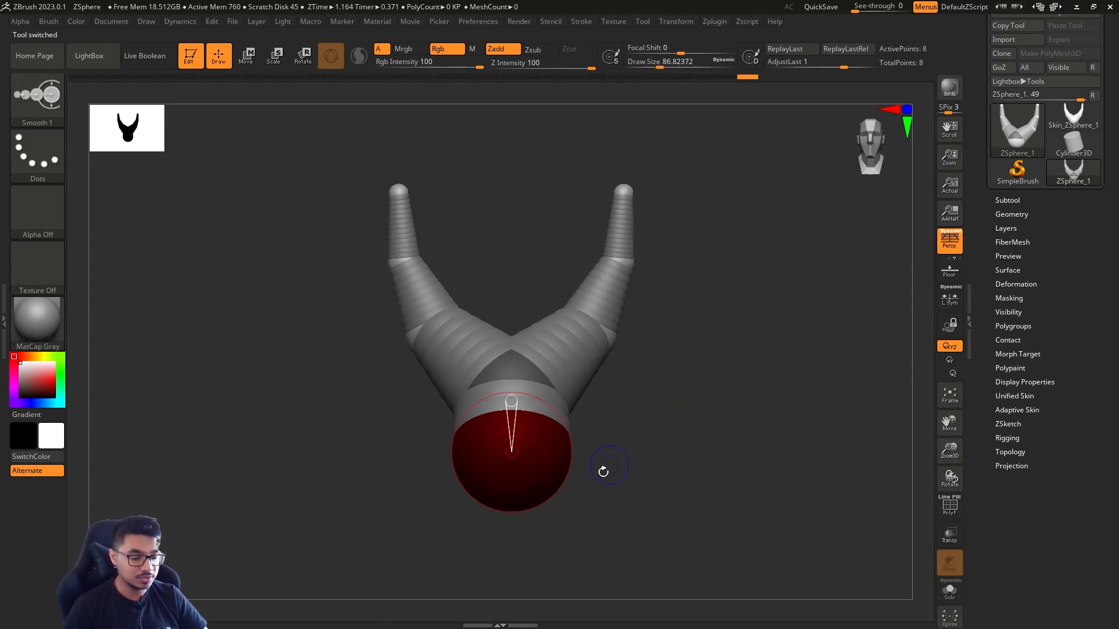
key("w")
left_click_drag(519, 490, 519, 581)
left_click_drag(627, 496, 674, 329)
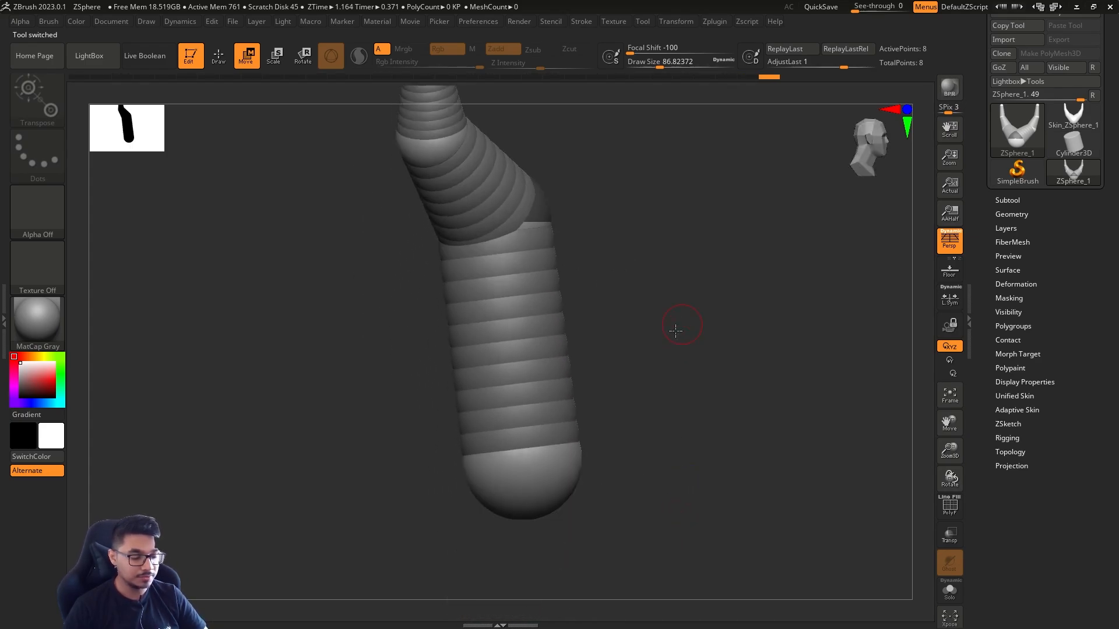
left_click_drag(532, 501, 527, 454)
Enlarge the root ZSphere and adjust its position between the mirrored chains and the lower segment
key("q")
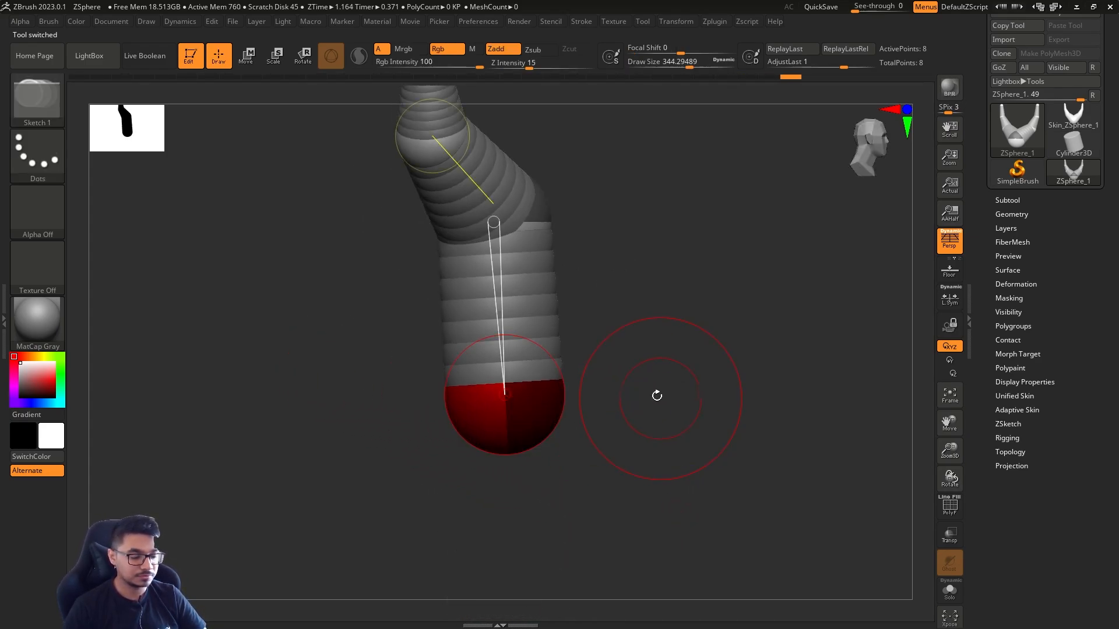
key("s")
mouse_move(657, 395)
left_mouse_down("alt")
mouse_move(665, 430)
mouse_move(586, 455)
mouse_move(574, 408)
left_mouse_up("alt")
mouse_move(653, 423)
left_mouse_down("alt")
mouse_move(683, 367)
mouse_move(636, 398)
mouse_move(679, 408)
mouse_move(782, 387)
mouse_move(746, 374)
mouse_move(737, 418)
mouse_move(759, 358)
mouse_move(767, 420)
left_mouse_up("alt")
key("w")
left_click_drag(595, 452, 589, 431)
key("w")
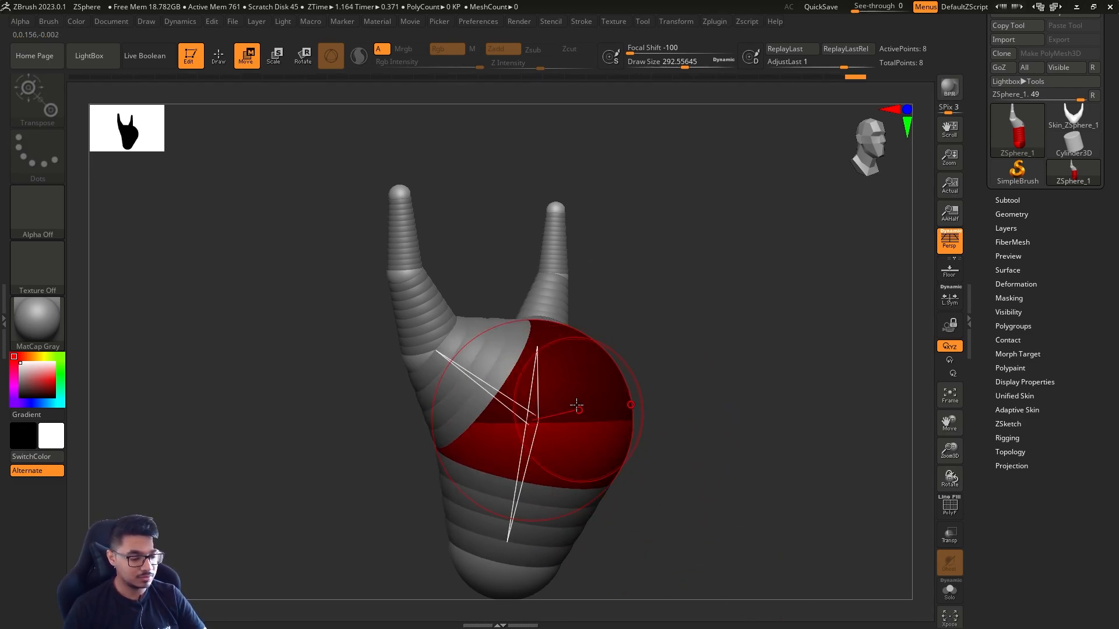
key("r")
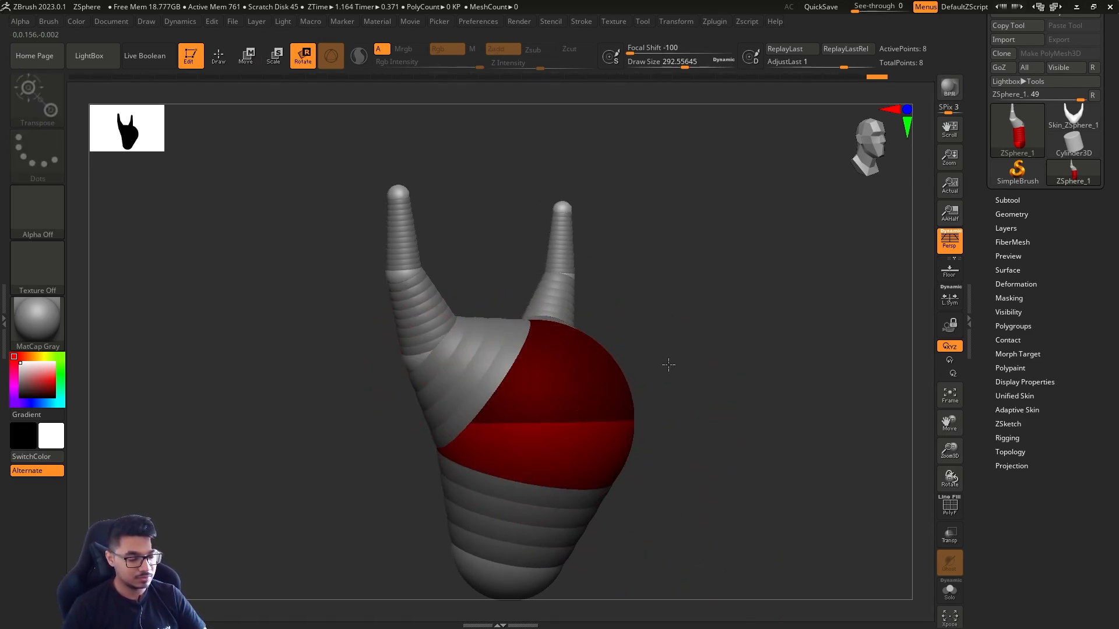
mouse_move(668, 367)
left_mouse_down()
mouse_move(637, 290)
mouse_move(704, 341)
left_mouse_up()
Reposition the joint and tip ZSpheres of the mirrored upper chains to reshape both arms symmetrically
left_click(618, 357)
key("q")
key("s")
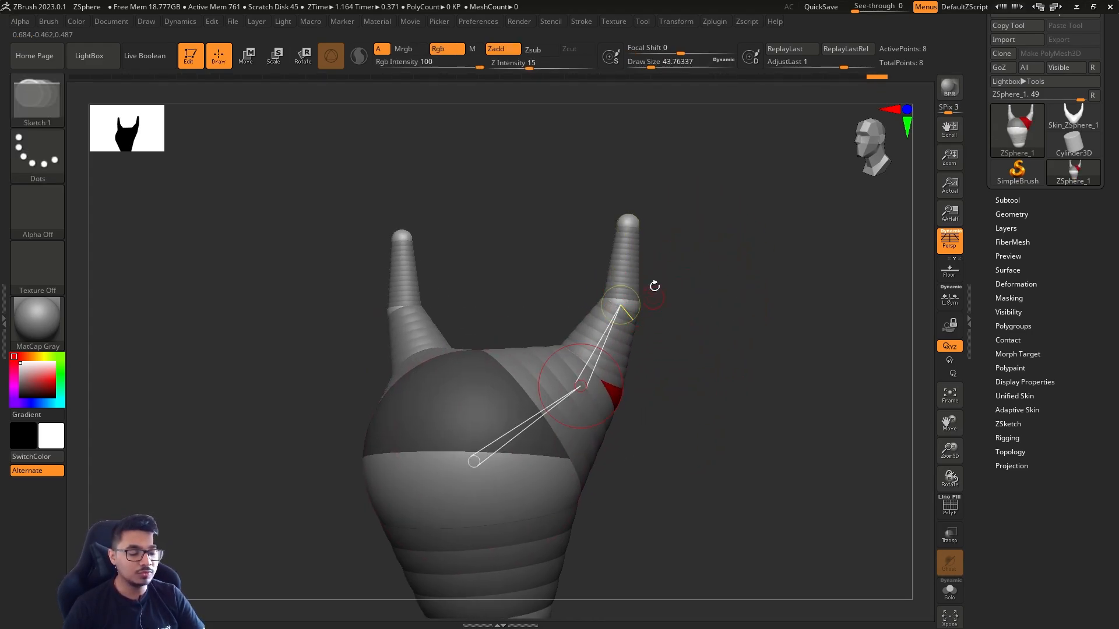
key("w")
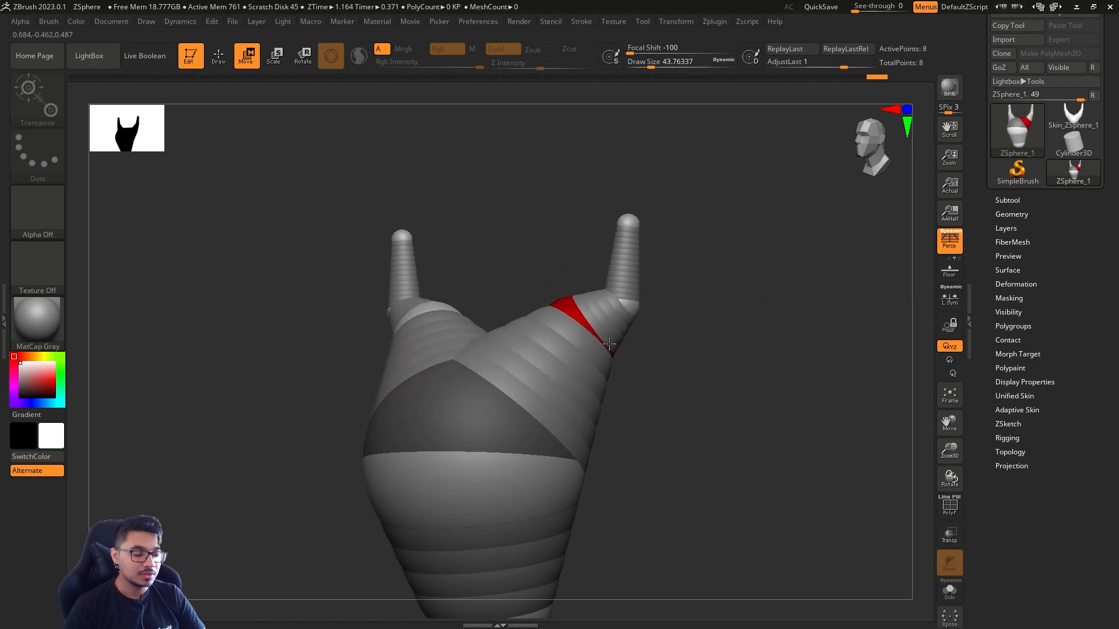
left_click_drag(682, 355, 517, 351, "shift")
left_click_drag(597, 305, 550, 295)
left_click_drag(595, 216, 544, 207)
left_click_drag(620, 318, 560, 275)
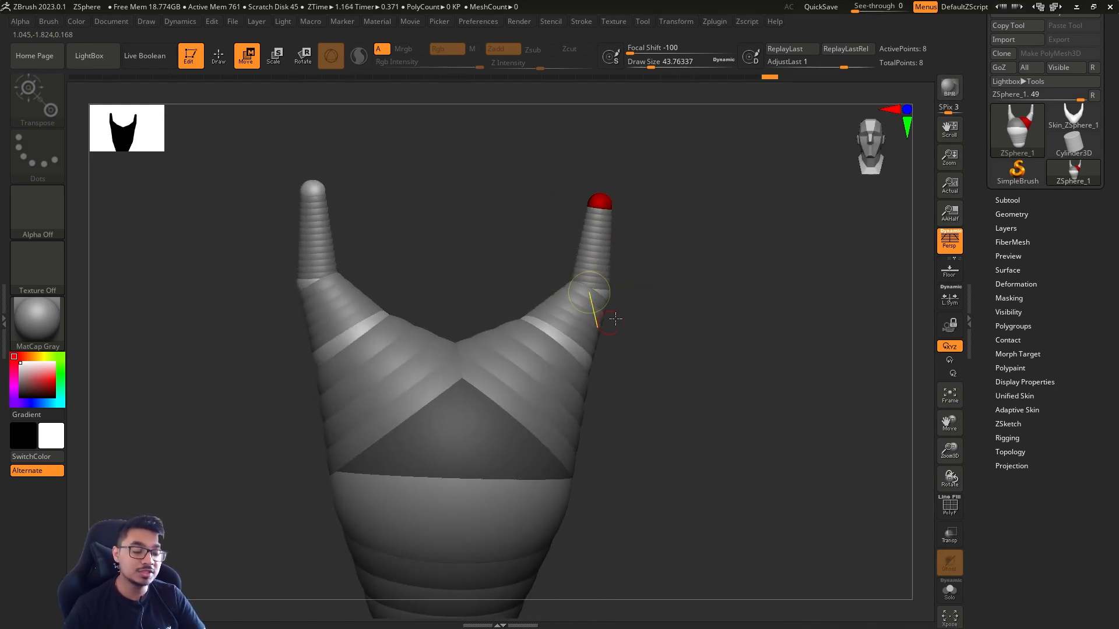
Remove the joint ZSphere just below the tip of each mirrored arm
left_click_drag(643, 311, 629, 303)
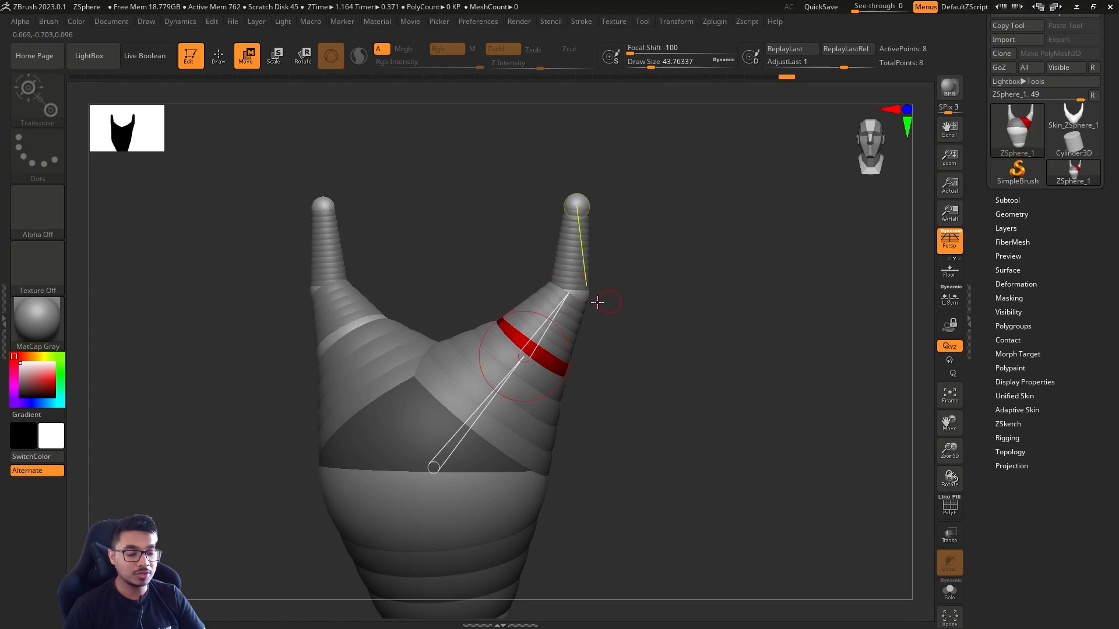
key("q")
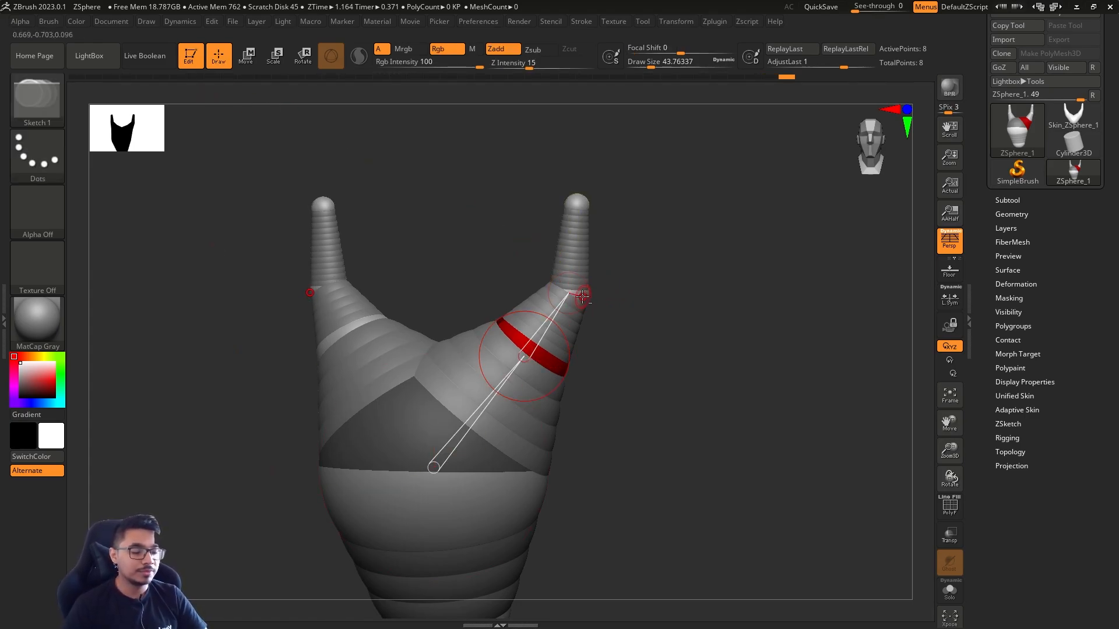
left_click(582, 297, "alt")
mouse_move(696, 309)
left_mouse_down()
mouse_move(466, 320)
mouse_move(682, 297)
left_mouse_up()
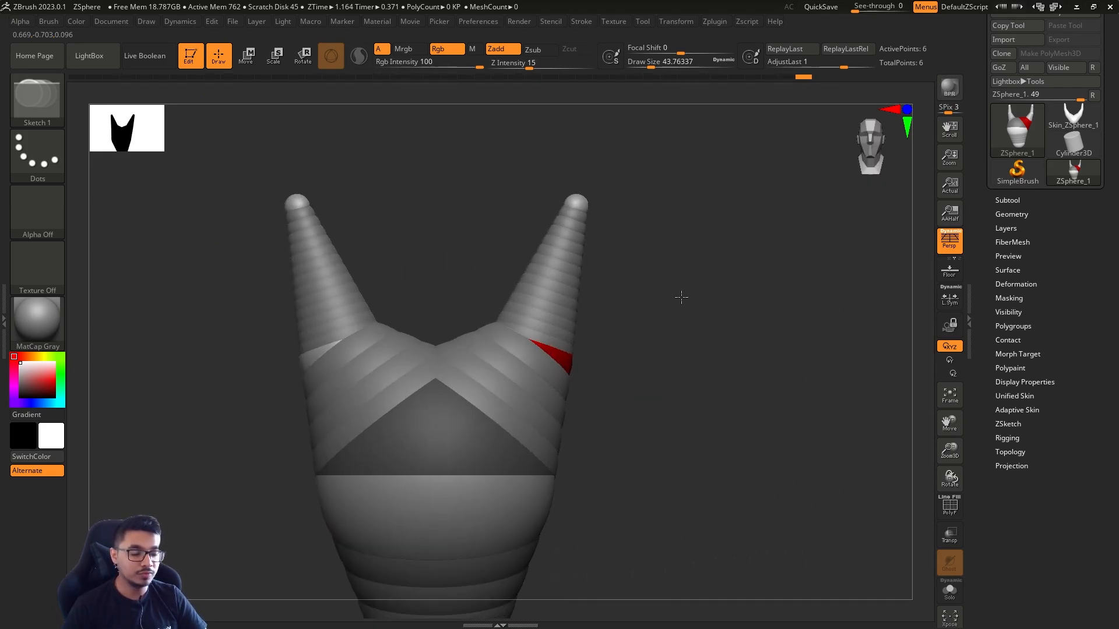
Undo the stray change at the arm tip and reposition the mirrored tip ZSpheres slightly
left_click_drag(577, 199, 661, 229)
key("ctrl+z")
left_click_drag(689, 280, 602, 286)
key("w")
mouse_move(578, 202)
left_mouse_down()
mouse_move(610, 206)
mouse_move(593, 198)
left_mouse_up()
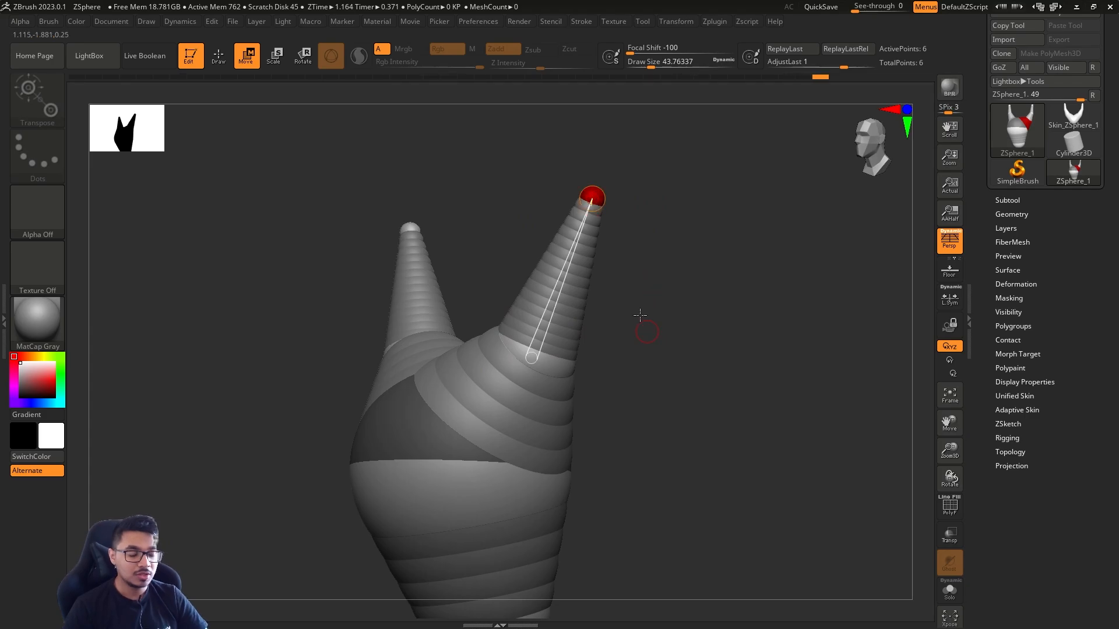
Insert three intermediate ZSpheres along the tapered upper segment of each mirrored arm
key("q")
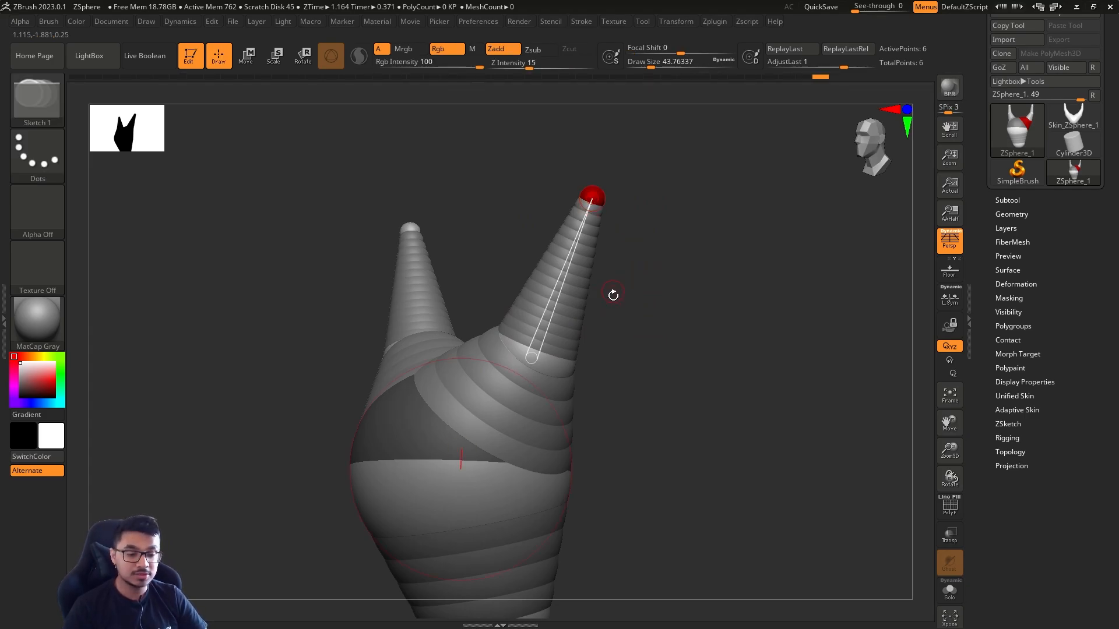
left_click(572, 285)
left_click(574, 245)
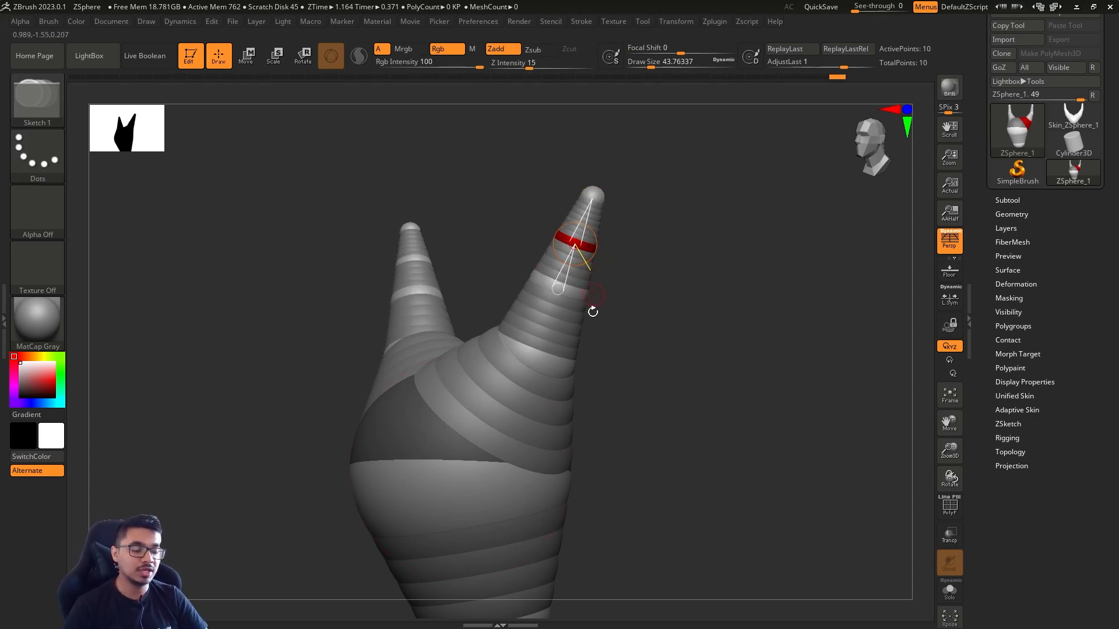
left_click(556, 339)
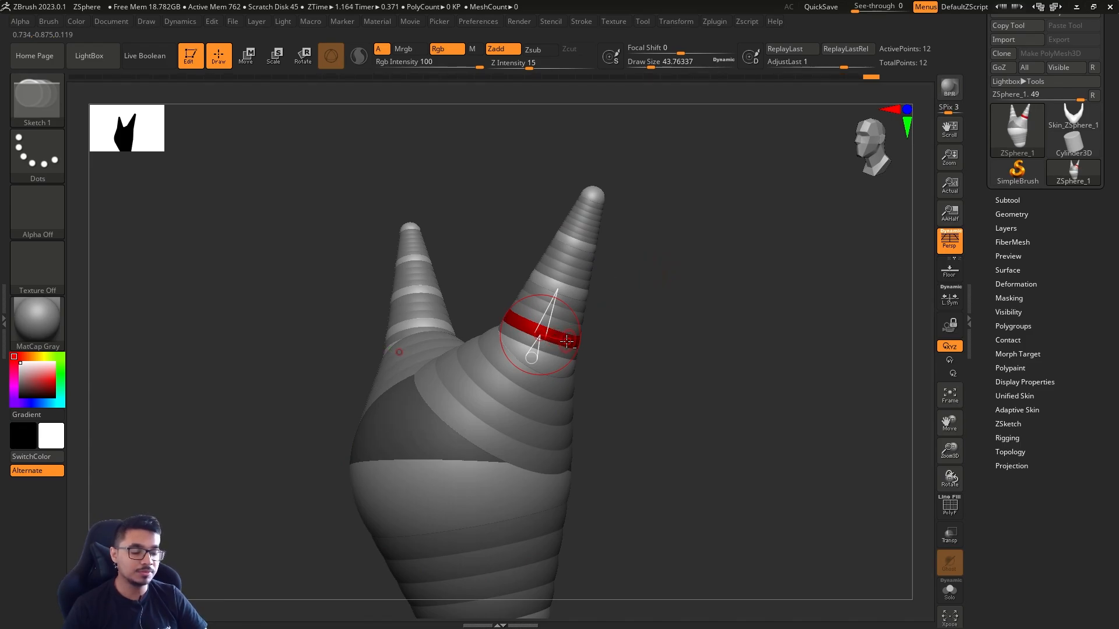
Remove the three intermediate ZSpheres from each mirrored arm and undo the extra edit on the chain
left_click(566, 341, "alt")
left_click(575, 288, "alt")
left_click(591, 242, "alt")
left_click_drag(684, 383, 557, 250, "alt")
left_click(549, 321, "alt")
key("ctrl+z")
Adjust the positions of the root and the lower torso ZSphere from the side, checking the shape from several angles
key("w")
left_click_drag(612, 303, 669, 320)
left_click_drag(637, 380, 563, 325, "shift")
left_click_drag(530, 424, 529, 425)
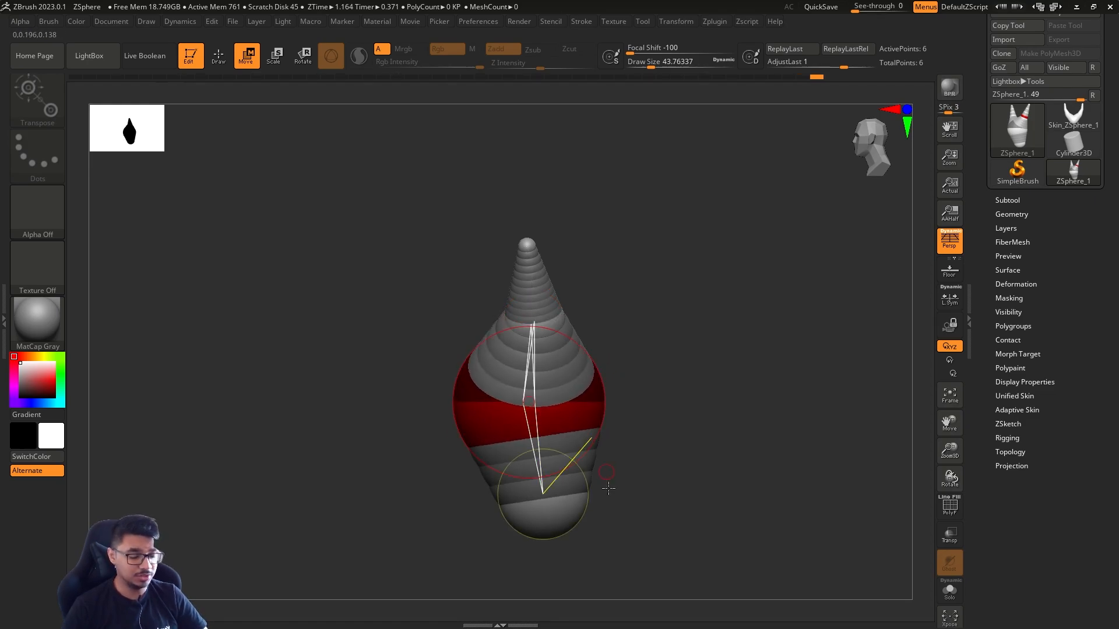
mouse_move(564, 528)
left_mouse_down()
mouse_move(575, 527)
mouse_move(562, 528)
left_mouse_up()
left_click_drag(609, 482, 644, 364)
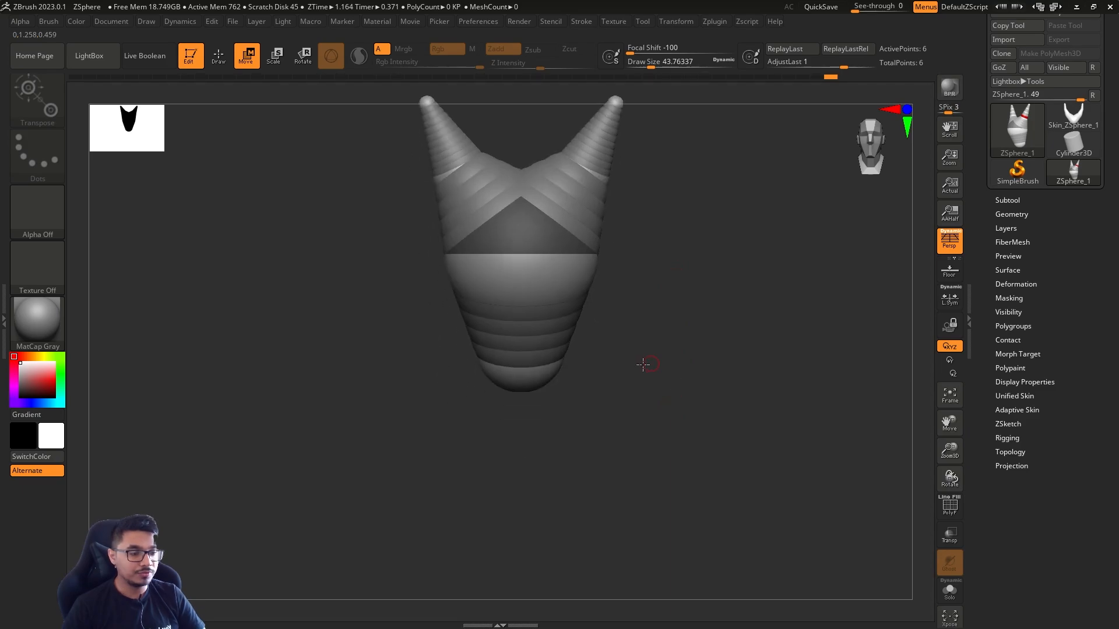
left_click_drag(591, 394, 528, 318)
key("r")
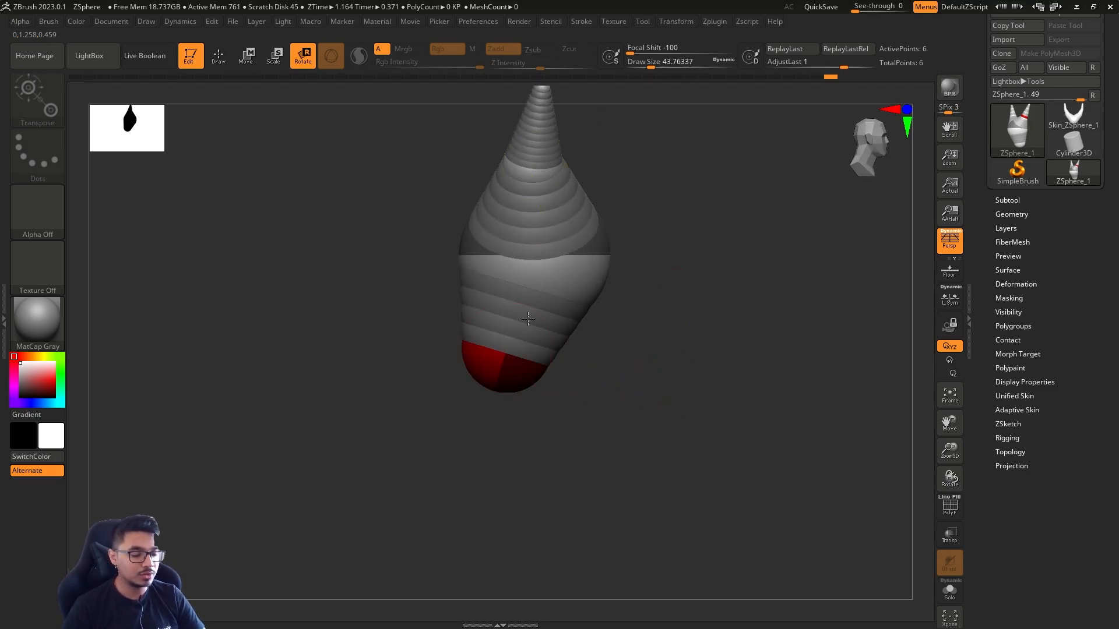
left_click_drag(558, 390, 537, 333)
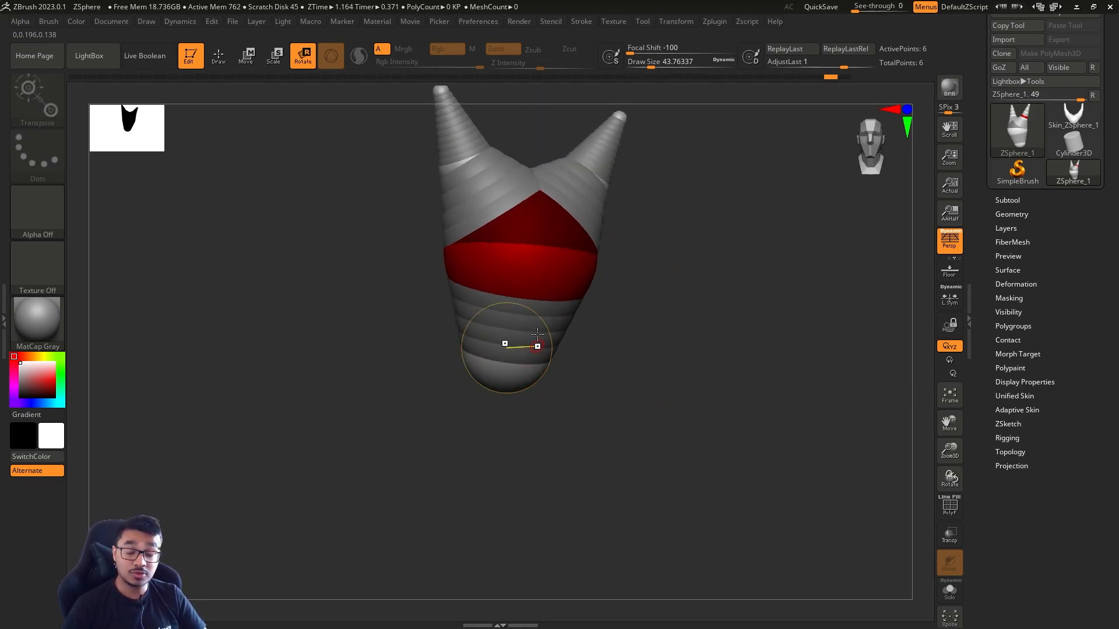
Delete the lower torso ZSphere beneath the root
key("q")
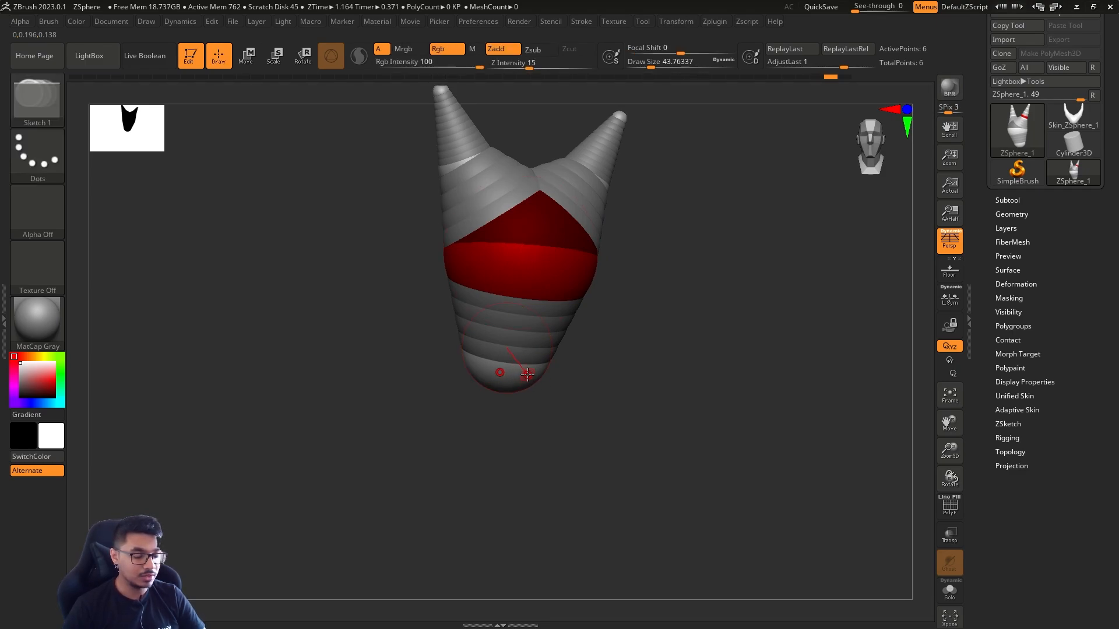
left_click(527, 375, "alt")
mouse_move(639, 352)
left_mouse_down()
mouse_move(622, 350)
mouse_move(617, 302)
mouse_move(594, 316)
left_mouse_up()
Try adding a ZSphere to the root's underside at a draw size of about 35, and undo the attempt
key("s")
mouse_move(608, 317)
left_mouse_down("alt")
mouse_move(612, 345)
mouse_move(592, 344)
mouse_move(616, 384)
left_mouse_up("alt")
key("s")
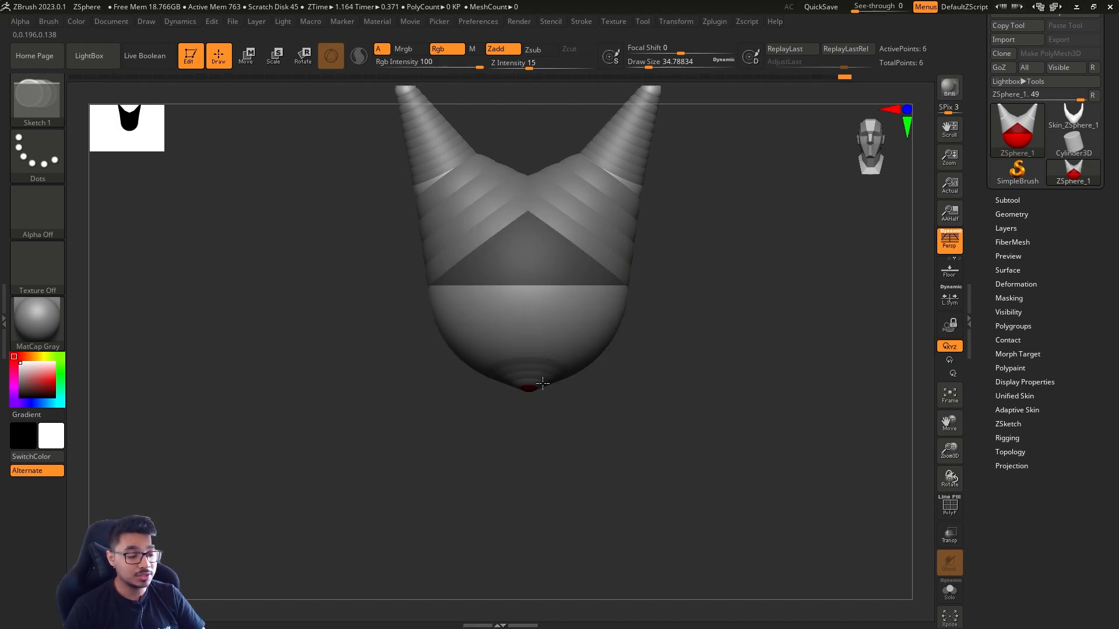
left_click(543, 383)
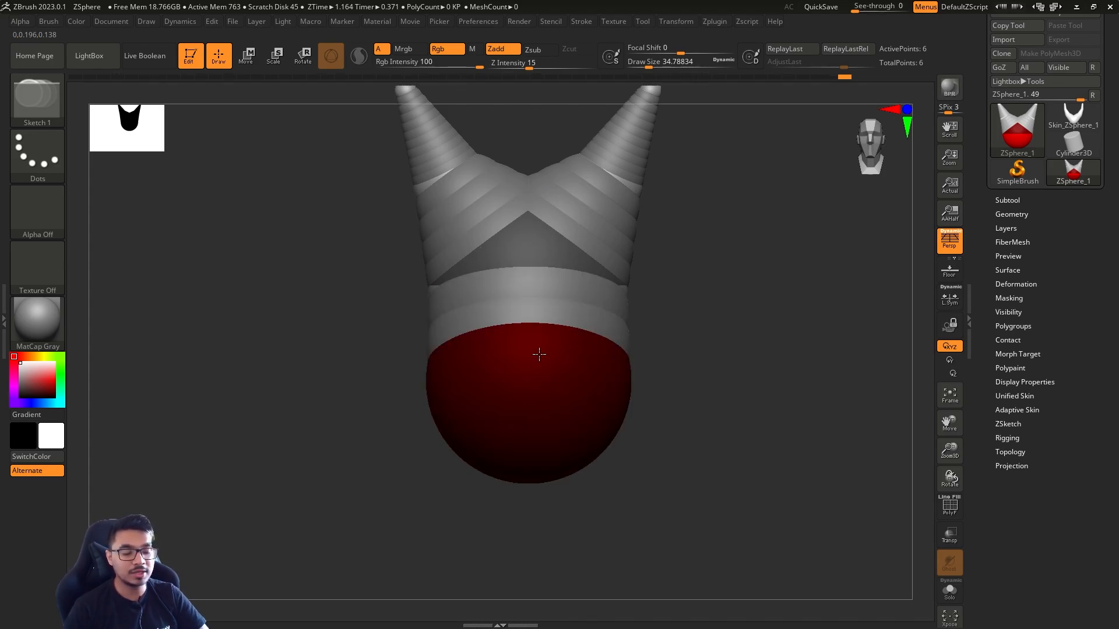
key("ctrl+z")
Extend both mirrored arms outward with a thin segment and reposition its joint and tip ZSpheres
left_click_drag(694, 282, 651, 251)
key("w")
left_click_drag(662, 333, 669, 319, "shift")
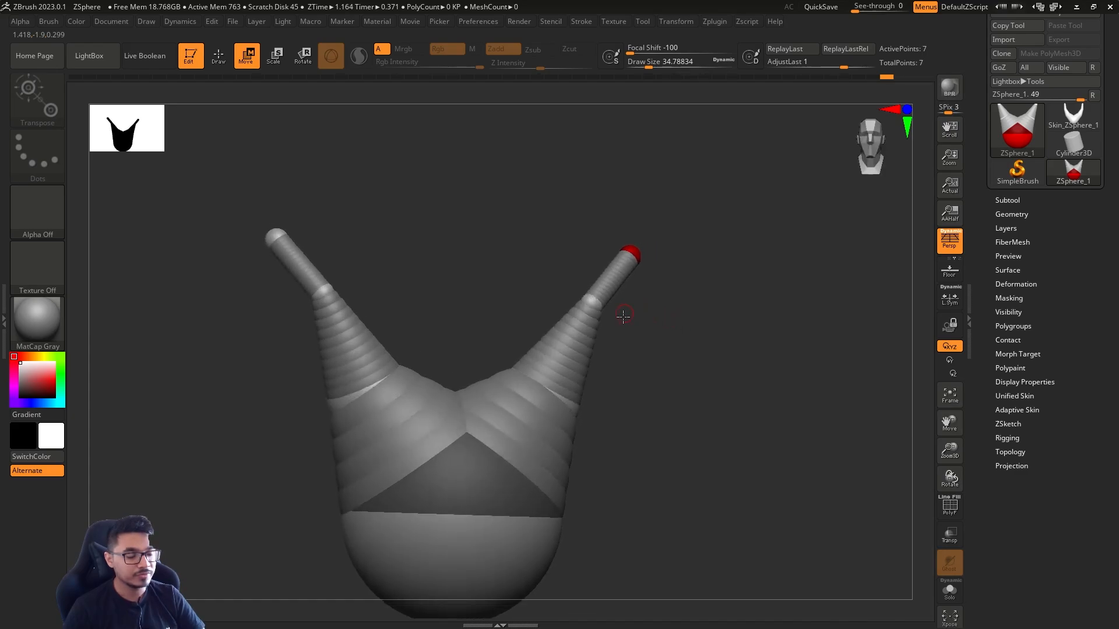
left_click_drag(594, 302, 604, 312)
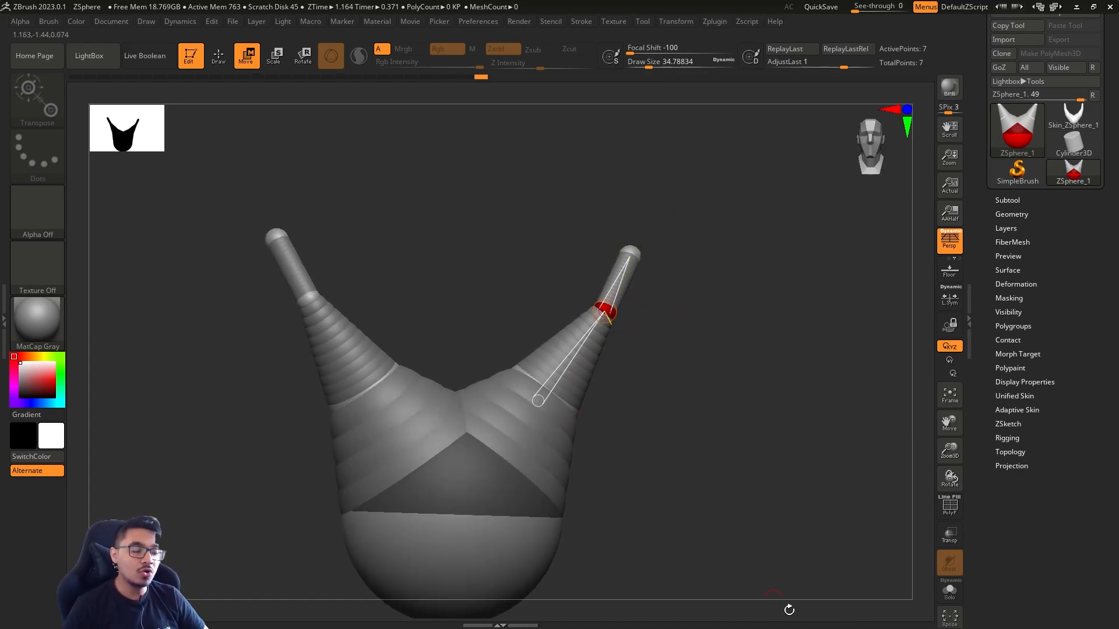
left_click_drag(672, 367, 607, 429, "alt")
mouse_move(573, 319)
left_mouse_down()
mouse_move(587, 324)
mouse_move(577, 320)
left_mouse_up()
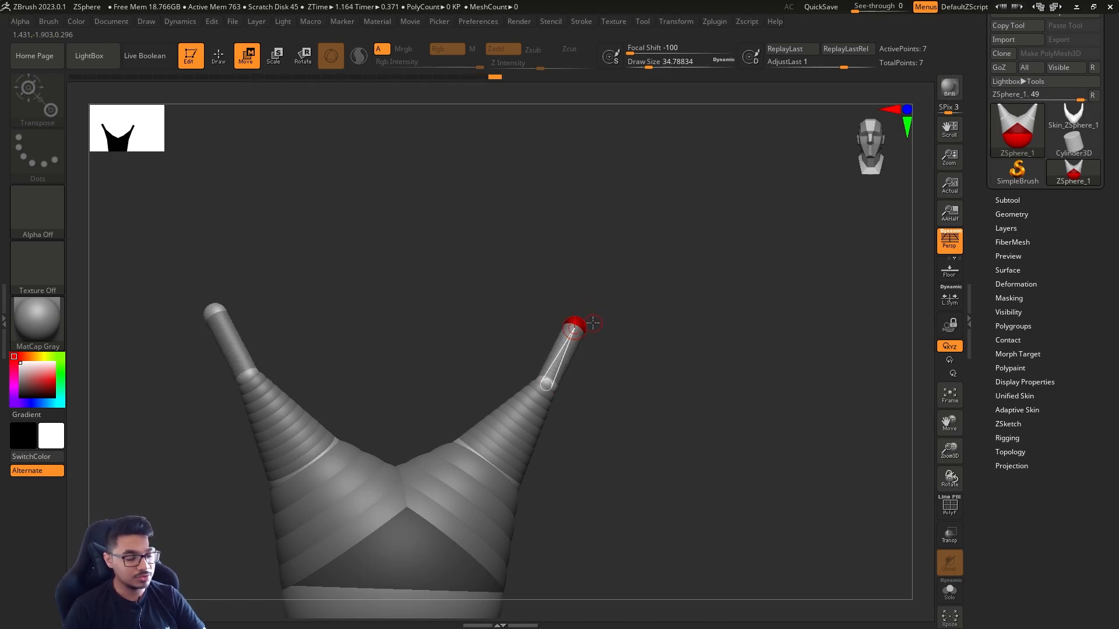
Add two more ZSphere segments to each mirrored arm, angling the outermost one downward
key("q")
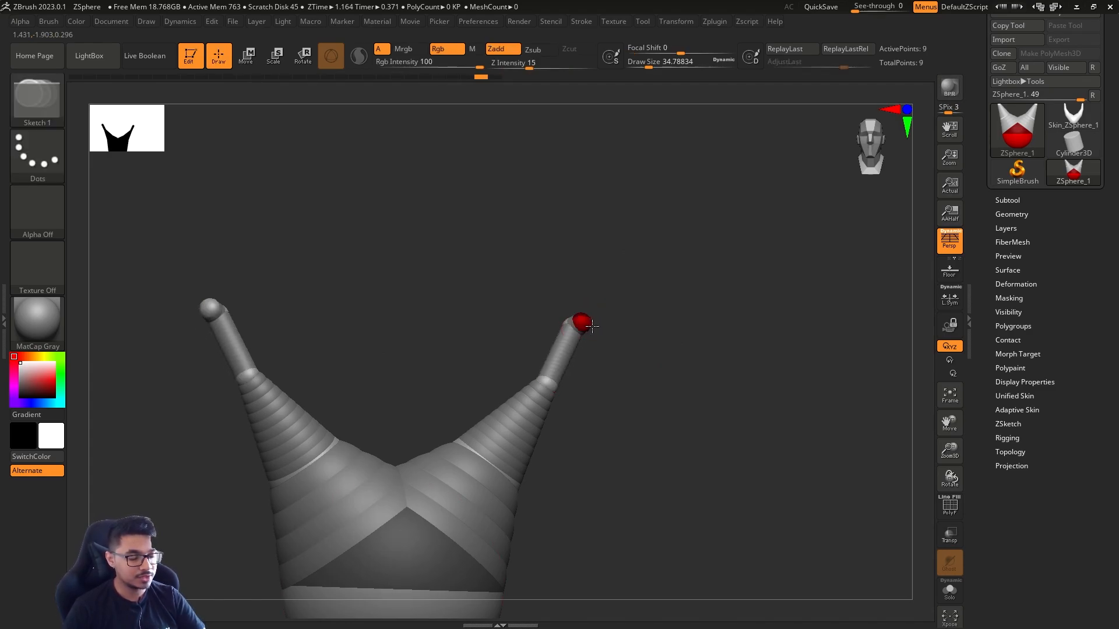
key("w")
mouse_move(590, 325)
left_mouse_down()
mouse_move(664, 271)
mouse_move(692, 293)
mouse_move(721, 368)
left_mouse_up()
key("q")
key("w")
left_click_drag(805, 350, 755, 327, "alt")
Preview the adaptive skin of the model with its extended arms from several angles and return to the ZSpheres
key("a")
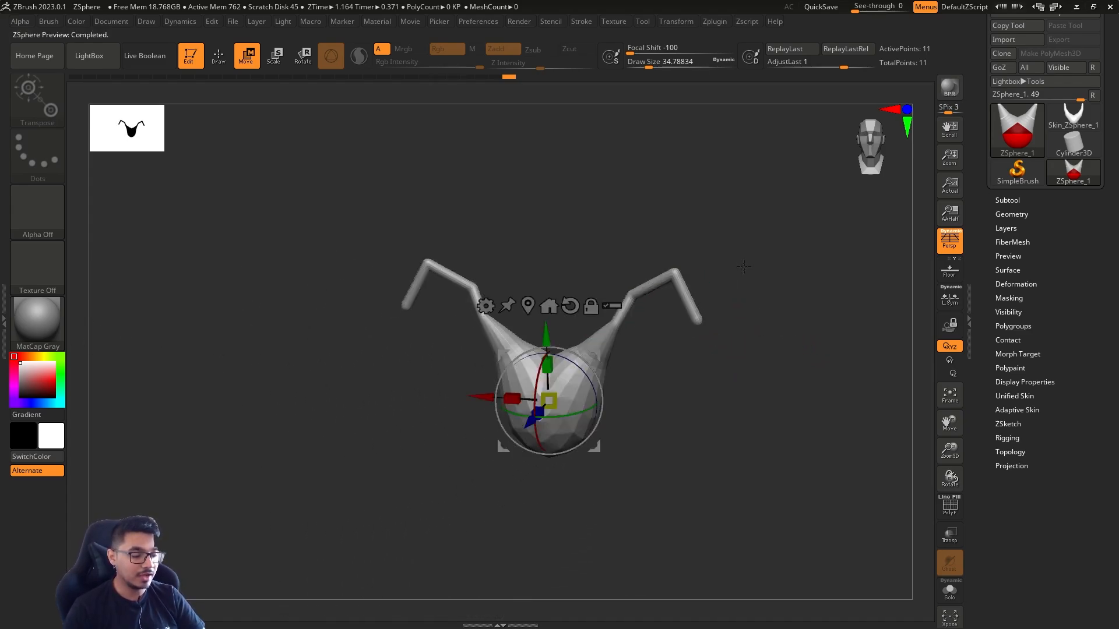
left_click_drag(759, 365, 796, 352)
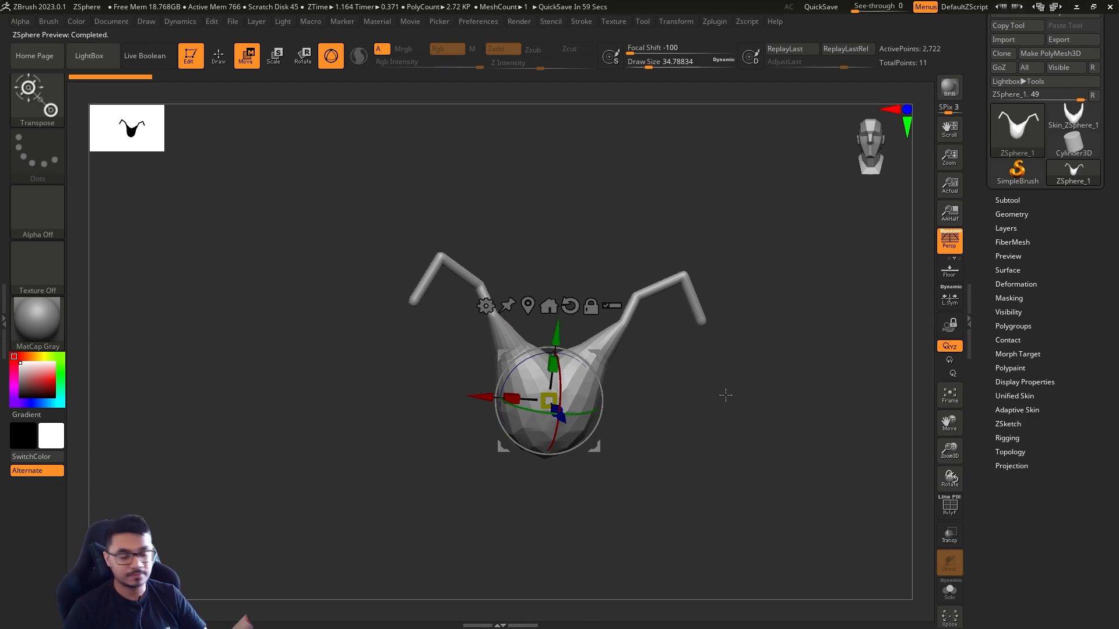
mouse_move(763, 355)
left_mouse_down("shift")
mouse_move(807, 313)
mouse_move(822, 320)
mouse_move(791, 370)
mouse_move(765, 380)
mouse_move(745, 366)
left_mouse_up("shift")
key("q")
key("s")
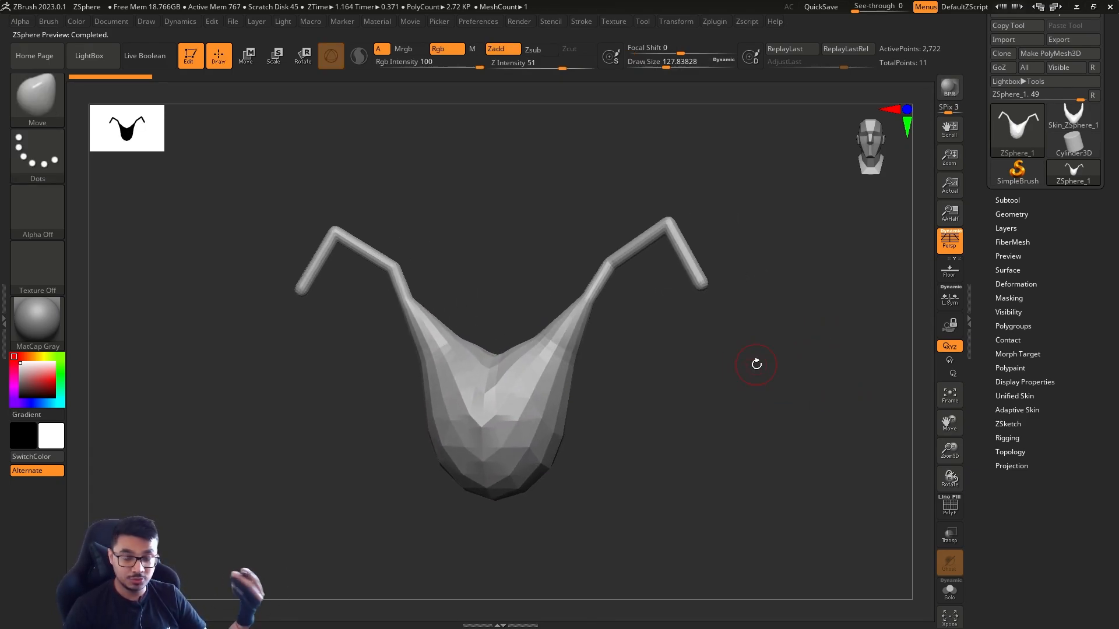
key("ctrl")
key("a")
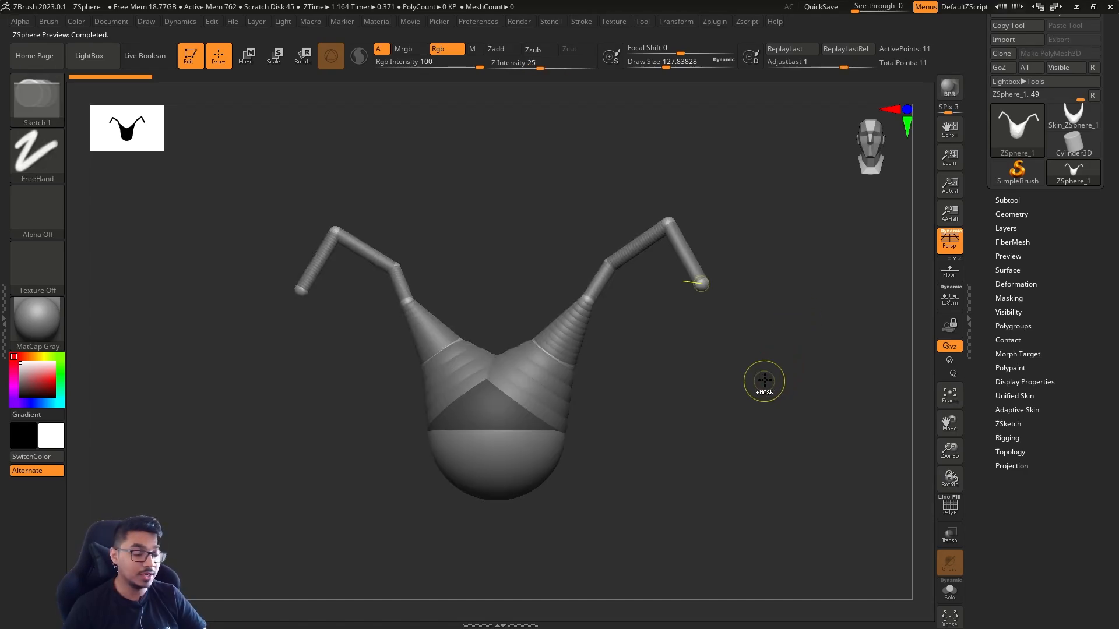
Undo the thin segments added to both arms
key("ctrl+z")
key("ctrl+z")
key("ctrl+z")
key("ctrl+z")
key("ctrl+z")
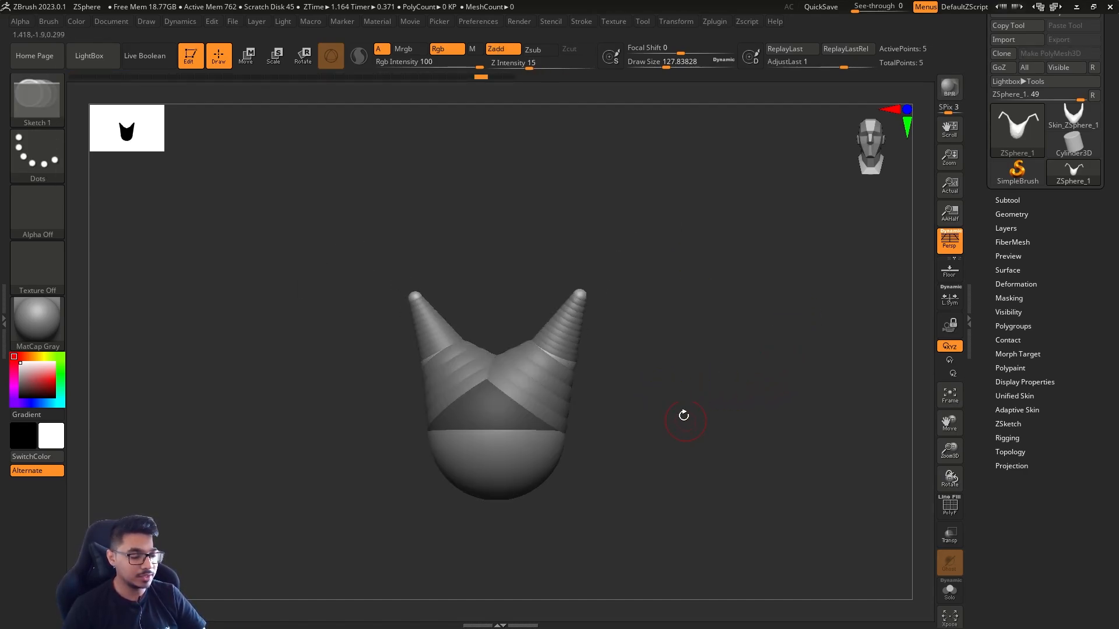
Add a ZSphere to the root's underside at a draw size of about 140 and move it down diagonally into a long torso
mouse_move(673, 428)
left_mouse_down()
mouse_move(556, 428)
mouse_move(624, 425)
mouse_move(537, 299)
left_mouse_up()
key("w")
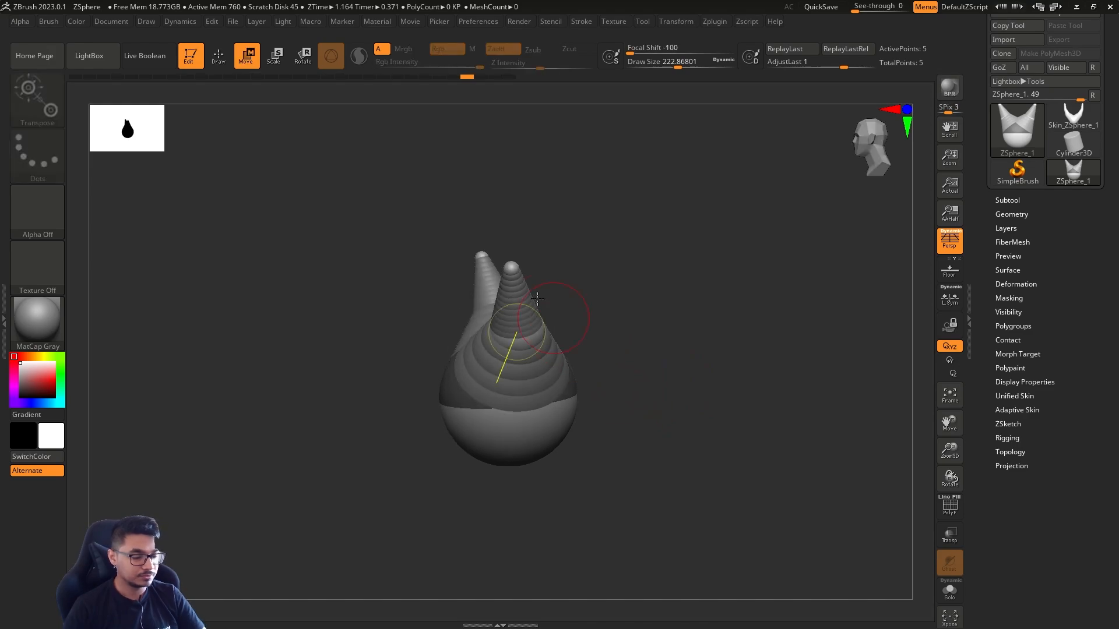
key("q")
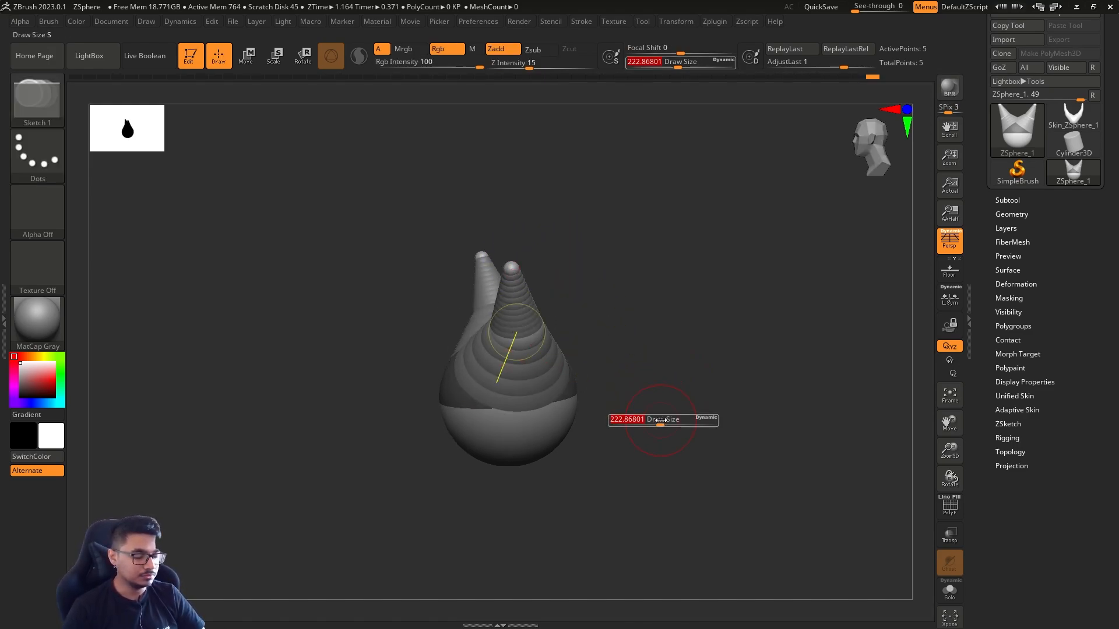
mouse_move(649, 430)
left_mouse_down()
mouse_move(577, 445)
mouse_move(688, 430)
mouse_move(697, 403)
mouse_move(694, 437)
mouse_move(739, 320)
mouse_move(682, 399)
mouse_move(686, 349)
mouse_move(650, 315)
mouse_move(521, 361)
left_mouse_up()
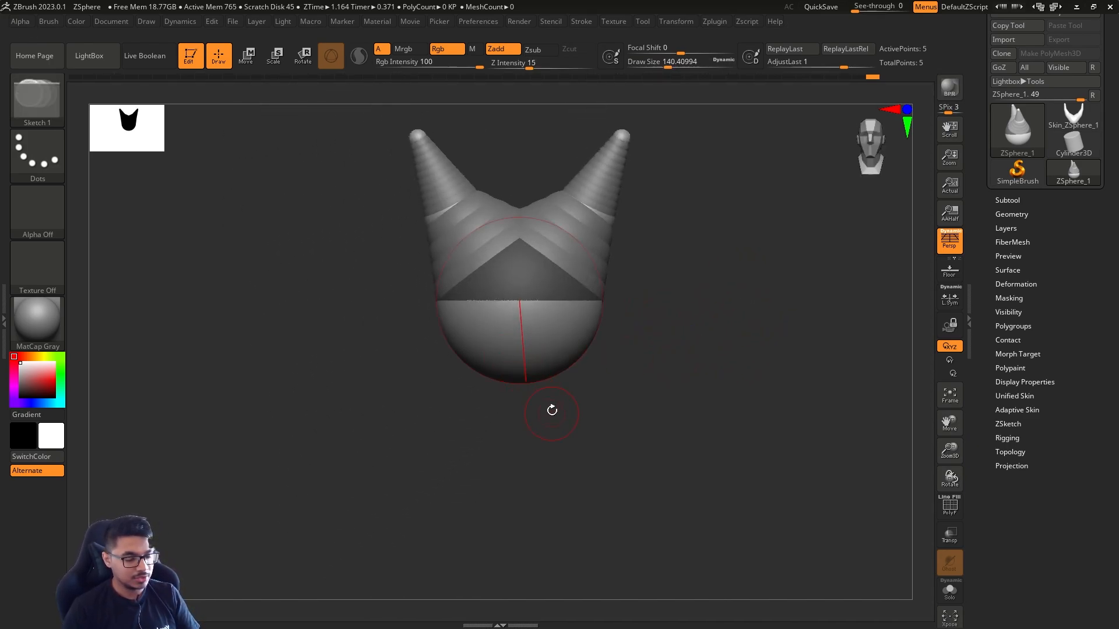
left_click_drag(552, 410, 518, 362)
left_click_drag(587, 416, 587, 417)
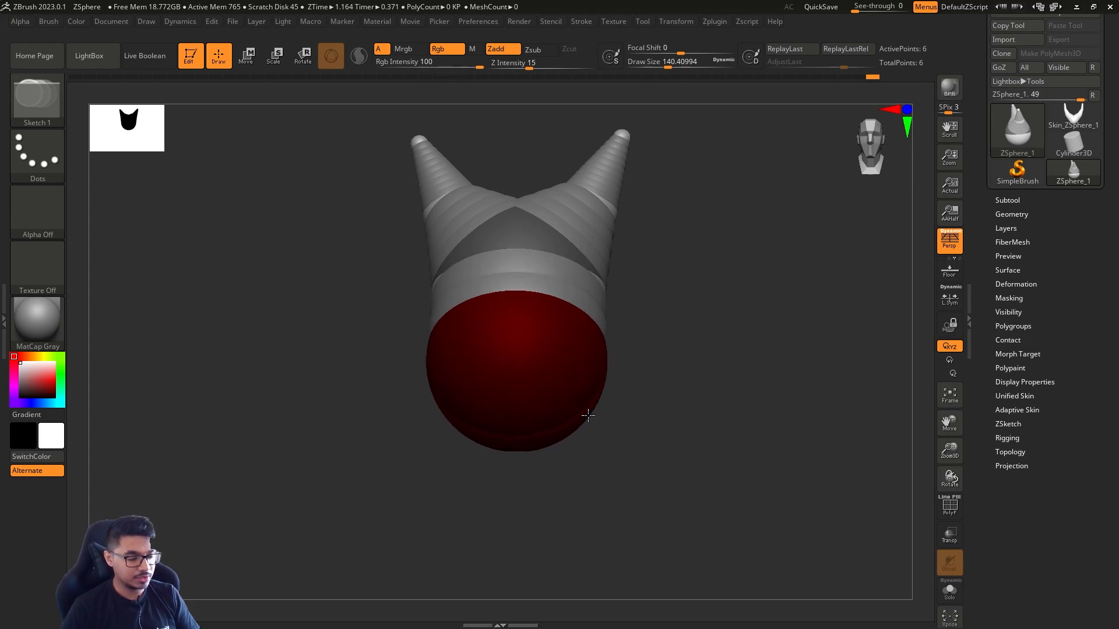
key("w")
mouse_move(542, 384)
left_mouse_down()
mouse_move(545, 449)
mouse_move(544, 424)
left_mouse_up()
mouse_move(652, 416)
left_mouse_down()
mouse_move(727, 377)
mouse_move(590, 433)
mouse_move(614, 429)
mouse_move(740, 580)
left_mouse_up()
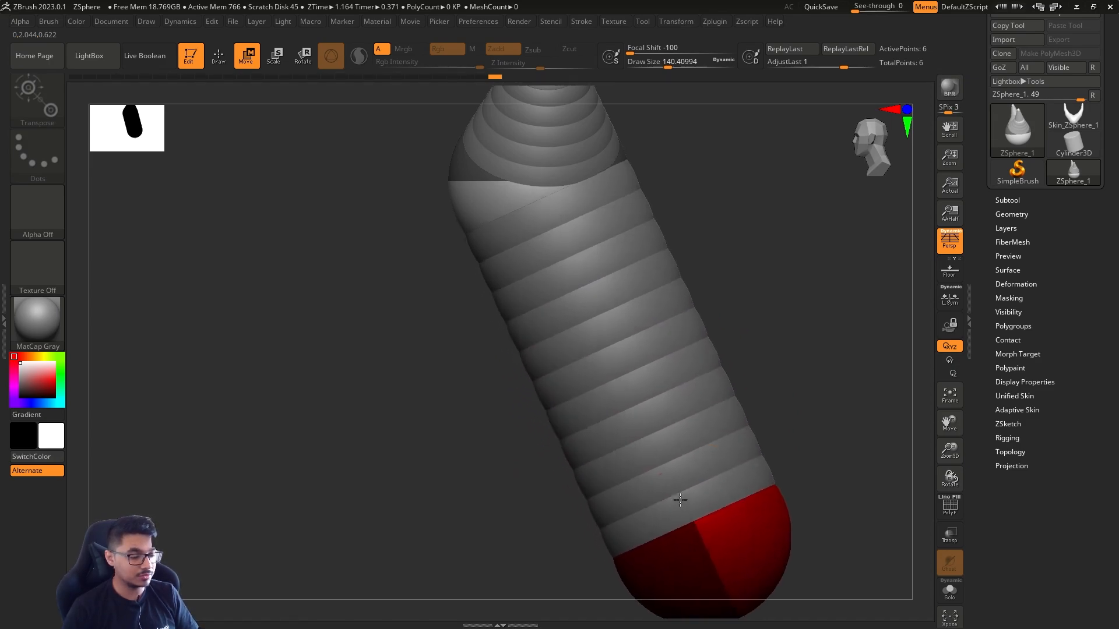
Insert a ZSphere midway along the long torso segment and move it sideways in side view to bend the torso
key("q")
left_click(641, 358)
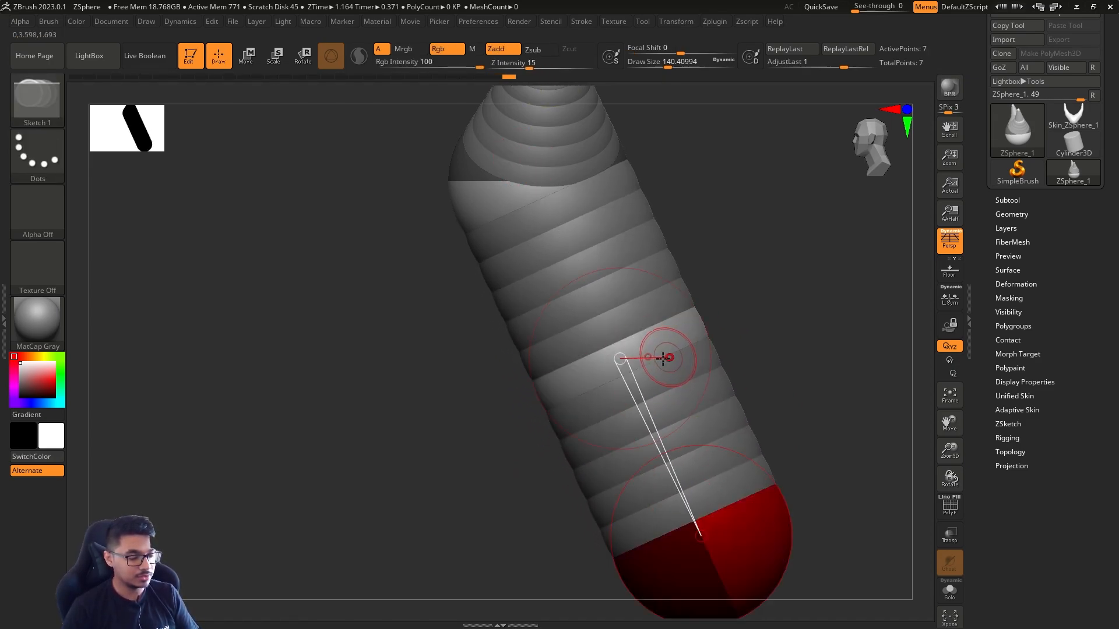
key("w")
mouse_move(662, 349)
left_mouse_down()
mouse_move(625, 366)
mouse_move(695, 327)
mouse_move(779, 365)
left_mouse_up()
Set the draw size to about 207, then enlarge the torso's end ZSphere and shift its position
key("q")
key("s")
left_click(680, 367)
key("r")
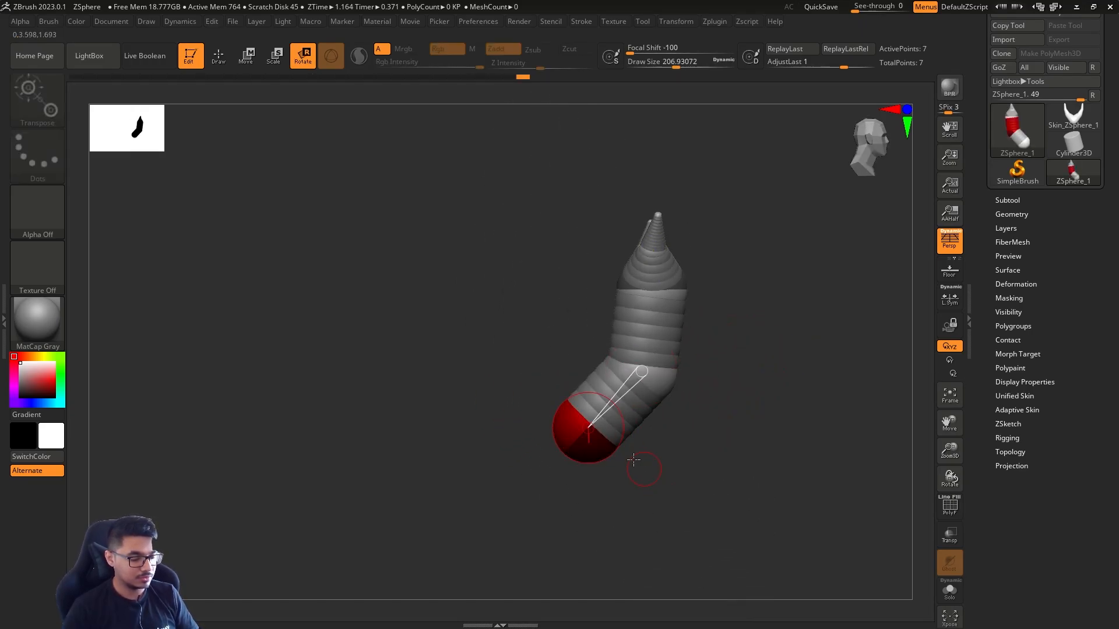
key("e")
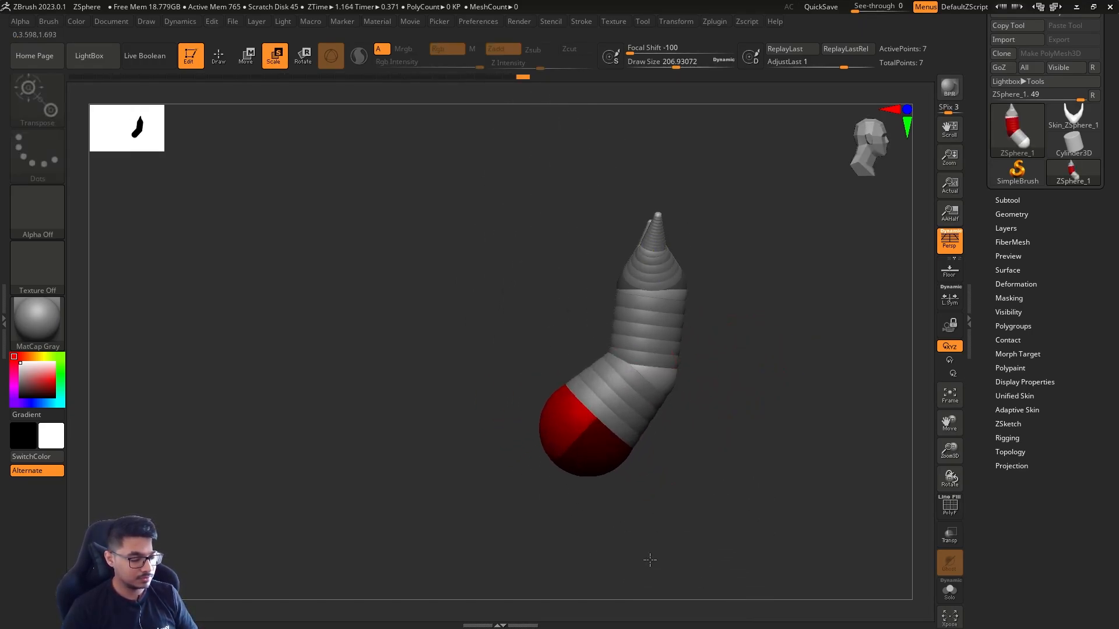
key("w")
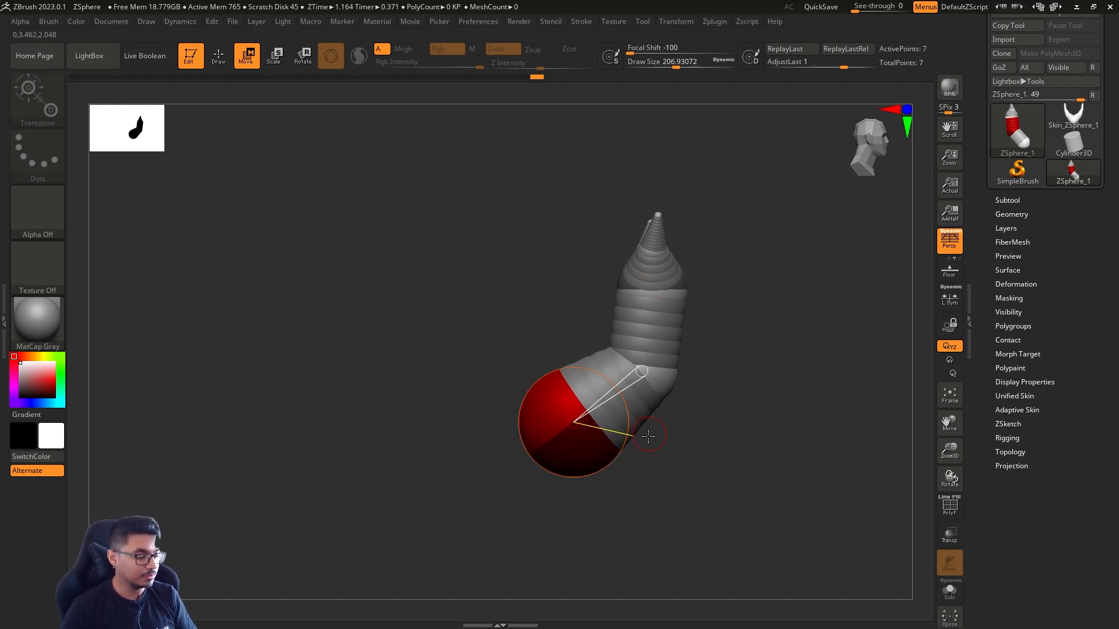
Insert a ZSphere between the bend and the large end sphere at a draw size of about 120 and move it slightly
key("q")
left_click_drag(714, 457, 683, 455)
key("s")
left_click(686, 456)
mouse_move(726, 390)
left_mouse_down("alt")
mouse_move(704, 430)
mouse_move(658, 450)
mouse_move(714, 423)
mouse_move(749, 429)
mouse_move(757, 382)
mouse_move(729, 417)
mouse_move(678, 434)
mouse_move(712, 429)
mouse_move(717, 408)
mouse_move(703, 420)
mouse_move(623, 389)
left_mouse_up("alt")
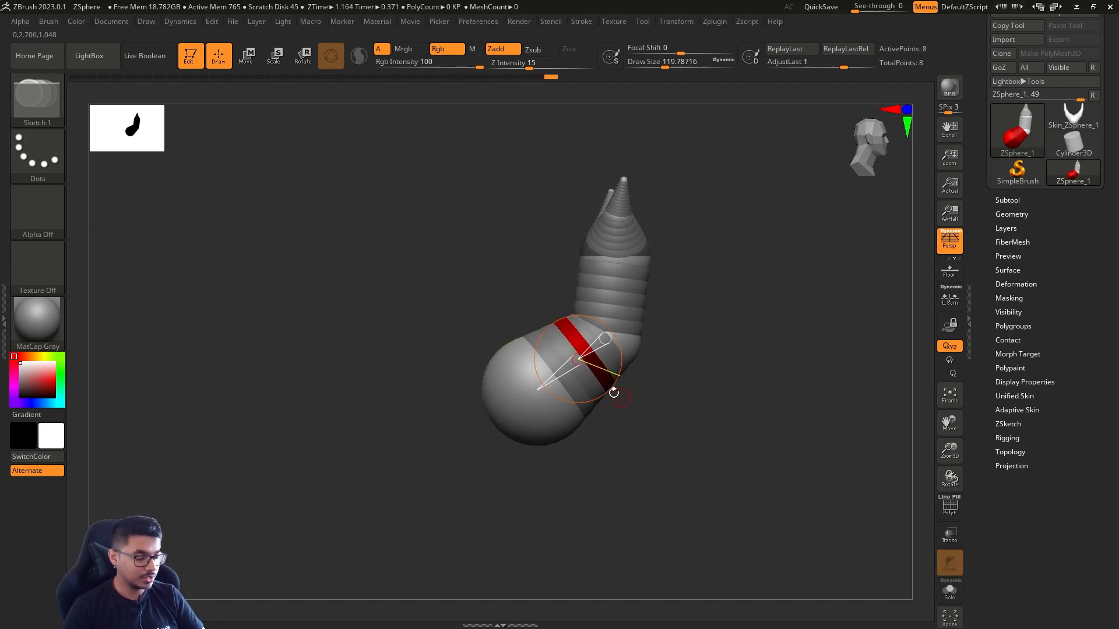
key("w")
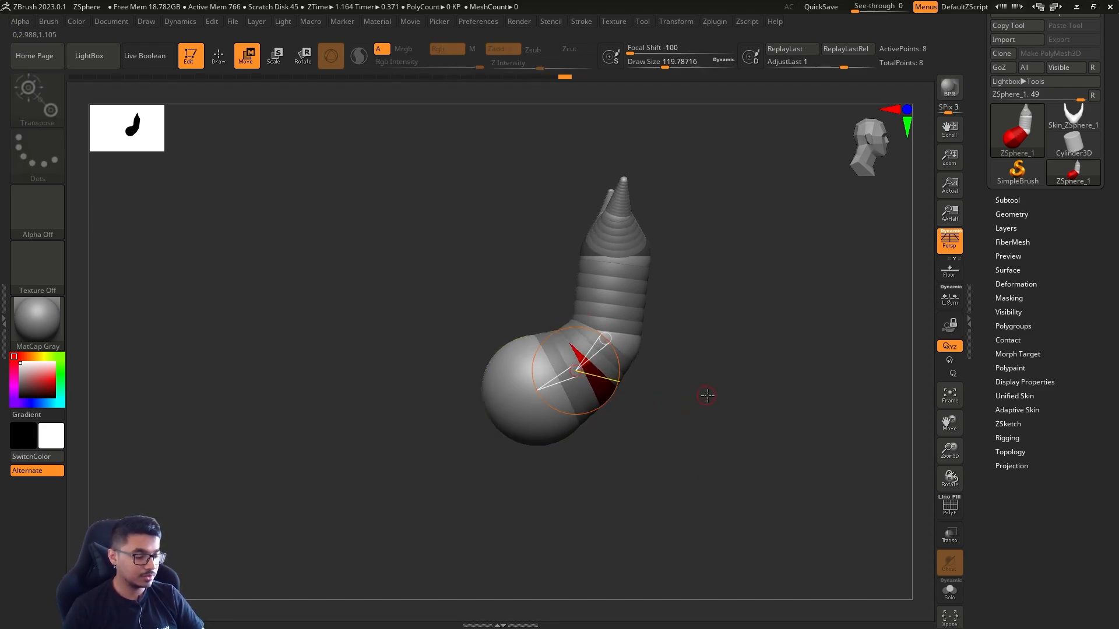
Increase the draw size to about 234 for working on the bent torso chain
key("q")
mouse_move(723, 408)
left_mouse_down()
mouse_move(694, 412)
mouse_move(703, 438)
mouse_move(695, 408)
mouse_move(672, 410)
left_mouse_up()
key("s")
key("s")
mouse_move(545, 420)
left_mouse_down()
mouse_move(634, 390)
mouse_move(664, 390)
mouse_move(670, 402)
mouse_move(622, 416)
mouse_move(702, 404)
left_mouse_up()
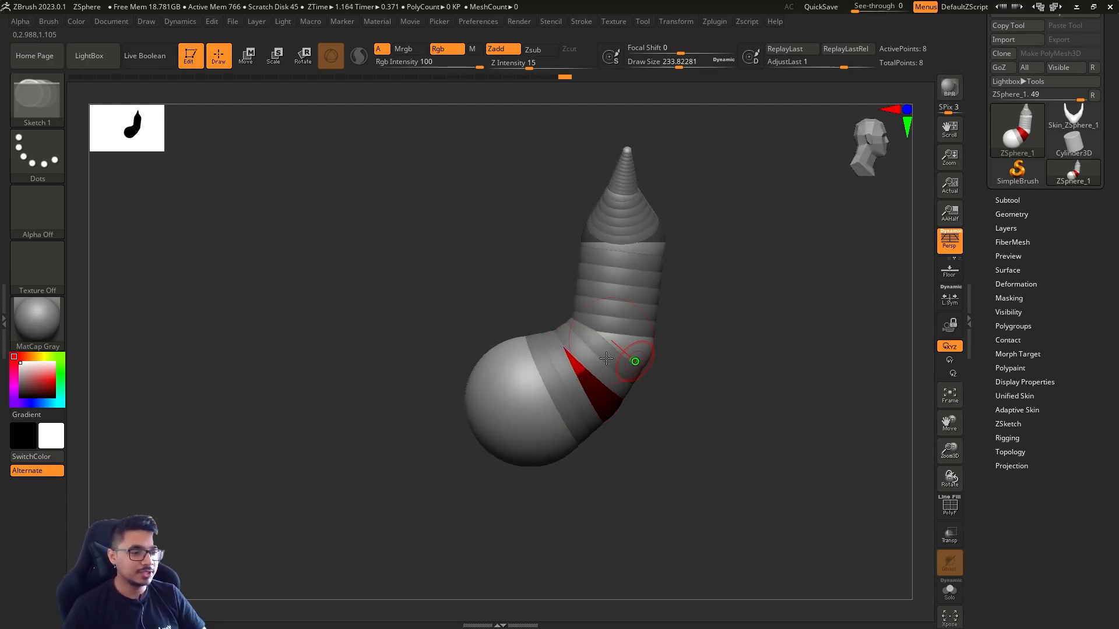
Reposition the mirrored hip ZSpheres on the sides of the large end sphere and enlarge them
key("w")
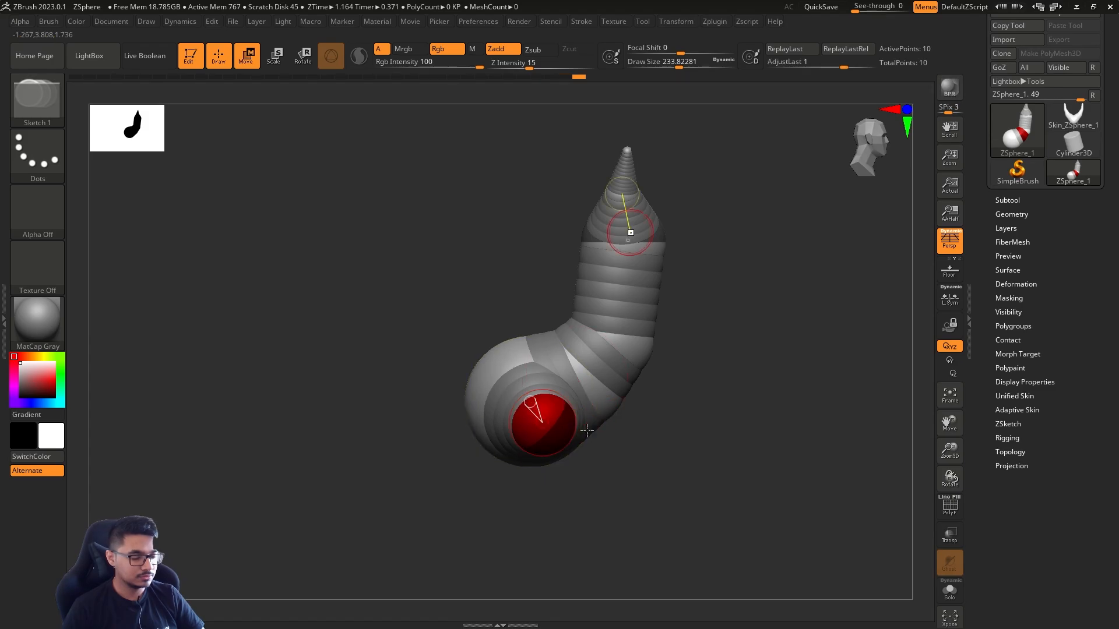
left_click_drag(553, 412, 550, 392)
right_click_drag(594, 404, 724, 390)
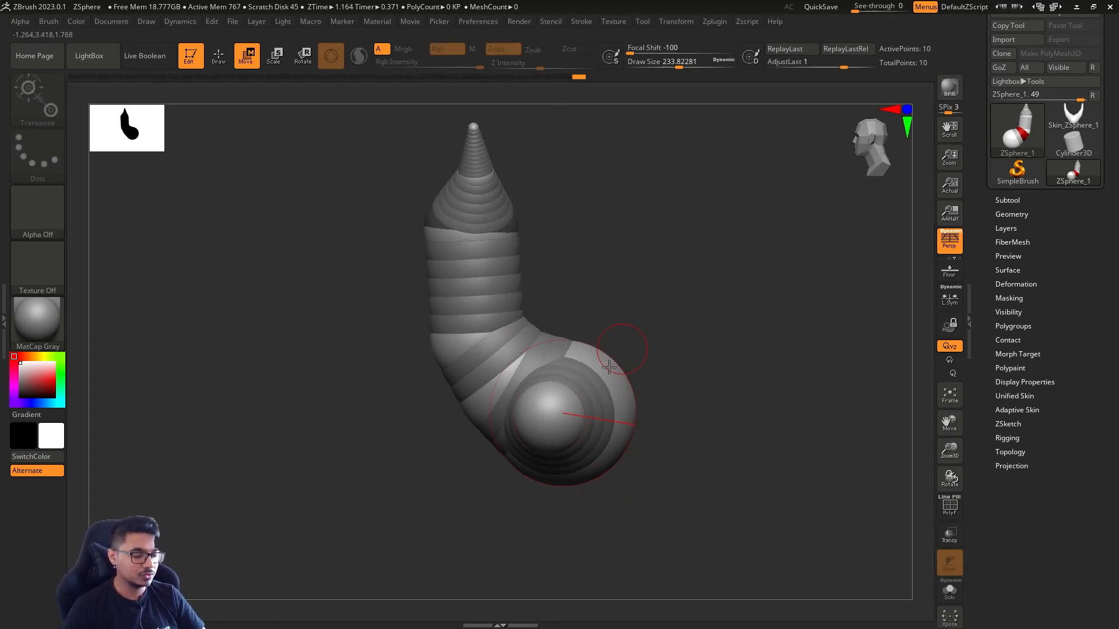
right_click_drag(669, 358, 571, 405)
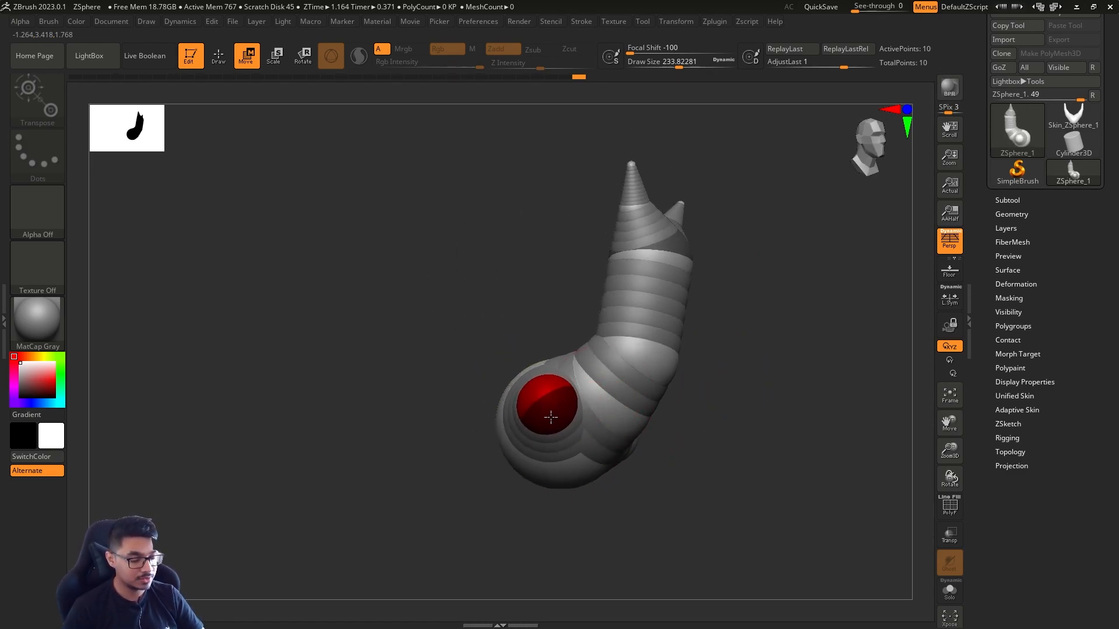
key("e")
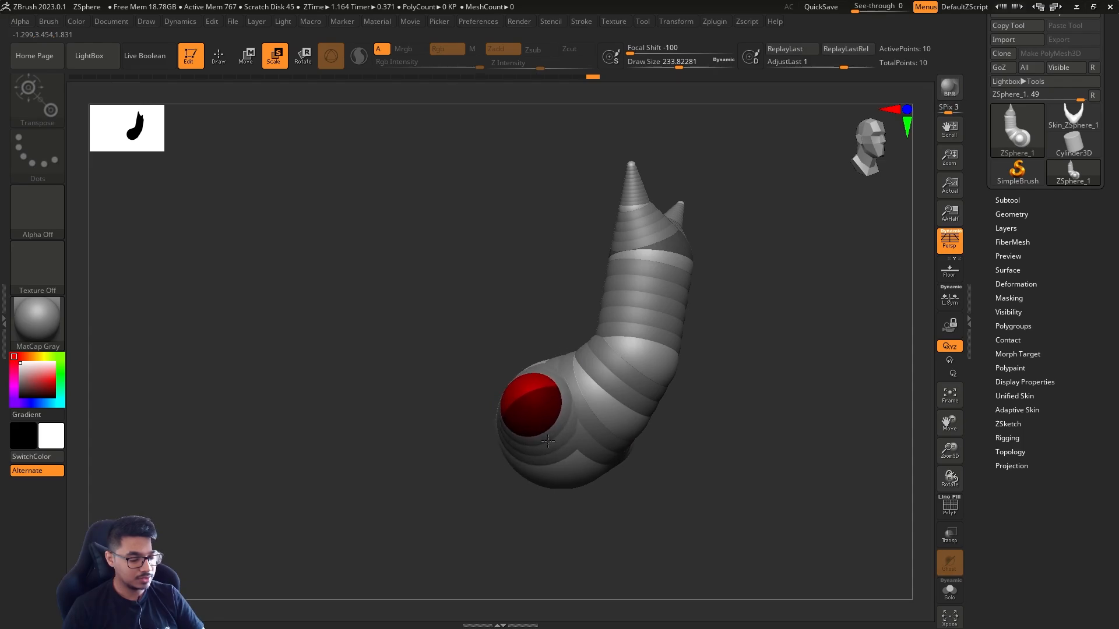
left_click_drag(543, 409, 552, 381)
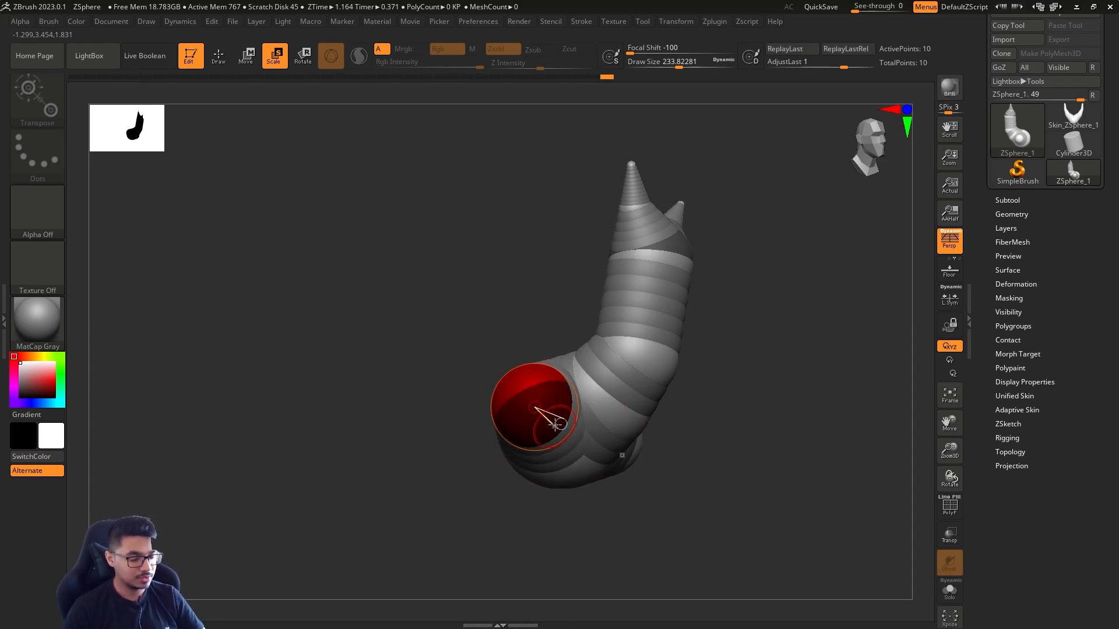
Draw small mirrored ZSpheres on the hips and pull them forward and down into tapered hind legs
key("q")
left_click_drag(556, 424, 568, 422)
mouse_move(670, 436)
left_mouse_down()
mouse_move(746, 449)
mouse_move(657, 441)
mouse_move(670, 437)
left_mouse_up()
key("w")
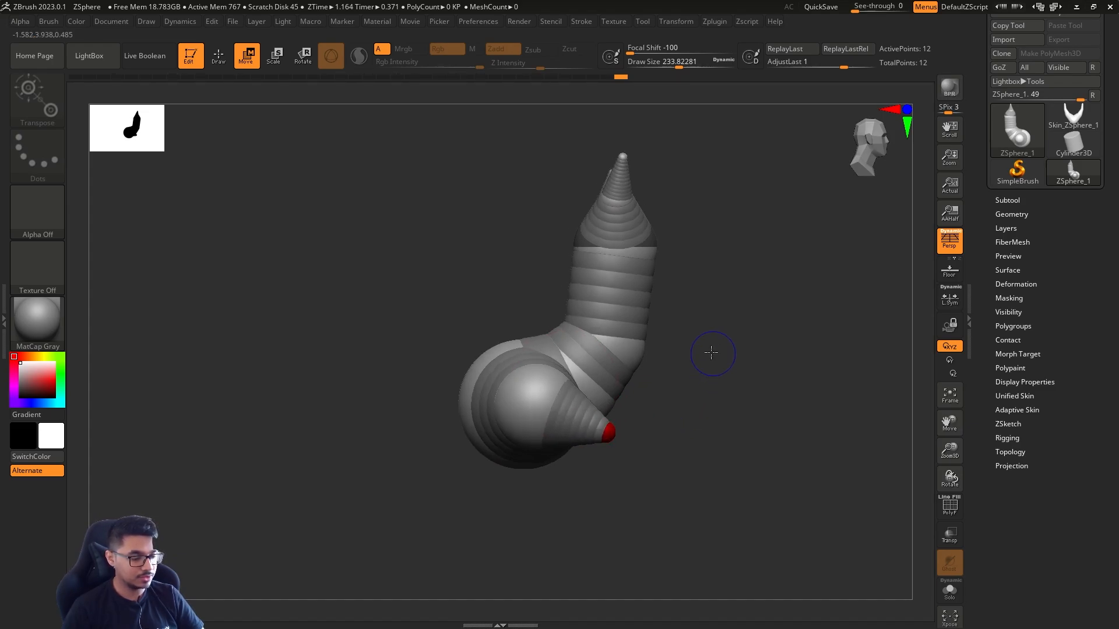
left_click_drag(709, 352, 681, 375)
Insert a ZSphere in the upper torso, shift it slightly, and draw mirrored shoulder ZSpheres on its sides
key("q")
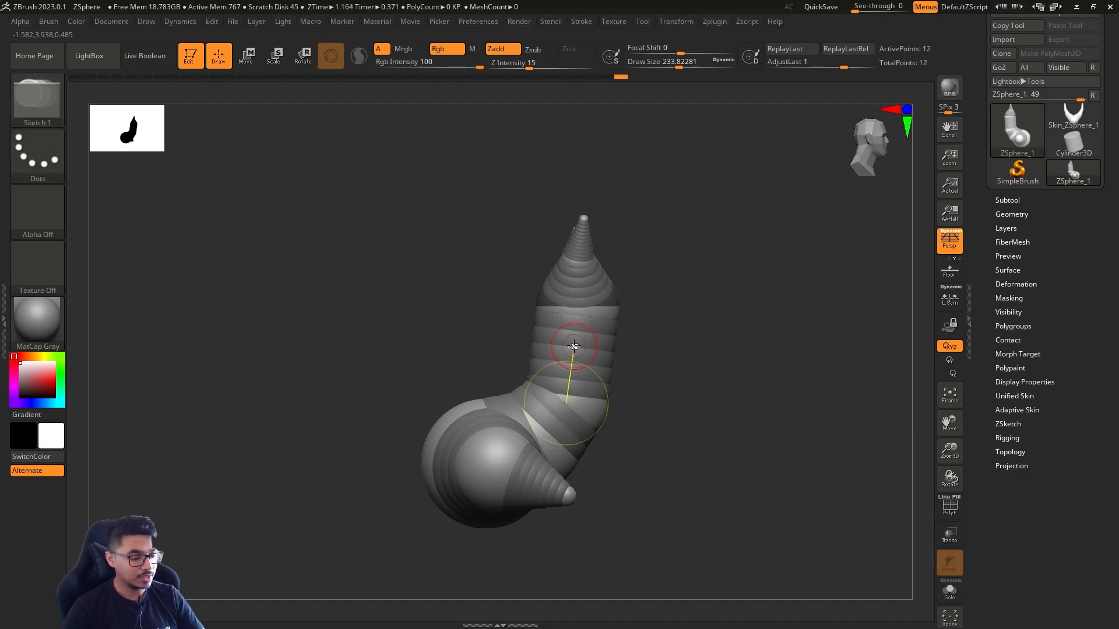
key("w")
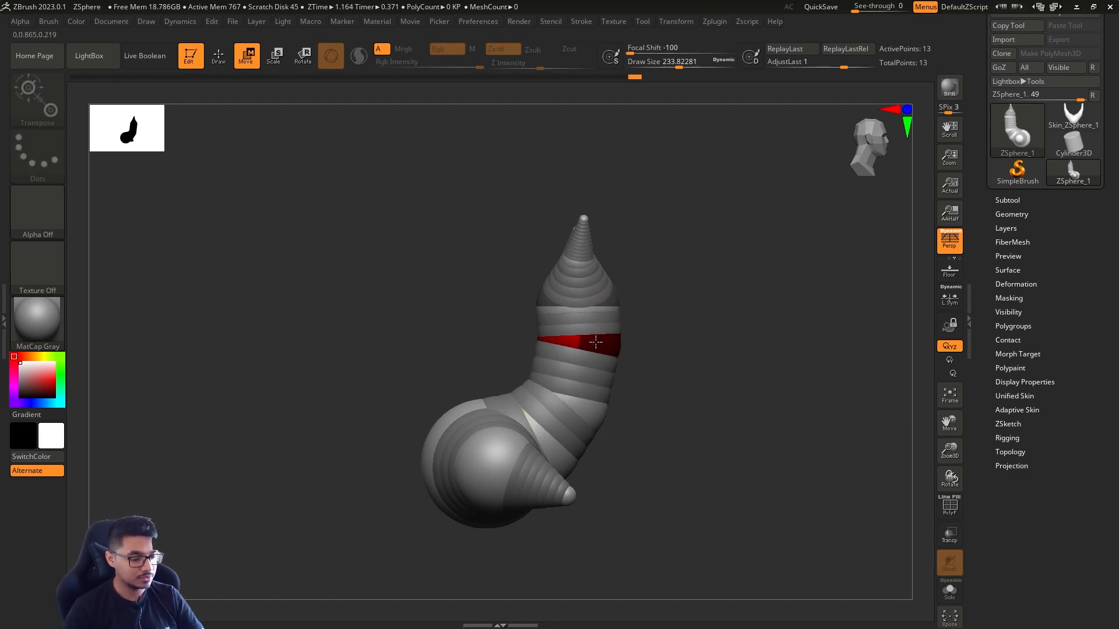
key("q")
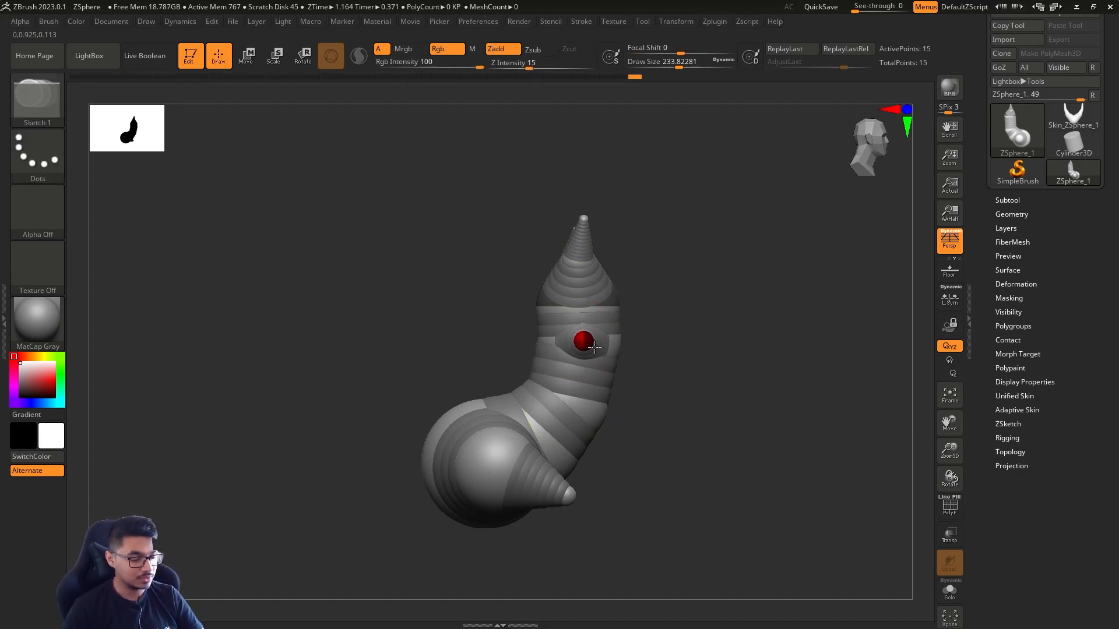
mouse_move(602, 352)
left_mouse_down()
mouse_move(649, 357)
mouse_move(631, 370)
left_mouse_up()
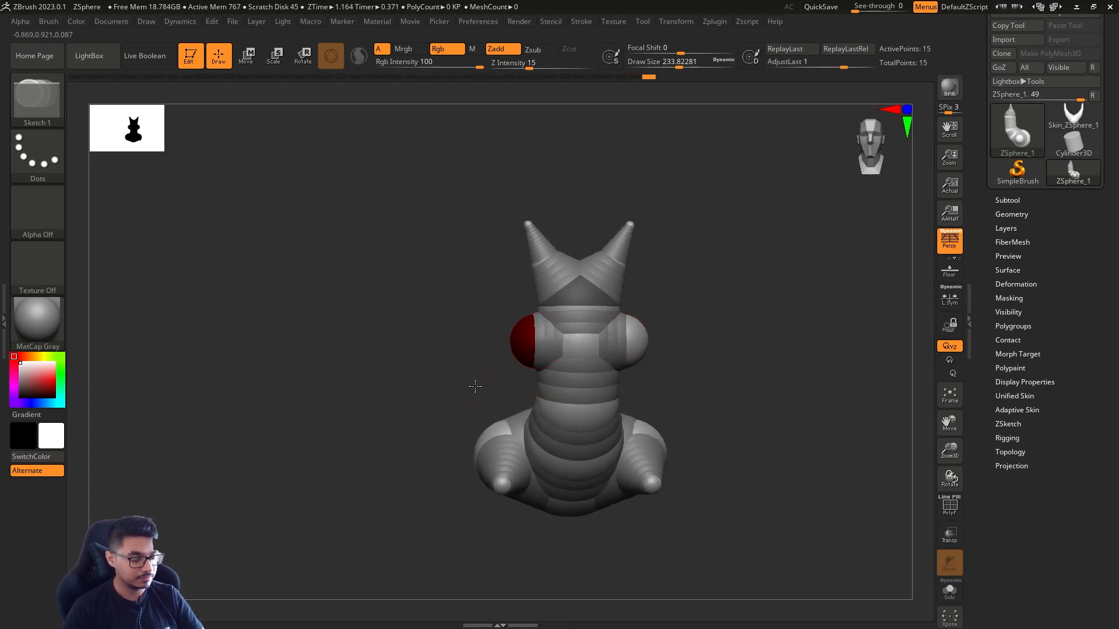
Draw mirrored ZSpheres on the shoulders, pull them down into long front legs, and adjust the leg ends in side view
left_click_drag(475, 387, 545, 347)
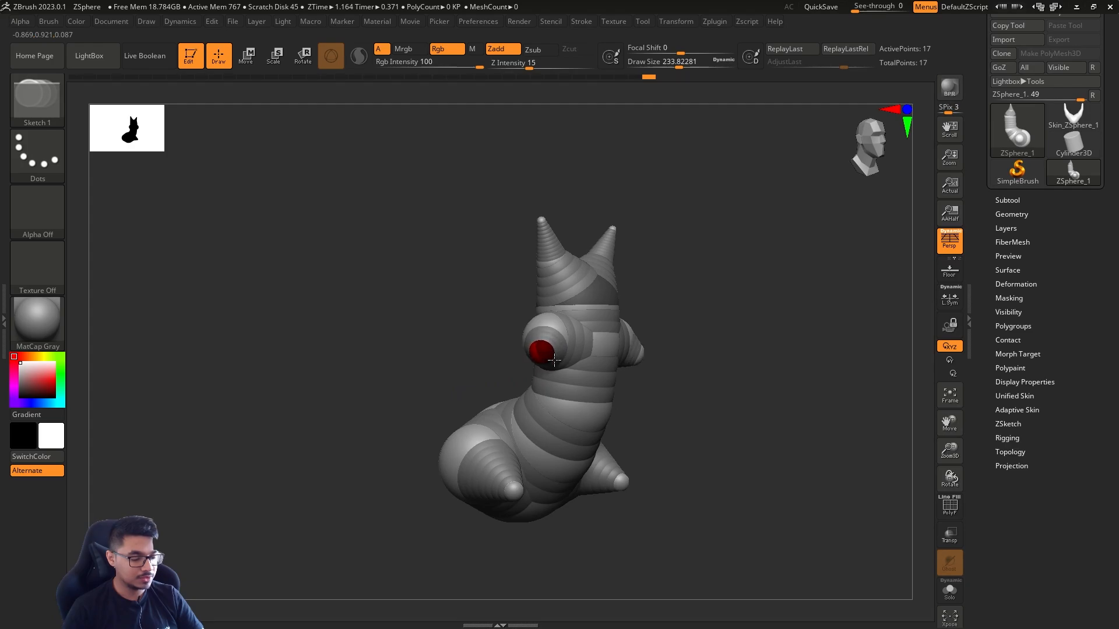
left_click_drag(658, 355, 694, 332, "shift")
key("w")
left_click_drag(565, 351, 608, 504)
left_click_drag(535, 494, 545, 506)
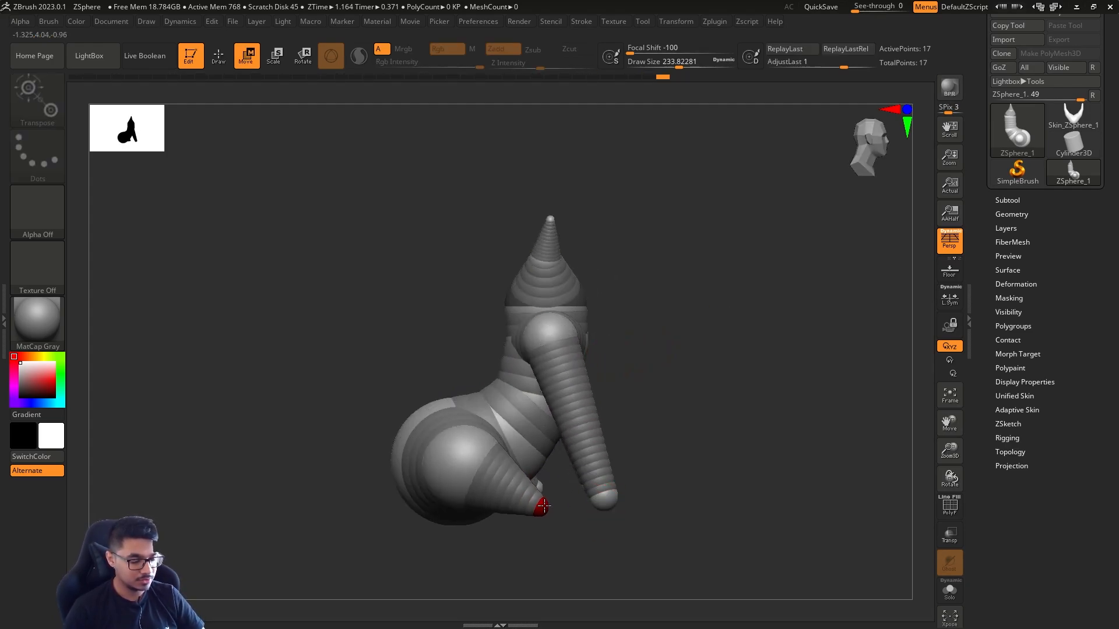
left_click(605, 497)
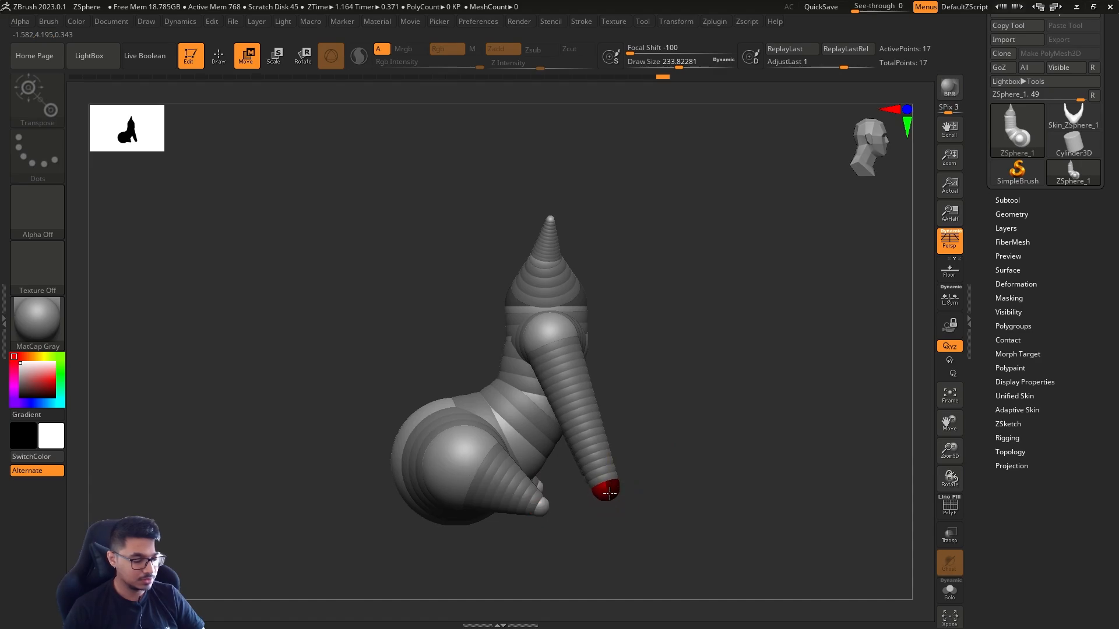
Insert mirrored ZSpheres midway along the front legs and move them back in side view to bend the elbows
key("q")
left_click(585, 413)
key("w")
left_click_drag(578, 411, 563, 425)
left_click_drag(675, 424, 707, 412)
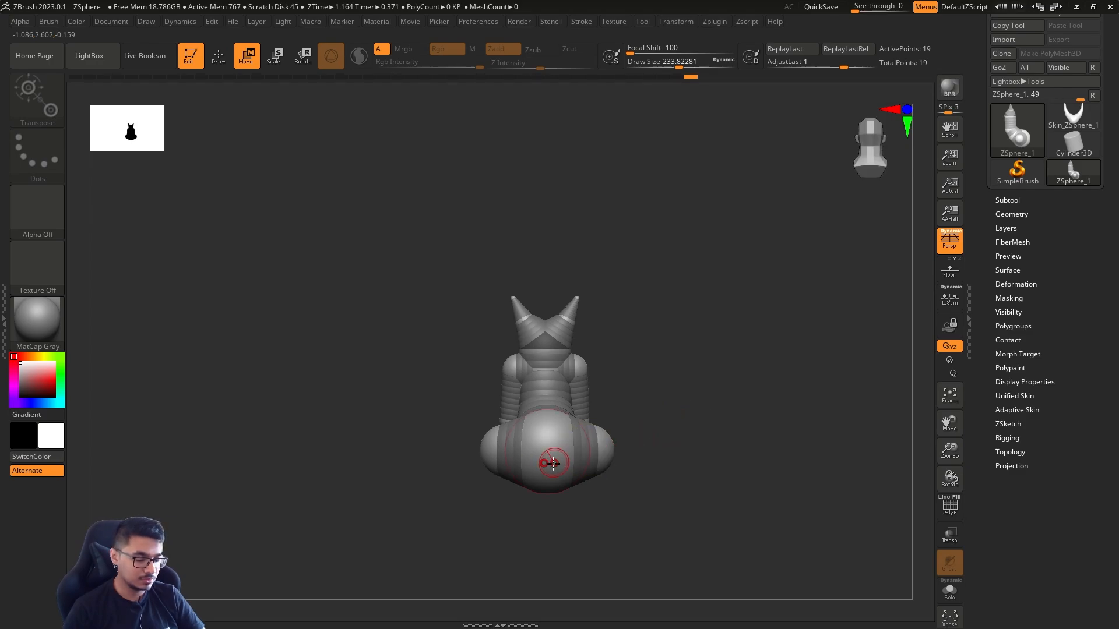
Draw a centred ZSphere at the rear of the large end sphere and add another to it to start a tail
key("q")
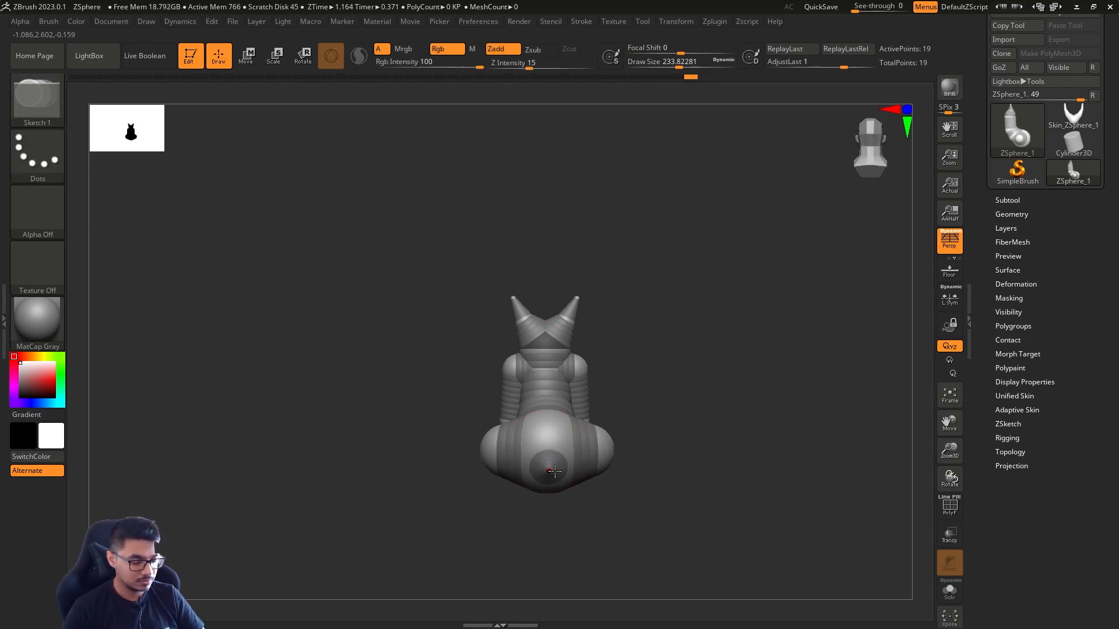
left_click(555, 471)
left_click_drag(647, 478, 637, 421)
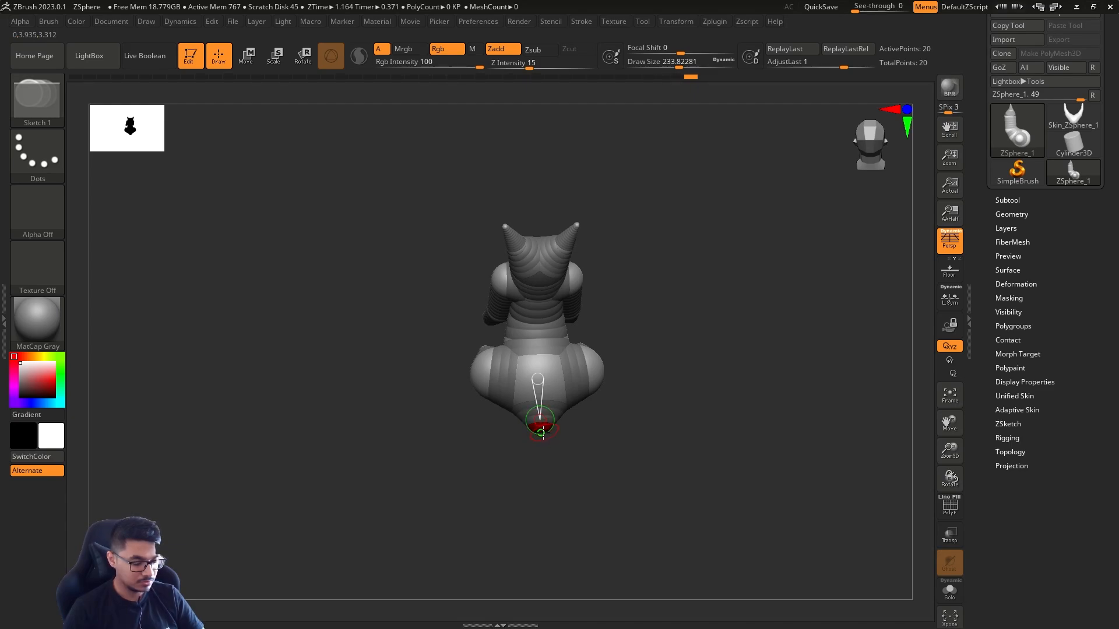
left_click_drag(569, 459, 591, 468)
key("w")
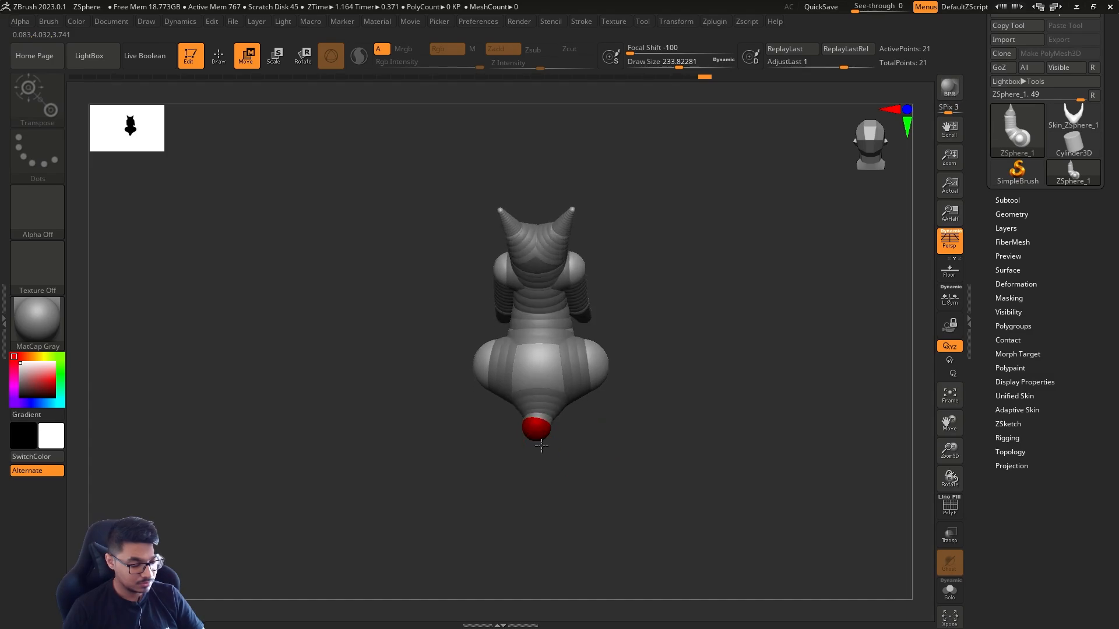
Undo the sideways move of the tail tip, reduce the draw size to about 1.13, and pull the tip straight out
mouse_move(537, 431)
left_mouse_down()
mouse_move(547, 459)
mouse_move(538, 443)
mouse_move(502, 446)
left_mouse_up()
key("ctrl+z")
key("s")
key("s")
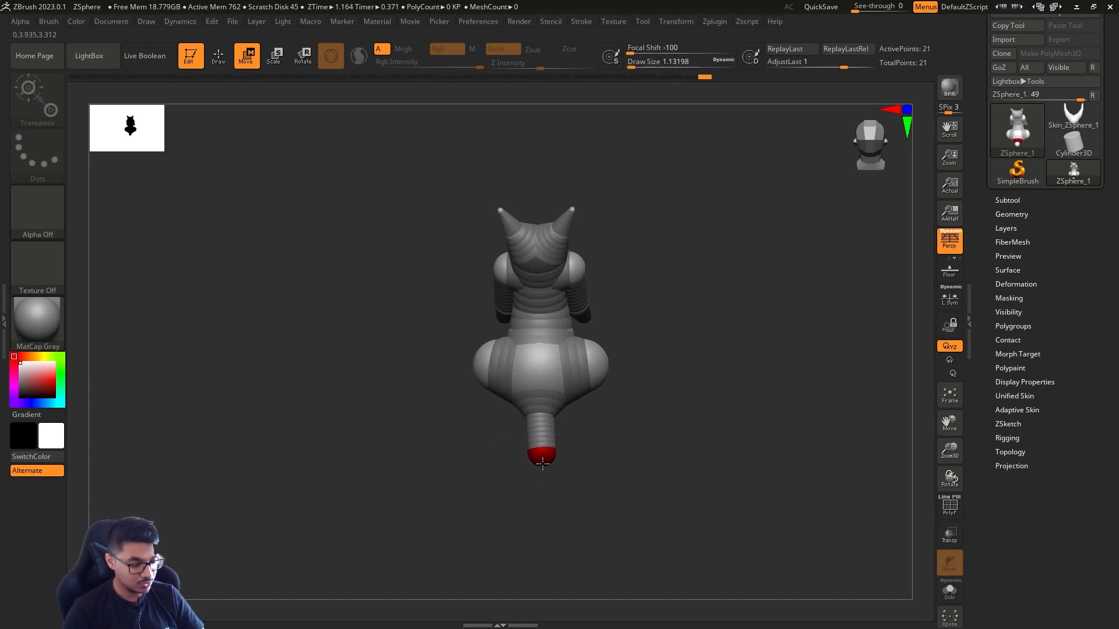
Preview the adaptive skin of the body with its tail, then return to the ZSphere view
left_click_drag(600, 420, 589, 464)
key("a")
key("a")
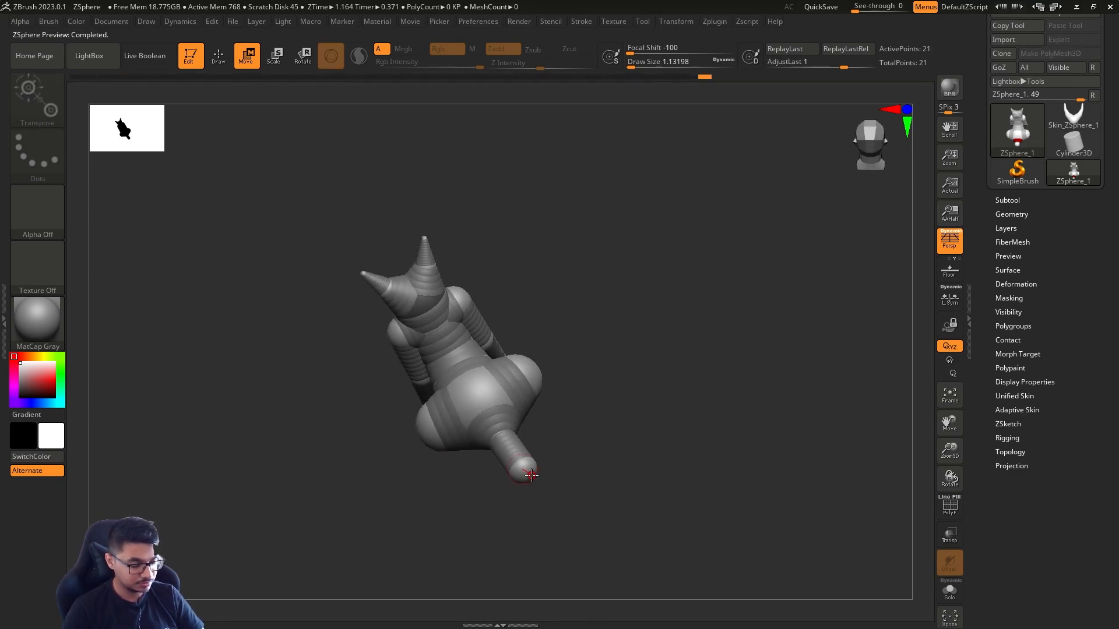
key("a")
key("a")
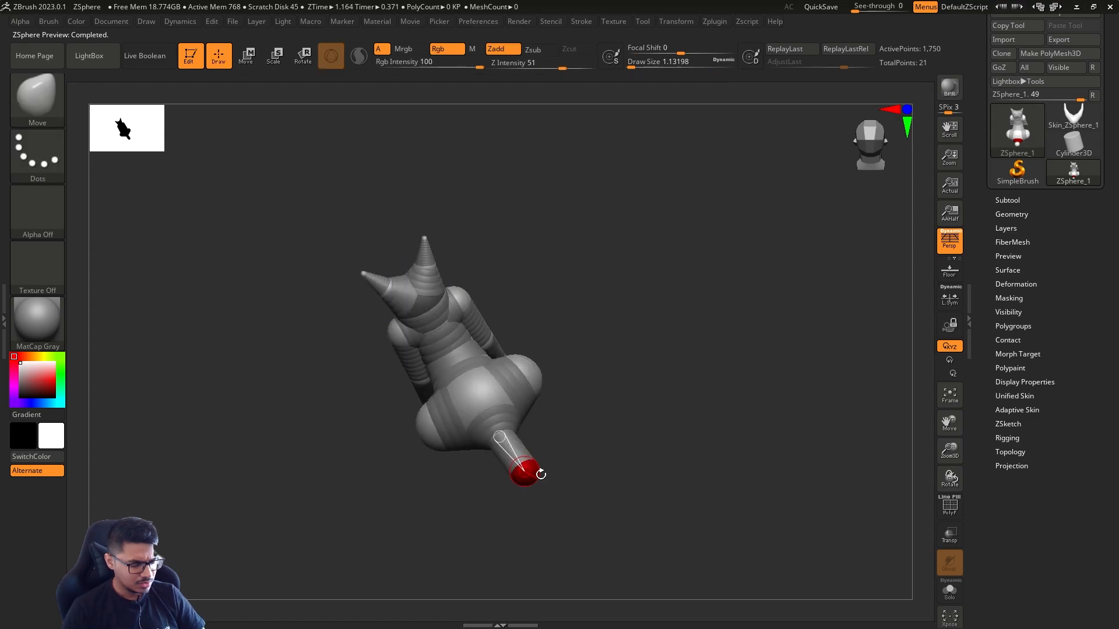
Draw a ZSphere on the tail tip, extend it outward, and insert two joints along the new segment
key("q")
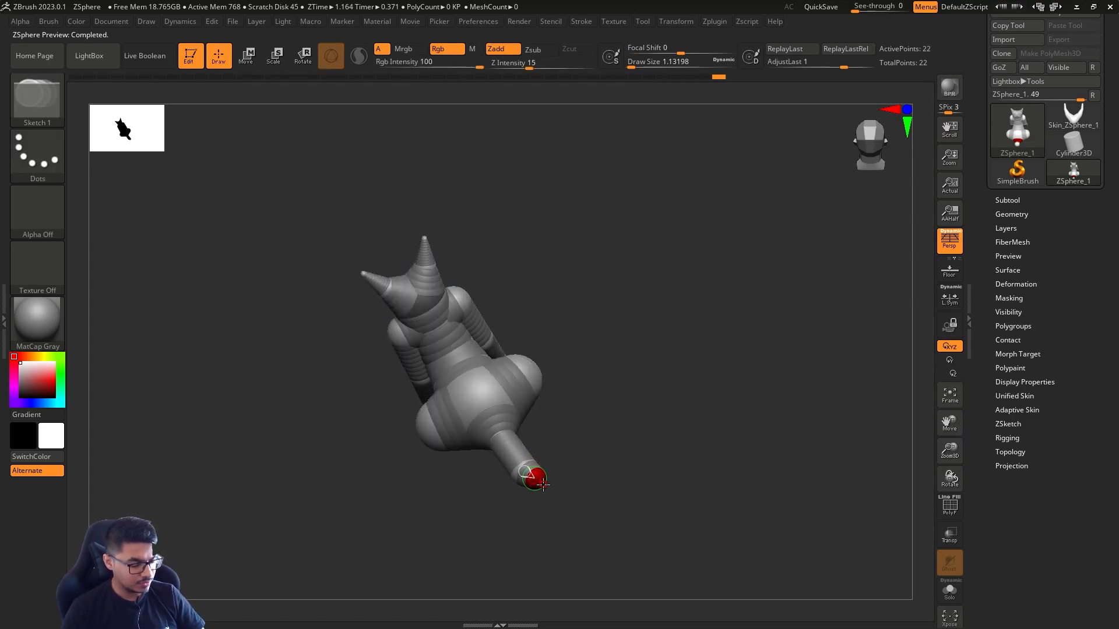
key("w")
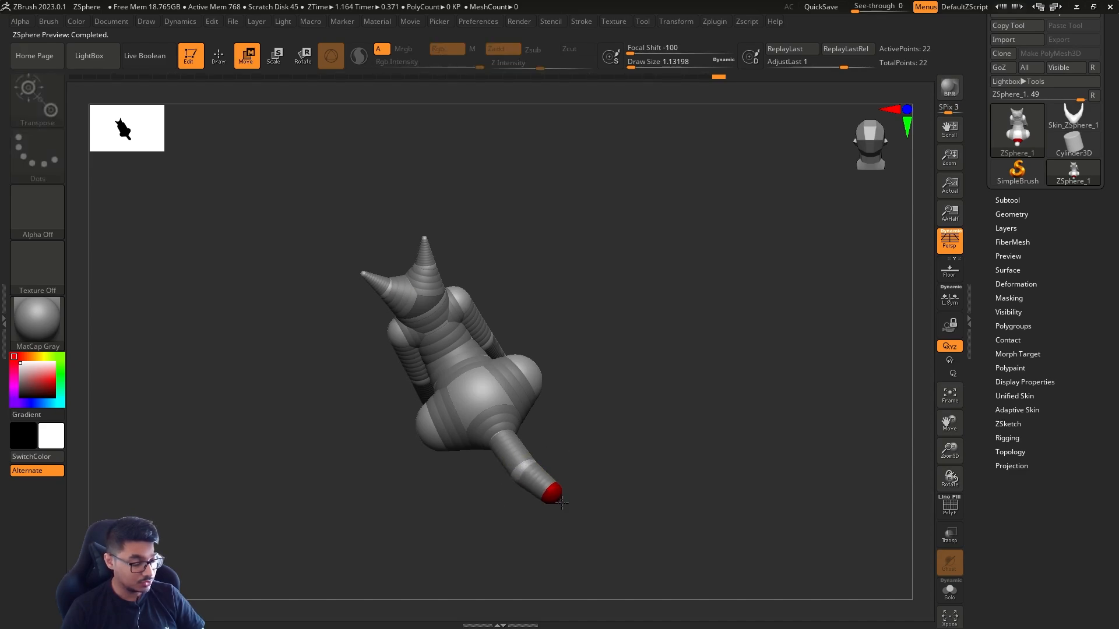
mouse_move(561, 501)
left_mouse_down()
mouse_move(609, 519)
mouse_move(618, 468)
mouse_move(651, 438)
mouse_move(650, 364)
mouse_move(641, 407)
mouse_move(652, 427)
mouse_move(579, 464)
mouse_move(608, 485)
left_mouse_up()
key("q")
left_click(565, 436)
left_click(628, 385)
Move the tail's joints and tip inward to curl the tail, and scale down its outer ZSpheres to taper it
key("w")
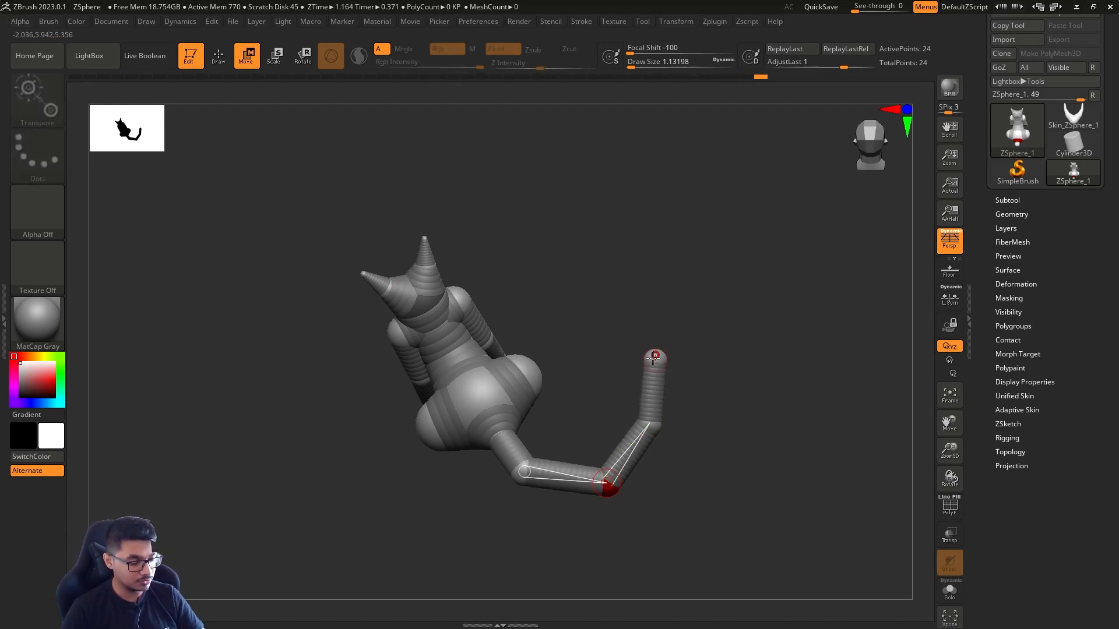
left_click_drag(654, 358, 580, 357)
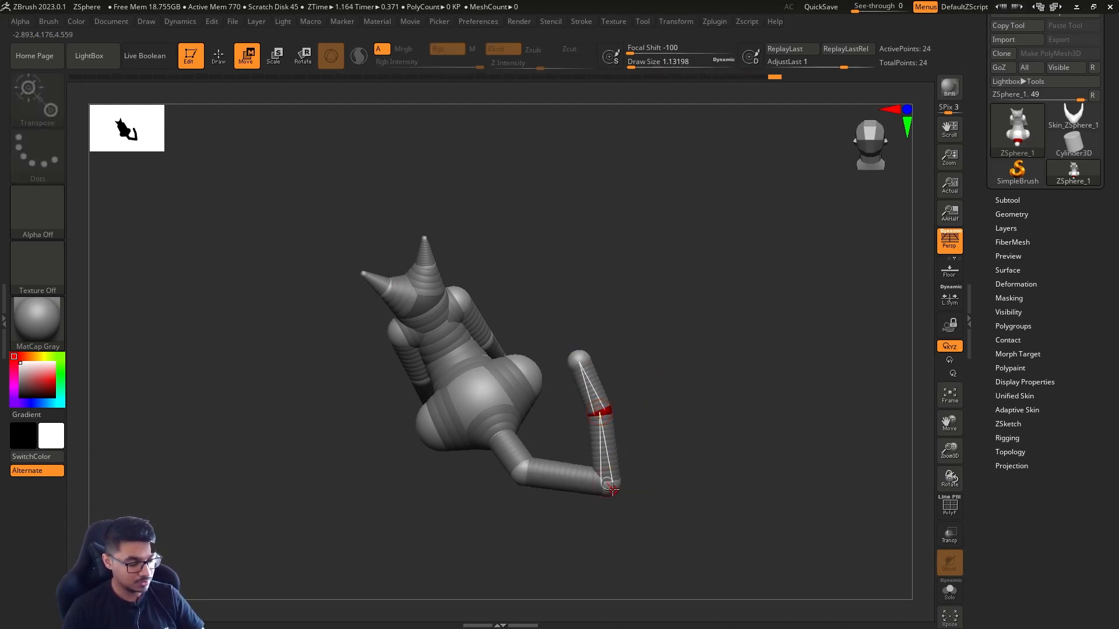
left_click_drag(612, 489, 529, 456)
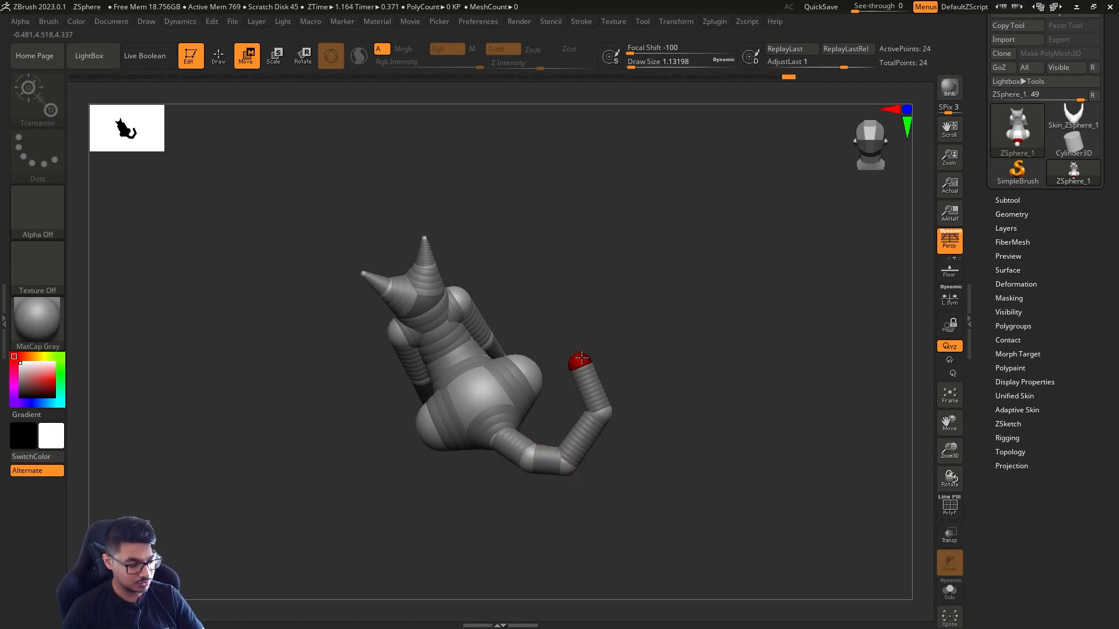
key("e")
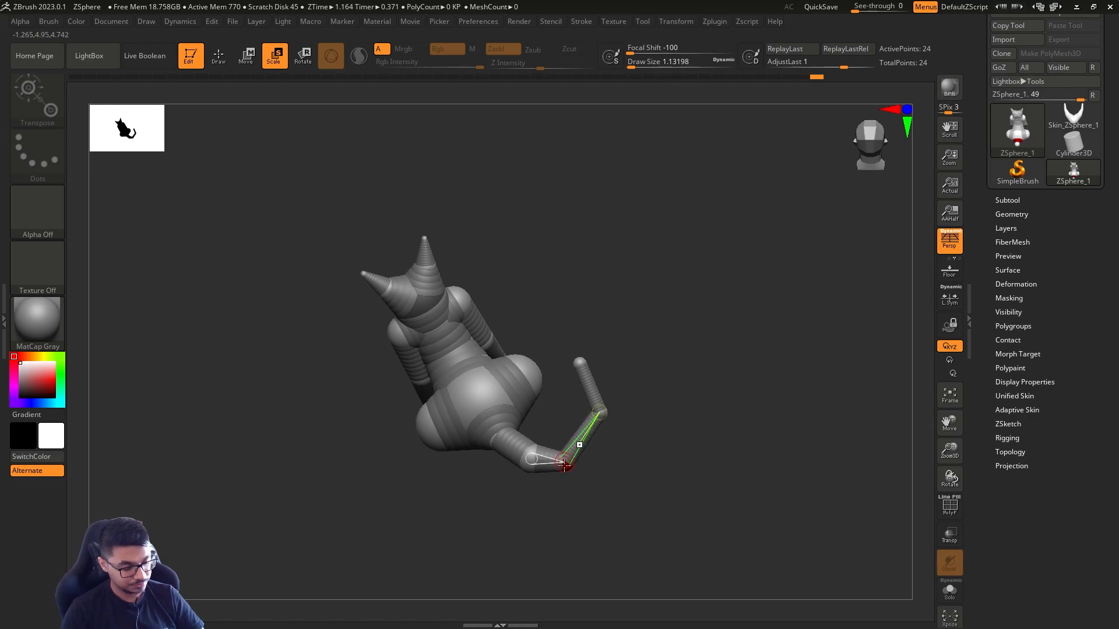
left_click_drag(681, 390, 772, 414)
Move the tail's ZSpheres in side view to lay the tail low, checking it against the floor grid
key("w")
left_click_drag(606, 450, 620, 464)
left_click_drag(525, 452, 546, 483)
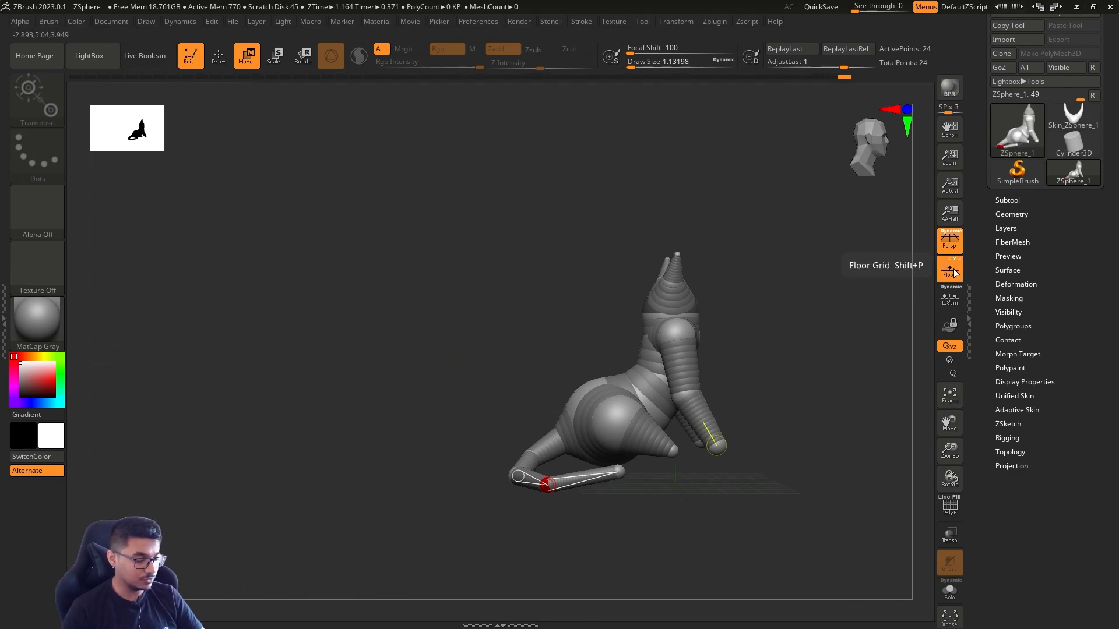
key("a")
left_click_drag(726, 363, 688, 408)
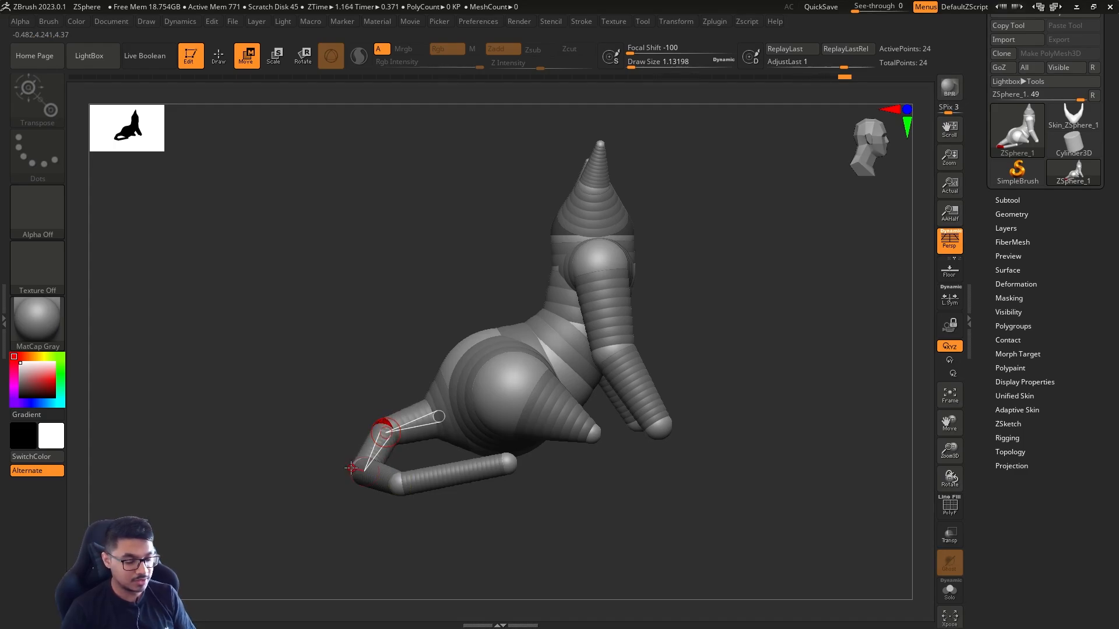
Raise the two main tail joints slightly in rear view so the tail runs sideways from the body
left_click_drag(297, 516, 382, 515)
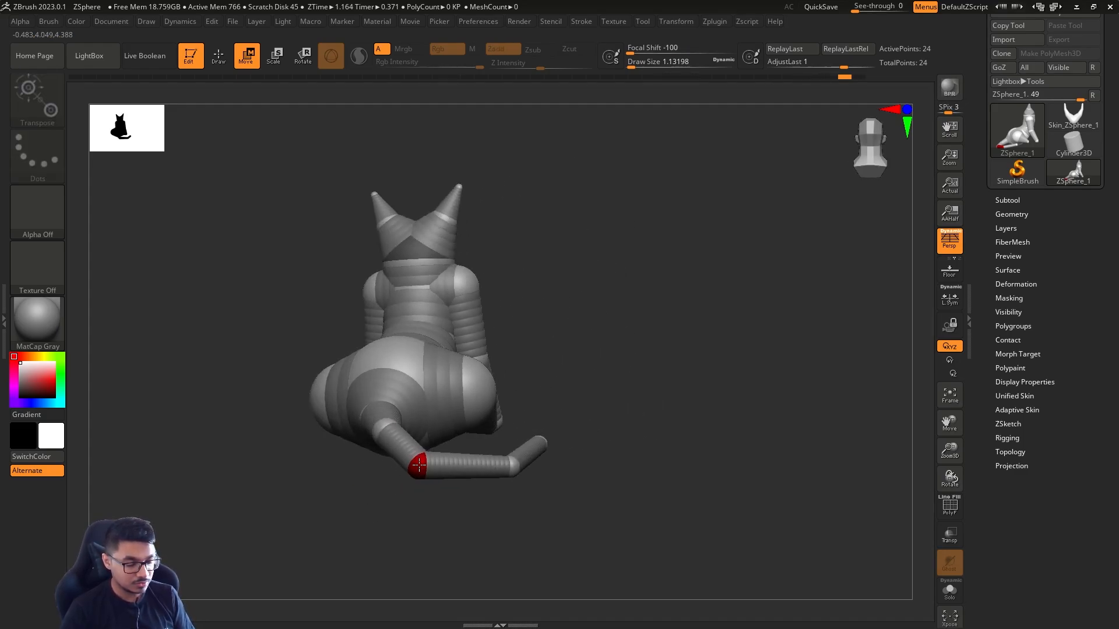
left_click_drag(419, 465, 424, 441)
left_click_drag(512, 464, 509, 435)
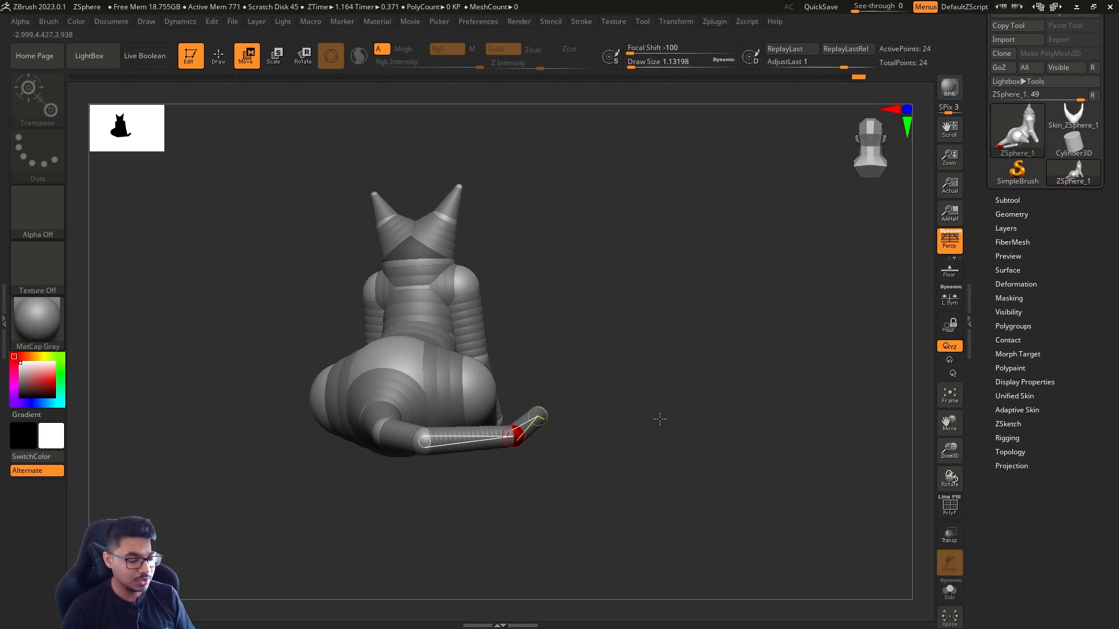
Move the mirrored shoulder ZSpheres slightly down and inward toward the torso in front view
mouse_move(660, 418)
left_mouse_down()
mouse_move(587, 449)
mouse_move(619, 425)
mouse_move(657, 419)
mouse_move(614, 350)
mouse_move(659, 408)
mouse_move(692, 352)
mouse_move(679, 400)
mouse_move(620, 395)
mouse_move(667, 404)
mouse_move(673, 364)
mouse_move(640, 421)
left_mouse_up()
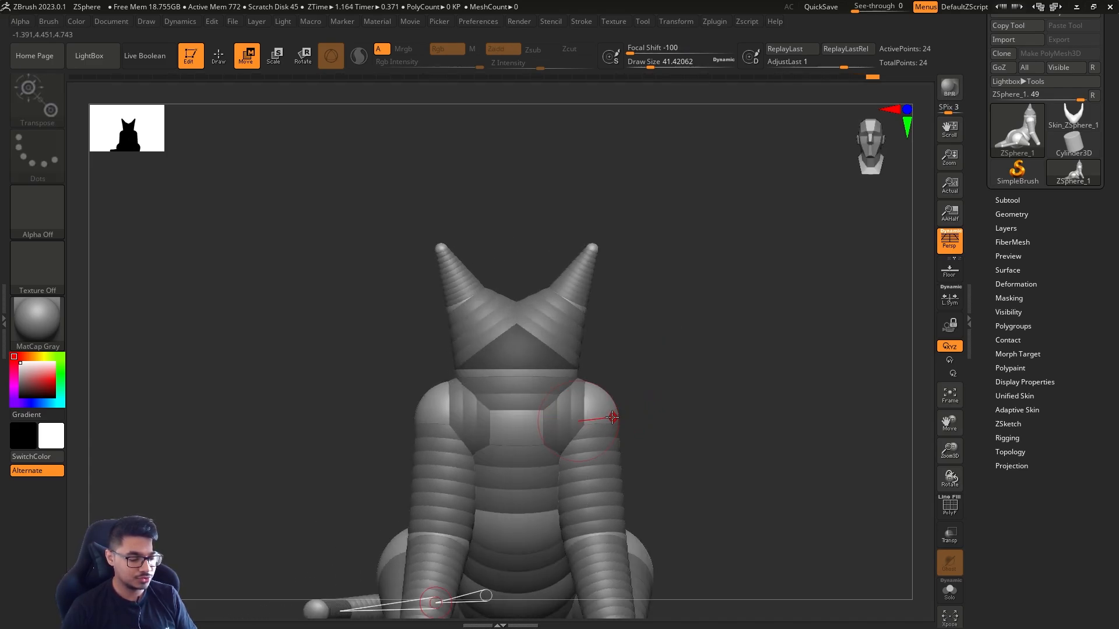
left_click_drag(604, 431, 614, 361)
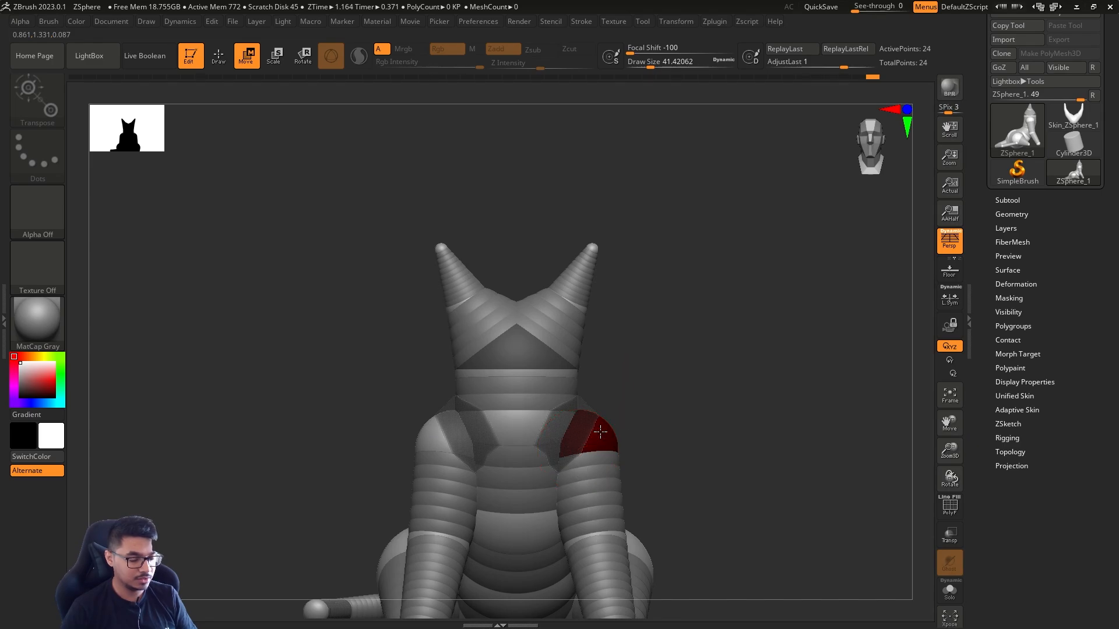
left_click_drag(606, 432, 617, 390)
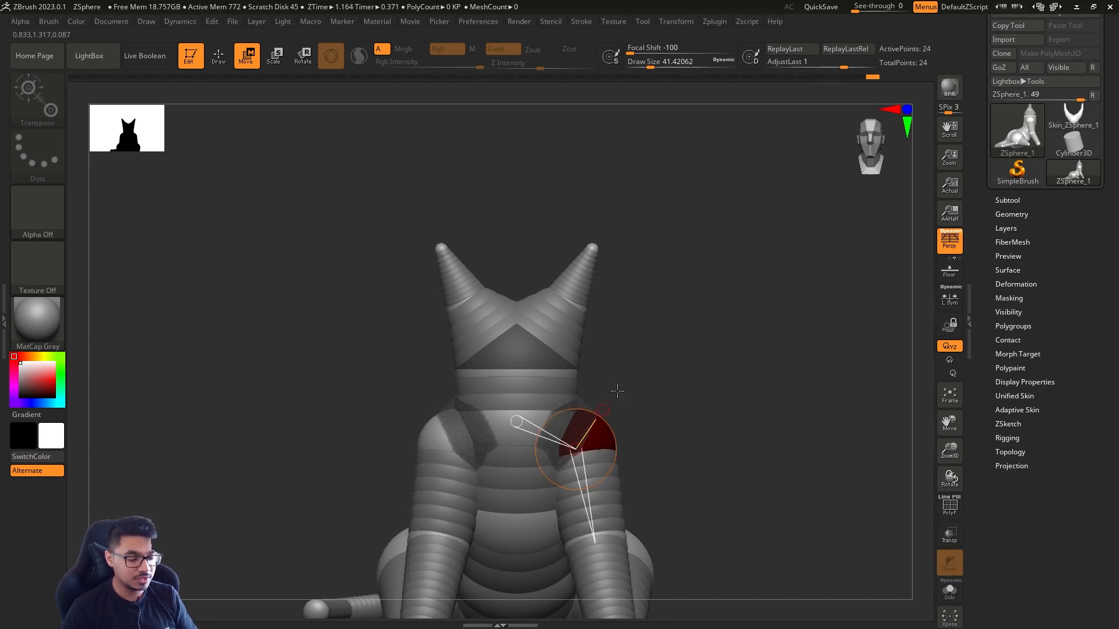
Preview the adaptive skin around the repositioned shoulders and return to the ZSpheres
key("a")
key("a")
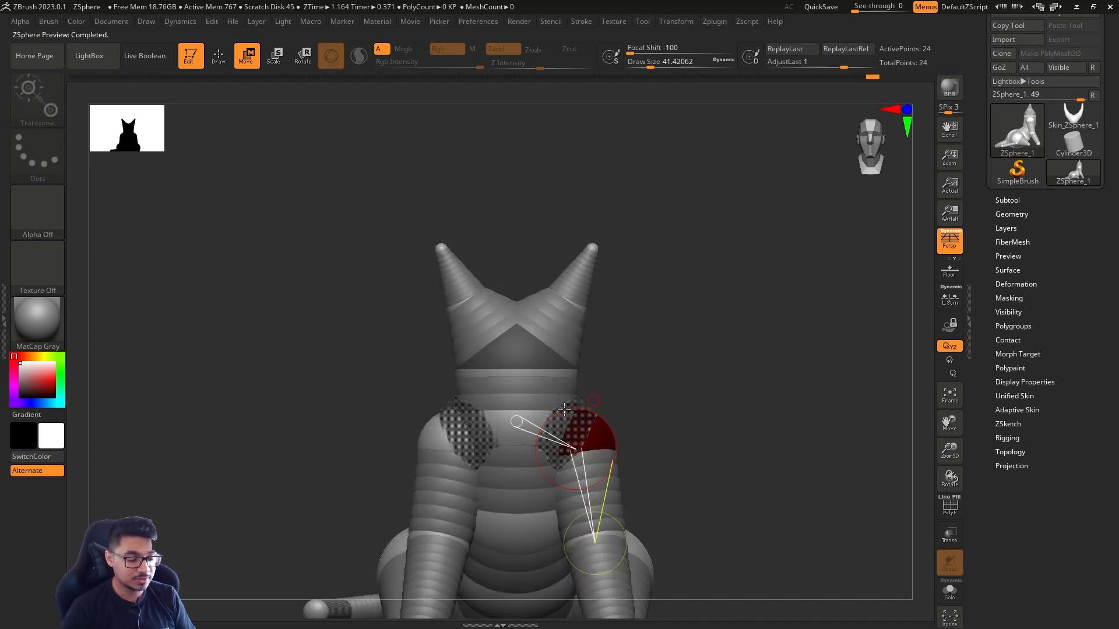
left_click_drag(646, 428, 669, 404)
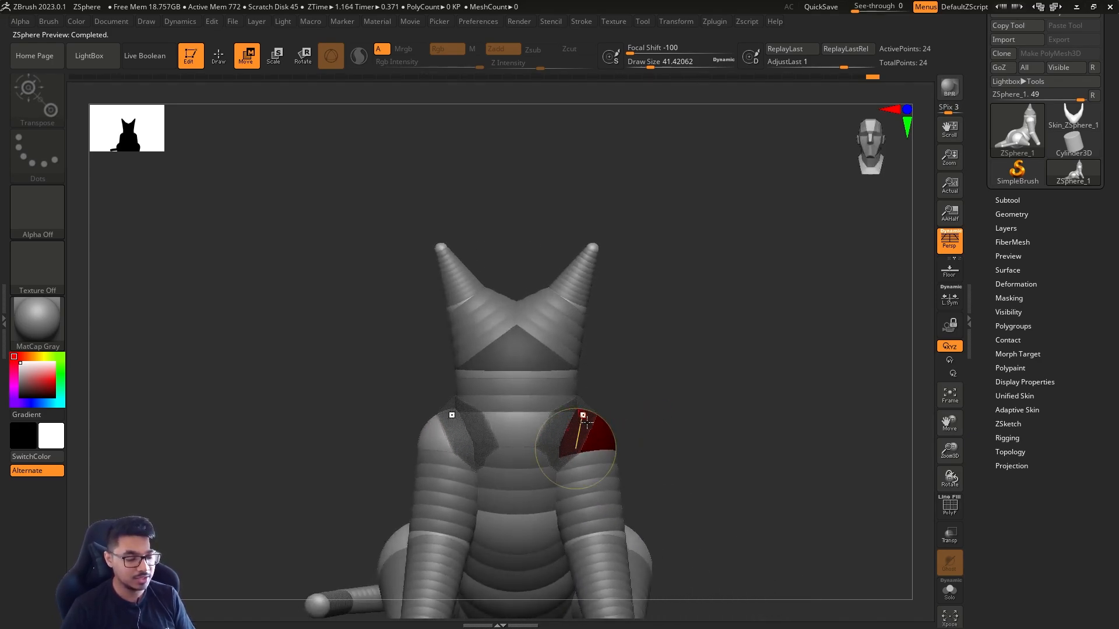
Nudge the mirrored shoulder ZSpheres in front view and check the whole figure with the adaptive skin preview
left_click_drag(617, 445, 617, 440)
left_click_drag(691, 382, 669, 353)
left_click_drag(683, 417, 606, 332, "alt")
key("a")
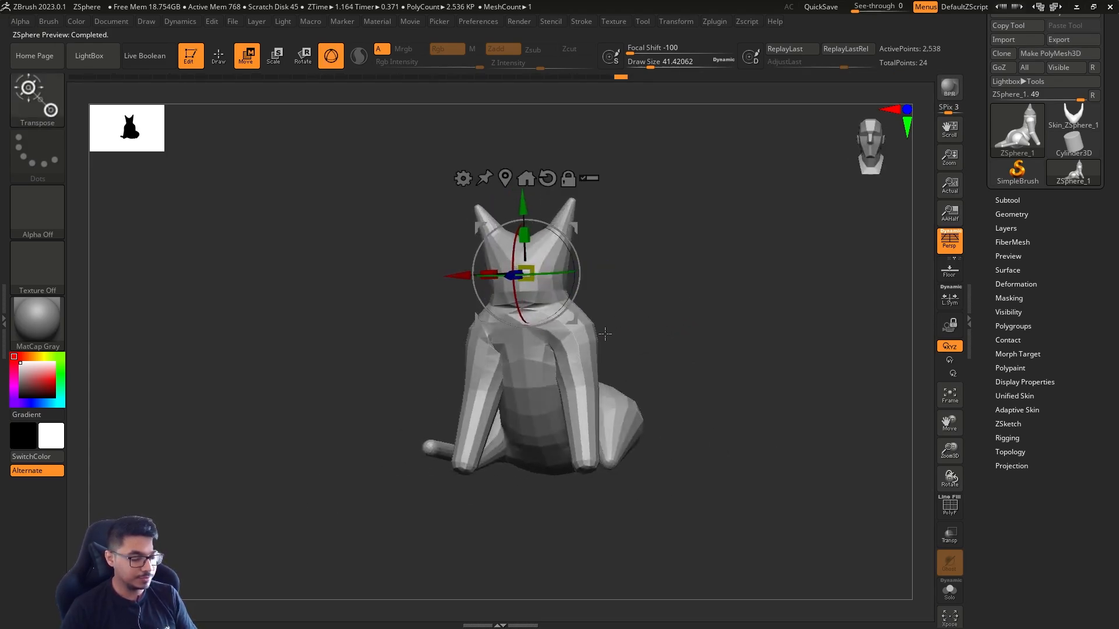
key("a")
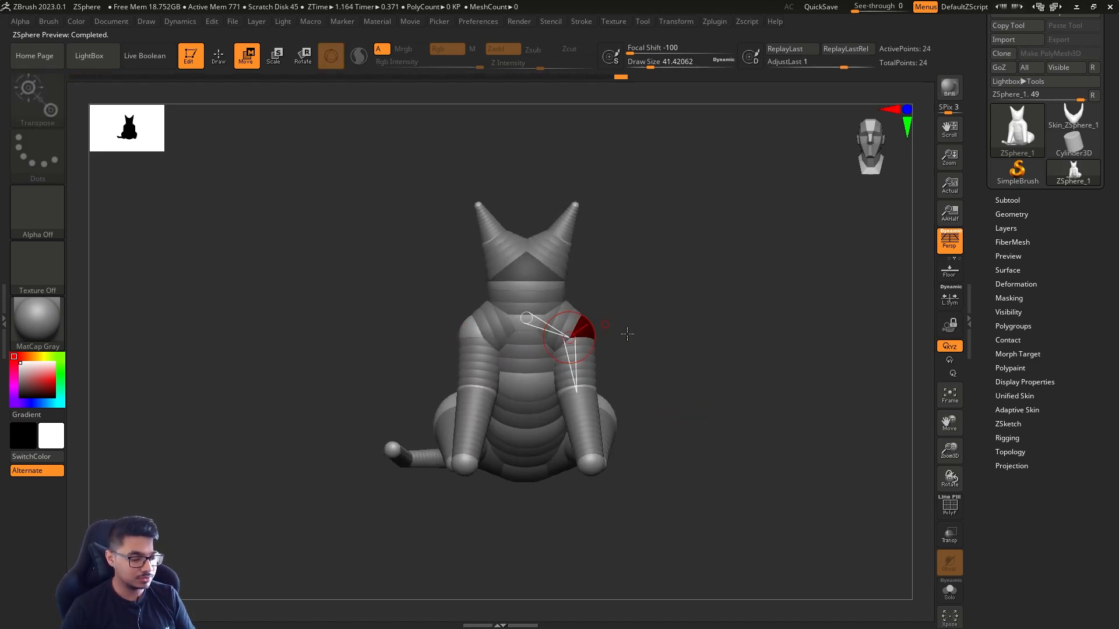
Move the mirrored hip ZSpheres closer to the body and reposition the rear feet, working from above
left_click_drag(624, 330, 633, 400)
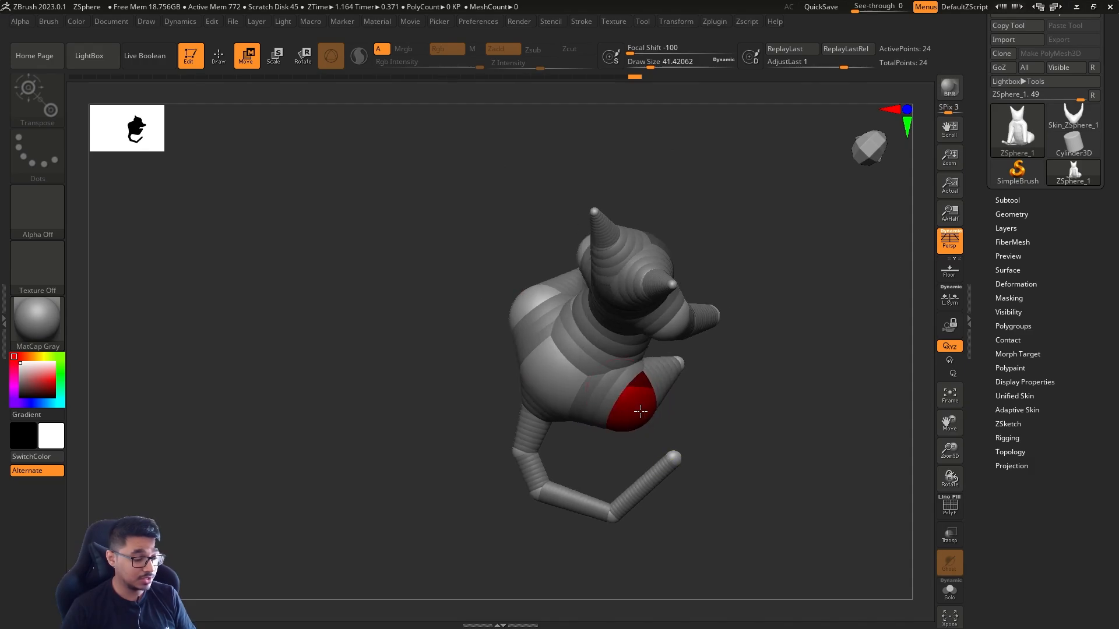
left_click_drag(683, 360, 680, 365)
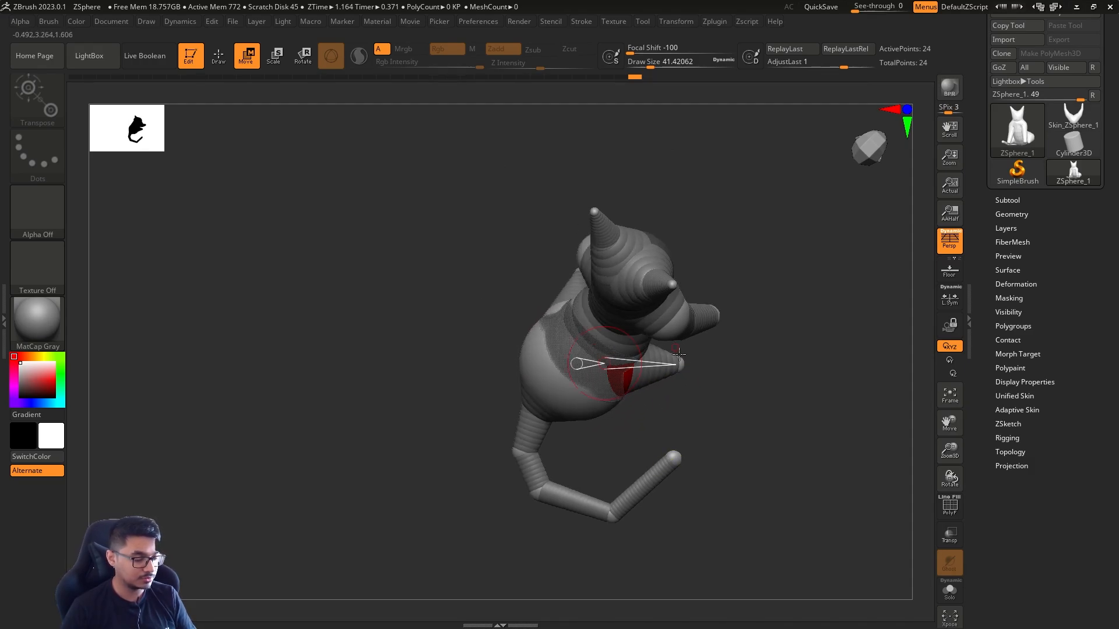
left_click_drag(703, 427, 685, 448)
left_click_drag(691, 361, 686, 333)
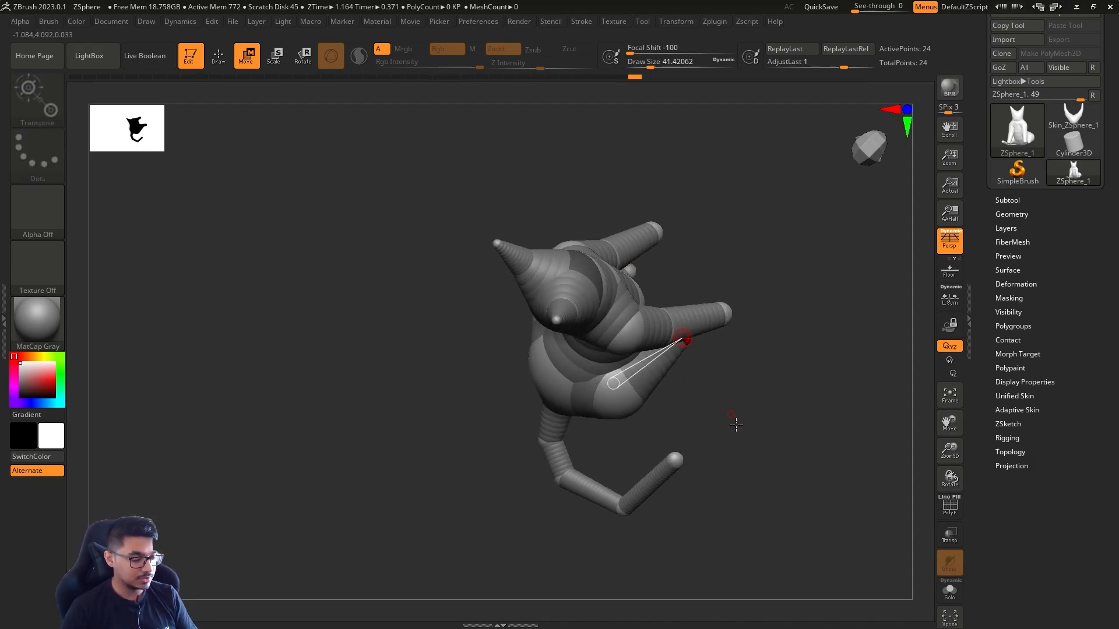
Try to move the mirrored elbow and paw ZSpheres of the front legs inward
left_click_drag(736, 425, 662, 470)
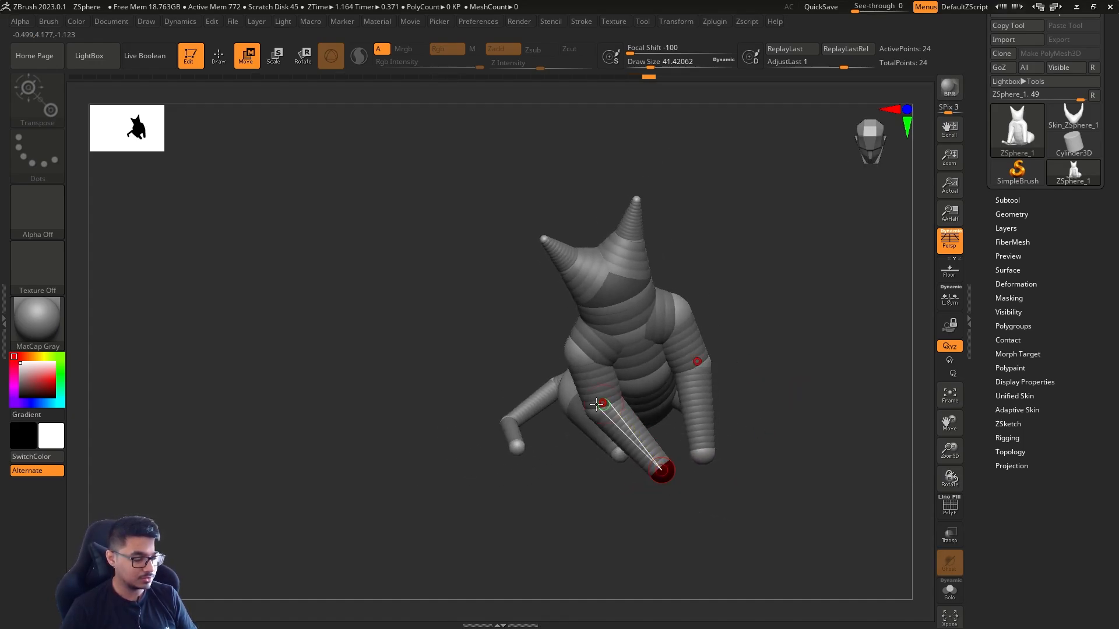
left_click_drag(597, 404, 624, 394)
left_click_drag(772, 395, 767, 387, "shift")
key("ctrl+z")
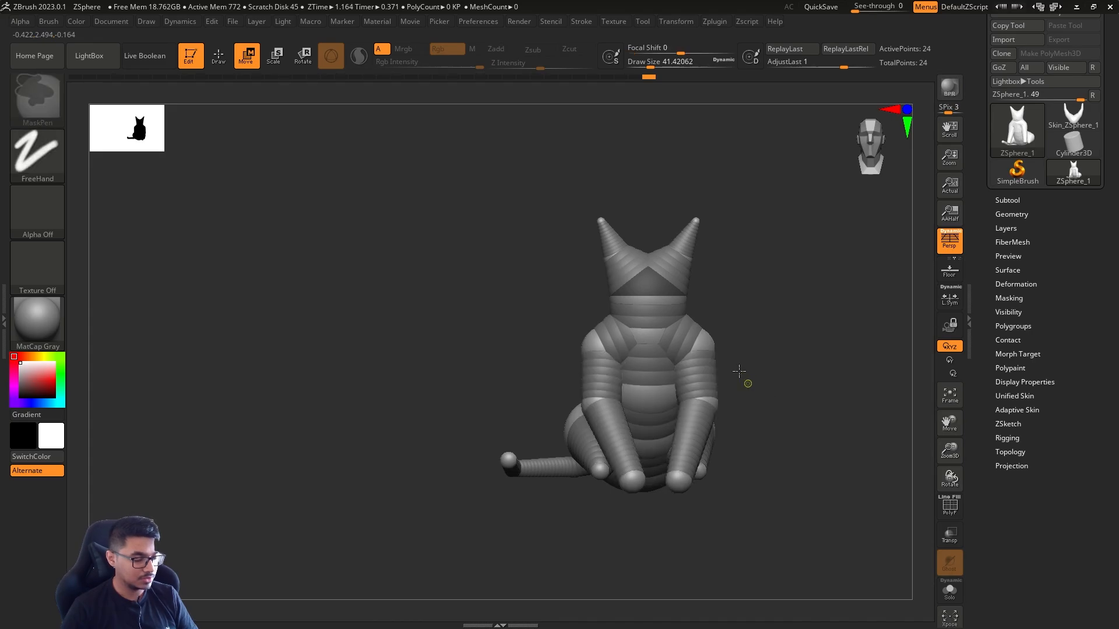
key("ctrl+z")
Bring the mirrored front elbows and paws inward in front view and shift the rear feet slightly outward and down
key("f")
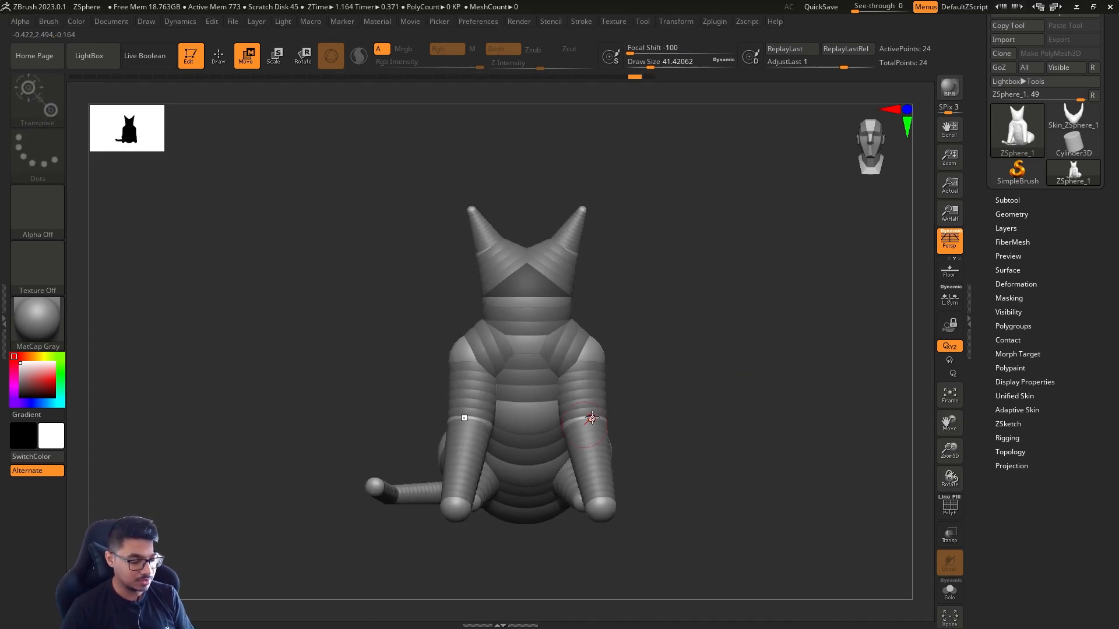
left_click_drag(596, 416, 592, 416)
left_click_drag(587, 417, 558, 419)
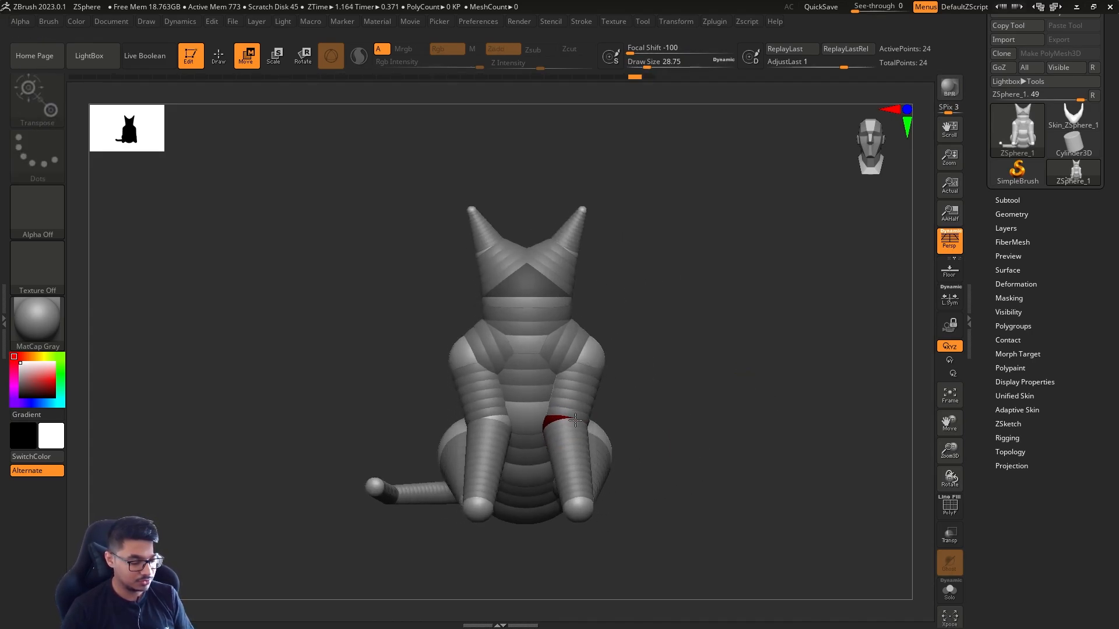
left_click_drag(579, 509, 553, 513)
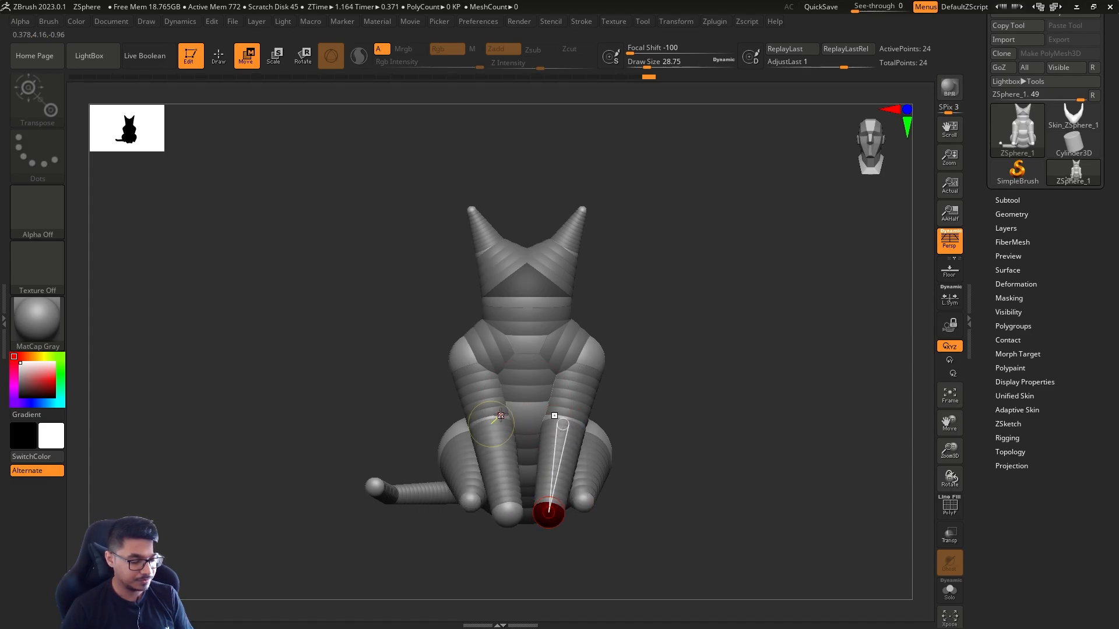
left_click_drag(469, 500, 463, 507)
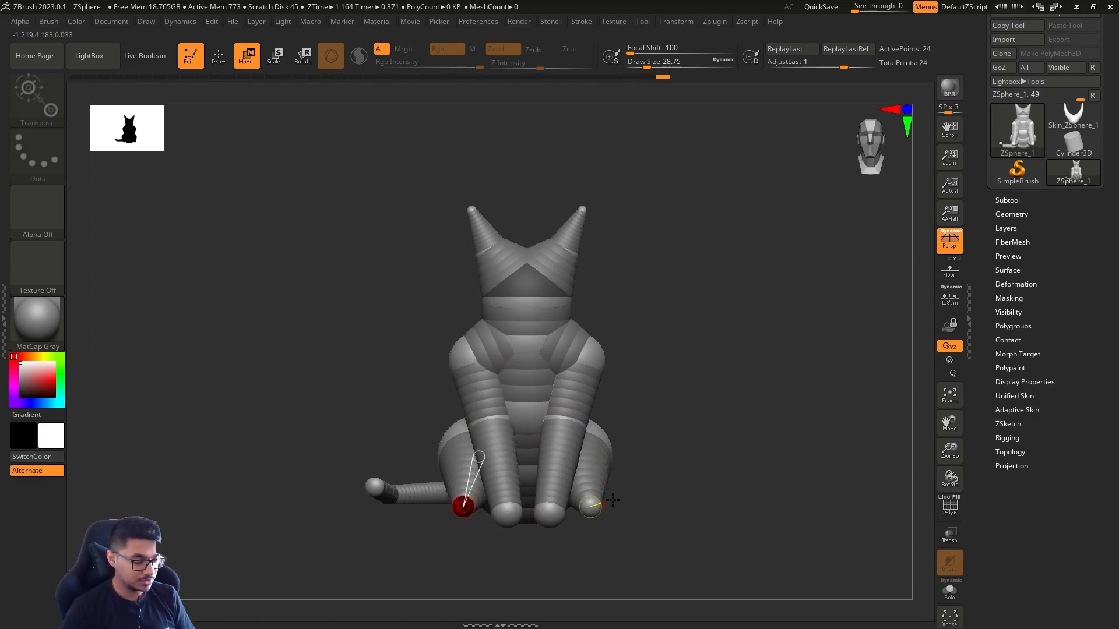
Insert a mirrored ZSphere midway along the rear legs and pull it down and back to bend each leg
left_click_drag(613, 499, 720, 490)
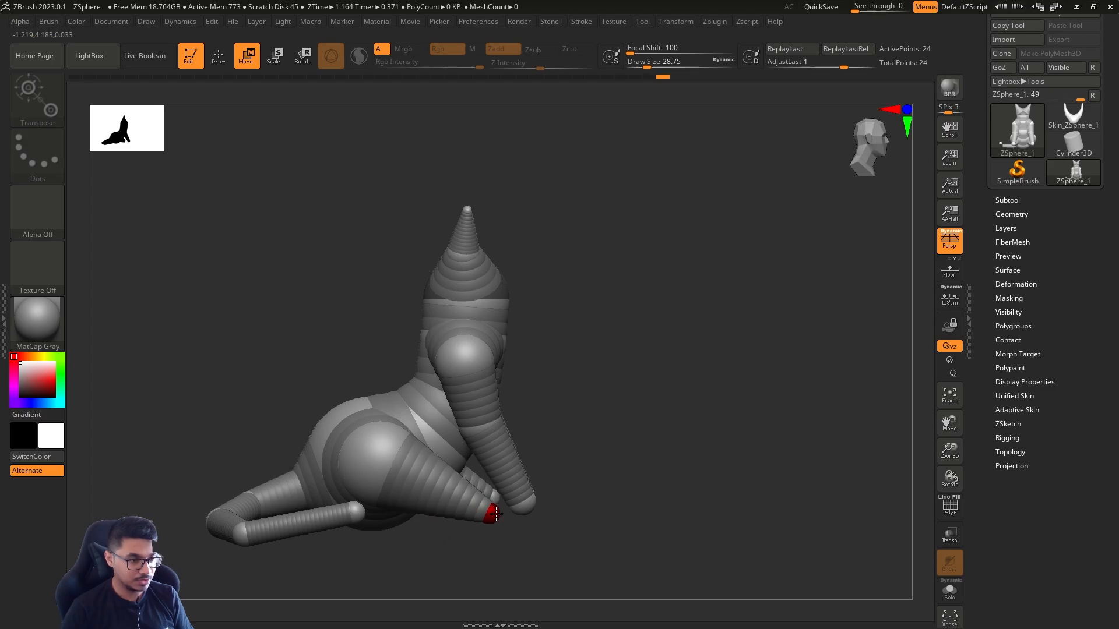
key("q")
left_click(447, 493)
key("w")
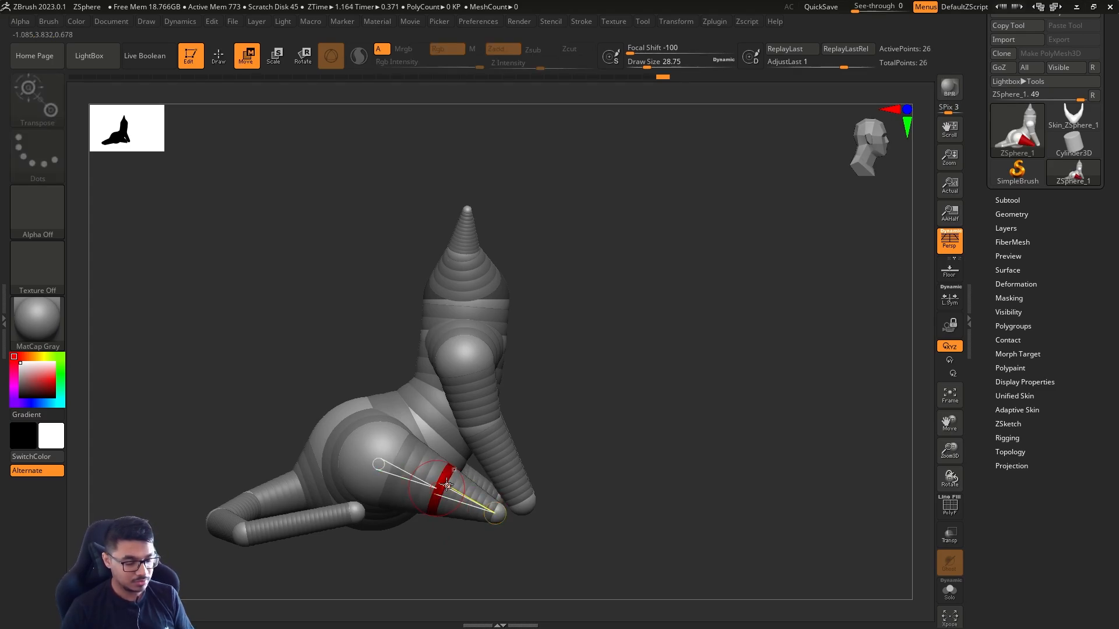
left_click_drag(446, 492, 425, 506)
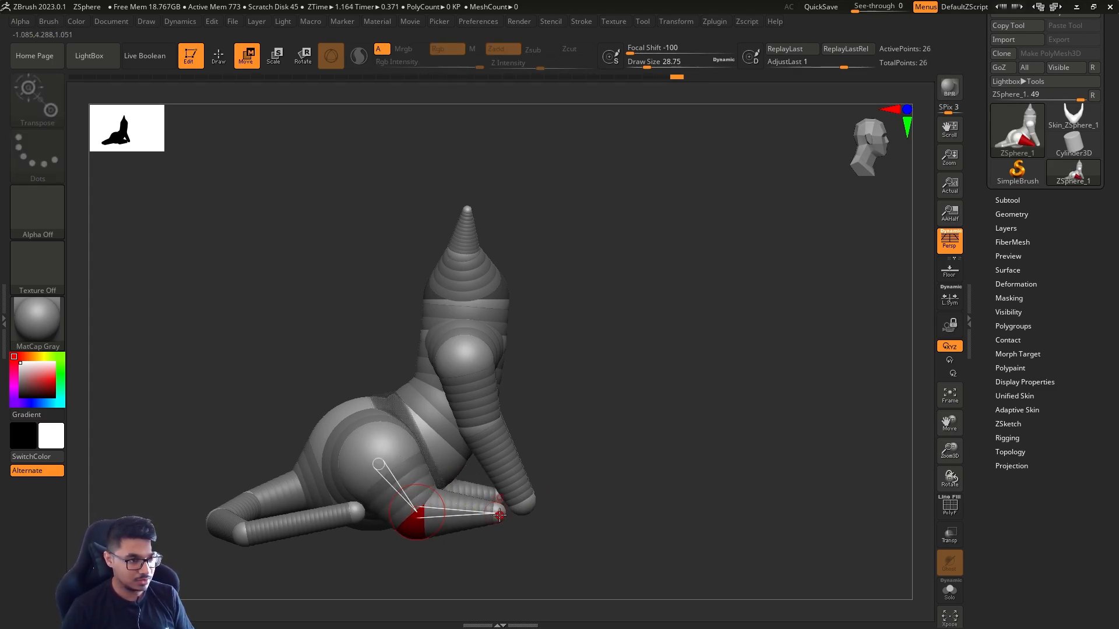
Try to add another mirrored ZSphere at the tips of the rear feet
key("q")
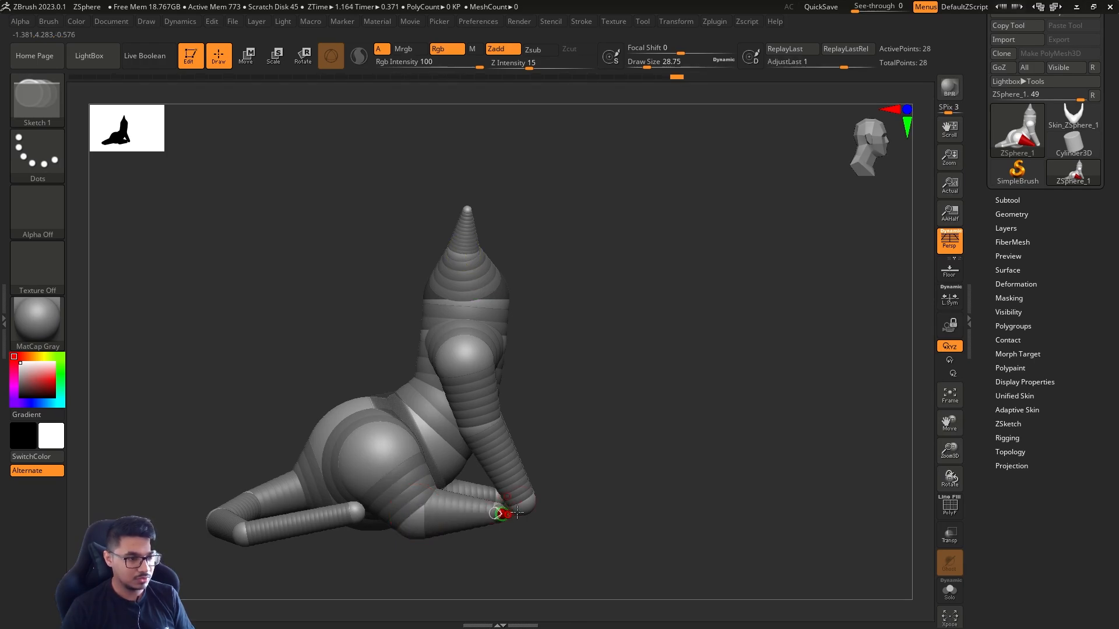
key("ctrl+z")
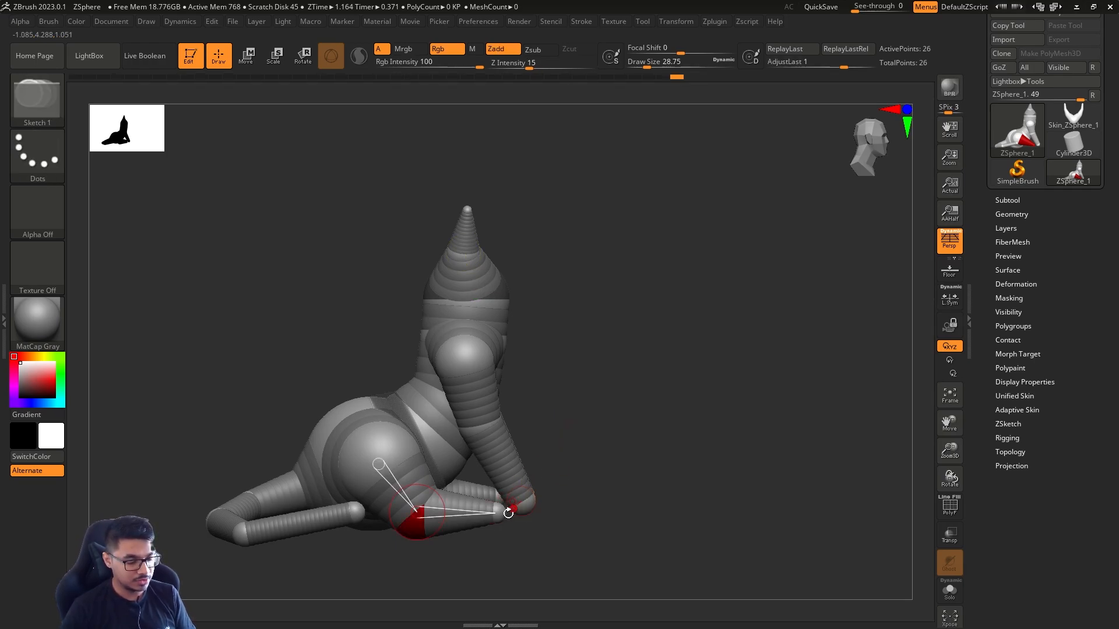
key("e")
left_click(499, 514)
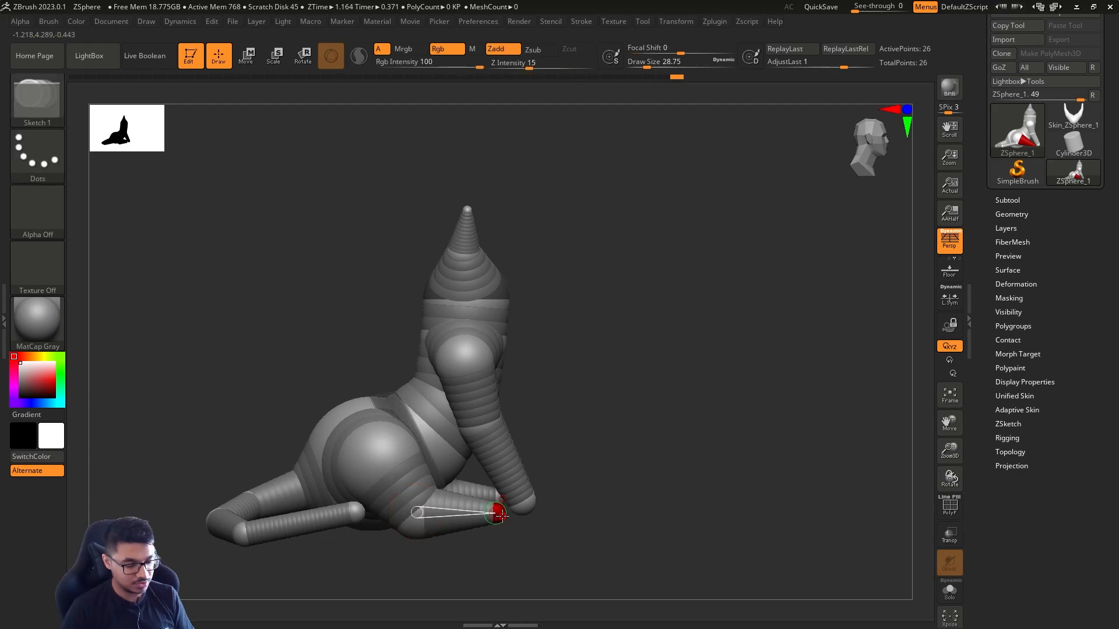
key("ctrl+z")
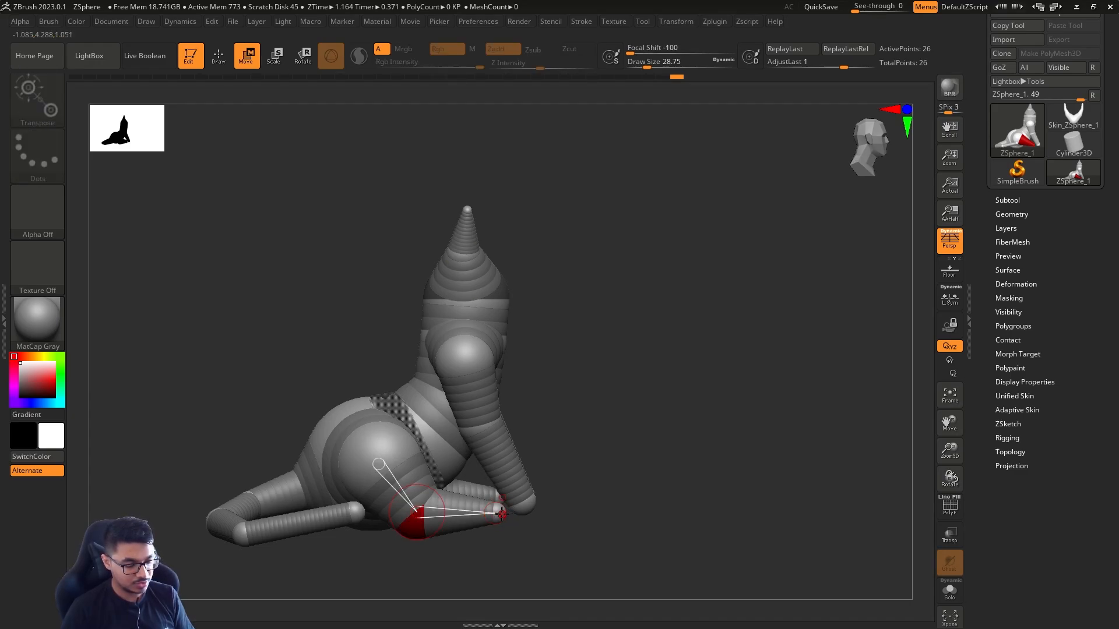
Lower the rear foot ZSpheres slightly and check the bent legs with the adaptive skin preview
left_click_drag(502, 514, 494, 522)
key("q")
key("a")
mouse_move(587, 445)
left_mouse_down()
mouse_move(607, 466)
mouse_move(600, 492)
mouse_move(593, 454)
mouse_move(626, 425)
left_mouse_up()
key("a")
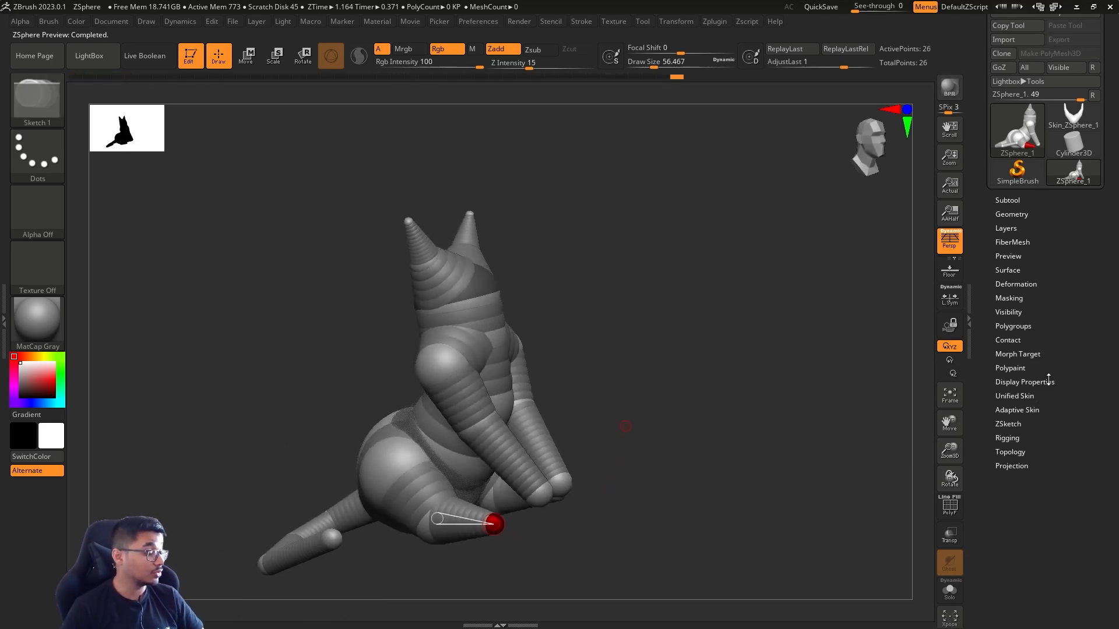
Make an adaptive skin mesh from the ZSphere cat and switch to that new skin tool
left_click_drag(707, 499, 810, 304, "shift")
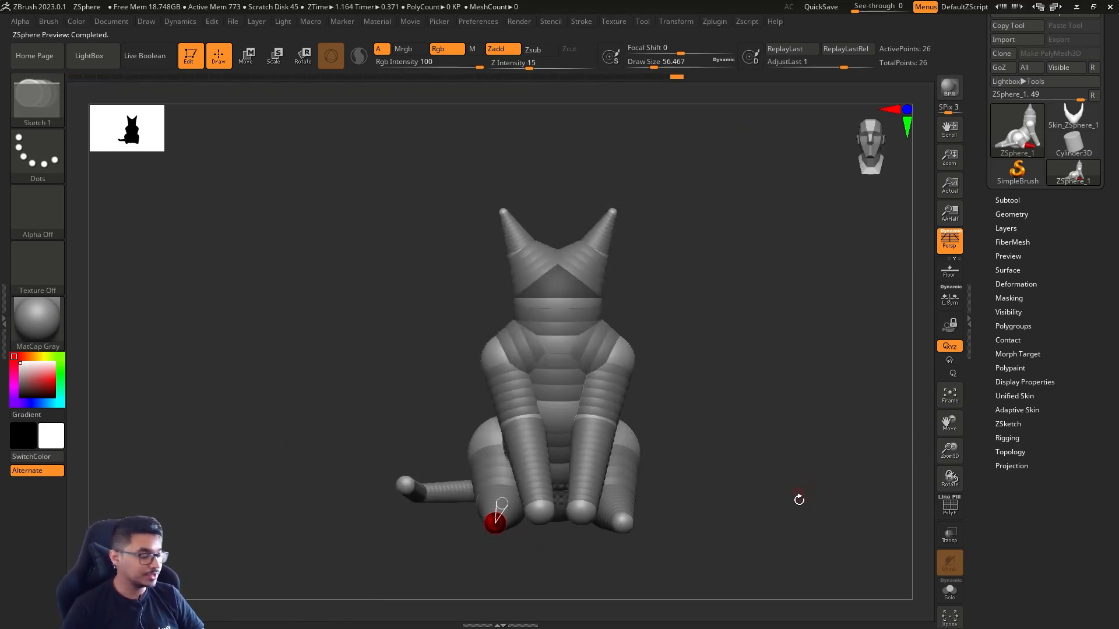
left_click(1015, 396)
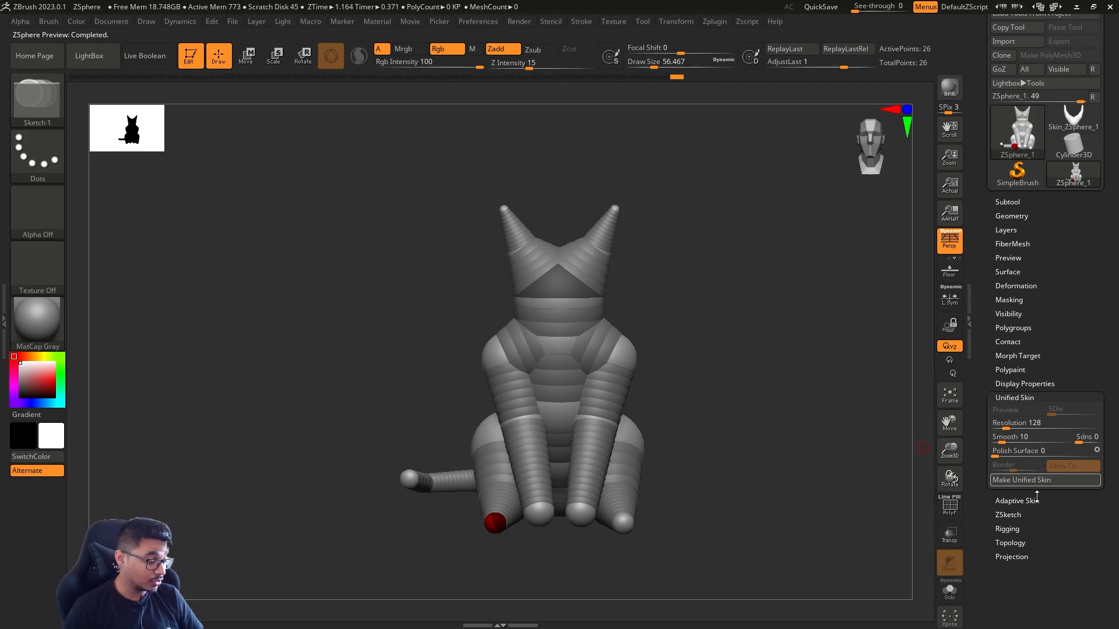
left_click(1034, 501)
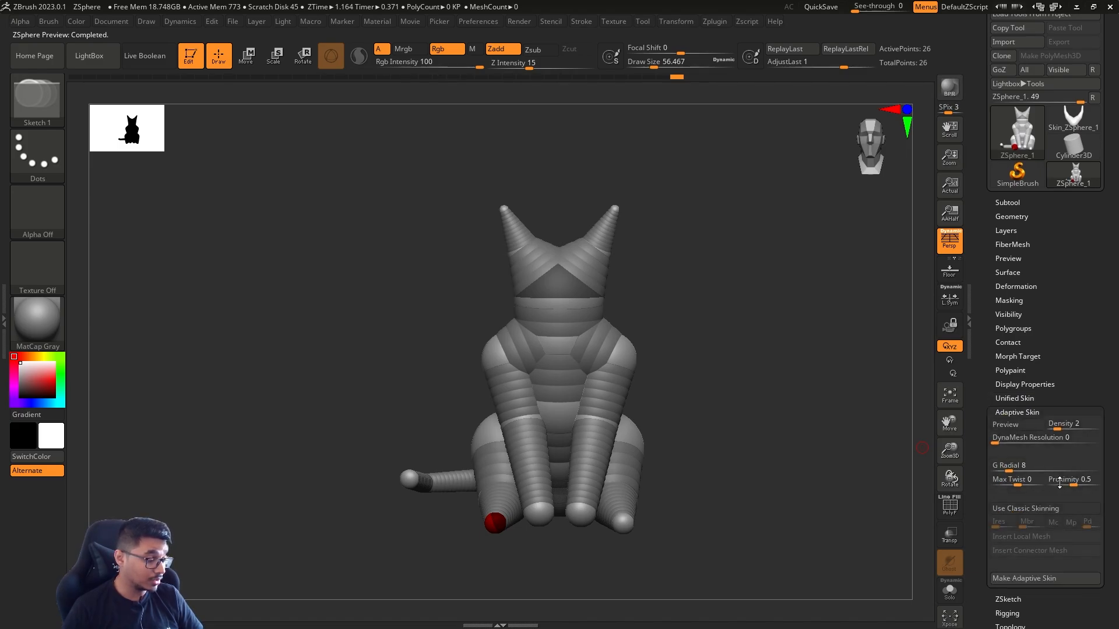
left_click(1044, 579)
left_click(1085, 184)
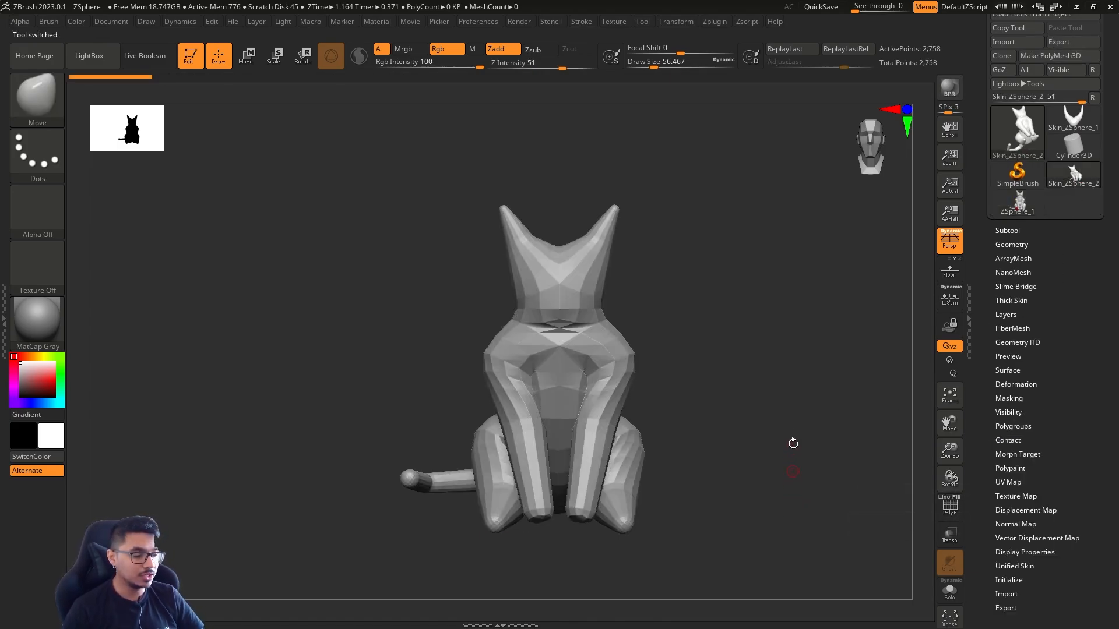
Examine the skin mesh's topology and polygroups with the PolyFrame display
left_click_drag(793, 444, 710, 482, "alt")
key("s")
mouse_move(712, 496)
left_mouse_down()
mouse_move(695, 499)
mouse_move(687, 476)
mouse_move(777, 482)
mouse_move(715, 474)
left_mouse_up()
key("shift+f")
key("shift+f")
key("shift+f")
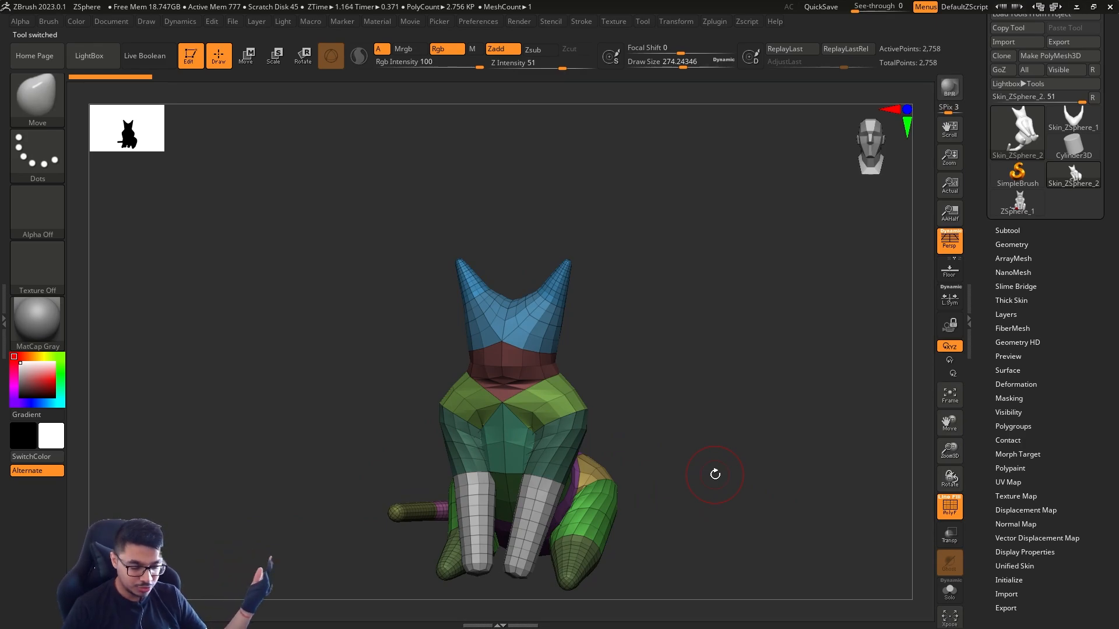
key("shift+f")
Subdivide the cat's skin mesh once, with the head framed from the front
left_click_drag(713, 378, 749, 384)
key("s")
mouse_move(699, 403)
left_mouse_down()
mouse_move(701, 412)
mouse_move(694, 379)
mouse_move(693, 420)
left_mouse_up()
key("ctrl+d")
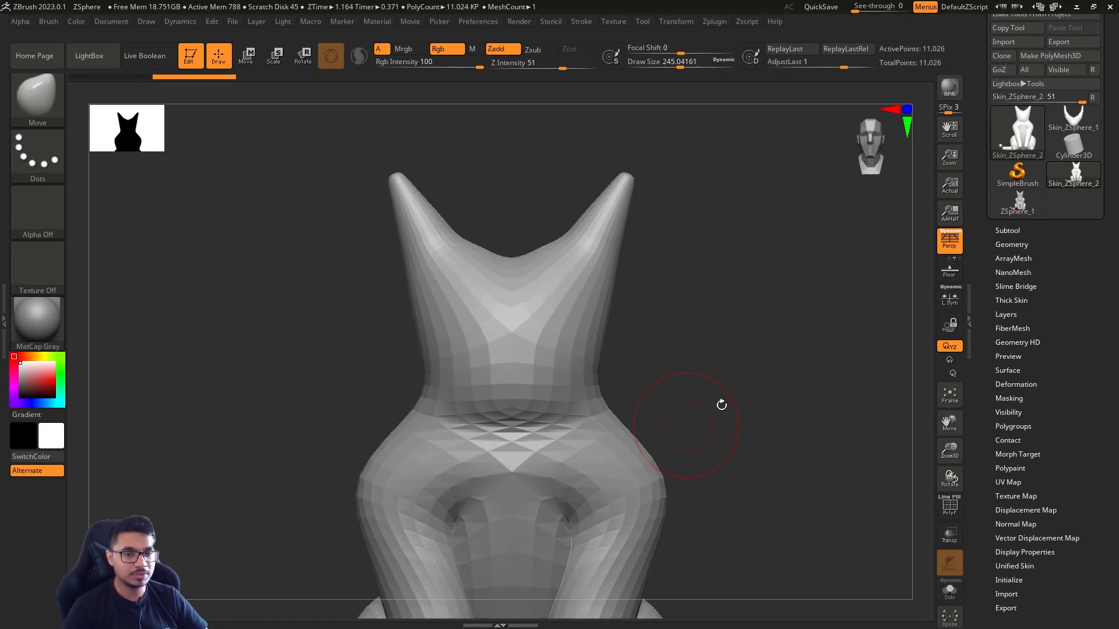
Reshape the head and the ear bases slightly with the Move brush
left_click_drag(693, 375, 676, 406, "alt")
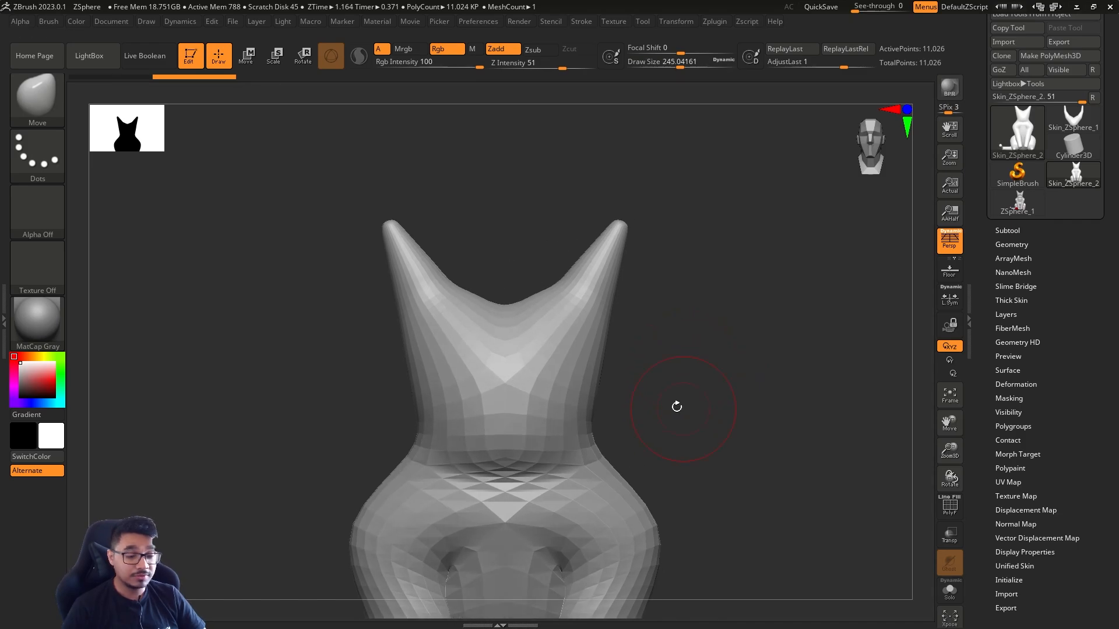
left_click_drag(653, 315, 640, 317)
key("s")
left_click(591, 315)
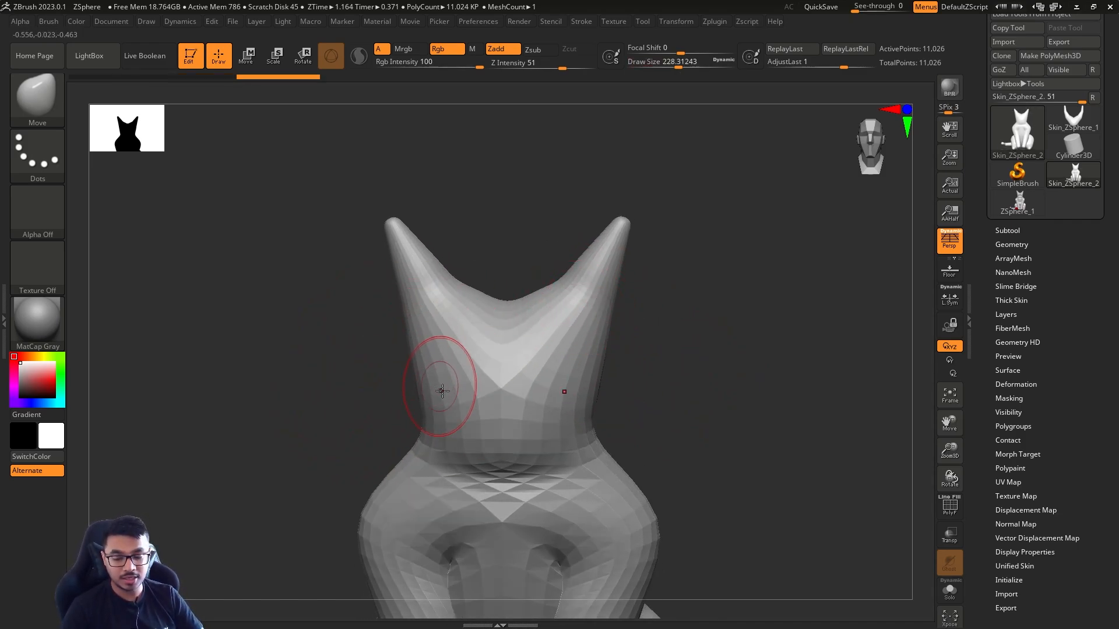
Build up the ears and a small nose bump at the face's center with the ClayBuildup brush
key("b")
key("c")
key("b")
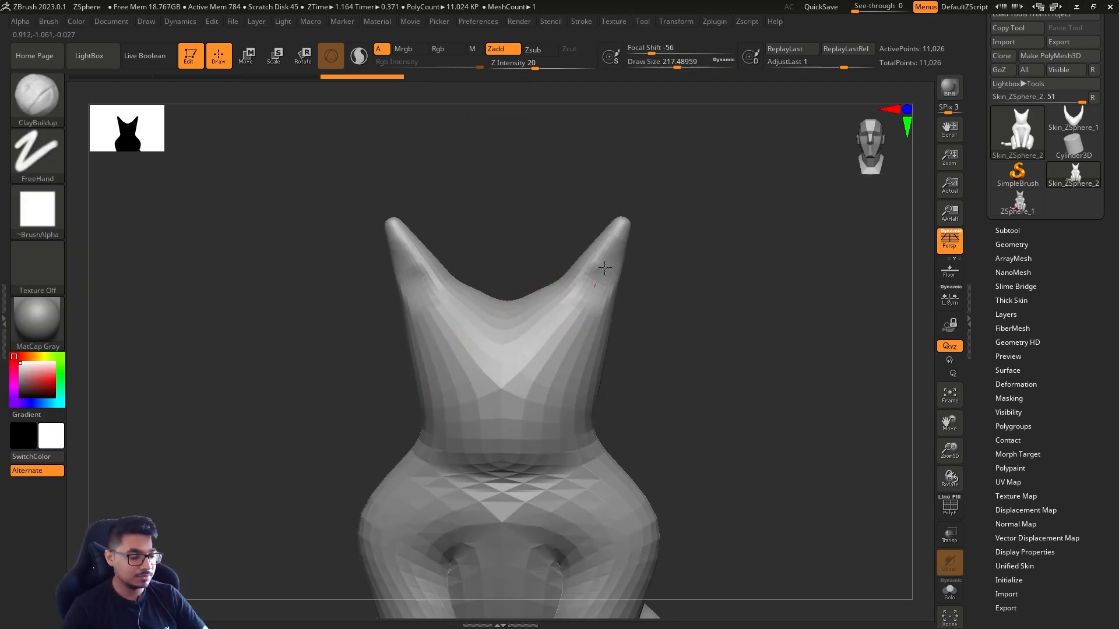
mouse_move(605, 268)
left_mouse_down("alt")
mouse_move(586, 279)
mouse_move(613, 255)
left_mouse_up("alt")
key("s")
left_click_drag(548, 402, 522, 416)
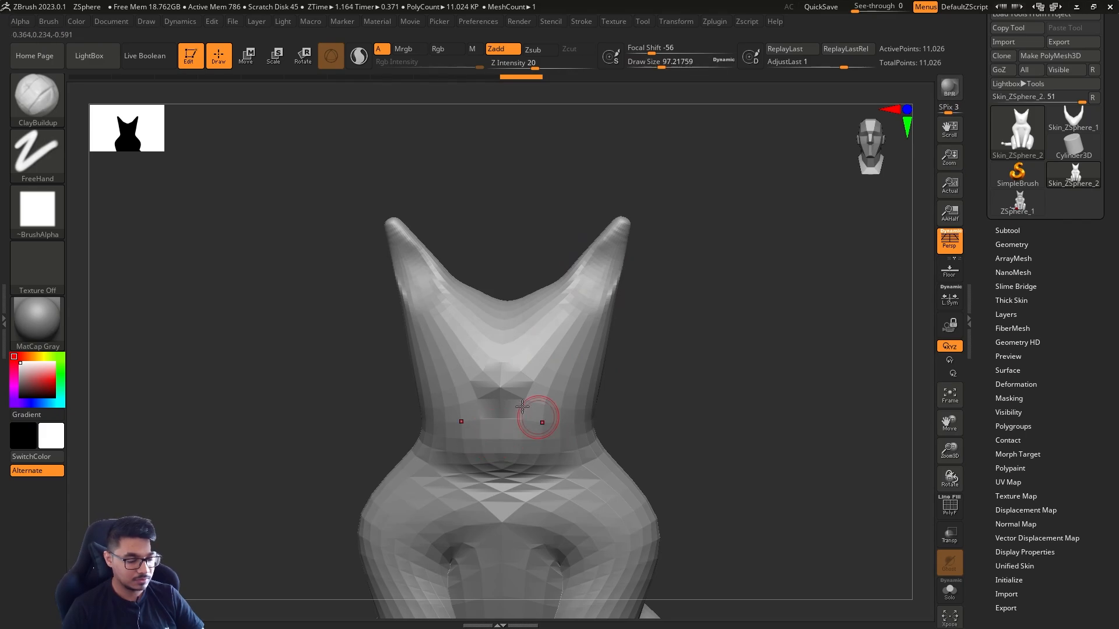
Subdivide the mesh two more times and set the brush's draw size to about 128
key("ctrl+d")
key("ctrl+d")
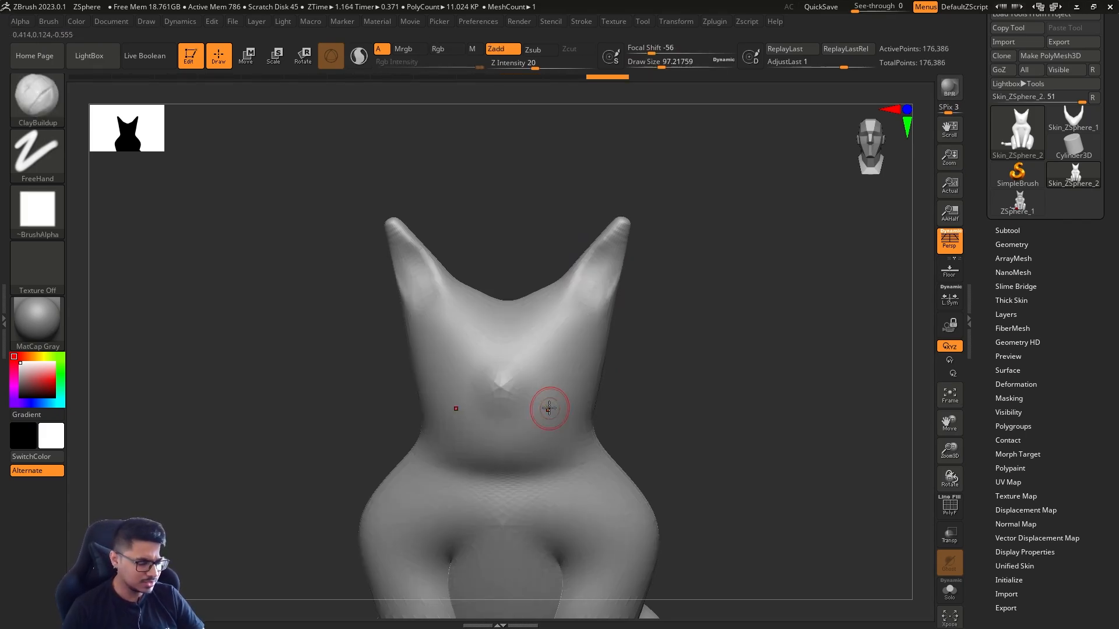
key("s")
left_click_drag(558, 406, 567, 414)
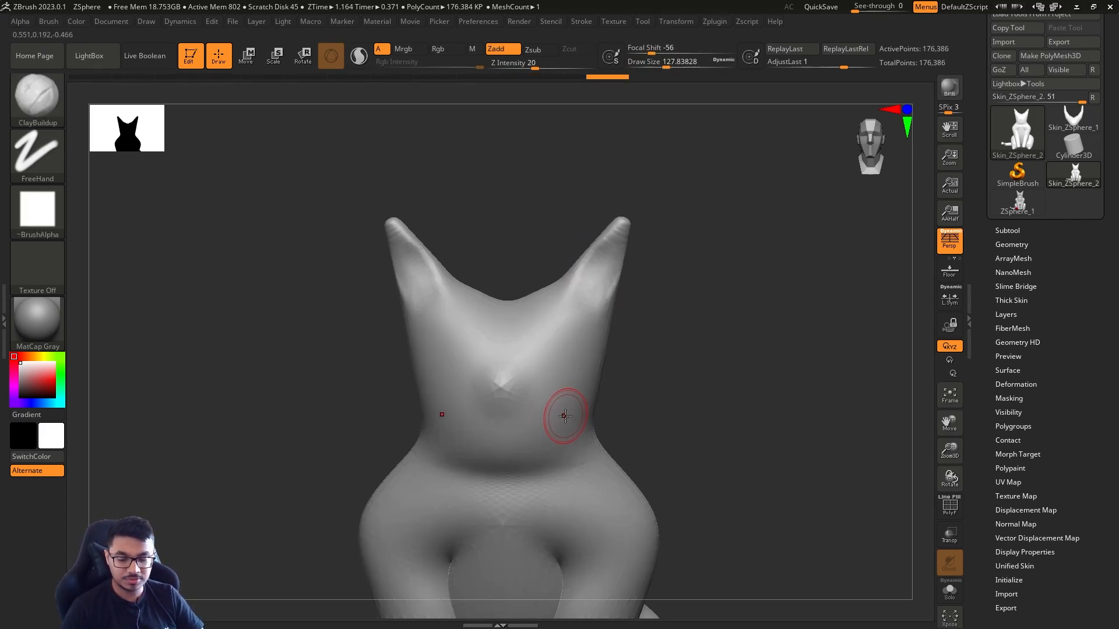
Carve a symmetrical mouth line below the nose with the DamStandard brush at a draw size of about 101
key("b")
key("d")
key("s")
Carve mirrored, slanted eyes above the nose with the DamStandard brush at a draw size of about 120
key("s")
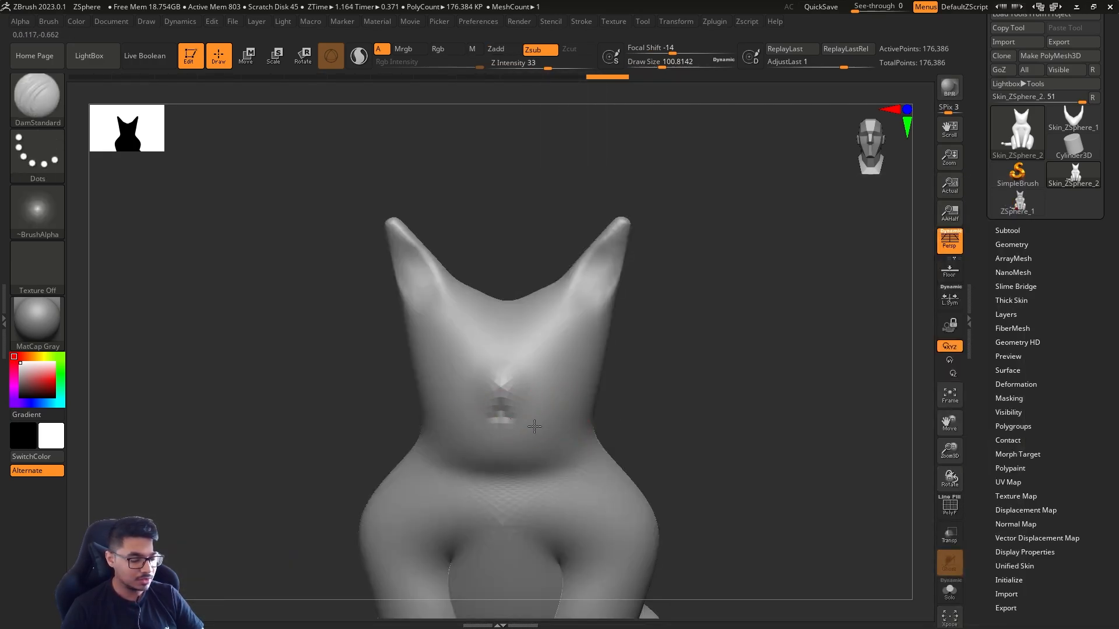
mouse_move(457, 421)
left_mouse_down()
mouse_move(551, 421)
mouse_move(516, 431)
left_mouse_up()
key("s")
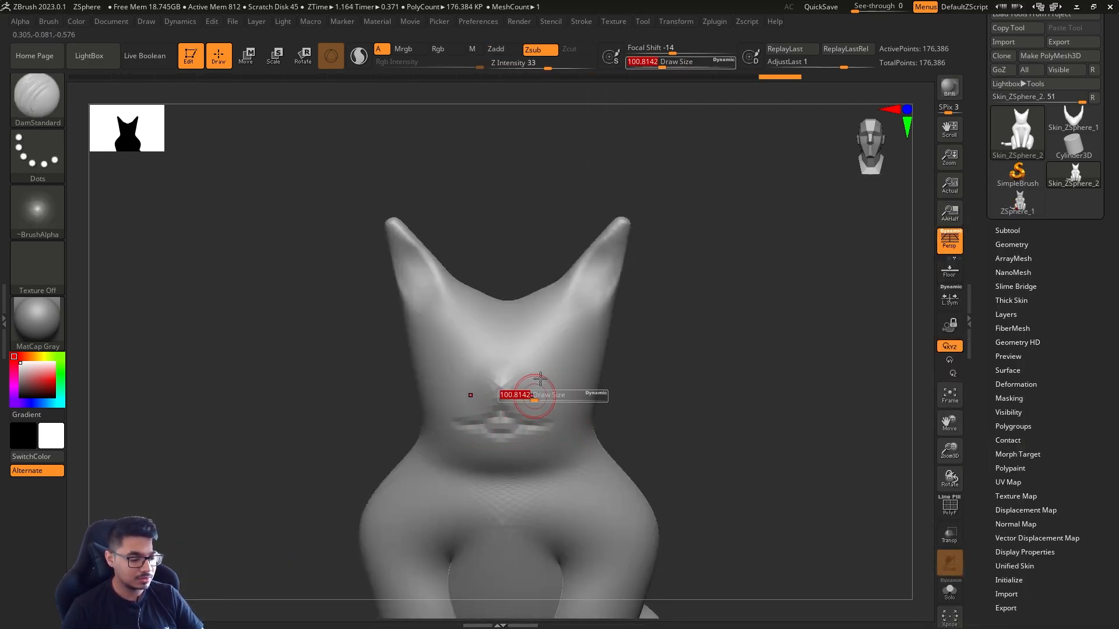
left_click_drag(551, 393, 556, 392)
mouse_move(656, 361)
left_mouse_down("alt")
mouse_move(681, 352)
mouse_move(687, 367)
left_mouse_up("alt")
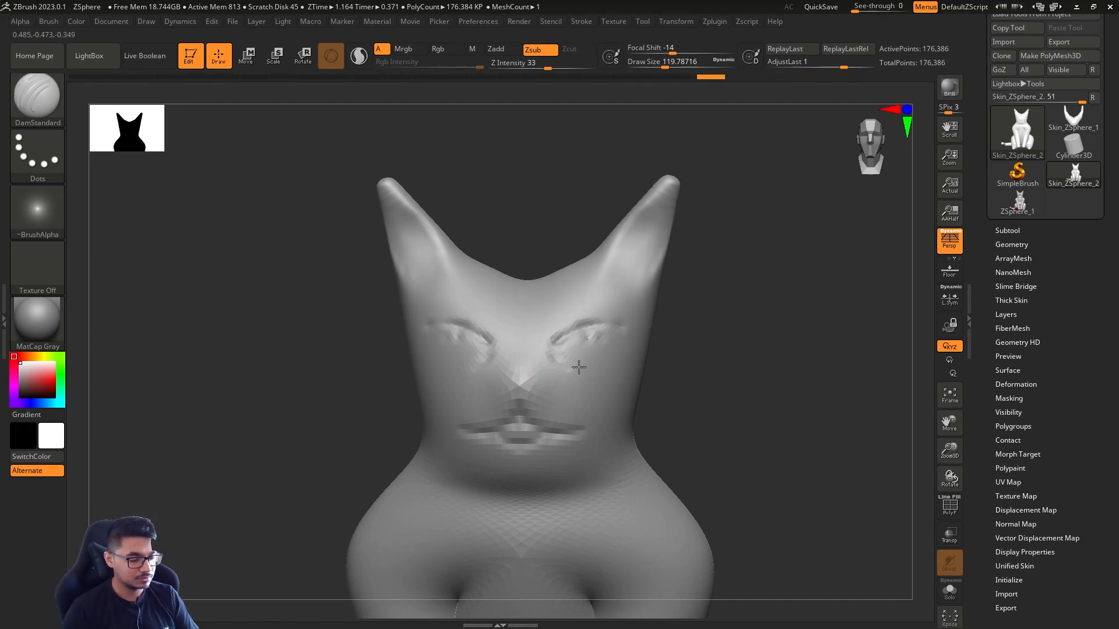
mouse_move(587, 339)
left_mouse_down()
mouse_move(573, 366)
mouse_move(552, 343)
mouse_move(586, 345)
left_mouse_up()
left_click_drag(702, 354, 699, 369)
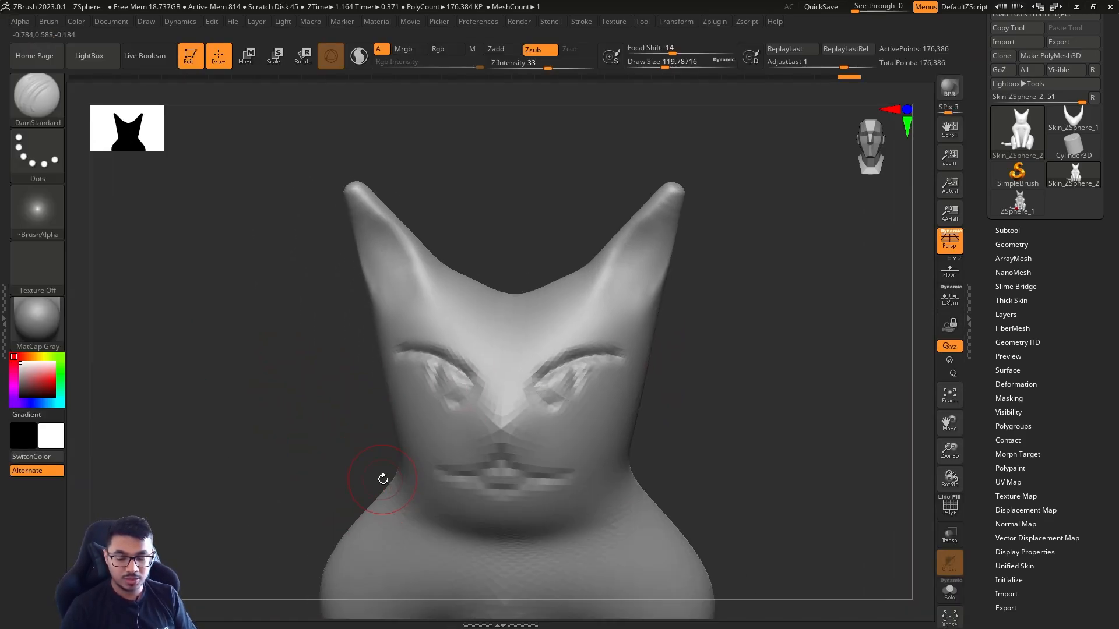
Reshape the top of the head between the ears with the Move brush at a draw size of about 268
key("b")
key("m")
key("v")
key("s")
left_click_drag(564, 363, 582, 363)
left_click_drag(513, 300, 502, 288)
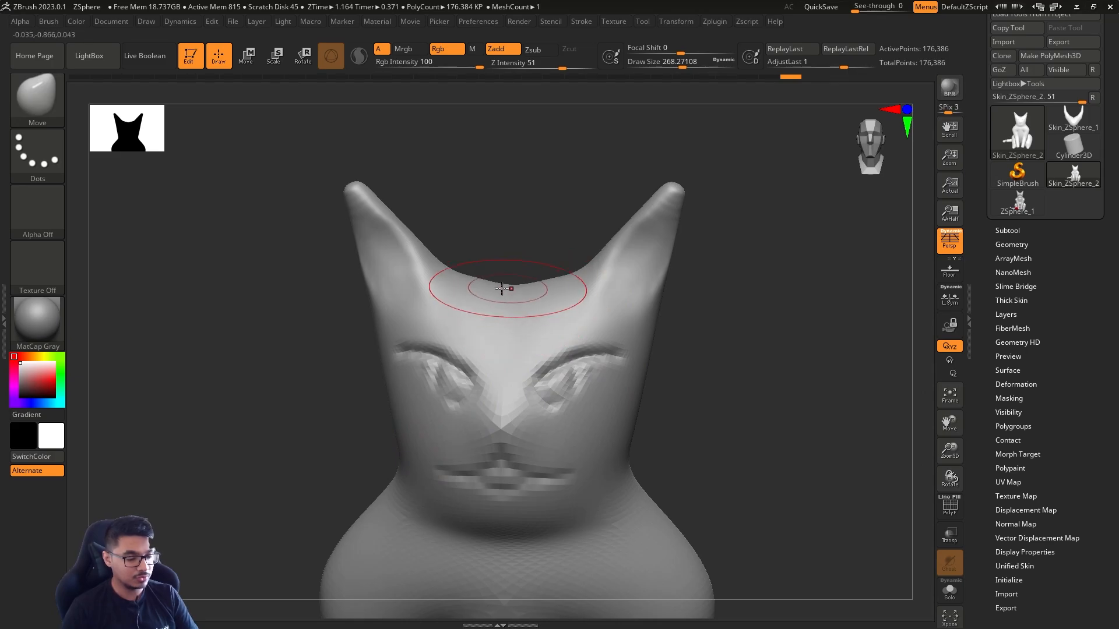
Lower the subdivision level and build up the crown between the ears with the ClayBuildup brush at a draw size of about 149, smoothing the result
key("s")
mouse_move(715, 276)
left_mouse_down("alt")
mouse_move(699, 358)
mouse_move(681, 359)
left_mouse_up("alt")
key("shift+d")
key("shift+d")
key("s")
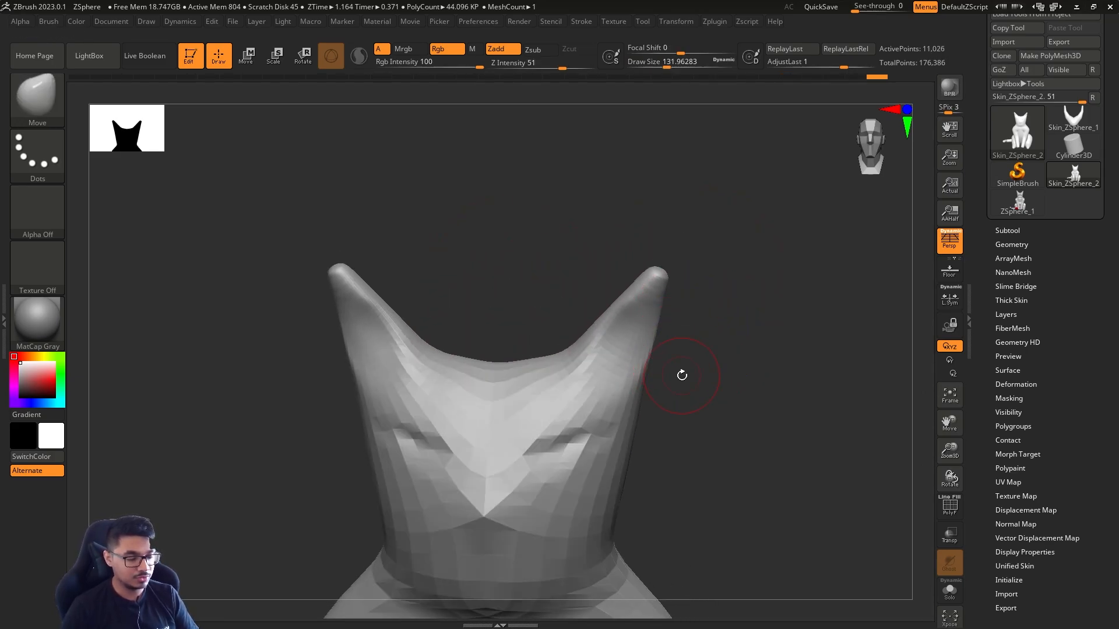
key("d")
key("b")
key("c")
key("b")
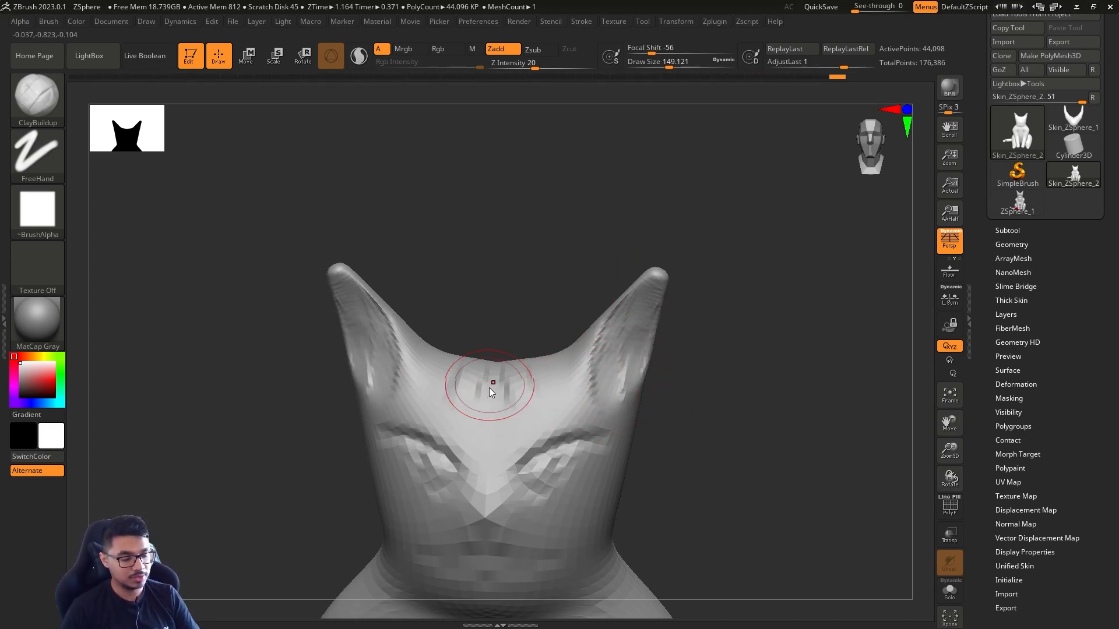
left_click_drag(483, 355, 487, 411)
left_click_drag(587, 218, 554, 285)
left_click_drag(506, 367, 513, 344, "shift")
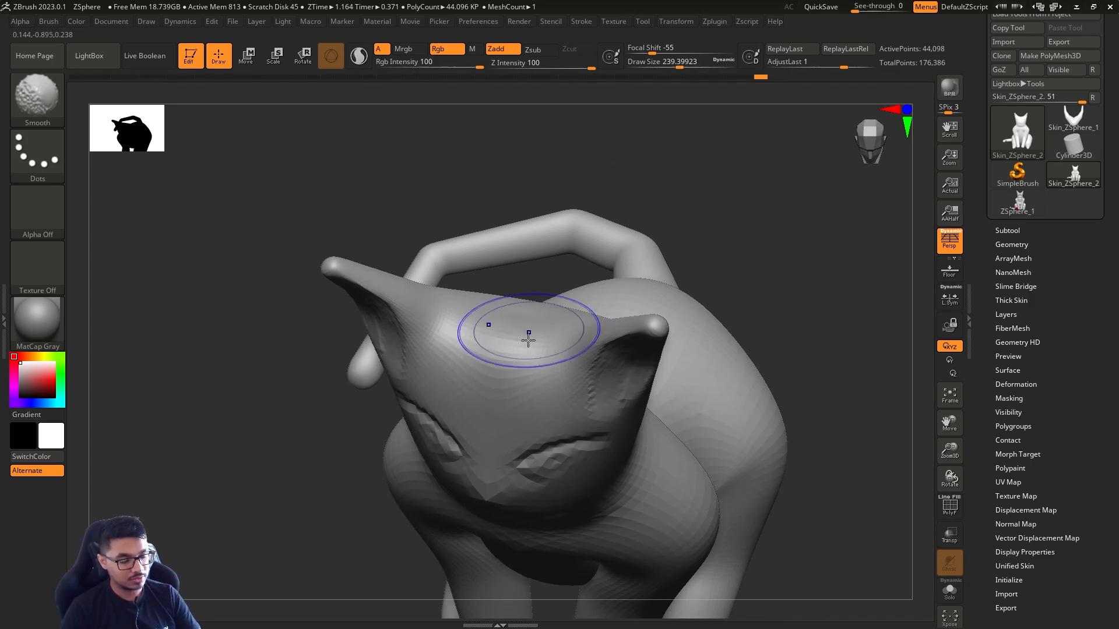
Reshape the sides of the face and cheeks symmetrically with the Move brush at a draw size of about 365
mouse_move(755, 190)
left_mouse_down()
mouse_move(769, 207)
mouse_move(757, 305)
mouse_move(726, 350)
left_mouse_up()
key("Tab")
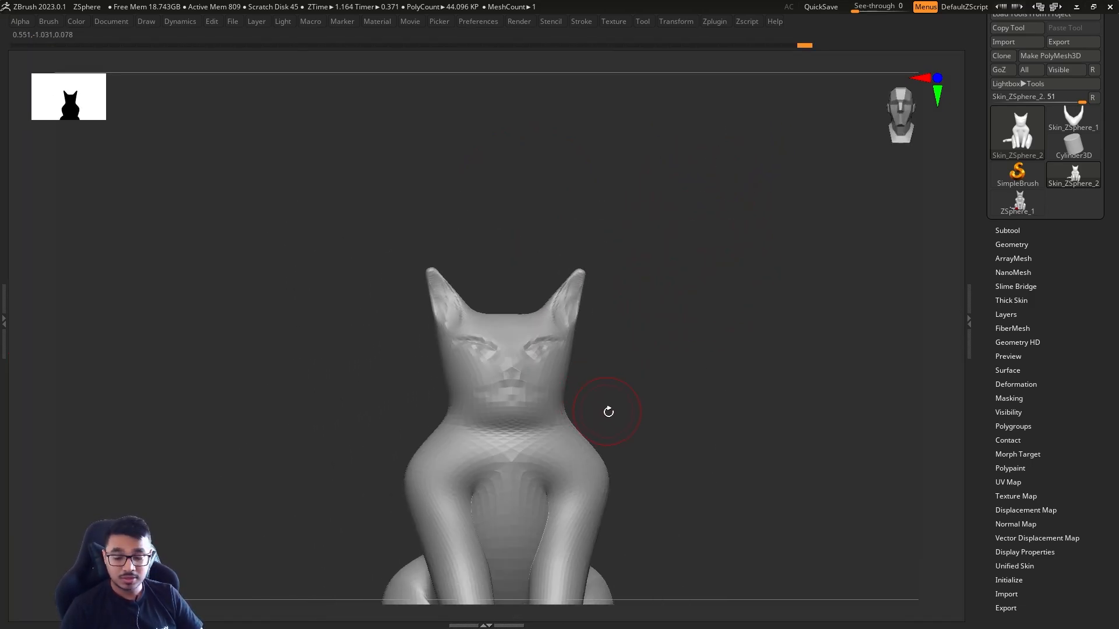
key("Tab")
key("b")
key("m")
key("v")
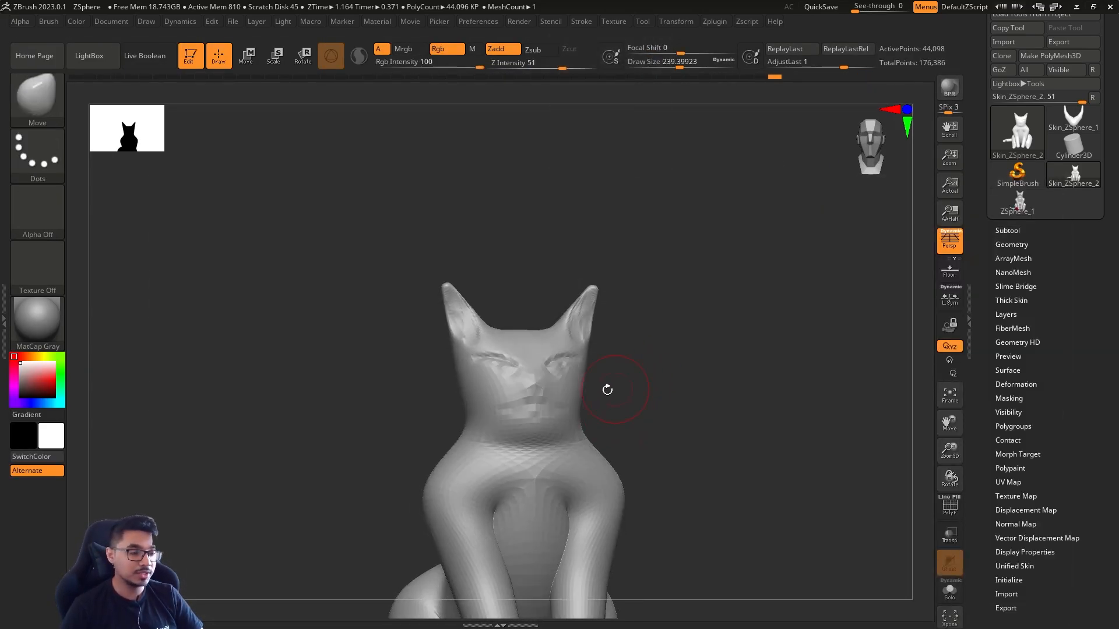
left_click_drag(642, 367, 623, 385, "alt")
key("bracketright")
key("bracketright")
left_click_drag(604, 431, 616, 434)
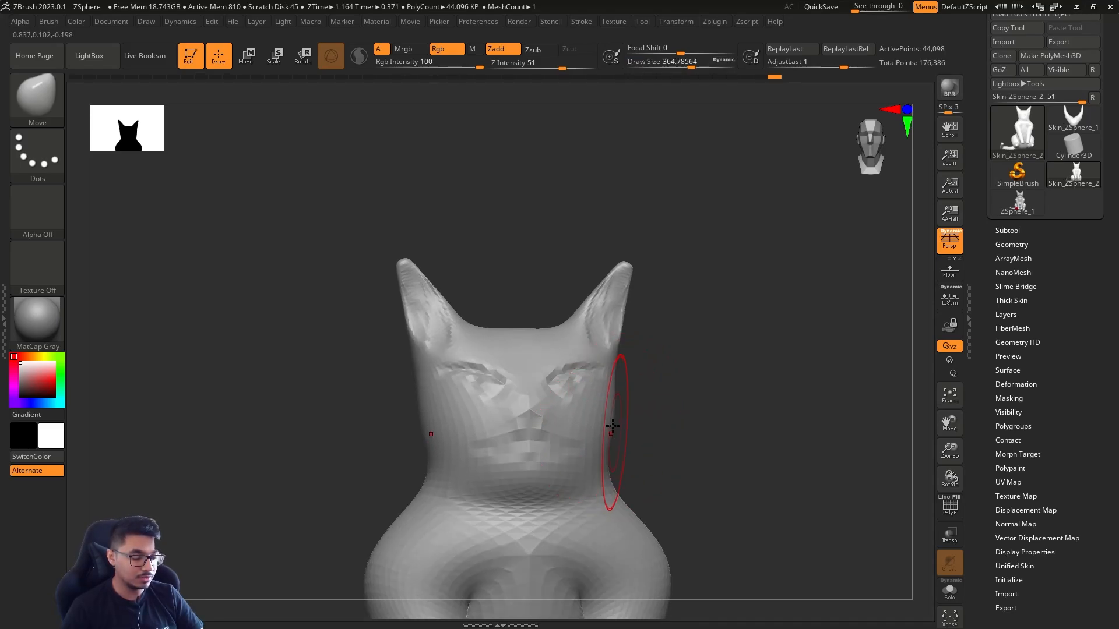
mouse_move(625, 370)
left_mouse_down()
mouse_move(609, 364)
mouse_move(689, 376)
mouse_move(654, 392)
mouse_move(588, 379)
left_mouse_up()
left_click_drag(685, 373, 691, 365, "shift")
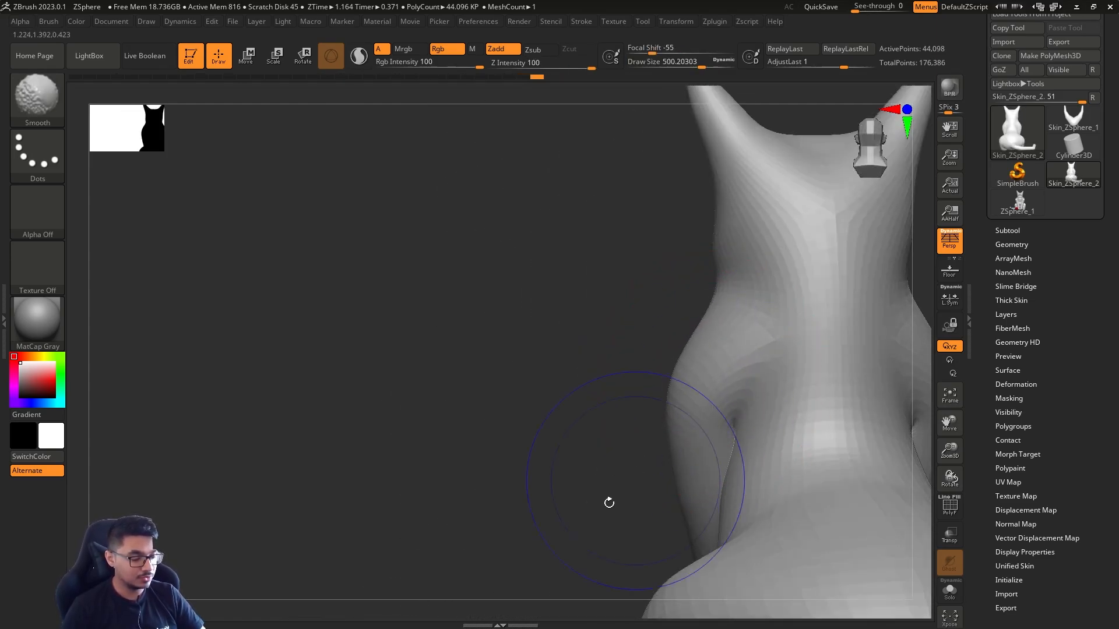
Reshape the neck and back from behind with the Move brush at a draw size of about 299, smoothing the surface
left_click_drag(609, 502, 499, 442, "alt")
key("s")
mouse_move(489, 396)
left_mouse_down()
mouse_move(452, 450)
mouse_move(382, 497)
mouse_move(400, 520)
left_mouse_up()
key("Tab")
key("Tab")
key("s")
left_click(440, 467)
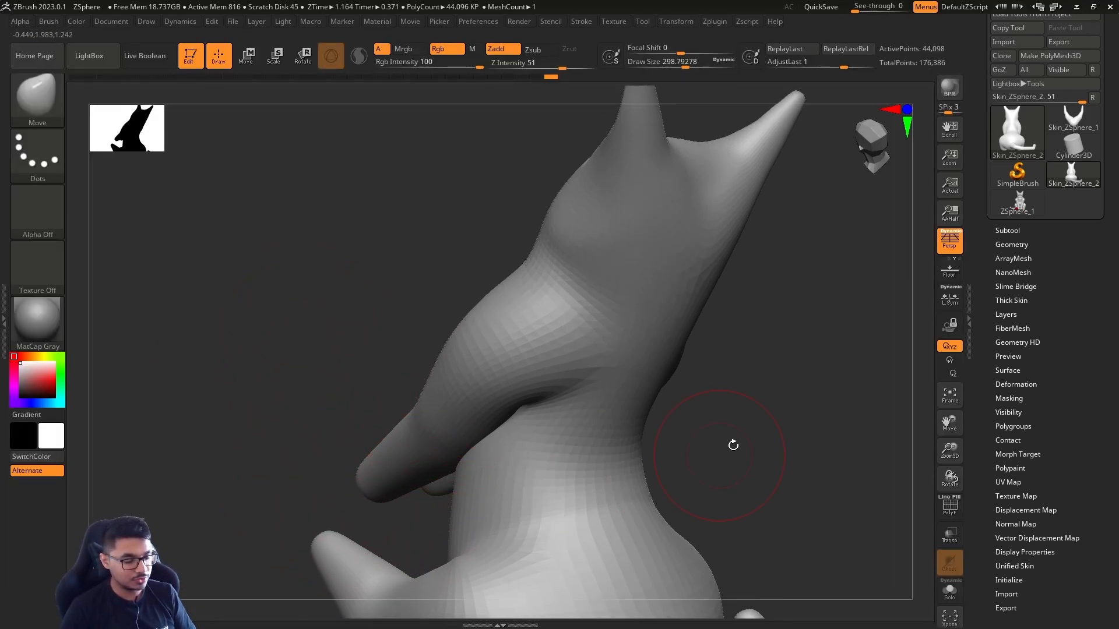
mouse_move(733, 446)
left_mouse_down()
mouse_move(712, 400)
mouse_move(677, 430)
mouse_move(677, 457)
mouse_move(685, 420)
mouse_move(663, 445)
mouse_move(676, 399)
left_mouse_up()
left_click_drag(704, 460, 725, 431)
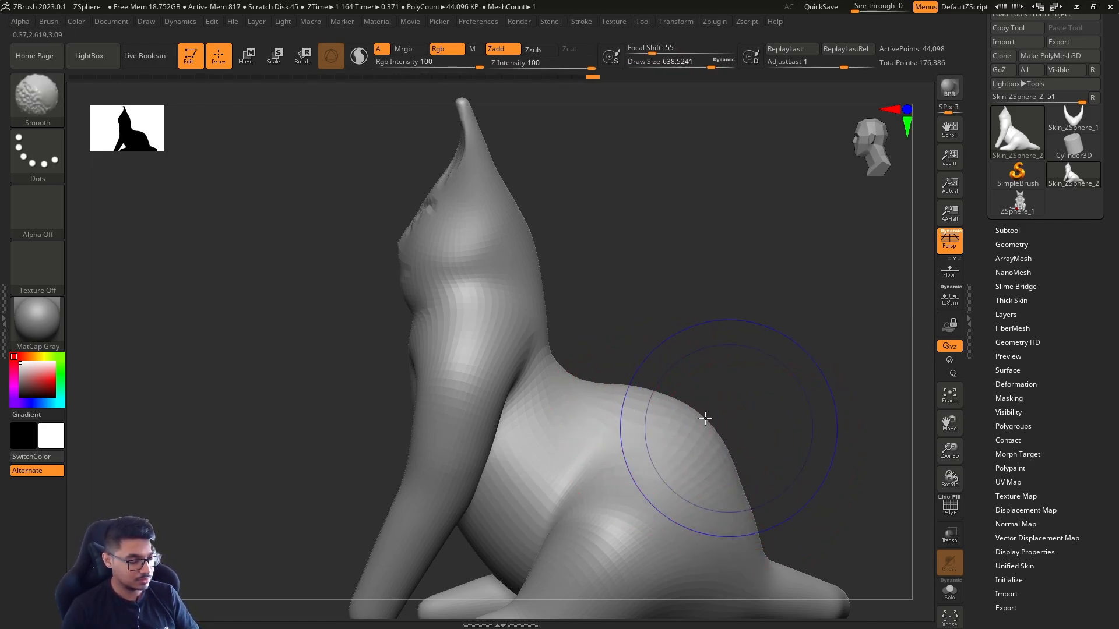
Pull the upper back outward into a slope from neck to rump with the Move brush at a draw size of about 657, and smooth it
key("s")
left_click(679, 335)
mouse_move(722, 376)
left_mouse_down("alt")
mouse_move(680, 335)
mouse_move(695, 357)
left_mouse_up("alt")
key("s")
left_click_drag(601, 318, 605, 319)
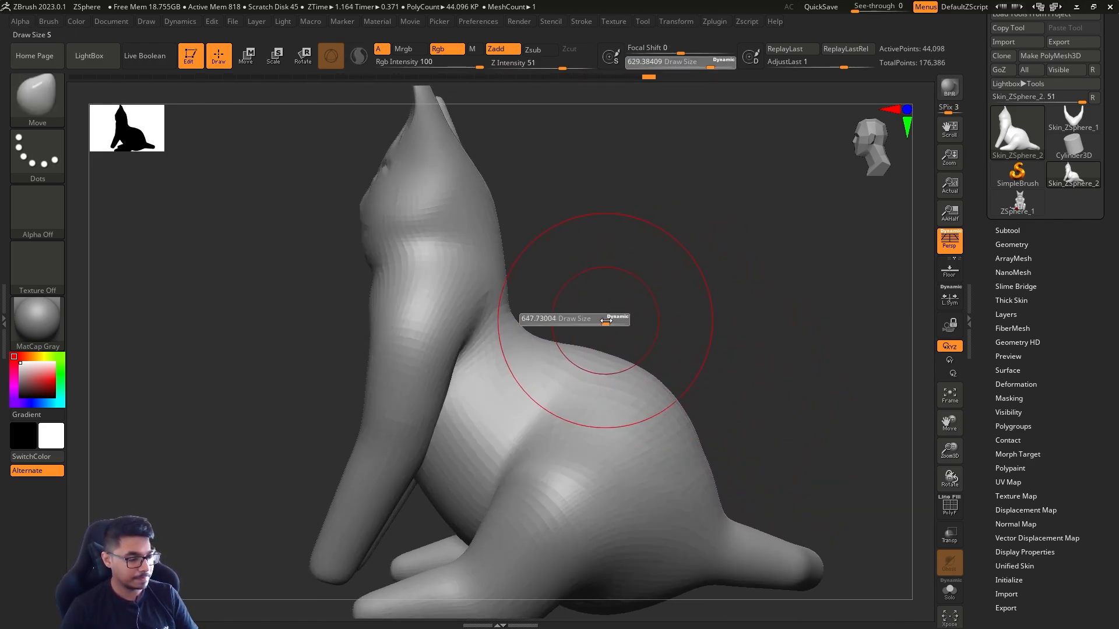
left_click_drag(529, 333, 553, 321)
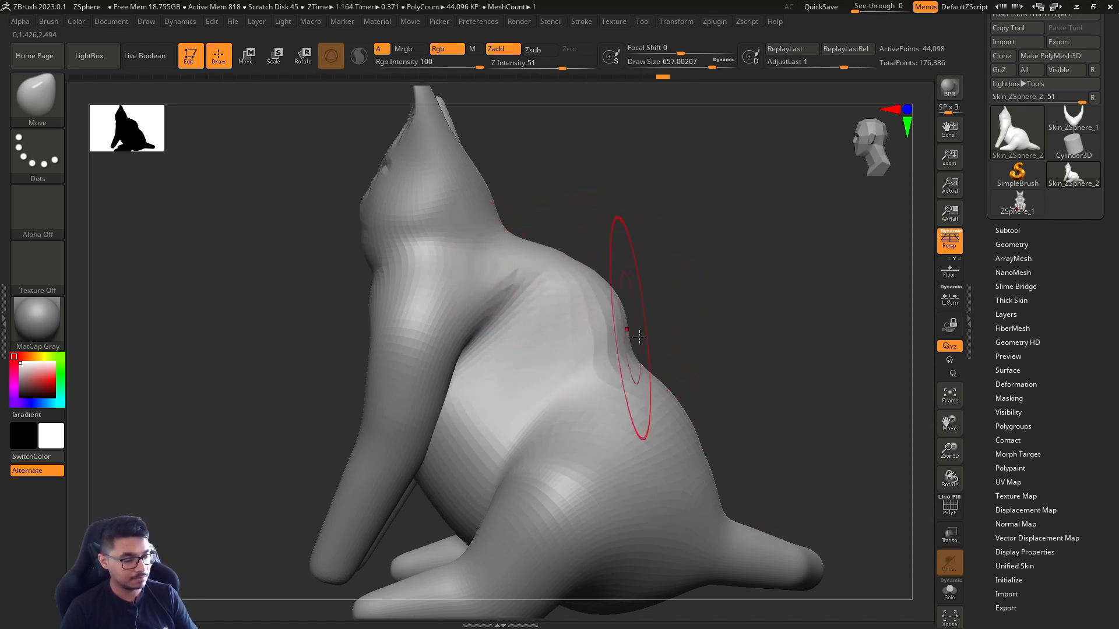
mouse_move(639, 337)
left_mouse_down()
mouse_move(665, 357)
mouse_move(678, 348)
left_mouse_up()
mouse_move(597, 279)
left_mouse_down("shift")
mouse_move(661, 385)
mouse_move(662, 357)
left_mouse_up("shift")
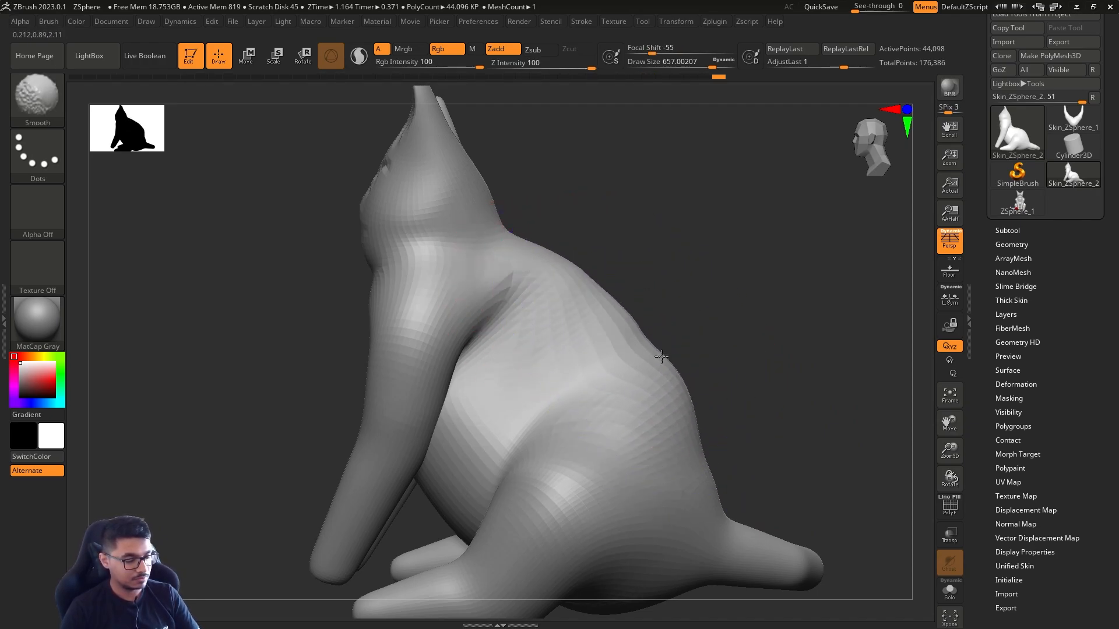
Even out the spine's curve from the opposite side with the Move brush, and smooth the back at a draw size of about 666
left_click_drag(811, 344, 659, 368, "shift")
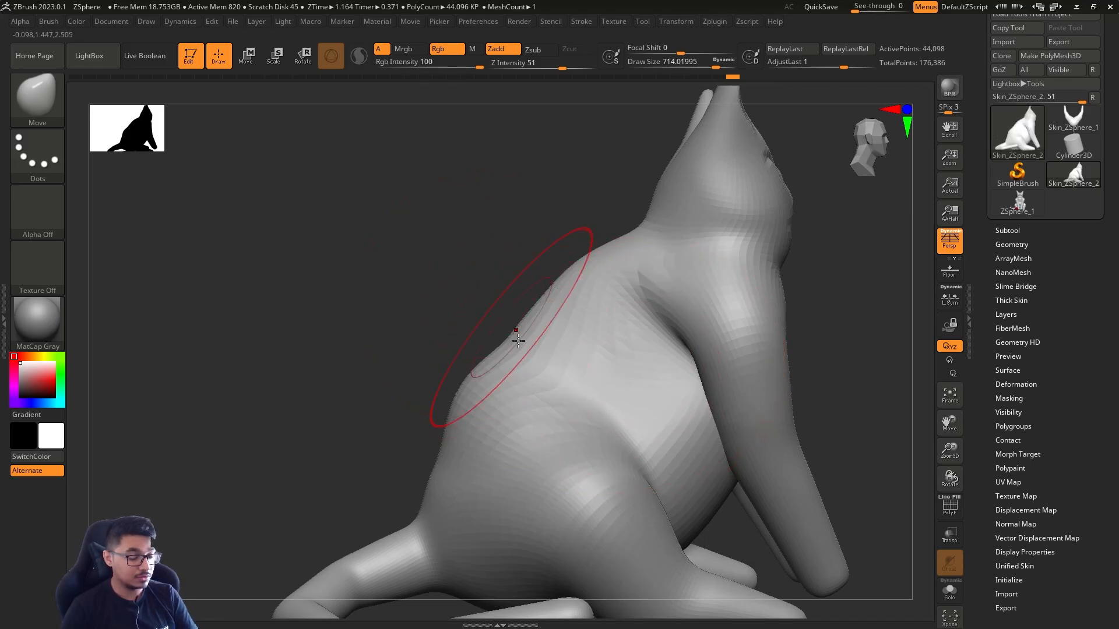
left_click_drag(398, 503, 534, 357)
key("s")
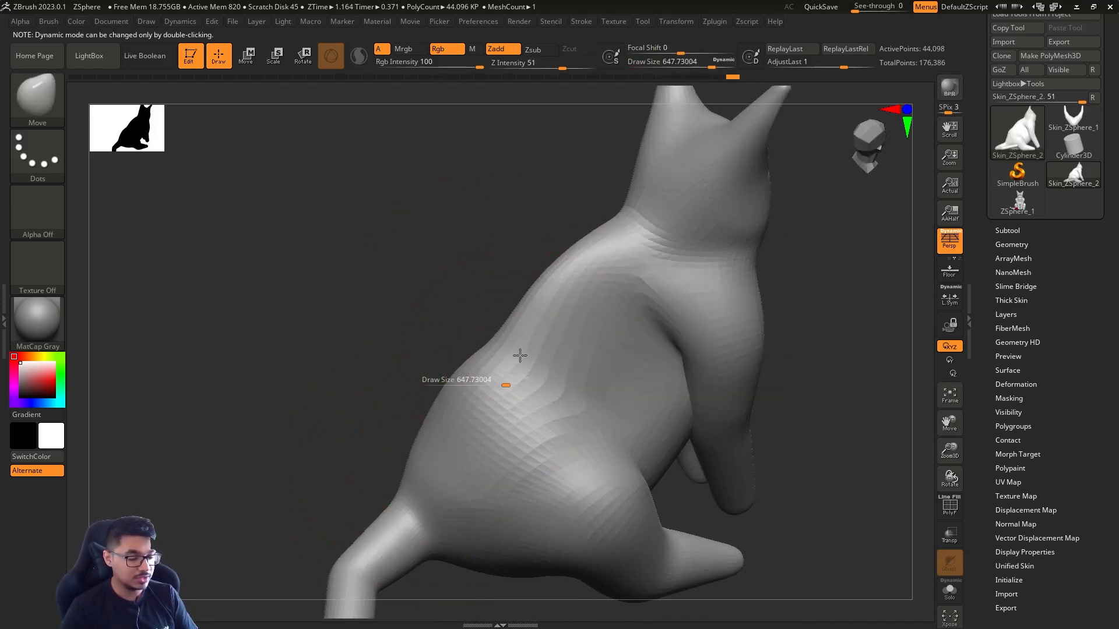
key("shift")
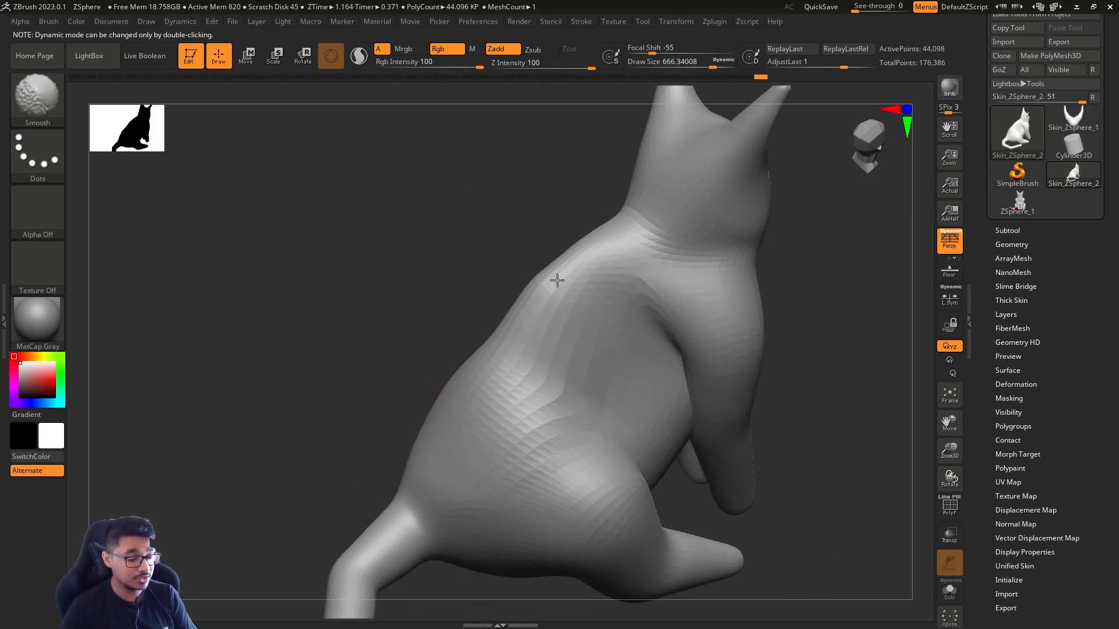
left_click_drag(326, 373, 400, 407, "shift")
mouse_move(595, 344)
left_mouse_down()
mouse_move(579, 352)
mouse_move(572, 397)
mouse_move(496, 367)
left_mouse_up()
left_click_drag(520, 305, 502, 292)
left_click_drag(664, 326, 660, 318, "shift")
Refine the torso's width and surface from behind with the Move brush, and smooth it at a draw size of about 620
key("s")
left_click_drag(659, 317, 654, 317)
left_click_drag(528, 333, 520, 364, "shift")
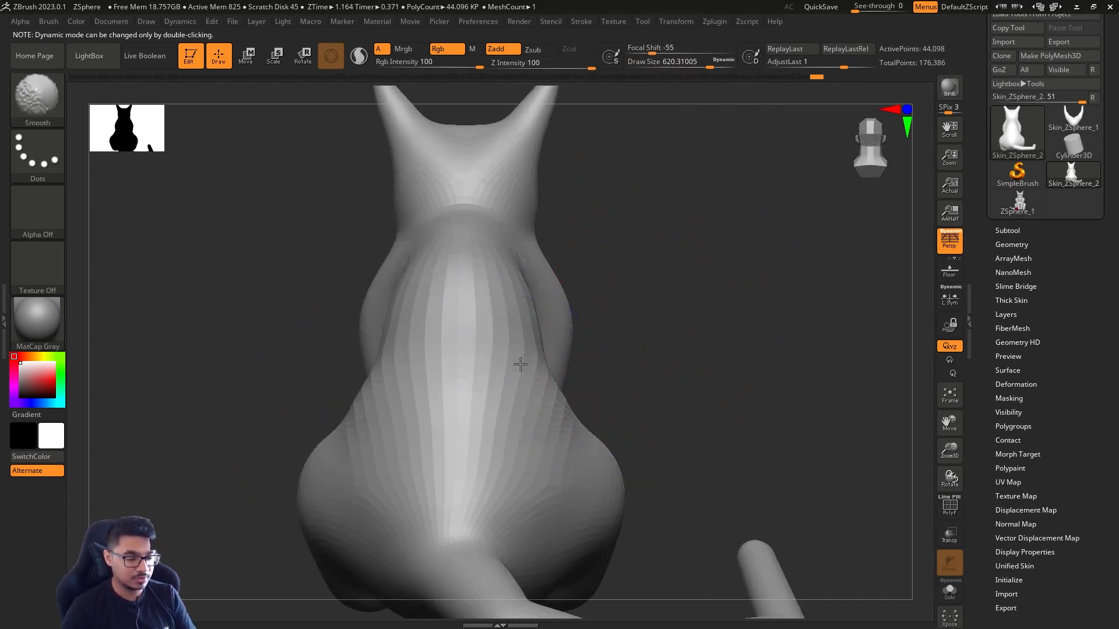
key("s")
left_click_drag(620, 360, 648, 345)
left_click_drag(484, 374, 433, 281)
left_click_drag(633, 318, 624, 262, "alt")
mouse_move(461, 292)
left_mouse_down("shift")
mouse_move(496, 289)
mouse_move(443, 348)
left_mouse_up("shift")
left_click_drag(614, 287, 618, 309, "shift")
Fill out the waist above the hips with the Move brush at a draw size of about 508, and smooth it at about 460
left_click_drag(671, 334, 677, 436, "alt")
key("s")
left_click_drag(677, 436, 675, 436)
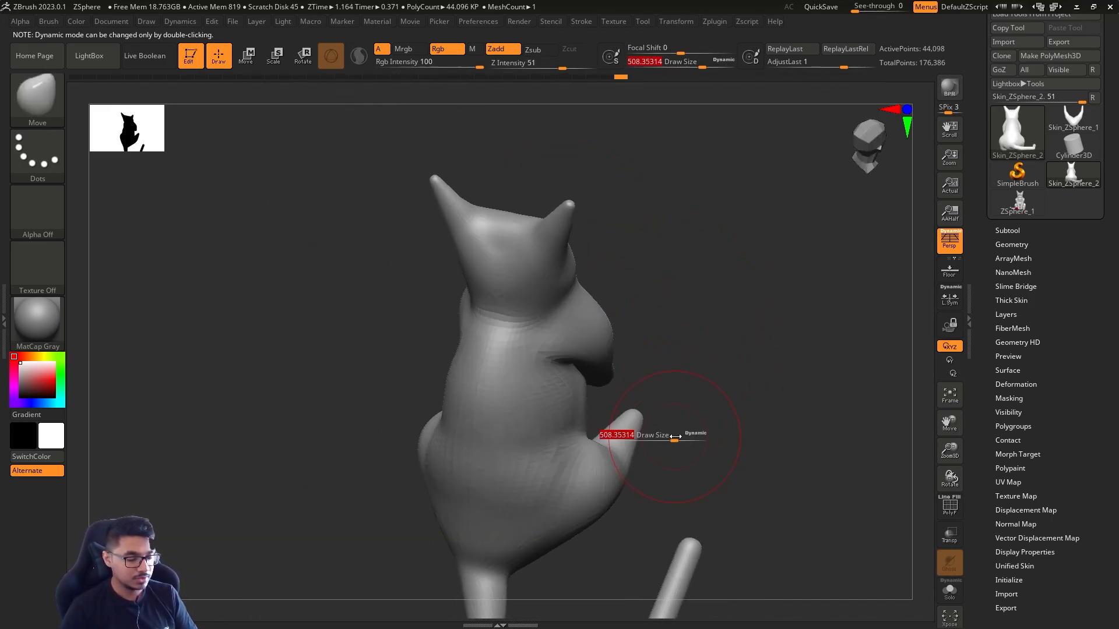
left_click_drag(559, 444, 555, 443, "shift")
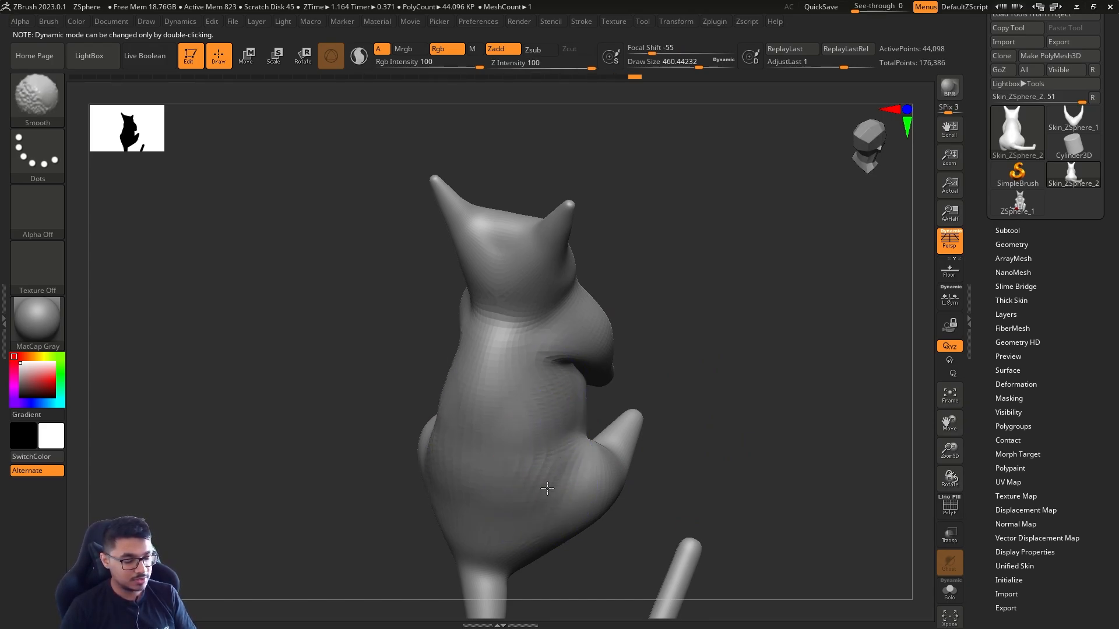
left_click_drag(662, 390, 721, 379)
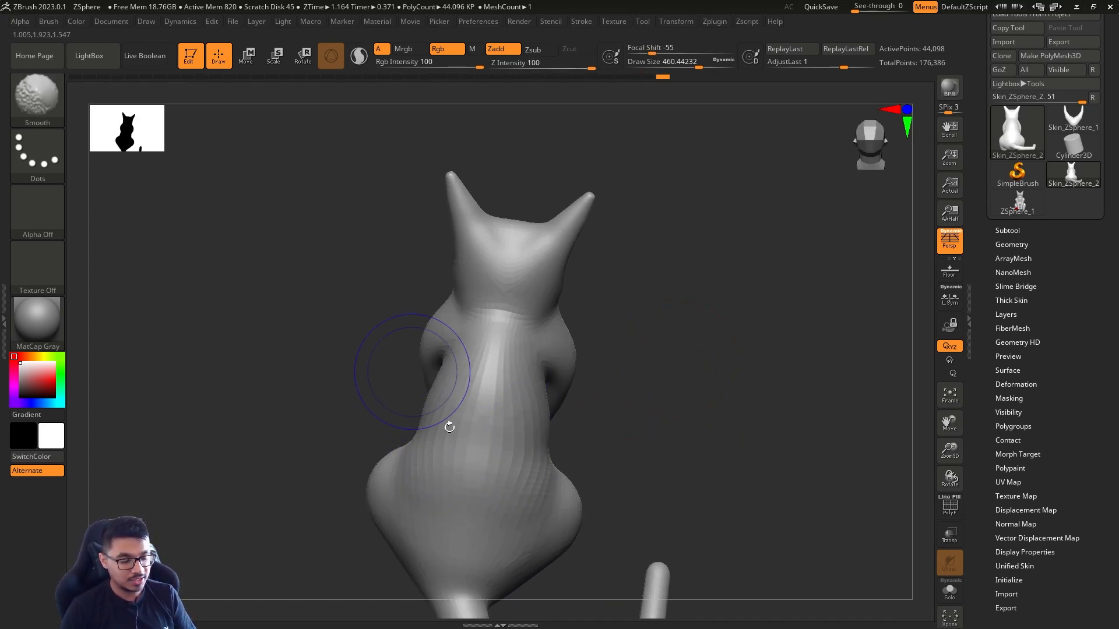
Adjust the hips and hind legs from behind and from the front with the Move brush
key("s")
left_click_drag(630, 461, 633, 462)
left_click_drag(580, 511, 575, 511)
mouse_move(626, 473)
left_mouse_down()
mouse_move(710, 452)
mouse_move(662, 390)
left_mouse_up()
mouse_move(392, 502)
left_mouse_down("shift")
mouse_move(417, 530)
mouse_move(556, 523)
left_mouse_up("shift")
left_click_drag(826, 401, 607, 398, "alt")
key("s")
mouse_move(568, 446)
left_mouse_down()
mouse_move(533, 457)
mouse_move(528, 498)
left_mouse_up()
Inflate the ends of all four legs into rounded paws with the Inflat brush at draw sizes of about 585 and 445
key("s")
left_click_drag(617, 460, 628, 464)
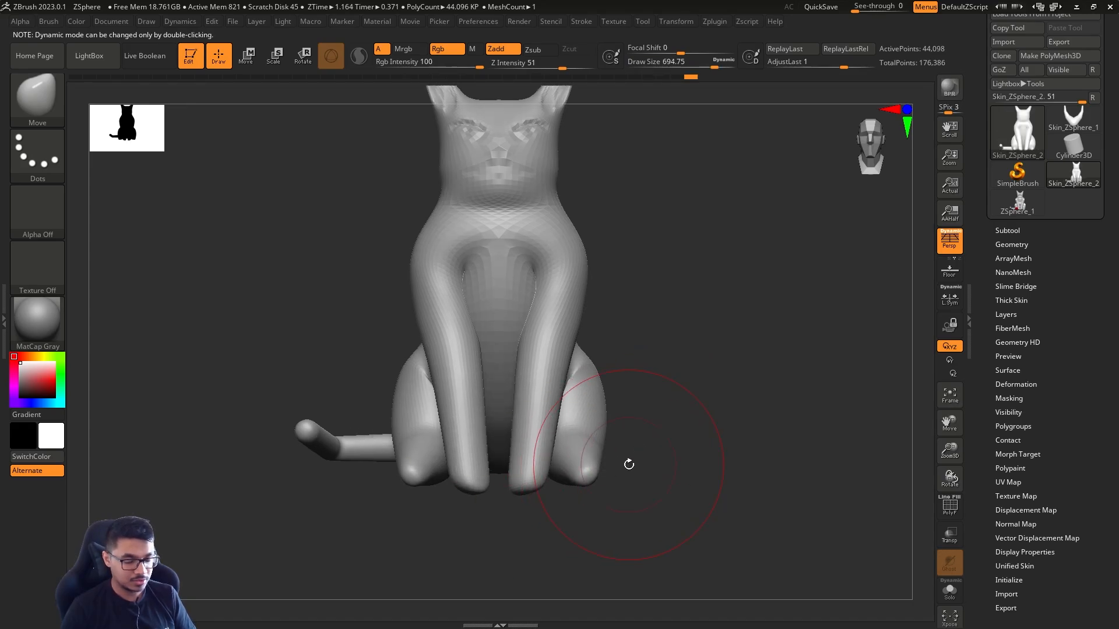
key("b")
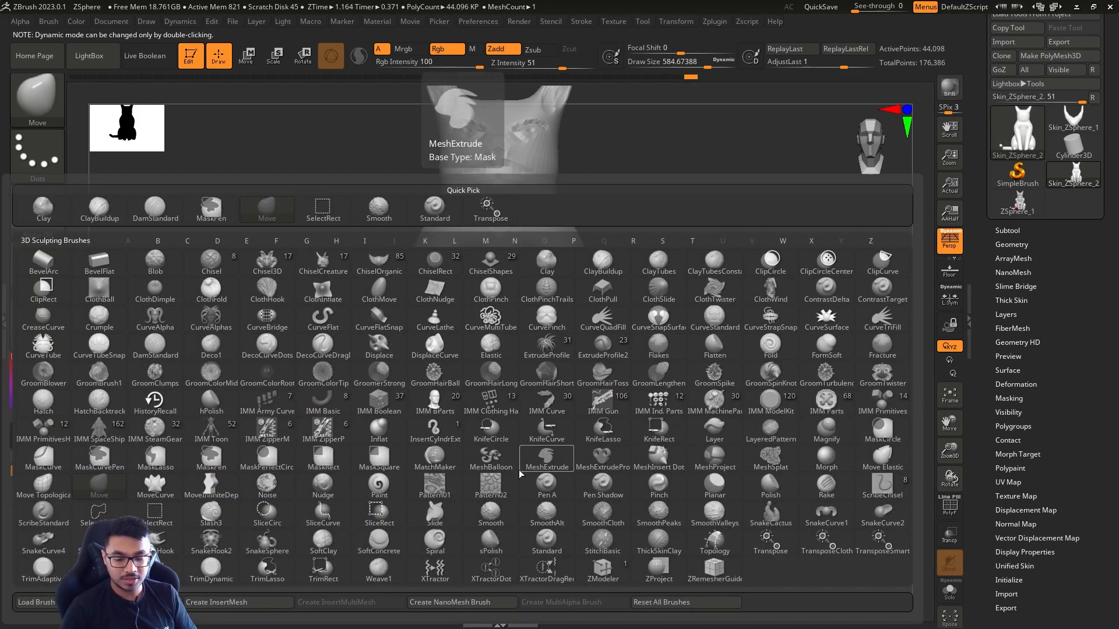
key("i")
key("n")
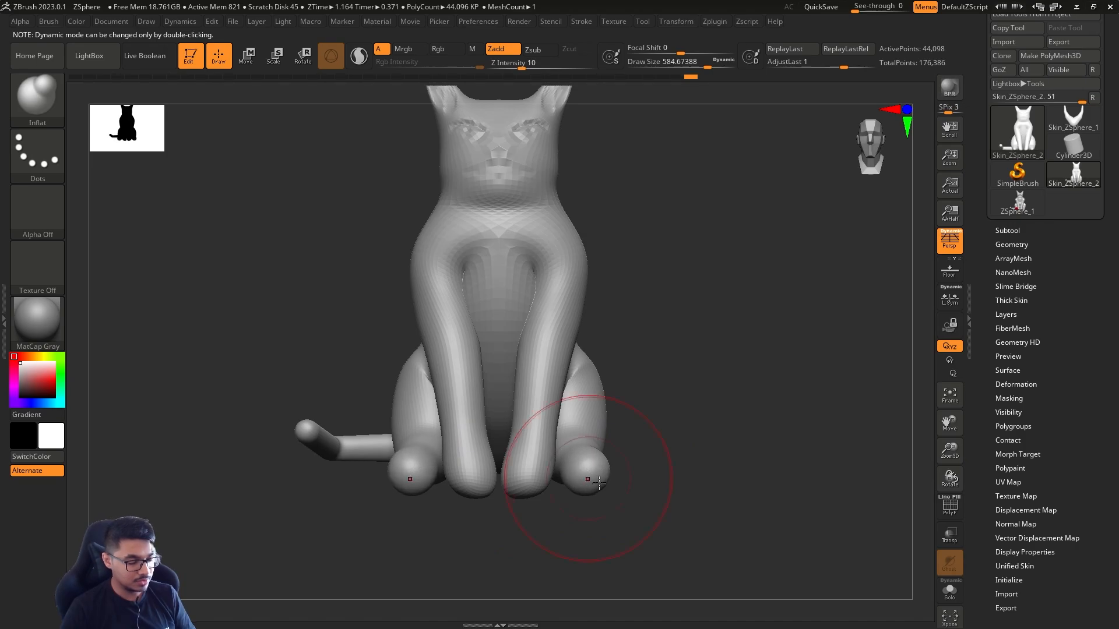
mouse_move(599, 483)
right_mouse_down()
mouse_move(542, 524)
mouse_move(554, 287)
mouse_move(657, 302)
mouse_move(650, 338)
mouse_move(641, 286)
right_mouse_up()
key("s")
left_click(649, 339)
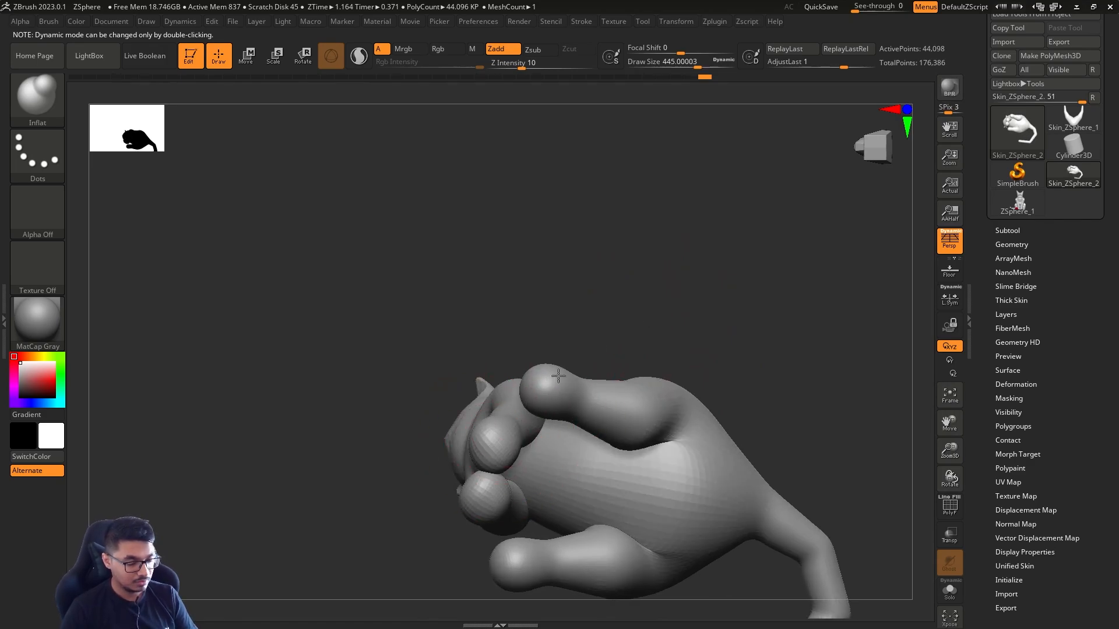
right_click_drag(558, 375, 651, 460)
right_click_drag(664, 341, 664, 418)
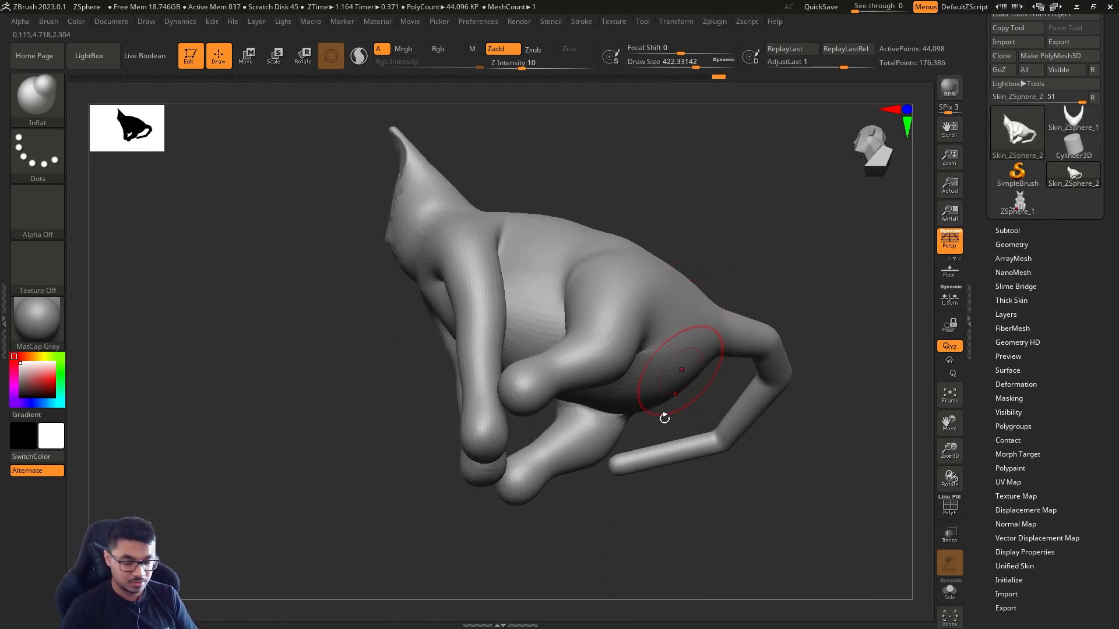
Flatten the undersides of all four paws with the Flatten brush at a draw size of about 437
key("b")
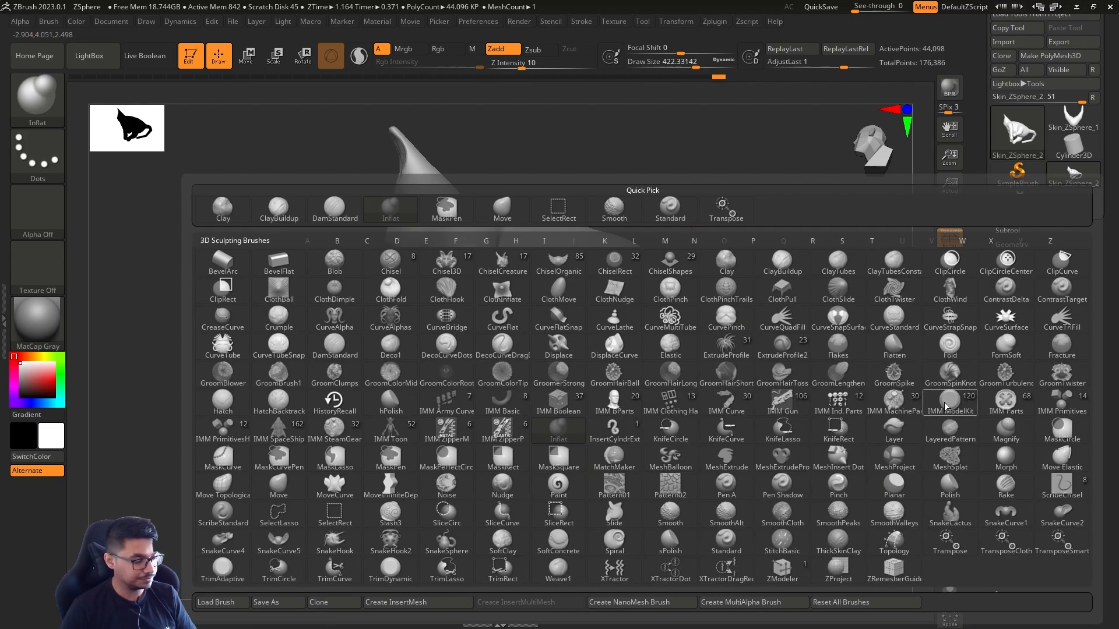
left_click(885, 352)
right_click_drag(556, 504, 507, 408)
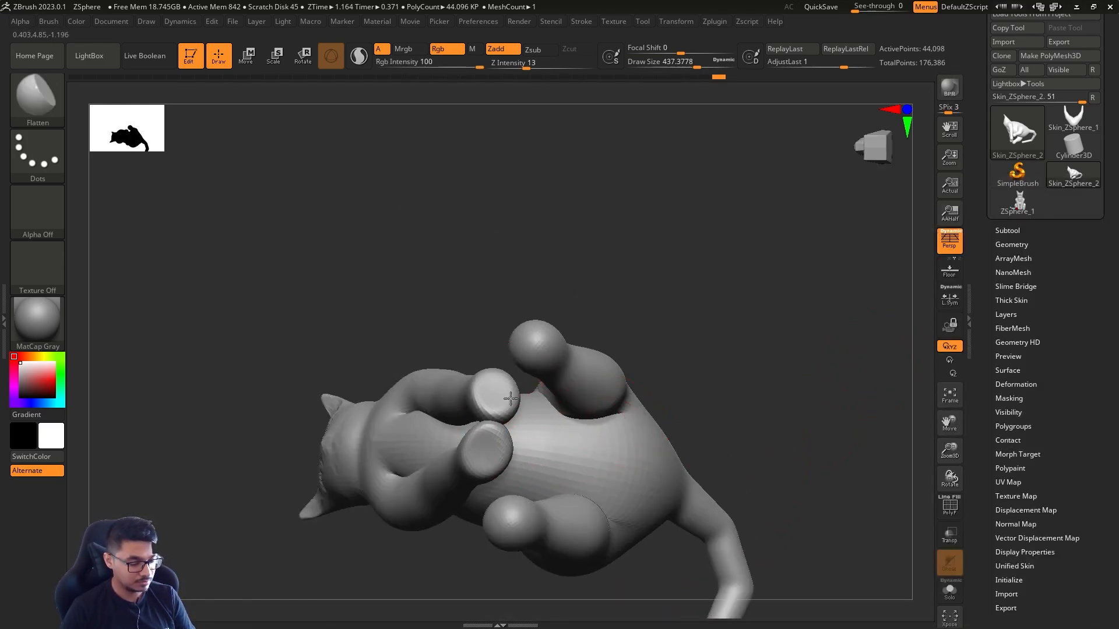
key("ctrl+z")
left_click_drag(544, 344, 549, 352)
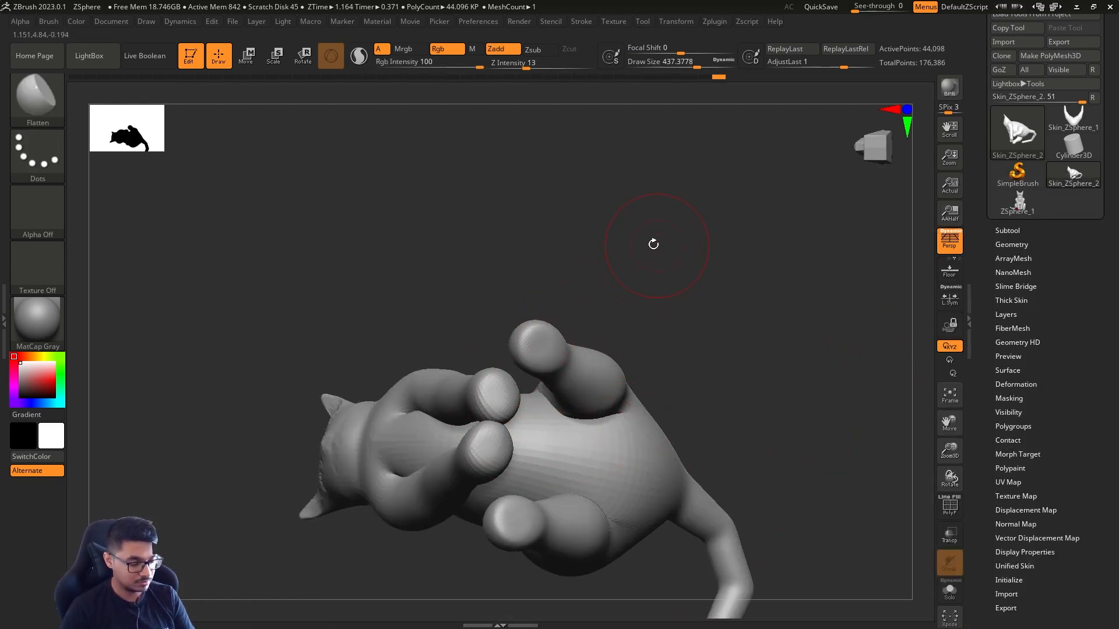
right_click_drag(653, 244, 505, 427)
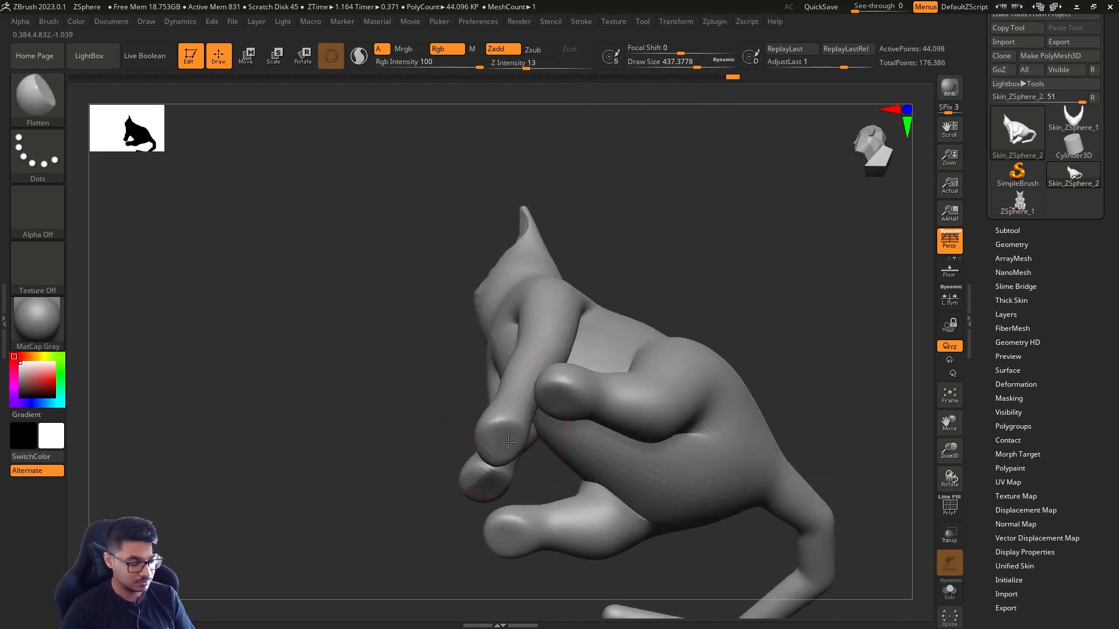
right_click_drag(507, 479, 762, 312, "shift")
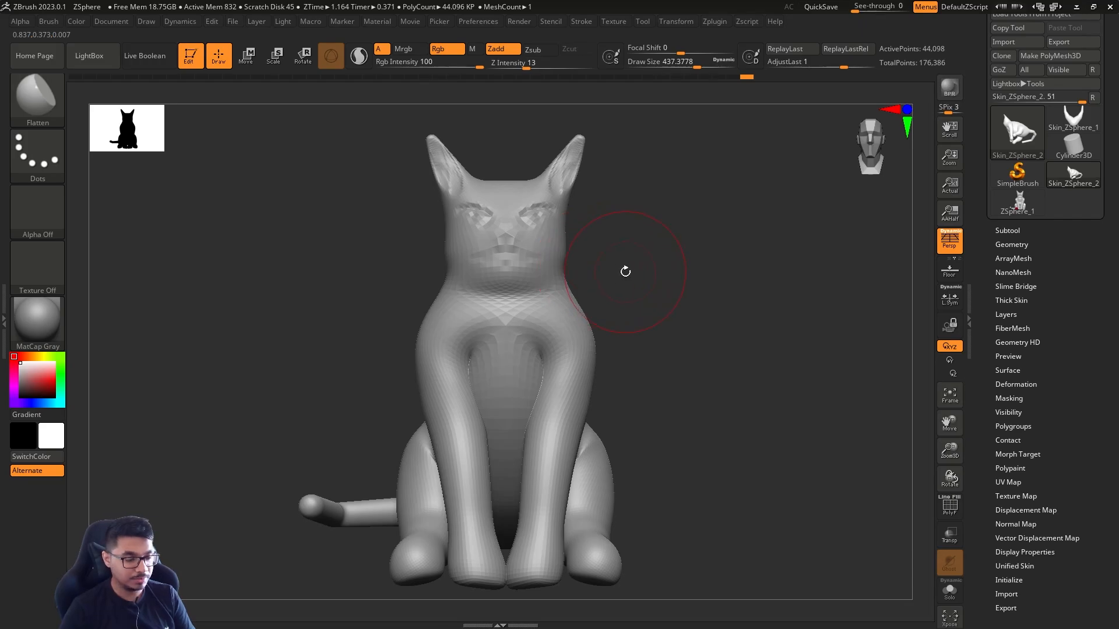
Return to the highest subdivision level, subdivide the mesh once more, and carve nose detail with the DamStandard brush at a draw size of about 80
key("d")
key("s")
left_click_drag(617, 287, 604, 287)
right_click_drag(612, 291, 672, 404, "ctrl")
key("s")
left_click_drag(667, 334, 646, 334)
right_click_drag(685, 282, 647, 437, "alt")
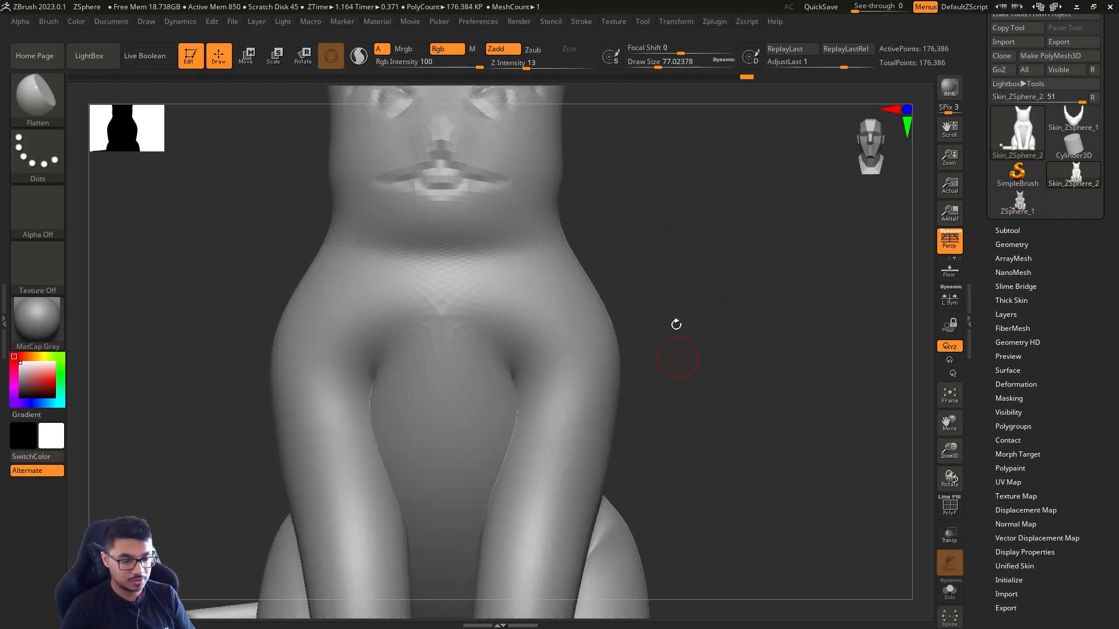
key("f")
key("b")
key("d")
key("s")
key("ctrl+d")
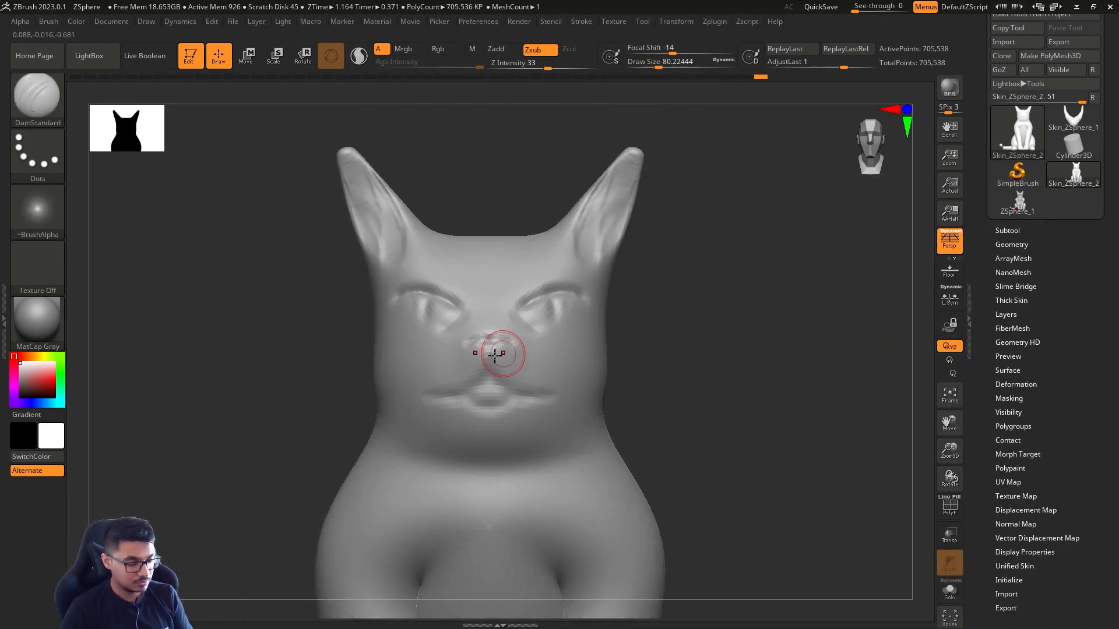
right_click_drag(752, 378, 654, 419, "shift")
Drop two subdivision levels and reshape the lower face with the Move brush
key("shift+d")
key("shift+d")
key("b")
key("m")
key("v")
key("s")
left_click_drag(450, 467, 473, 467)
mouse_move(448, 501)
right_mouse_down()
mouse_move(471, 513)
mouse_move(475, 425)
mouse_move(457, 379)
mouse_move(550, 292)
mouse_move(598, 314)
mouse_move(647, 175)
mouse_move(722, 235)
mouse_move(612, 333)
right_mouse_up()
Pull the nose and muzzle forward with the Move brush, working at a coarser subdivision level
key("d")
key("d")
key("s")
left_click_drag(590, 335, 585, 335)
key("shift+d")
key("shift+d")
key("shift+d")
mouse_move(588, 341)
right_mouse_down()
mouse_move(602, 389)
mouse_move(691, 350)
right_mouse_up()
left_click_drag(554, 292, 536, 298)
mouse_move(670, 338)
right_mouse_down()
mouse_move(744, 327)
mouse_move(688, 350)
right_mouse_up()
left_click_drag(636, 473, 623, 478)
Refine the muzzle across subdivision levels with the Move brush, and smooth its bridge at a draw size of about 192
key("shift+d")
key("shift+d")
key("s")
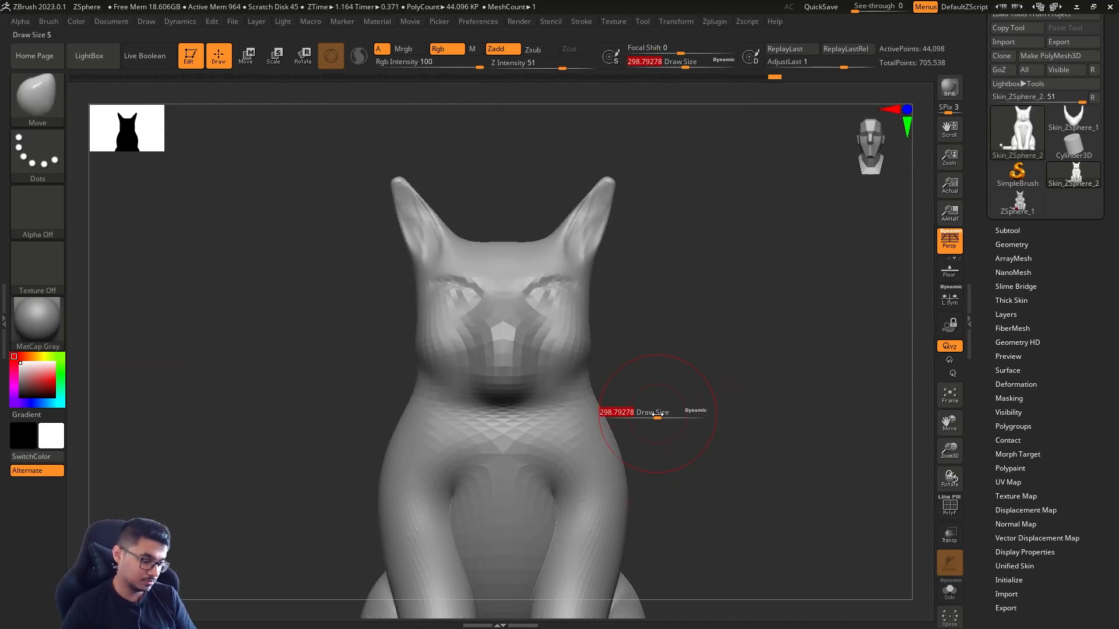
key("d")
key("d")
right_click_drag(657, 415, 549, 402)
key("s")
left_click_drag(559, 402, 550, 402)
mouse_move(549, 403)
right_mouse_down()
mouse_move(674, 359)
mouse_move(757, 350)
right_mouse_up()
right_click_drag(699, 408, 699, 327, "ctrl")
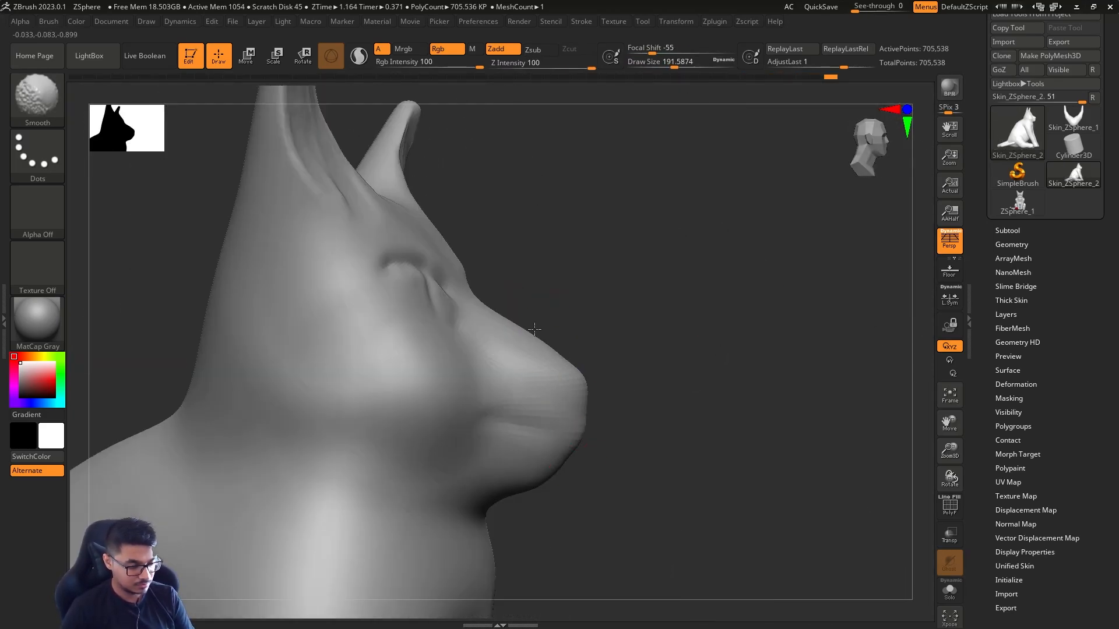
Adjust the muzzle profile, enlarge the Move brush to a draw size of about 365, and drop two subdivision levels
mouse_move(464, 224)
right_mouse_down()
mouse_move(300, 140)
mouse_move(165, 362)
mouse_move(146, 350)
right_mouse_up()
mouse_move(513, 350)
right_mouse_down()
mouse_move(458, 364)
mouse_move(548, 359)
right_mouse_up()
key("s")
left_click_drag(558, 355, 570, 355)
right_click_drag(569, 355, 497, 338)
mouse_move(355, 455)
right_mouse_down()
mouse_move(348, 465)
mouse_move(379, 548)
right_mouse_up()
key("shift+d")
key("shift+d")
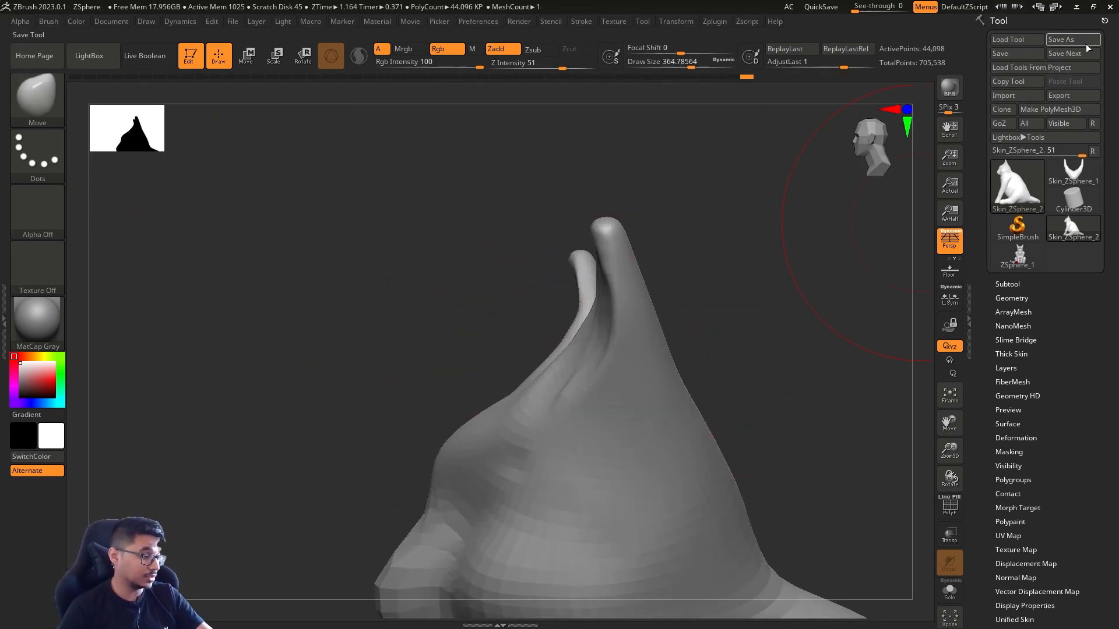
Save the tool to disk under the file name Cat
left_click(1073, 39)
left_click(469, 140)
type("Cat")
key("Return")
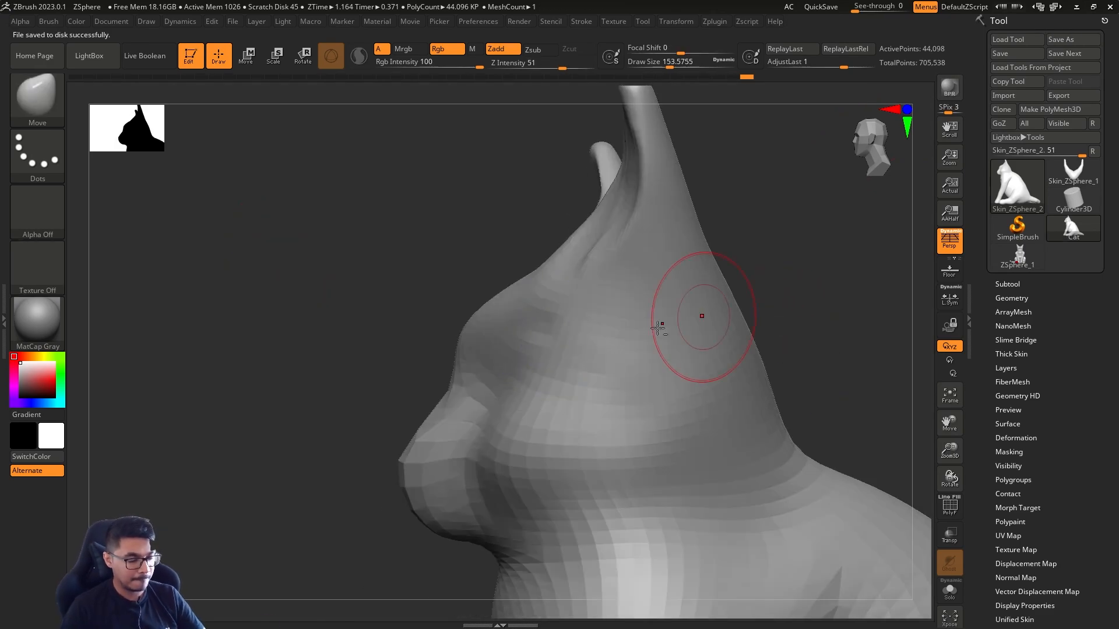
Reshape the head and ears in profile with the Move brush, ending at a draw size of about 207
left_click_drag(464, 387, 478, 355)
left_click_drag(577, 231, 601, 248)
key("s")
mouse_move(613, 215)
right_mouse_down("alt")
mouse_move(609, 325)
mouse_move(548, 297)
right_mouse_up("alt")
left_click_drag(404, 266, 415, 248)
left_click_drag(356, 327, 366, 341)
key("s")
mouse_move(594, 233)
left_mouse_down()
mouse_move(583, 226)
mouse_move(616, 234)
left_mouse_up()
mouse_move(670, 245)
right_mouse_down()
mouse_move(542, 248)
mouse_move(680, 214)
mouse_move(604, 242)
mouse_move(682, 245)
right_mouse_up()
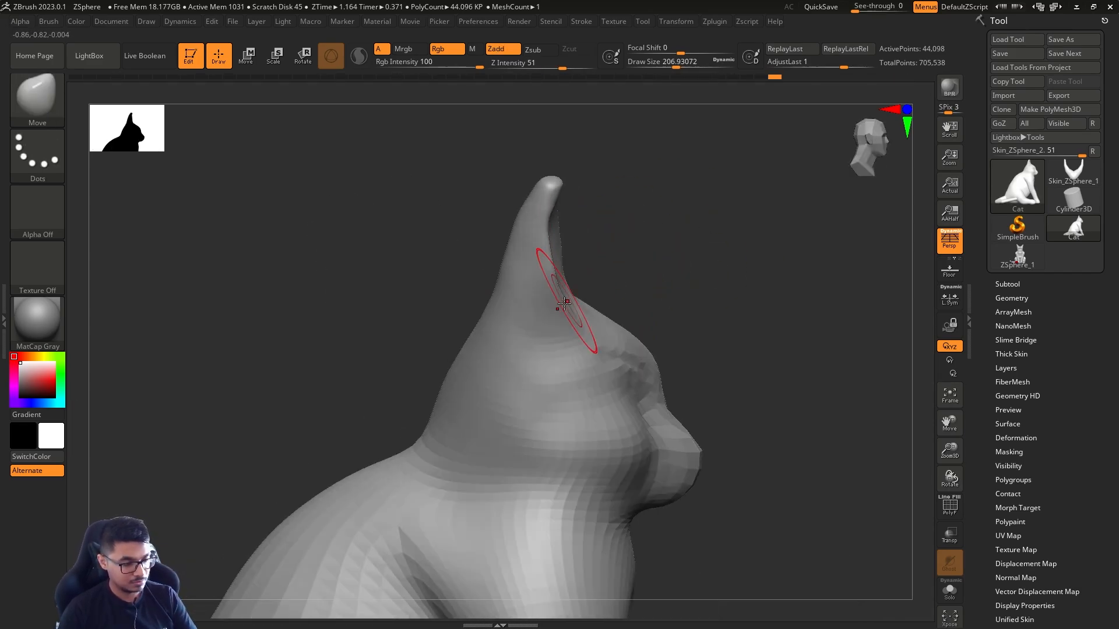
left_click_drag(548, 195, 558, 180)
Build up the inner edges of the ears with the ClayBuildup brush at a draw size of about 83
right_click_drag(775, 174, 695, 173, "shift")
left_click_drag(695, 173, 524, 175, "shift")
left_click_drag(455, 184, 438, 189)
left_click_drag(810, 326, 409, 470)
key("b")
key("c")
key("b")
left_click_drag(460, 292, 457, 273)
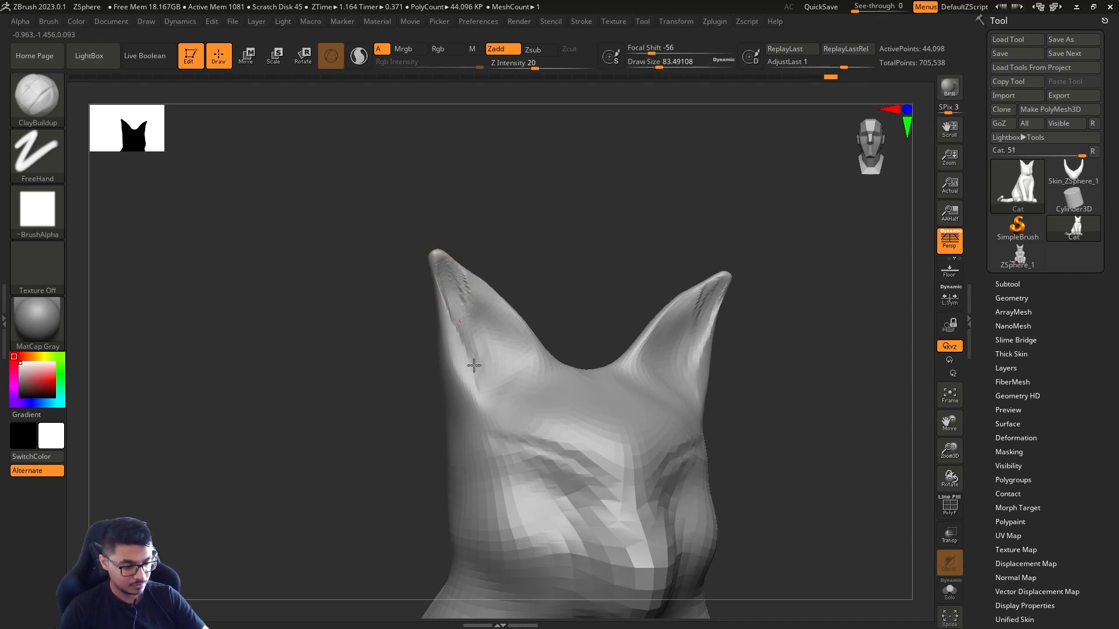
left_click_drag(460, 315, 438, 268, "shift")
mouse_move(810, 373)
left_mouse_down()
mouse_move(744, 285)
mouse_move(722, 402)
left_mouse_up()
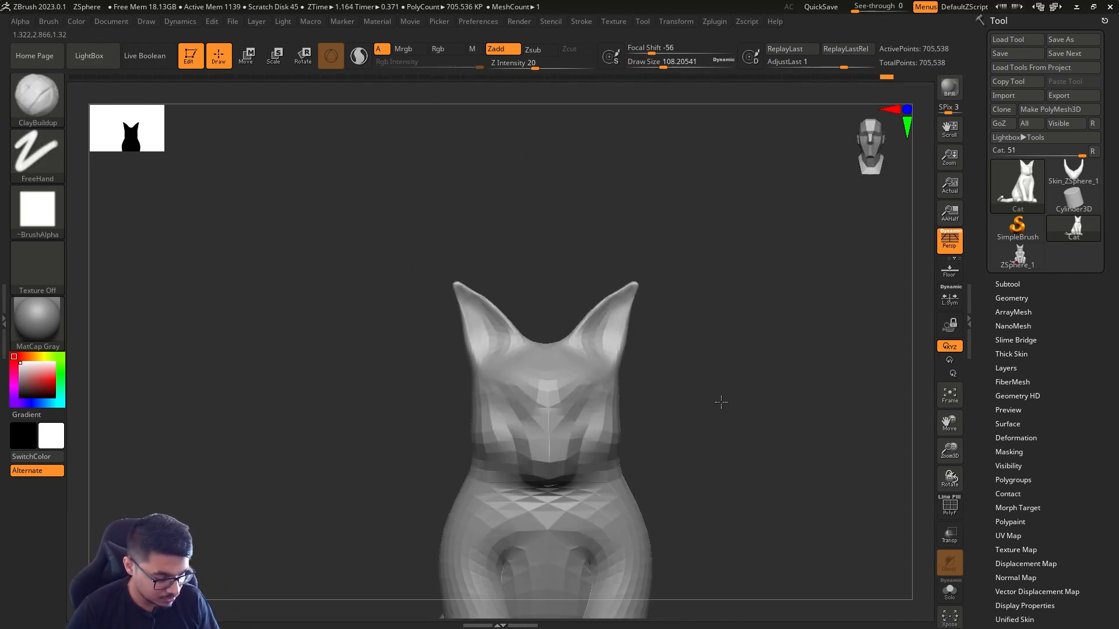
Bring the mesh back to its highest subdivision level and frame the face from the front
right_click_drag(722, 402, 729, 454, "ctrl")
key("d")
left_click_drag(630, 373, 672, 397, "shift")
key("d")
mouse_move(728, 361)
left_mouse_down()
mouse_move(747, 334)
mouse_move(779, 368)
mouse_move(773, 350)
mouse_move(740, 344)
left_mouse_up()
left_click_drag(706, 420, 705, 489)
left_click_drag(740, 350, 810, 350, "shift")
right_click_drag(810, 350, 782, 392, "ctrl")
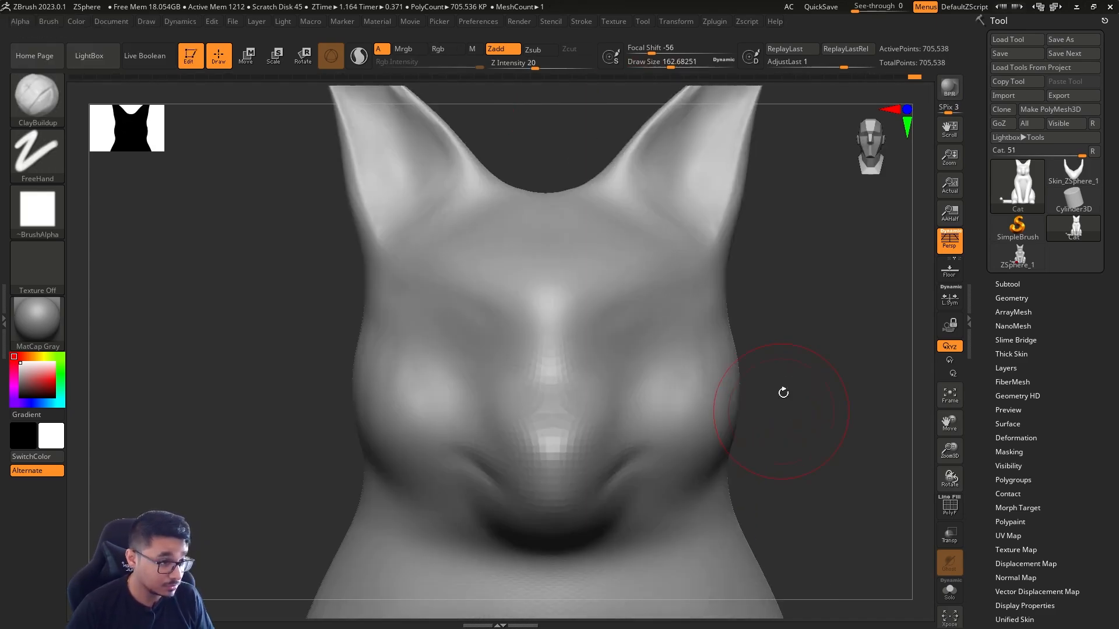
Build up the brows and the area around the eye sockets with ClayBuildup at a draw size of about 124
key("bracketleft")
left_click_drag(574, 379, 659, 281)
left_click_drag(691, 328, 699, 361)
left_click_drag(688, 303, 589, 361, "shift")
key("s")
left_click_drag(571, 328, 568, 327)
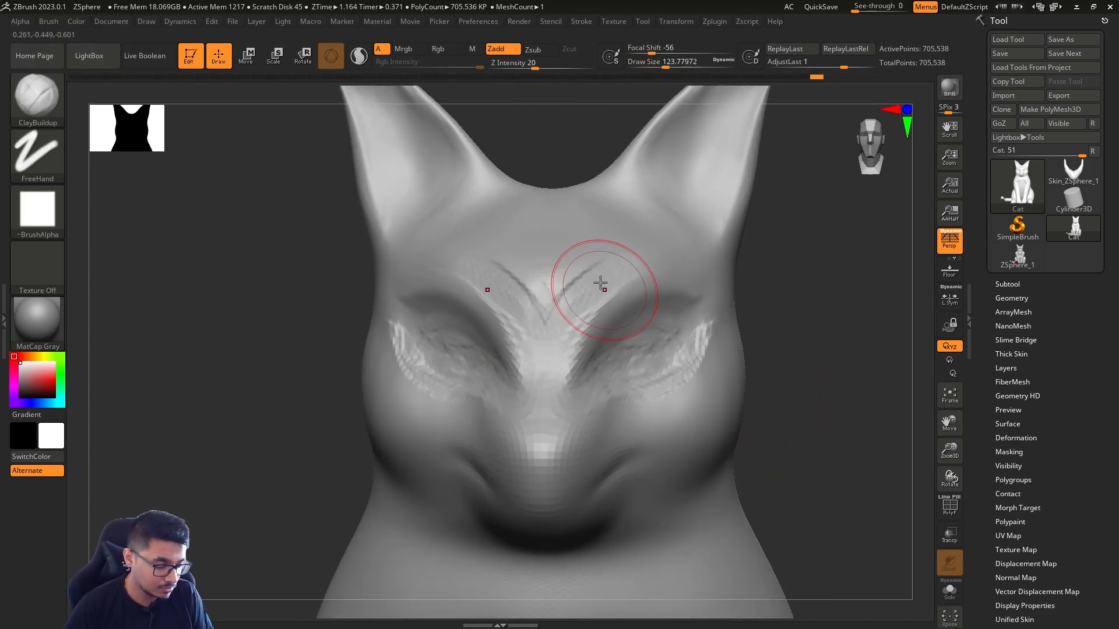
Drop one subdivision level and reshape the eye area and cheeks with the Move brush at a draw size of about 192
key("shift+d")
mouse_move(525, 349)
right_mouse_down()
mouse_move(570, 360)
mouse_move(583, 397)
right_mouse_up()
left_click_drag(417, 349, 427, 375, "shift")
mouse_move(428, 375)
right_mouse_down()
mouse_move(470, 382)
mouse_move(495, 326)
right_mouse_up()
left_click_drag(431, 361, 417, 334, "shift")
left_click_drag(863, 317, 797, 317)
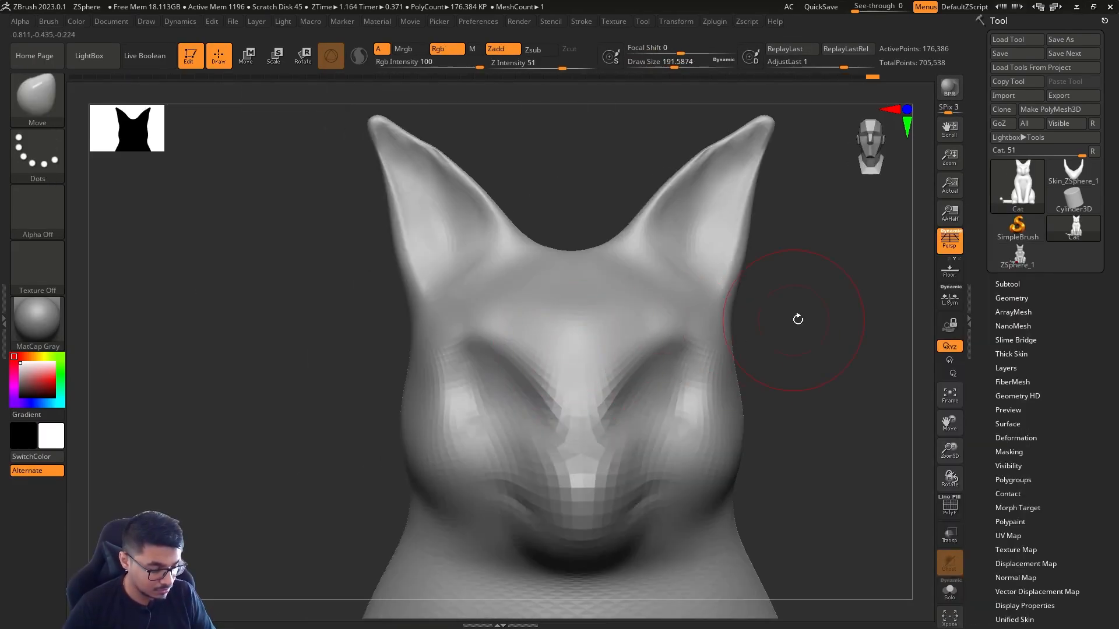
right_click_drag(796, 317, 797, 344, "ctrl")
mouse_move(757, 367)
left_mouse_down()
mouse_move(839, 367)
mouse_move(769, 366)
left_mouse_up()
Carve creases around the eyes with the DamStandard brush at a draw size of about 124
key("b")
key("d")
mouse_move(769, 367)
right_mouse_down("ctrl")
mouse_move(768, 343)
mouse_move(740, 371)
mouse_move(735, 335)
right_mouse_up("ctrl")
key("s")
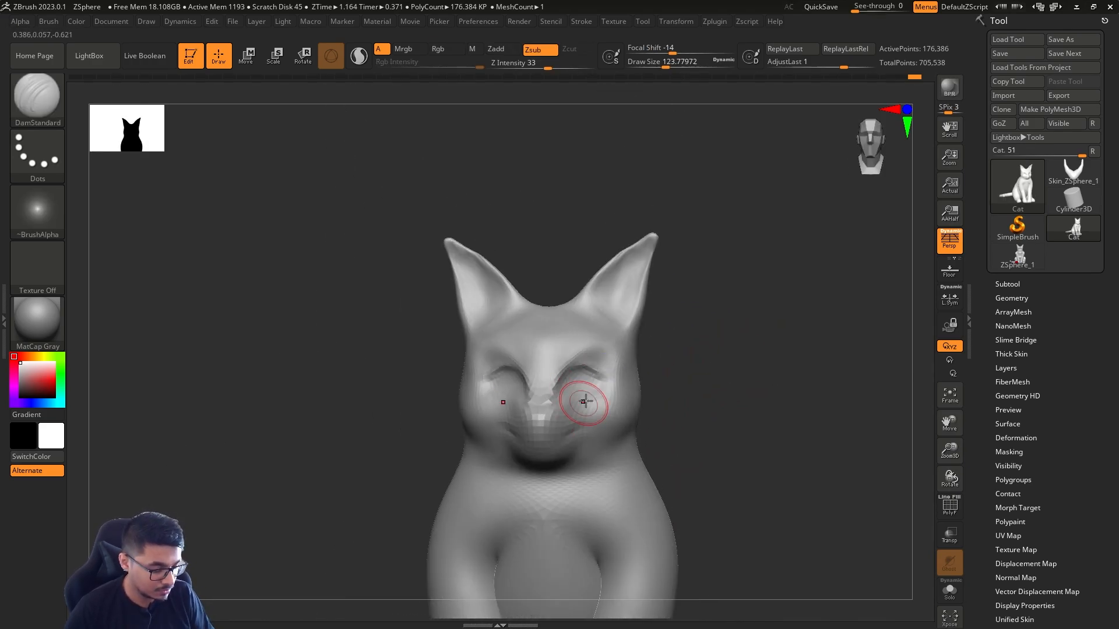
left_click_drag(581, 342, 591, 352, "shift")
mouse_move(591, 352)
right_mouse_down()
mouse_move(697, 402)
mouse_move(693, 367)
right_mouse_up()
key("s")
left_click_drag(487, 327, 501, 327)
Adjust the nose tip in side profile with the Move brush at a draw size of about 358
mouse_move(699, 350)
right_mouse_down()
mouse_move(617, 327)
mouse_move(717, 373)
mouse_move(717, 362)
right_mouse_up()
key("b")
key("m")
key("v")
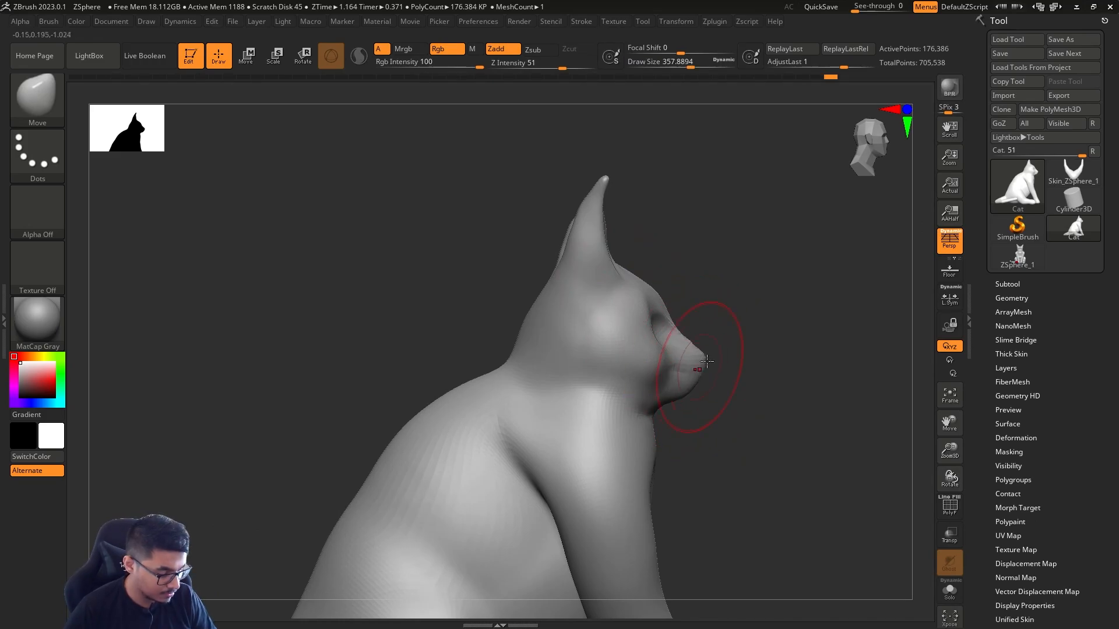
left_click_drag(707, 361, 703, 371)
mouse_move(757, 408)
right_mouse_down()
mouse_move(814, 418)
mouse_move(830, 352)
mouse_move(789, 380)
mouse_move(699, 397)
right_mouse_up()
Return to the highest subdivision level and fill out the muzzle with ClayBuildup at a draw size of about 74
key("d")
key("b")
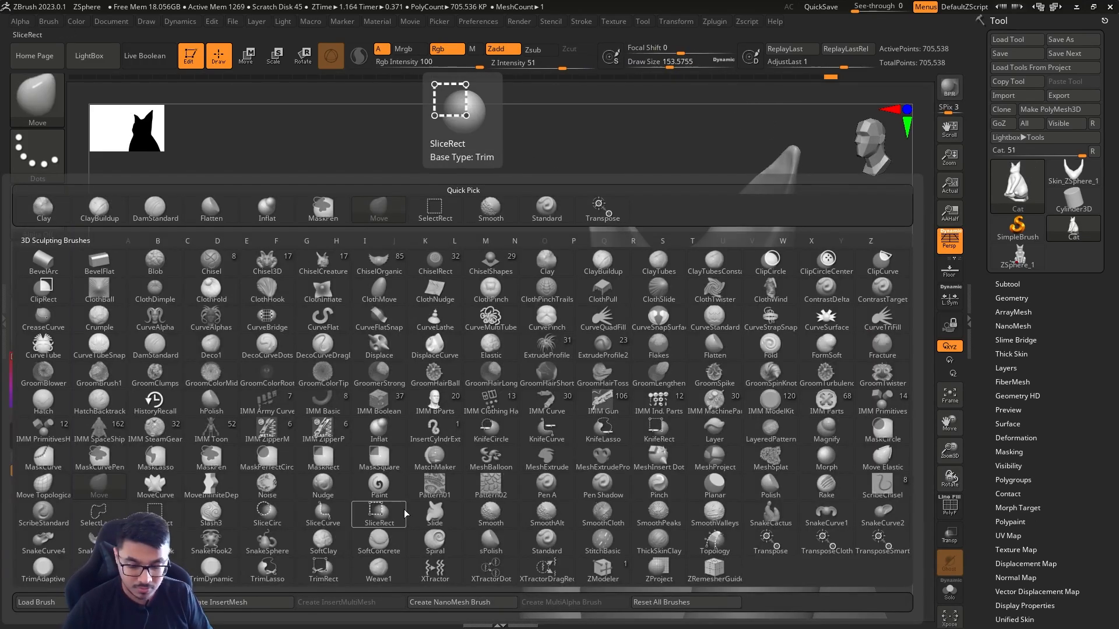
key("c")
key("b")
left_click_drag(609, 350, 602, 373)
right_click_drag(816, 379, 752, 376)
left_click_drag(714, 364, 722, 374, "shift")
right_click_drag(758, 373, 757, 355, "ctrl")
right_click_drag(723, 397, 738, 421)
Append a sphere to the cat as a new subtool
left_click(1007, 285)
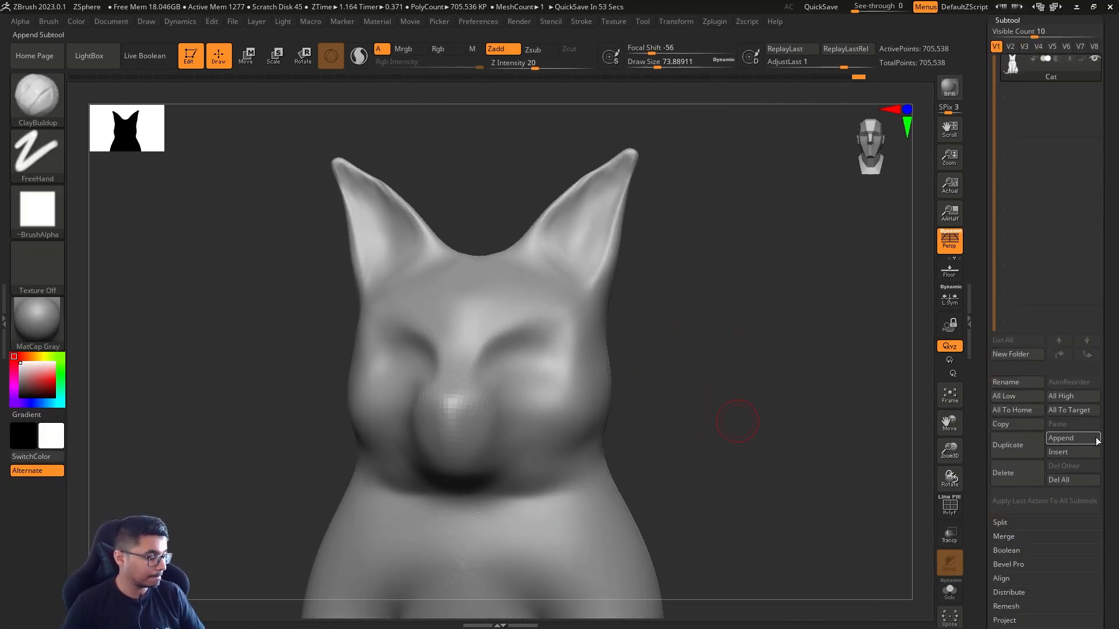
left_click(1068, 441)
left_click(567, 407, "alt")
Select the appended sphere, scale it down to eyeball size and position it at one eye socket
key("r")
left_click_drag(474, 385, 449, 408)
right_click_drag(699, 385, 816, 385)
left_click_drag(454, 370, 411, 371)
right_click_drag(816, 385, 699, 385)
left_click_drag(469, 321, 516, 316)
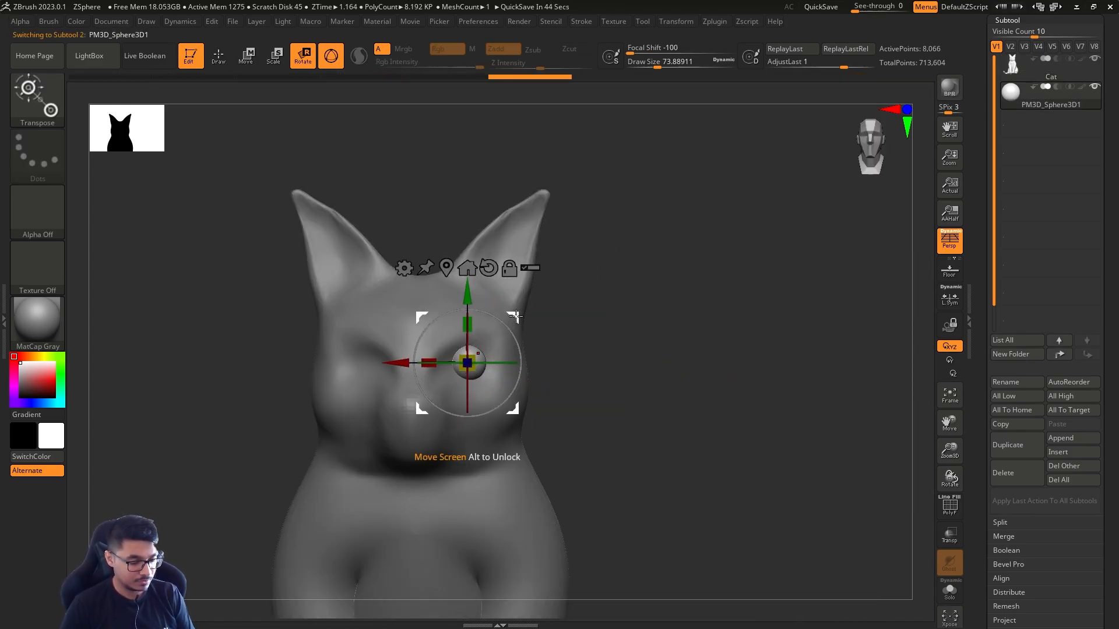
right_click_drag(585, 345, 631, 357, "alt")
Mirror the eyeball sphere to the other side of the face with SubTool Master, keeping both eyes in one subtool
key("q")
left_click(714, 21)
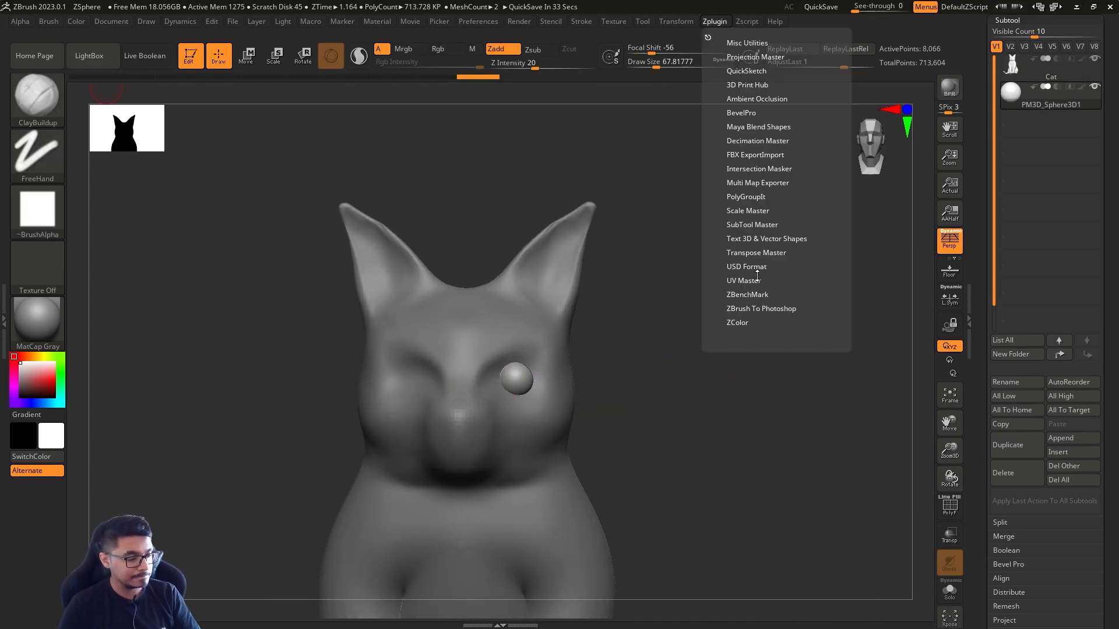
left_click(772, 252)
left_click(752, 224)
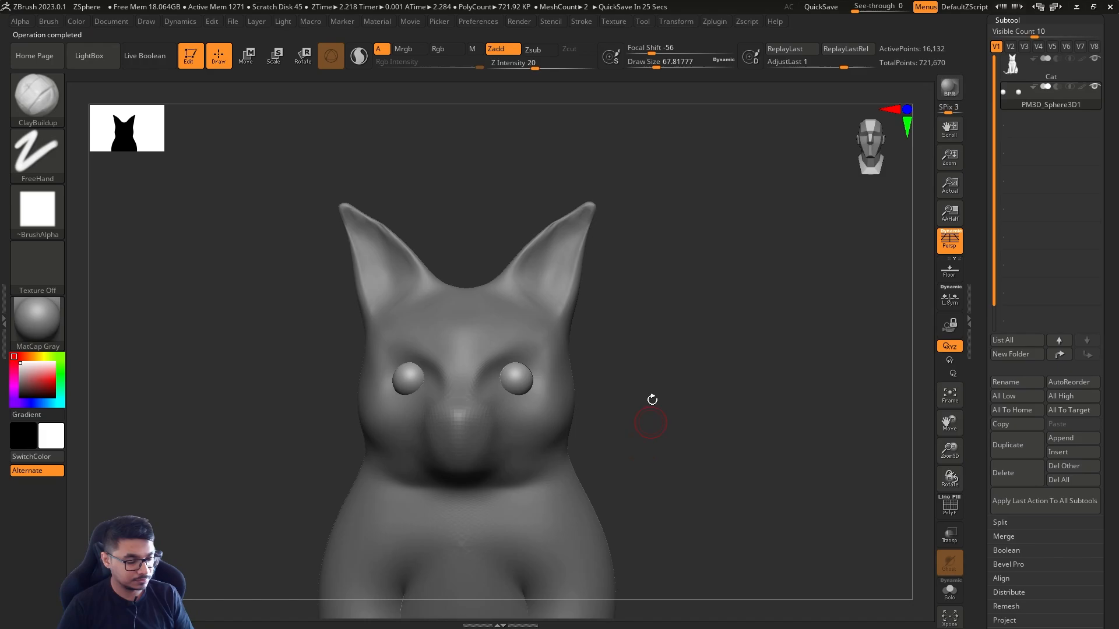
mouse_move(650, 395)
left_mouse_down()
mouse_move(455, 497)
mouse_move(539, 384)
mouse_move(443, 416)
left_mouse_up()
left_click(538, 385, "alt")
left_click(527, 415, "alt")
key("w")
key("q")
Switch to the cat subtool and build up brow ridges above the eyes with ClayBuildup at a draw size of about 46
left_click(521, 396, "alt")
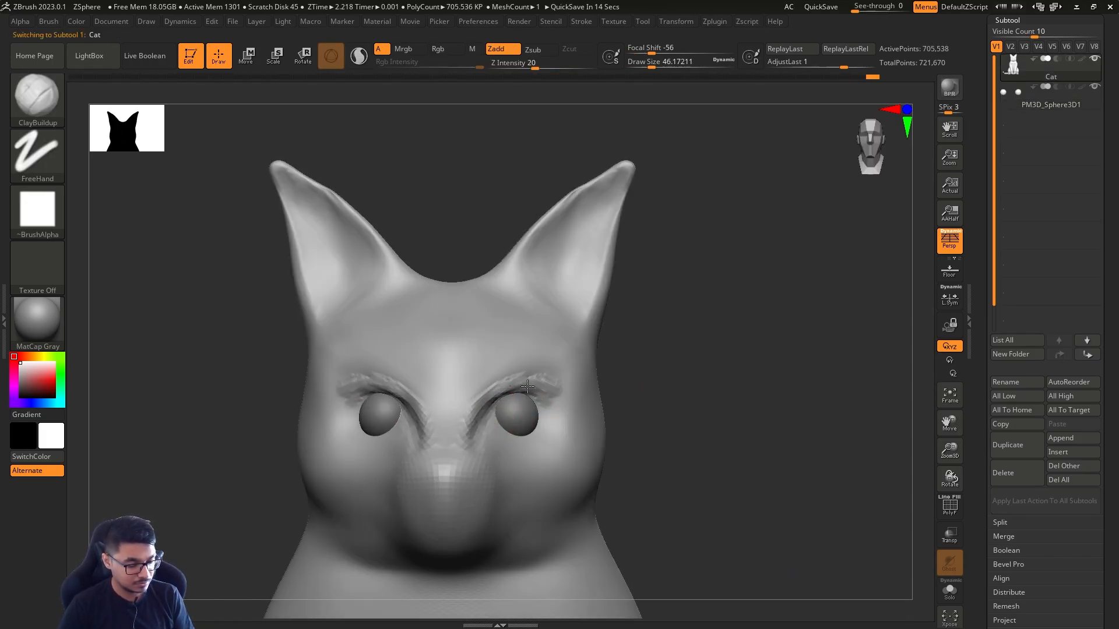
key("s")
mouse_move(528, 386)
left_mouse_down("shift")
mouse_move(506, 397)
mouse_move(513, 430)
left_mouse_up("shift")
left_click_drag(542, 390, 512, 407, "shift")
Sculpt the nose, muzzle pads and mouth line, smooth the surrounding surface, and choose the DamStandard brush for finer lines
key("s")
left_click_drag(488, 477, 482, 477)
right_click_drag(449, 473, 468, 408, "alt")
left_click_drag(468, 408, 458, 408)
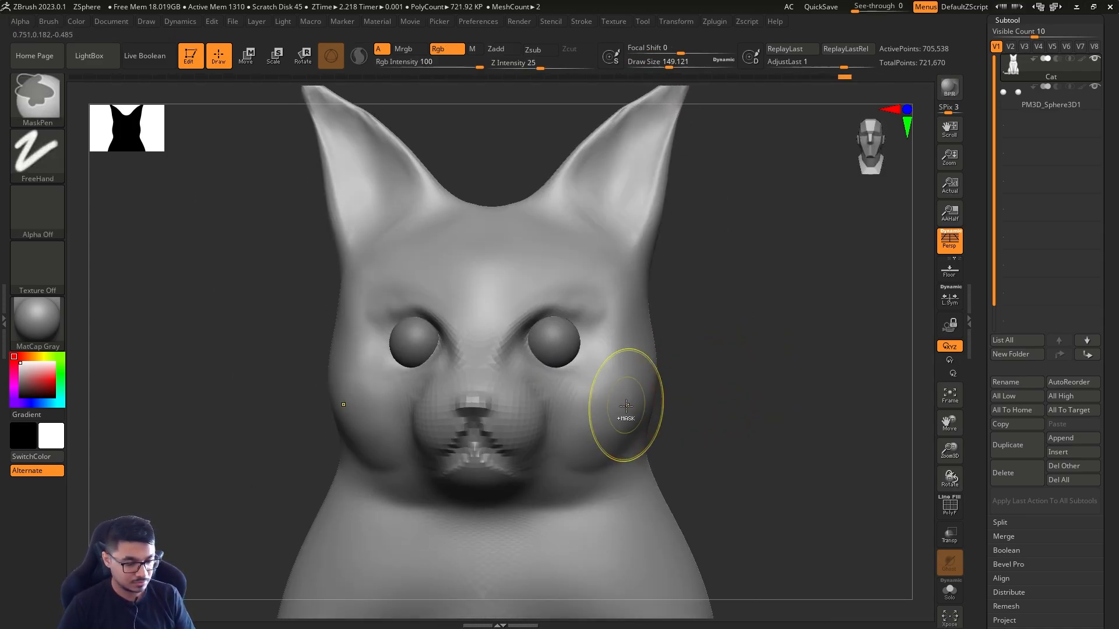
key("b")
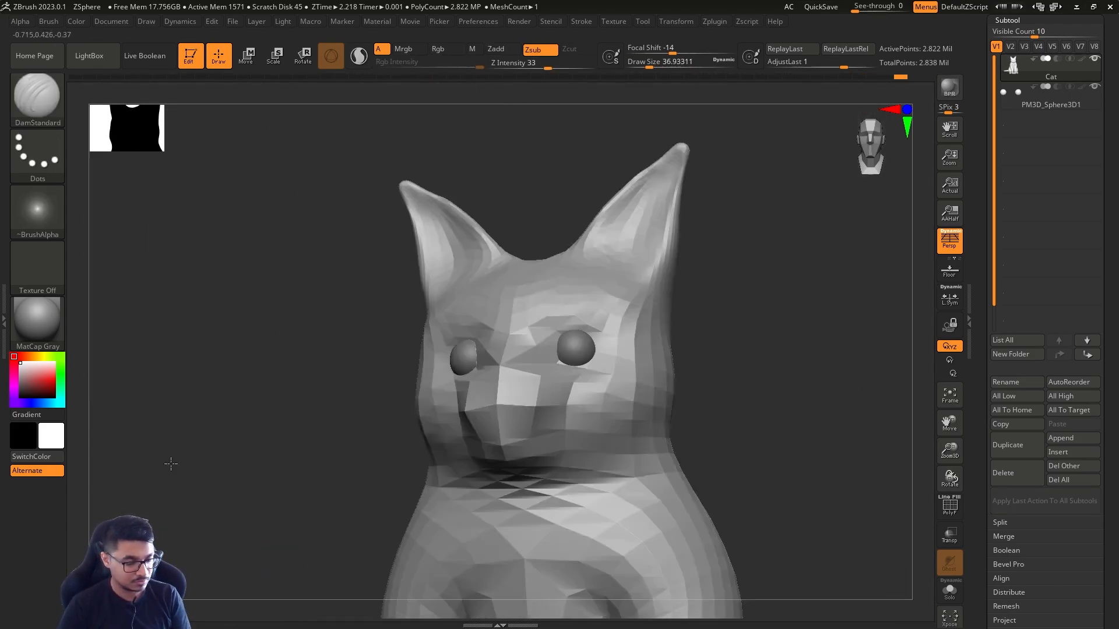
Build up the eyelids around the eyeballs with ClayBuildup, reducing the draw size to about 41
key("s")
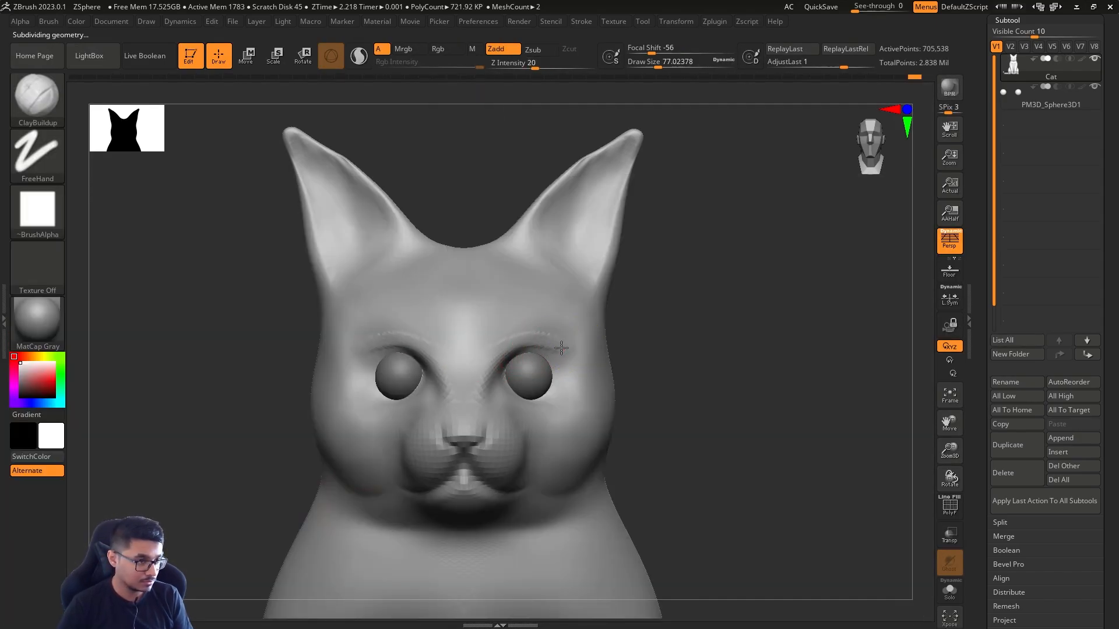
key("shift")
right_click_drag(358, 326, 329, 344)
left_click_drag(534, 408, 511, 427)
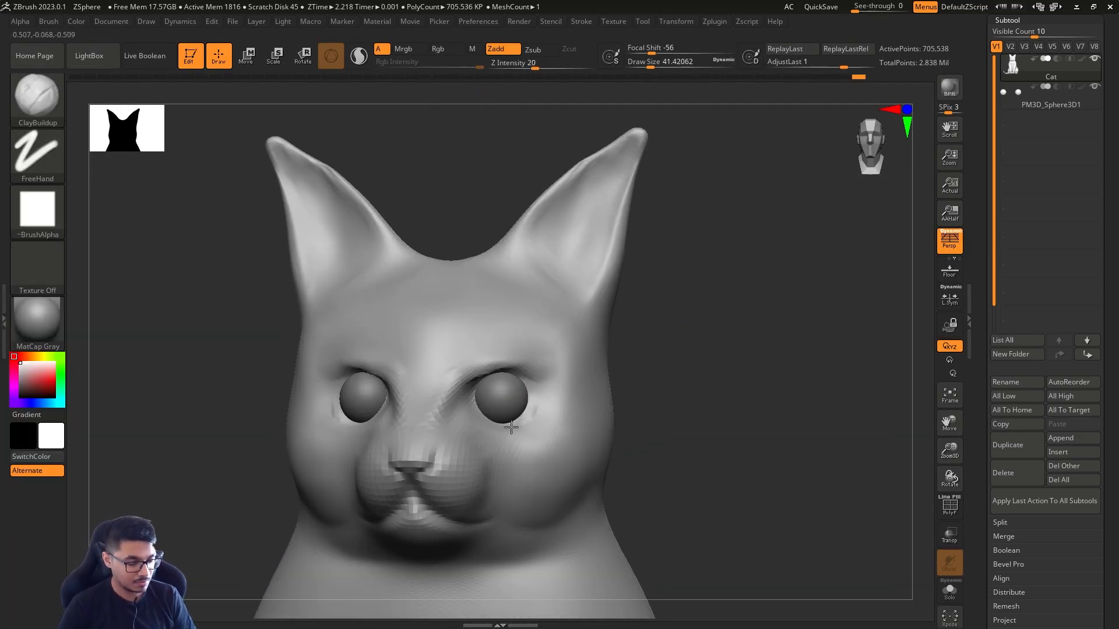
right_click_drag(486, 424, 487, 444)
left_click_drag(520, 421, 490, 429)
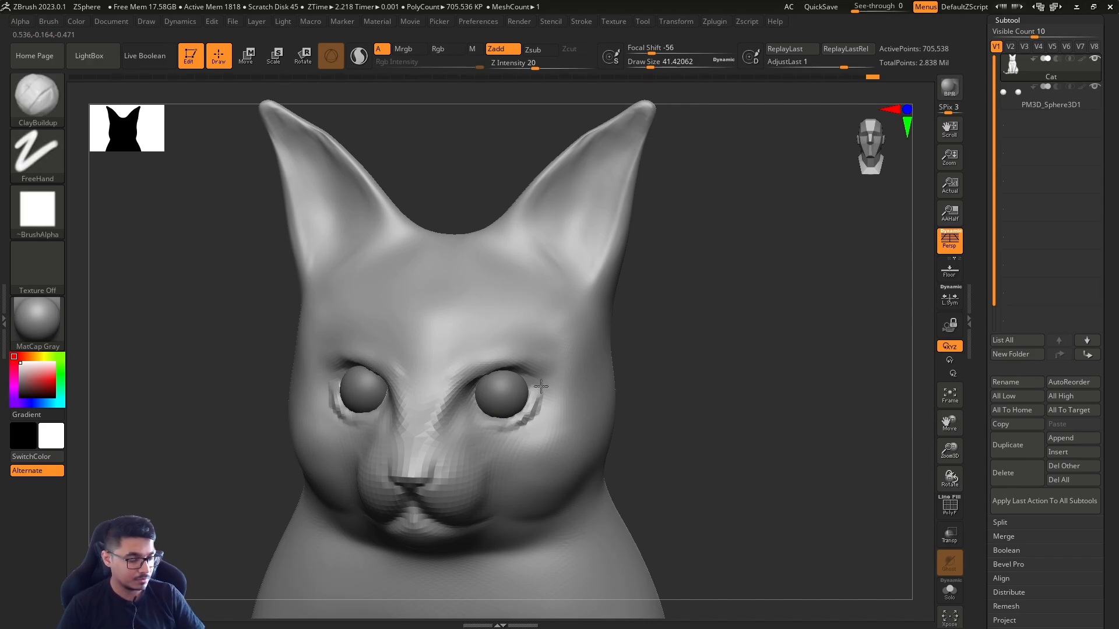
mouse_move(534, 397)
left_mouse_down("shift")
mouse_move(526, 413)
mouse_move(476, 412)
left_mouse_up("shift")
left_click_drag(489, 425, 500, 422, "shift")
Refine the ears' inner surfaces and rims with ClayBuildup, reducing the draw size from about 62 to 25
right_click_drag(553, 225, 502, 302, "alt")
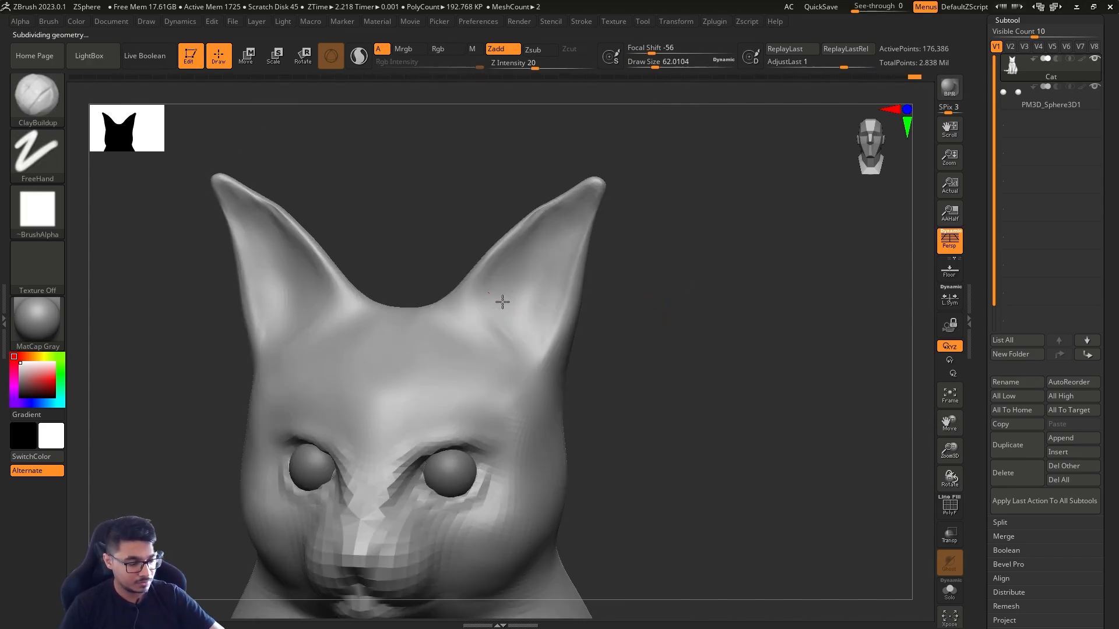
mouse_move(502, 303)
left_mouse_down()
mouse_move(515, 268)
mouse_move(541, 250)
left_mouse_up()
mouse_move(659, 408)
right_mouse_down("ctrl")
mouse_move(659, 334)
mouse_move(589, 344)
right_mouse_up("ctrl")
right_click_drag(629, 292, 632, 362, "ctrl")
left_click_drag(529, 366, 551, 309, "shift")
mouse_move(588, 251)
right_mouse_down()
mouse_move(641, 237)
mouse_move(639, 271)
right_mouse_up()
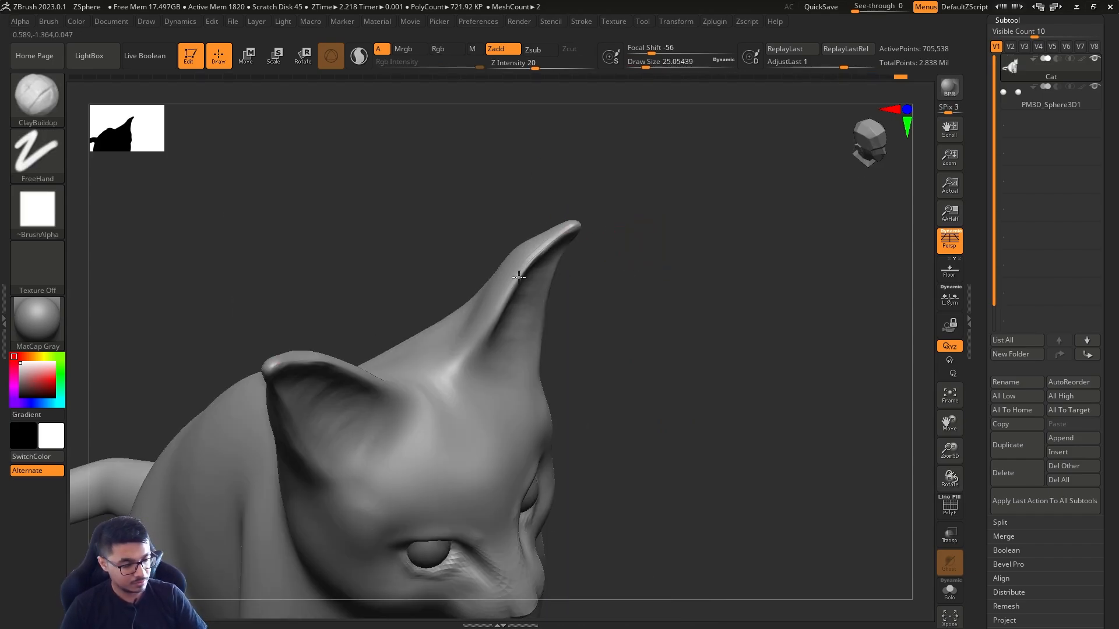
left_click_drag(557, 227, 573, 231, "shift")
Drop to a coarse subdivision level and reshape the upper back with the Move brush at a draw size of about 611
mouse_move(641, 291)
right_mouse_down()
mouse_move(656, 322)
mouse_move(588, 349)
right_mouse_up()
key("b")
key("m")
key("v")
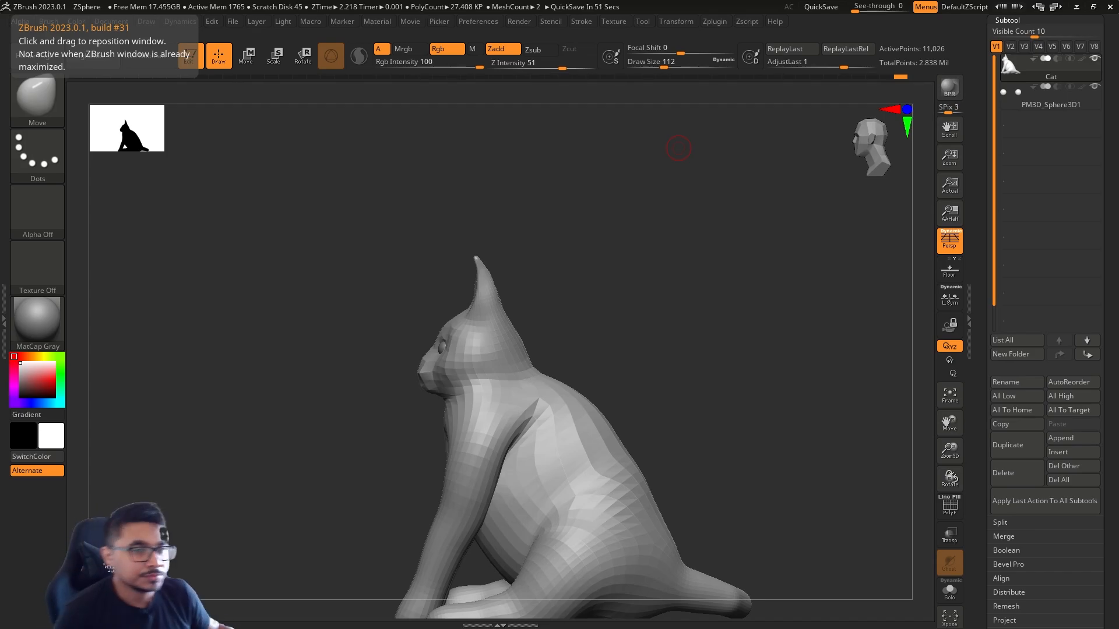
right_click_drag(679, 441, 672, 352, "alt")
key("s")
left_click_drag(672, 353, 699, 354)
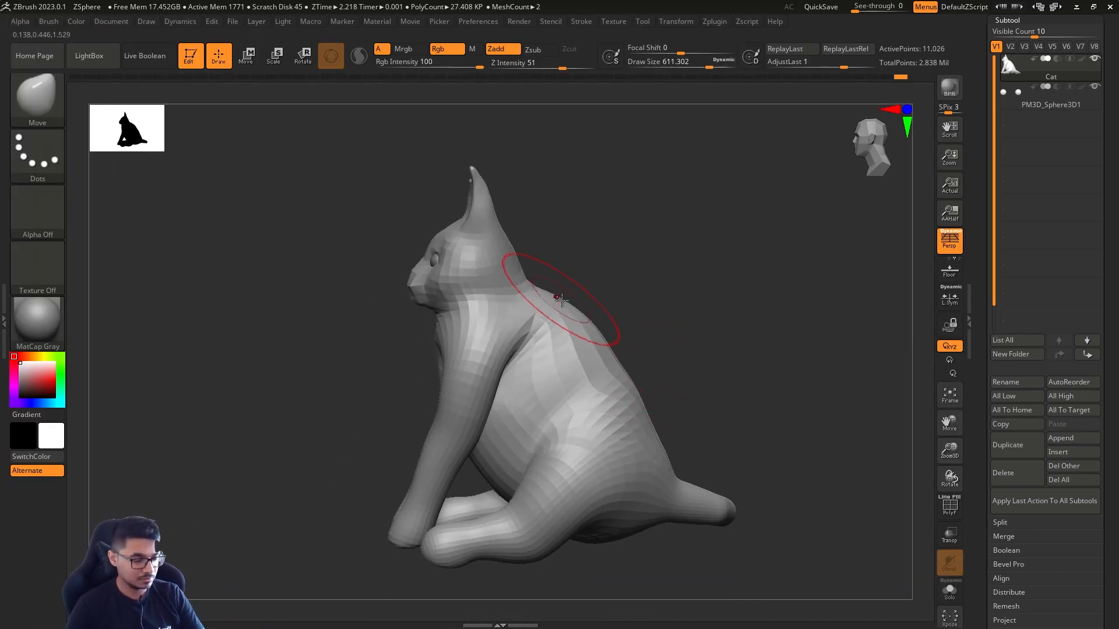
left_click_drag(561, 300, 555, 320)
Push the lower back and rump outward with the Move brush at about 629, and refine the curve at smaller draw sizes
key("s")
left_click_drag(570, 326, 587, 326)
left_click_drag(642, 411, 664, 418)
right_click_drag(665, 416, 656, 406)
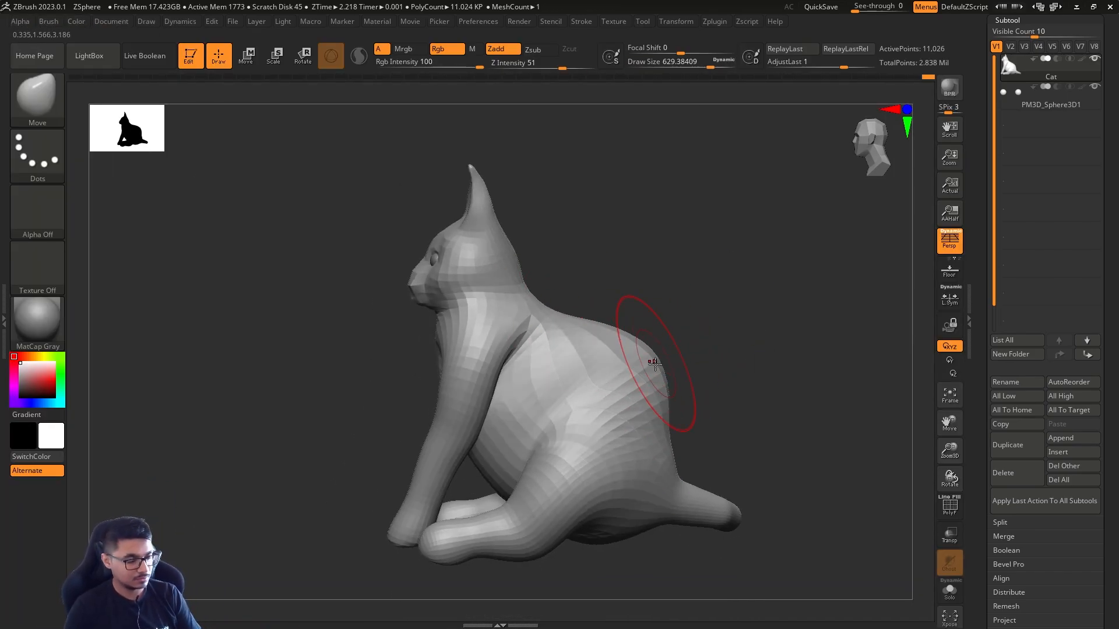
left_click_drag(640, 366, 651, 357)
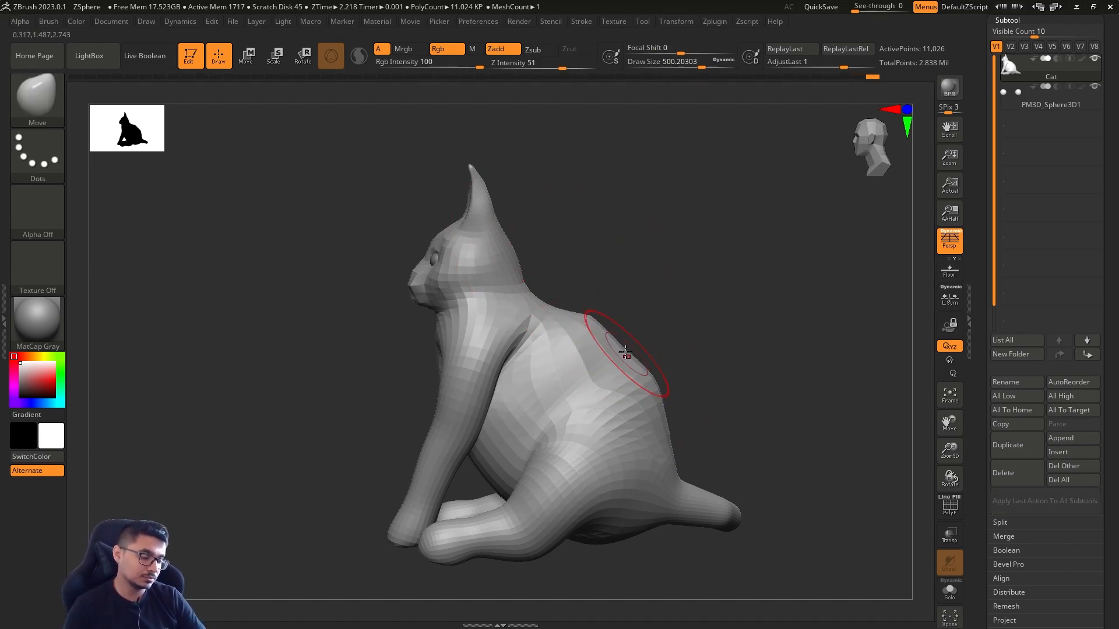
key("s")
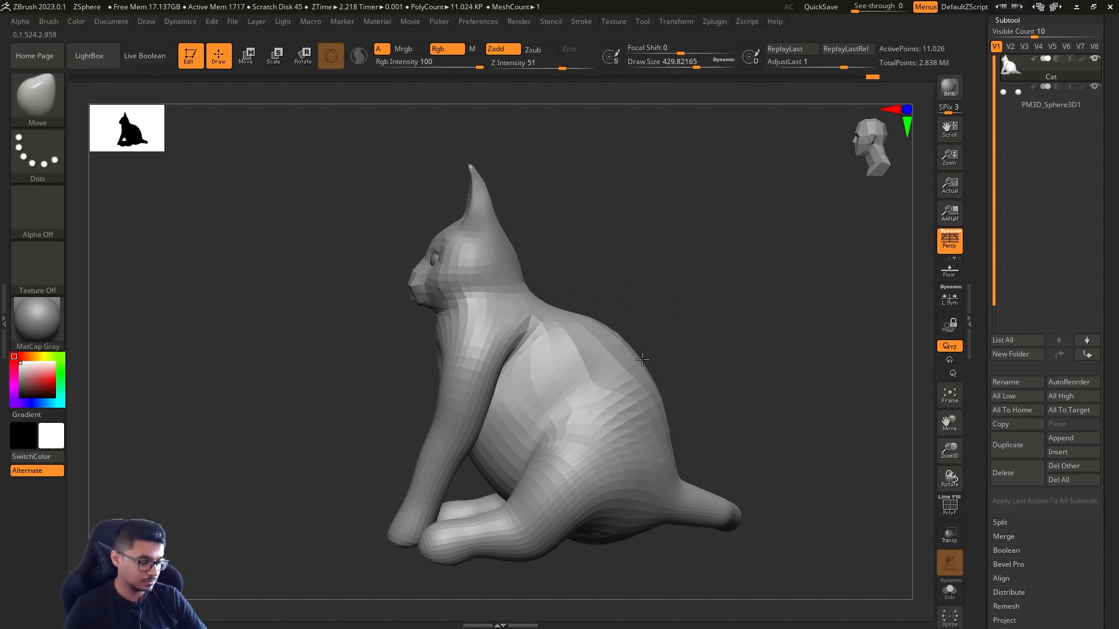
mouse_move(767, 361)
left_mouse_down()
mouse_move(763, 350)
mouse_move(772, 369)
mouse_move(726, 516)
mouse_move(712, 292)
mouse_move(761, 309)
left_mouse_up()
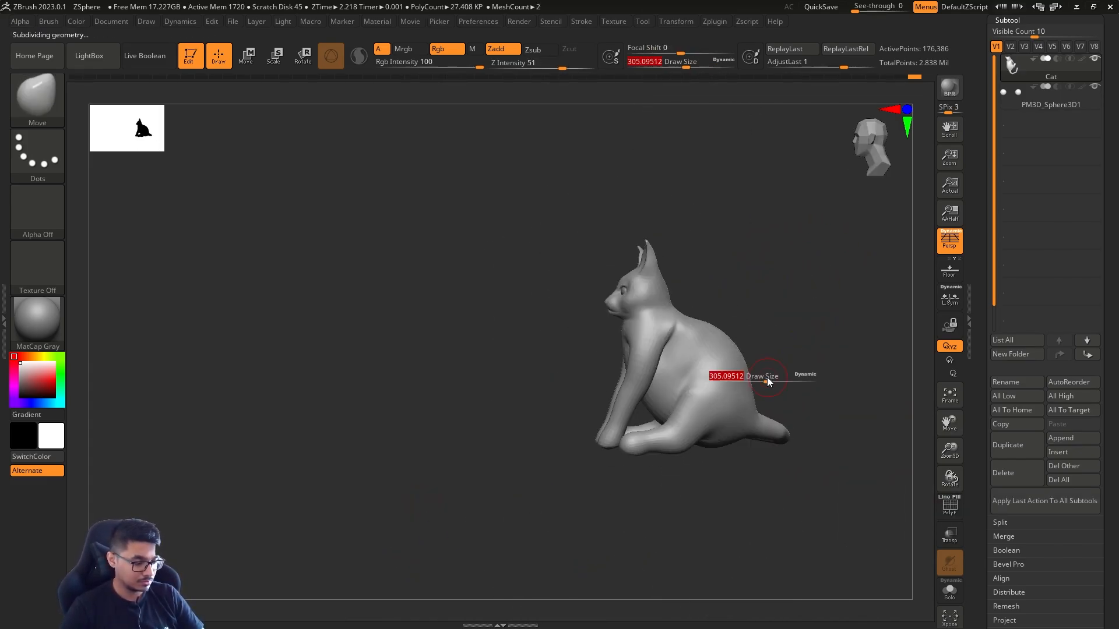
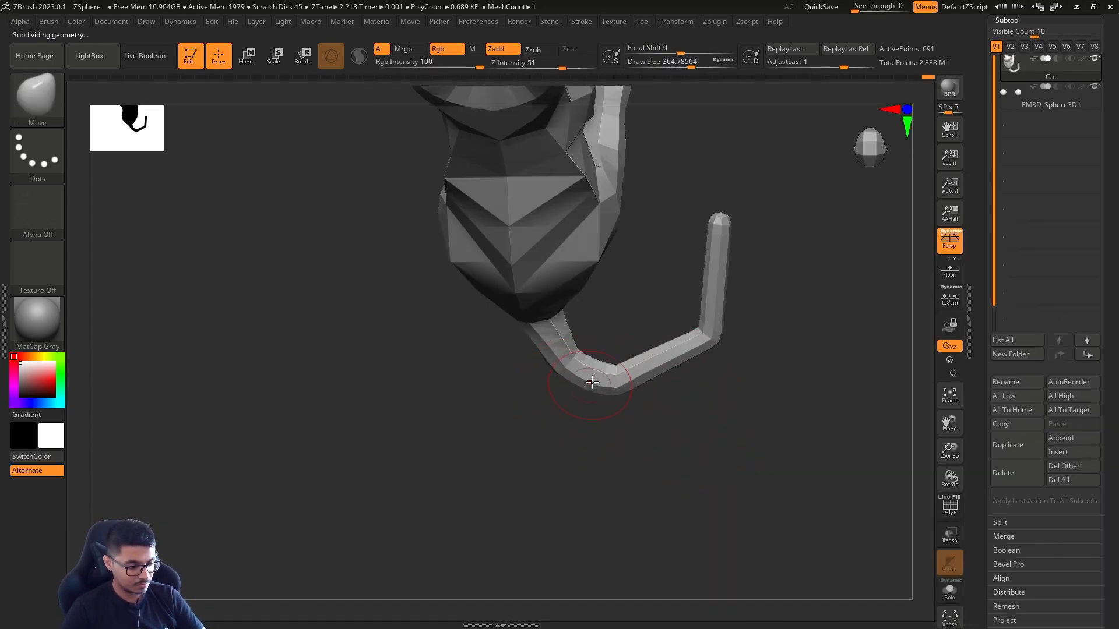
Pose the tail into a curve sweeping round beside the body and smooth its sharp bends
key("w")
key("q")
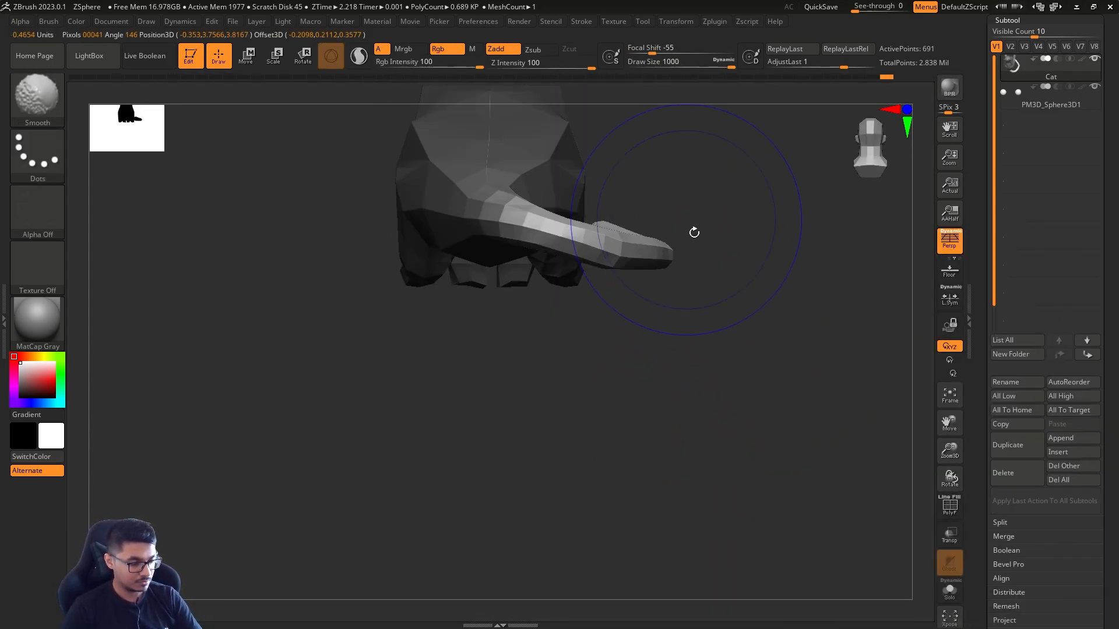
left_click_drag(694, 233, 599, 227)
left_click_drag(513, 309, 511, 346)
left_click_drag(355, 195, 373, 280)
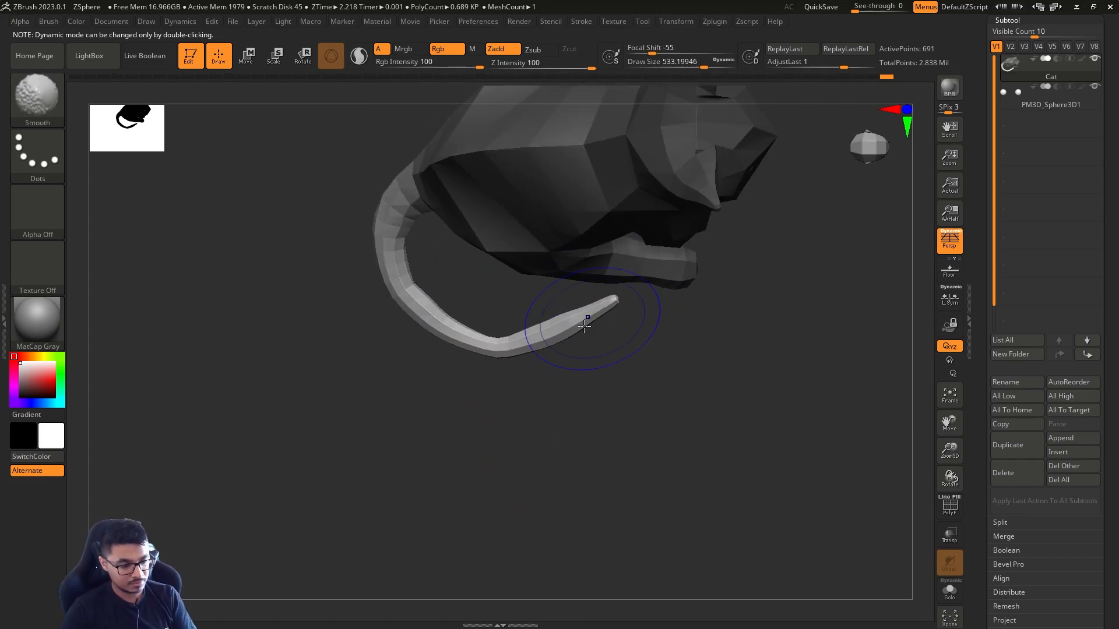
left_click_drag(593, 319, 554, 351, "shift")
Thicken the tail evenly with the Inflat brush at a draw size of about 585 and raise the subdivision level
key("b")
key("i")
key("n")
key("s")
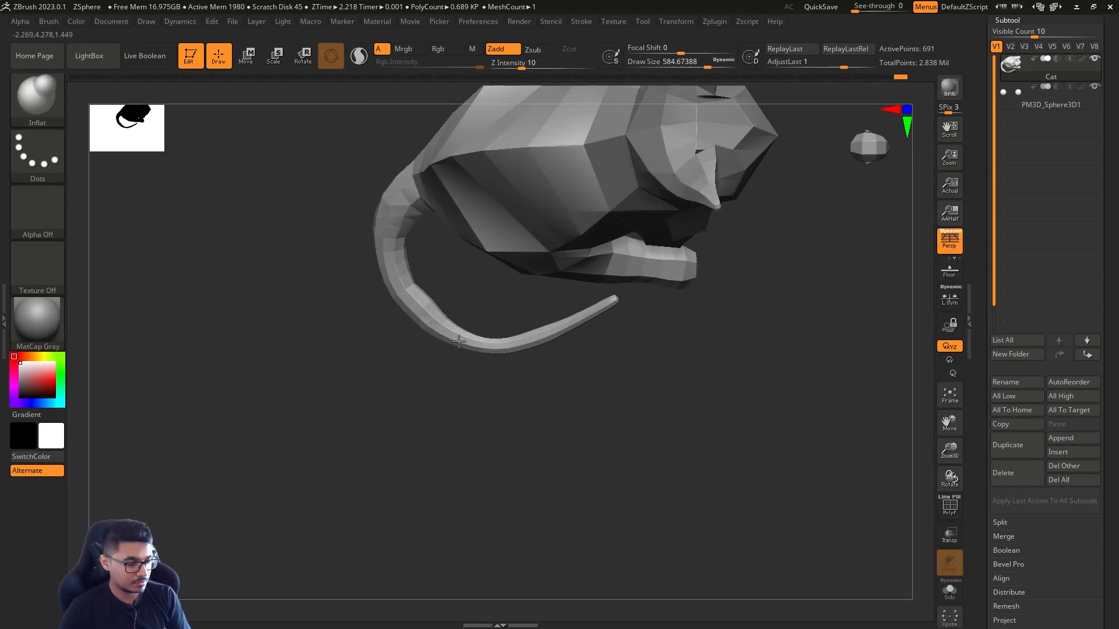
mouse_move(589, 279)
left_mouse_down("alt")
mouse_move(581, 342)
mouse_move(600, 478)
mouse_move(556, 385)
mouse_move(642, 467)
mouse_move(672, 361)
mouse_move(612, 425)
mouse_move(696, 403)
mouse_move(699, 383)
mouse_move(717, 431)
mouse_move(707, 373)
mouse_move(577, 382)
mouse_move(612, 391)
left_mouse_up("alt")
key("d")
key("d")
key("d")
Adjust the profile of the nose bridge and muzzle with the Move brush at a draw size of about 202
key("b")
key("m")
key("v")
key("s")
key("d")
key("d")
key("d")
key("shift+d")
key("shift+d")
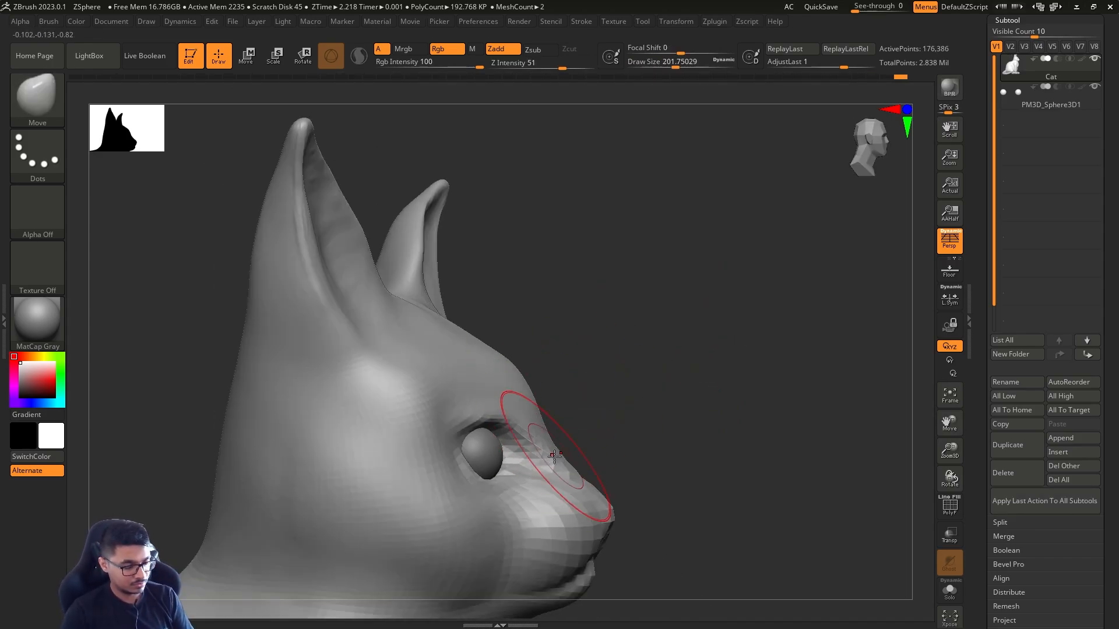
mouse_move(641, 268)
left_mouse_down()
mouse_move(619, 325)
mouse_move(696, 350)
left_mouse_up()
key("d")
key("d")
key("s")
mouse_move(695, 287)
left_mouse_down("shift")
mouse_move(729, 382)
mouse_move(779, 390)
mouse_move(729, 397)
left_mouse_up("shift")
mouse_move(728, 397)
left_mouse_down("alt")
mouse_move(740, 426)
mouse_move(701, 449)
left_mouse_up("alt")
Build up the lower eyelids and outer eye corners with ClayBuildup at a draw size of about 18
key("b")
key("c")
key("b")
left_click_drag(529, 430, 502, 469)
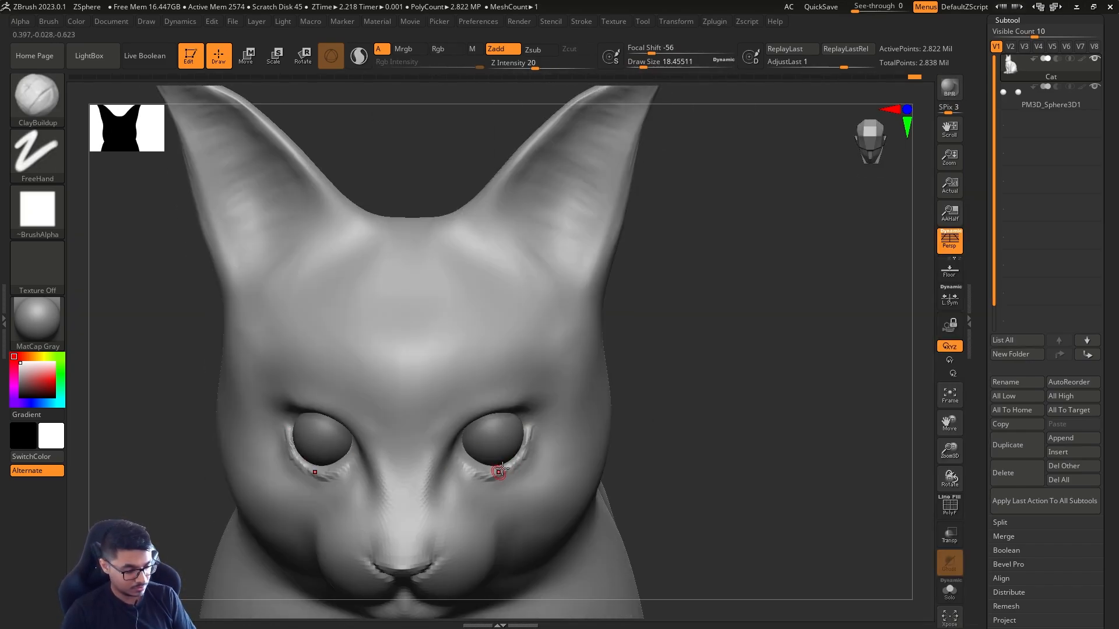
mouse_move(723, 419)
left_mouse_down()
mouse_move(670, 408)
mouse_move(676, 396)
left_mouse_up()
key("s")
mouse_move(512, 401)
left_mouse_down()
mouse_move(543, 412)
mouse_move(524, 404)
left_mouse_up()
left_click_drag(741, 408, 805, 414)
mouse_move(547, 414)
left_mouse_down("shift")
mouse_move(545, 404)
mouse_move(551, 430)
left_mouse_up("shift")
mouse_move(658, 420)
left_mouse_down("alt")
mouse_move(632, 392)
mouse_move(606, 420)
left_mouse_up("alt")
Carve the mouth line beneath the nose with DamStandard at a draw size of about 59
key("s")
mouse_move(723, 419)
left_mouse_down()
mouse_move(716, 384)
mouse_move(659, 432)
mouse_move(723, 408)
mouse_move(644, 440)
mouse_move(684, 400)
mouse_move(656, 411)
left_mouse_up()
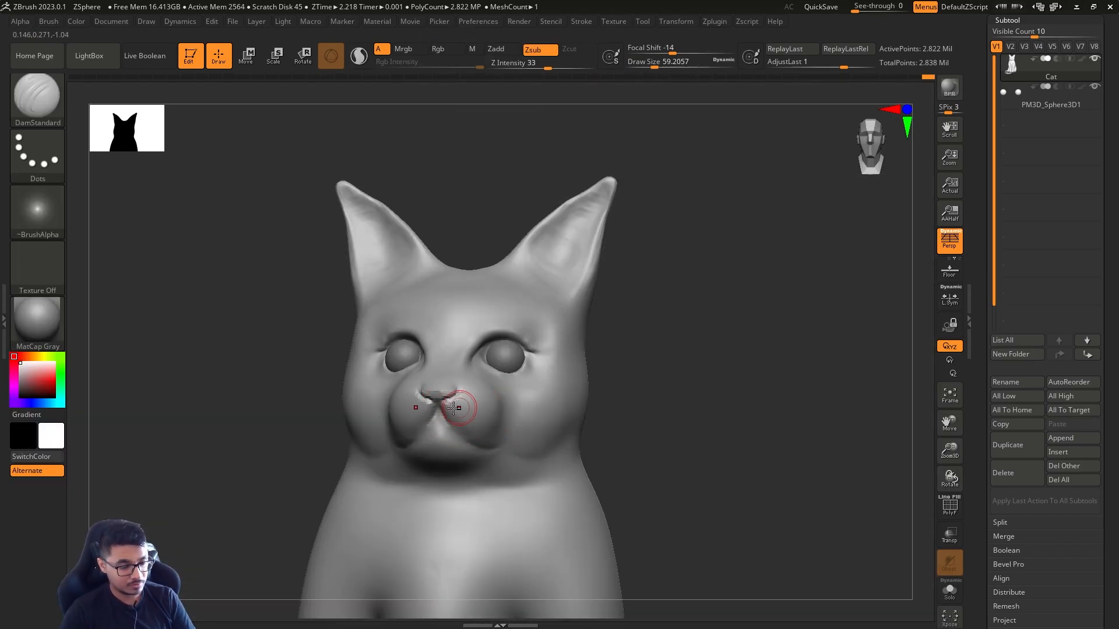
left_click_drag(442, 430, 478, 448)
left_click_drag(659, 431, 690, 428)
left_click_drag(454, 441, 470, 452, "shift")
left_click_drag(659, 420, 658, 460, "alt")
Add volume to the muzzle on both sides of the mouth line with ClayBuildup at a draw size of about 59
key("b")
key("c")
key("b")
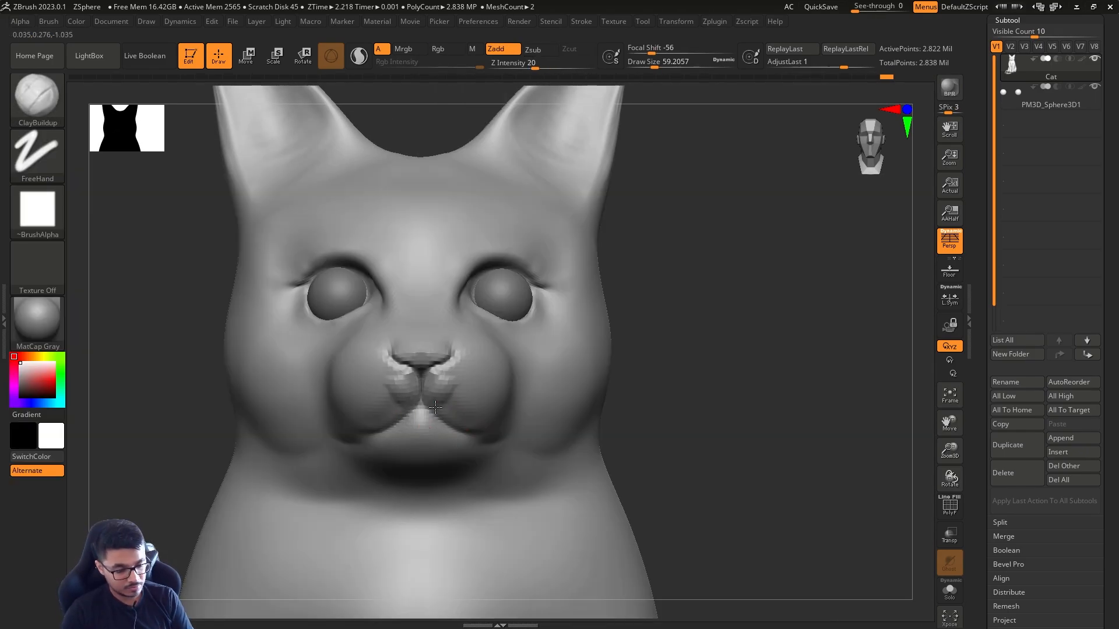
left_click_drag(434, 385, 467, 423)
left_click_drag(647, 402, 634, 335)
left_click_drag(448, 402, 469, 415, "shift")
left_click_drag(687, 419, 699, 373, "alt")
mouse_move(720, 373)
left_mouse_down()
mouse_move(648, 377)
mouse_move(657, 330)
mouse_move(618, 373)
left_mouse_up()
mouse_move(688, 408)
left_mouse_down()
mouse_move(702, 327)
mouse_move(690, 335)
left_mouse_up()
Drop three subdivision levels and reshape the front paws' soles with the Move brush at a draw size of about 234
key("b")
key("m")
key("v")
key("s")
left_click(506, 318)
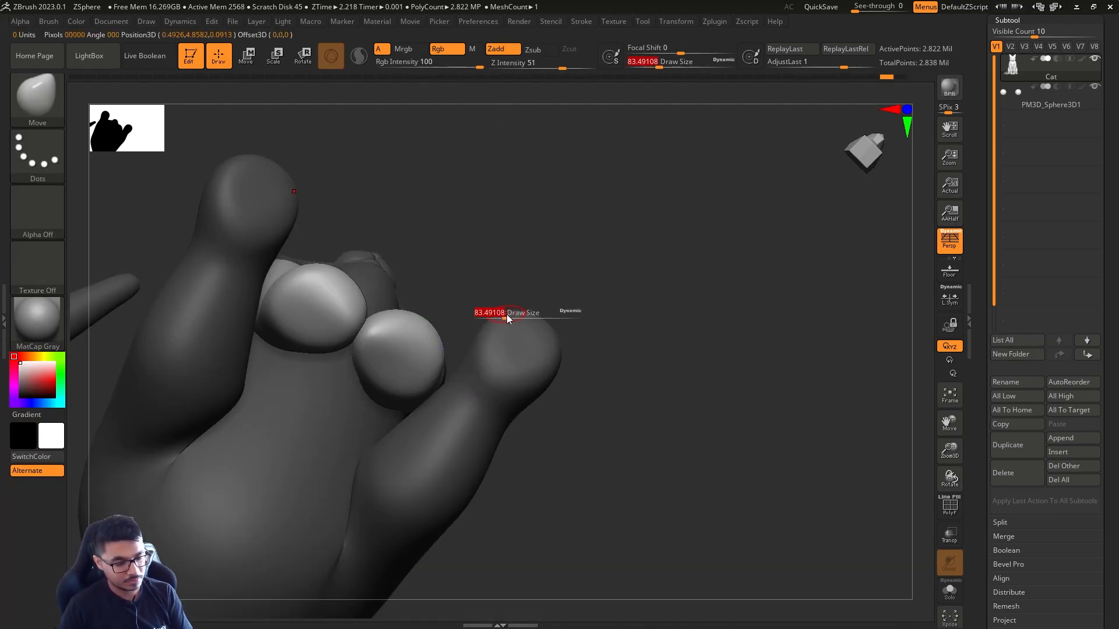
key("shift+d")
key("shift+d")
key("shift+d")
key("shift+d")
left_click_drag(524, 283, 537, 271)
left_click_drag(475, 335, 479, 317)
key("s")
mouse_move(617, 251)
left_mouse_down()
mouse_move(666, 298)
mouse_move(540, 309)
left_mouse_up()
left_click_drag(682, 291, 549, 325)
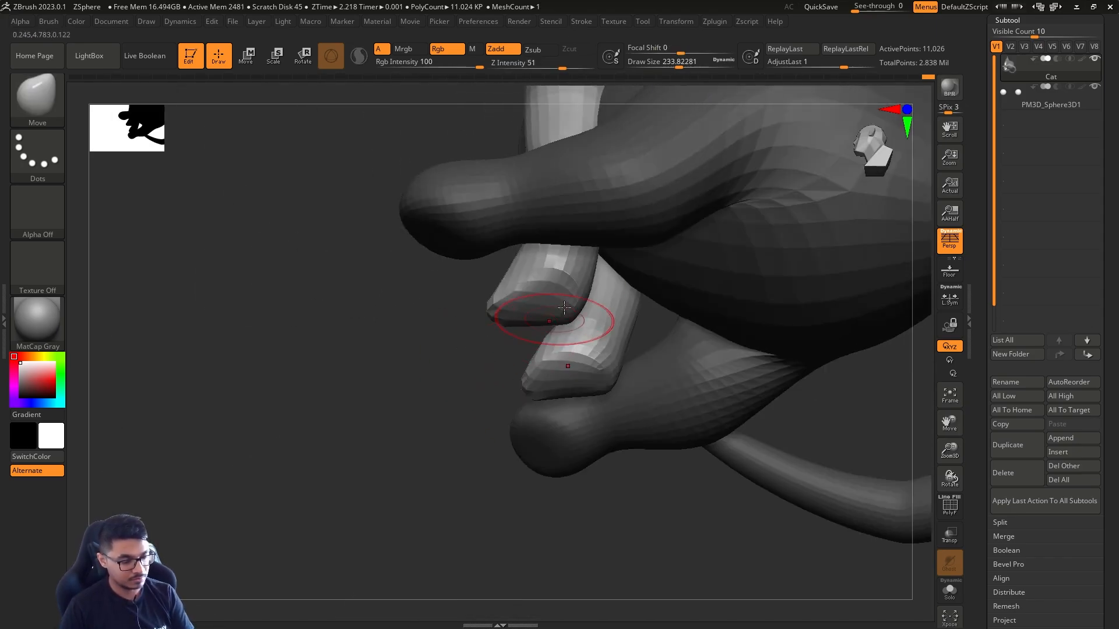
Step back through the last front-paw edits and mask the upper front legs with MaskPen at a draw size of about 251
mouse_move(455, 356)
left_mouse_down()
mouse_move(767, 290)
mouse_move(664, 272)
left_mouse_up()
key("ctrl+z")
key("ctrl+z")
key("ctrl+z")
key("ctrl+z")
key("ctrl+shift+z")
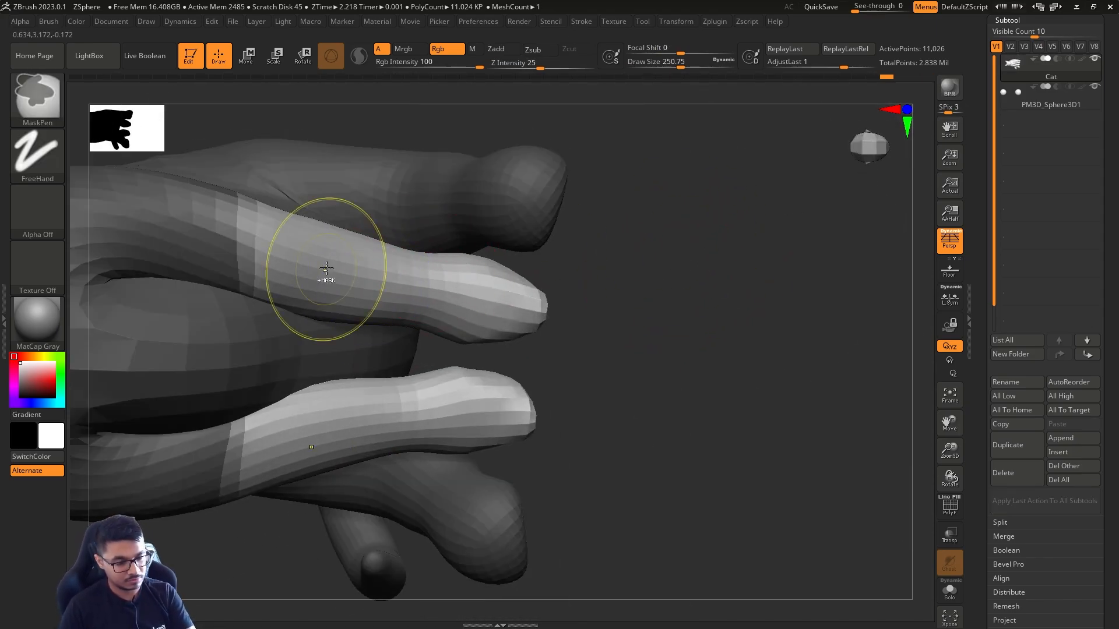
left_click(325, 269, "ctrl")
left_click_drag(291, 263, 252, 257, "shift")
Round out the unmasked front paws
mouse_move(607, 361)
left_mouse_down()
mouse_move(565, 505)
mouse_move(736, 336)
mouse_move(709, 349)
mouse_move(699, 274)
left_mouse_up()
key("s")
Raise the mesh two subdivision levels and carve pads into the hind and front soles with DamStandard at about 54
key("s")
left_click_drag(662, 367, 653, 367)
left_click_drag(664, 373, 674, 390)
key("d")
key("d")
key("b")
key("d")
key("s")
key("s")
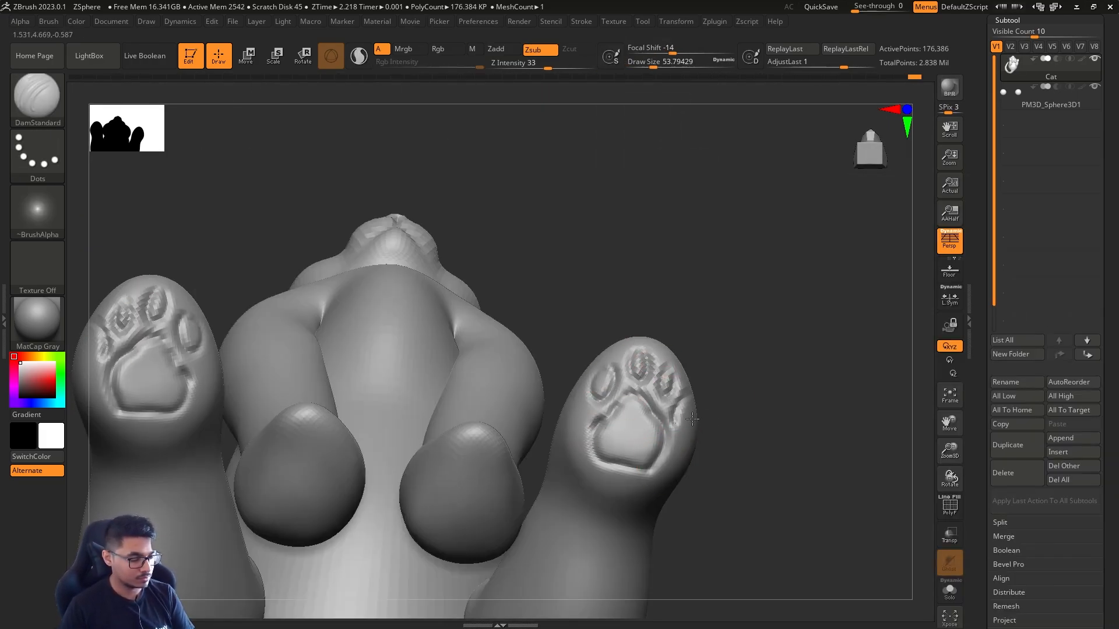
left_click_drag(735, 389, 764, 362)
left_click_drag(692, 408, 708, 442)
left_click_drag(775, 402, 757, 315)
left_click_drag(775, 373, 784, 350)
left_click_drag(503, 414, 546, 432)
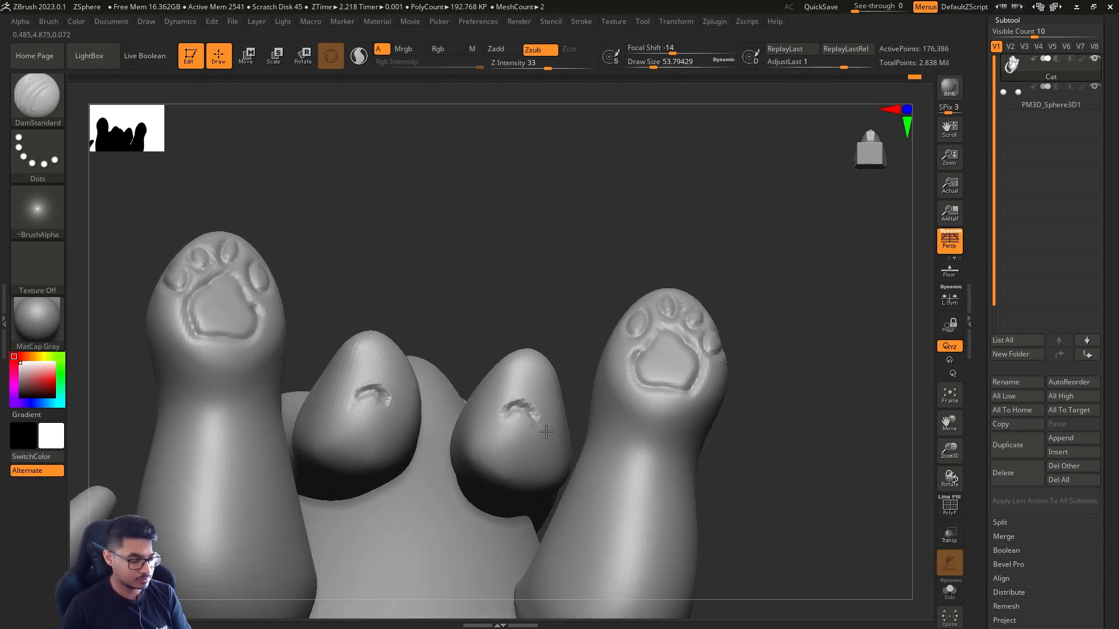
mouse_move(740, 349)
left_mouse_down()
mouse_move(727, 480)
mouse_move(784, 349)
left_mouse_up()
Carve grooves between the toes over the front of the hind paws with DamStandard at a draw size of about 108
key("s")
left_click_drag(722, 344, 763, 443)
left_click_drag(694, 286, 719, 337)
left_click_drag(798, 384, 839, 373)
left_click_drag(741, 298, 749, 336)
left_click_drag(834, 378, 822, 448)
left_click_drag(787, 298, 775, 364)
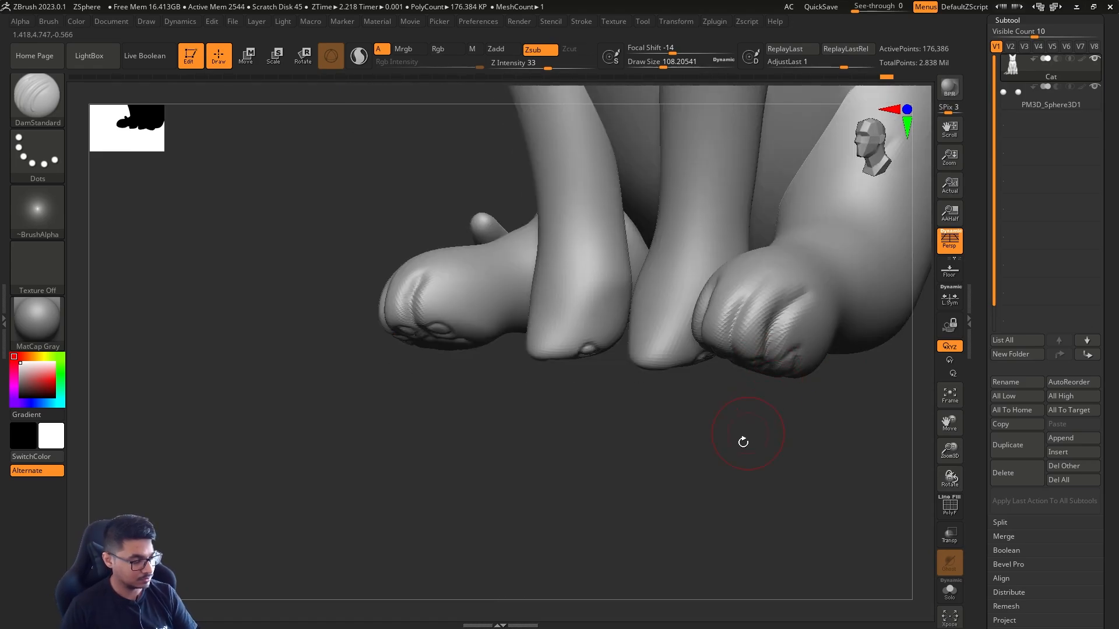
Carve the pads and toe divisions of the front paws with DamStandard at a draw size of about 90
mouse_move(742, 442)
left_mouse_down()
mouse_move(747, 399)
mouse_move(711, 306)
left_mouse_up()
mouse_move(722, 256)
left_mouse_down()
mouse_move(612, 280)
mouse_move(550, 382)
left_mouse_up()
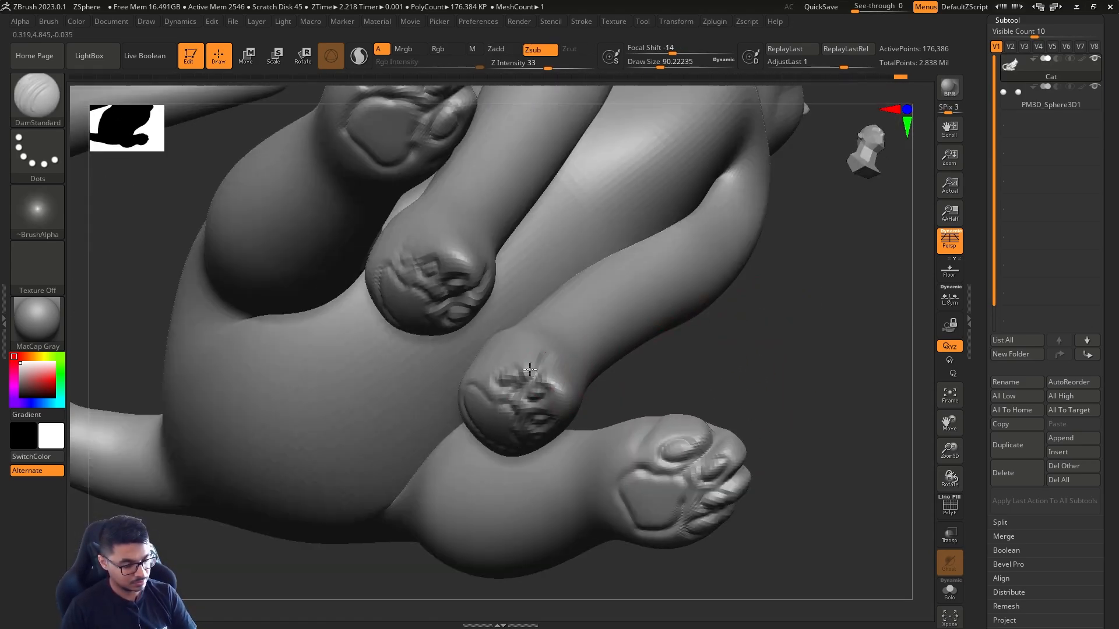
mouse_move(781, 373)
left_mouse_down()
mouse_move(565, 402)
mouse_move(390, 522)
mouse_move(582, 465)
mouse_move(662, 407)
mouse_move(562, 373)
mouse_move(629, 408)
left_mouse_up()
Adjust the shape of the paws with the Move brush, dropping two subdivision levels
key("b")
key("m")
key("v")
left_click_drag(577, 471, 572, 460)
mouse_move(629, 437)
left_mouse_down()
mouse_move(421, 405)
mouse_move(455, 466)
left_mouse_up()
key("shift+d")
key("shift+d")
left_click_drag(446, 528, 444, 500)
Refine the overall body silhouette with the Move brush at a draw size of about 379, switching between subdivision levels
key("d")
key("d")
key("d")
left_click_drag(653, 426, 626, 326)
mouse_move(617, 373)
left_mouse_down()
mouse_move(591, 320)
mouse_move(664, 540)
mouse_move(652, 443)
left_mouse_up()
key("d")
left_click_drag(725, 452, 671, 451)
key("shift+d")
key("shift+d")
key("shift+d")
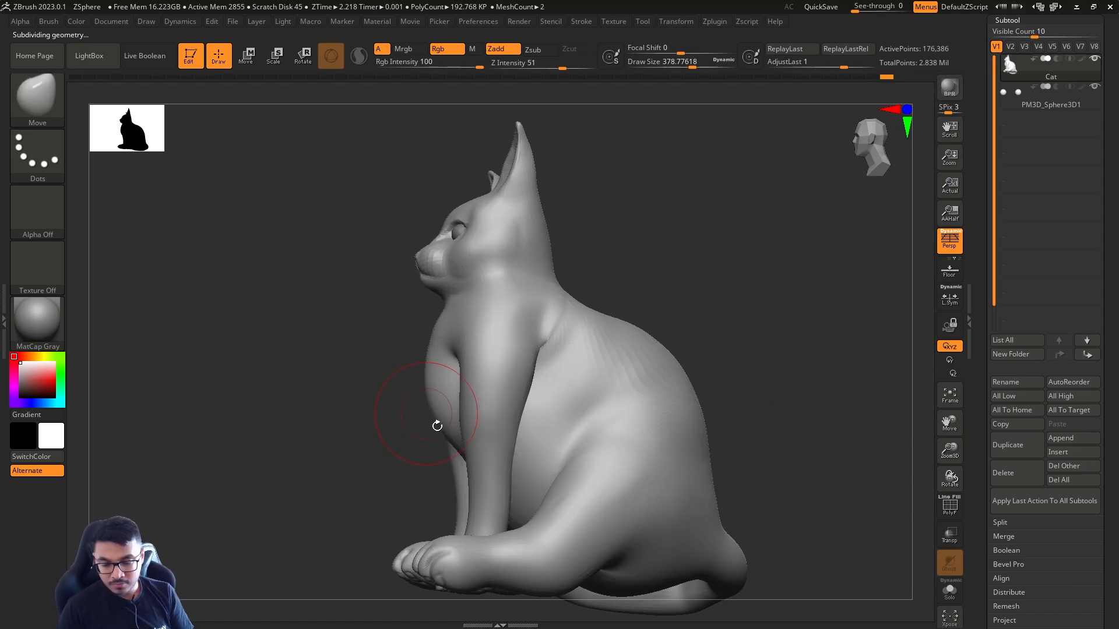
Drop to the coarsest subdivision level, isolate the hind legs with a mask and reposition them with the transform gizmo
key("b")
key("c")
key("b")
mouse_move(632, 406)
left_mouse_down()
mouse_move(554, 451)
mouse_move(607, 507)
left_mouse_up()
left_click_drag(606, 507, 630, 452)
key("shift+d")
mouse_move(769, 466)
left_mouse_down("alt")
mouse_move(714, 384)
mouse_move(746, 443)
left_mouse_up("alt")
key("w")
key("shift+d")
key("shift+d")
key("shift+d")
left_click_drag(605, 428, 572, 471, "ctrl")
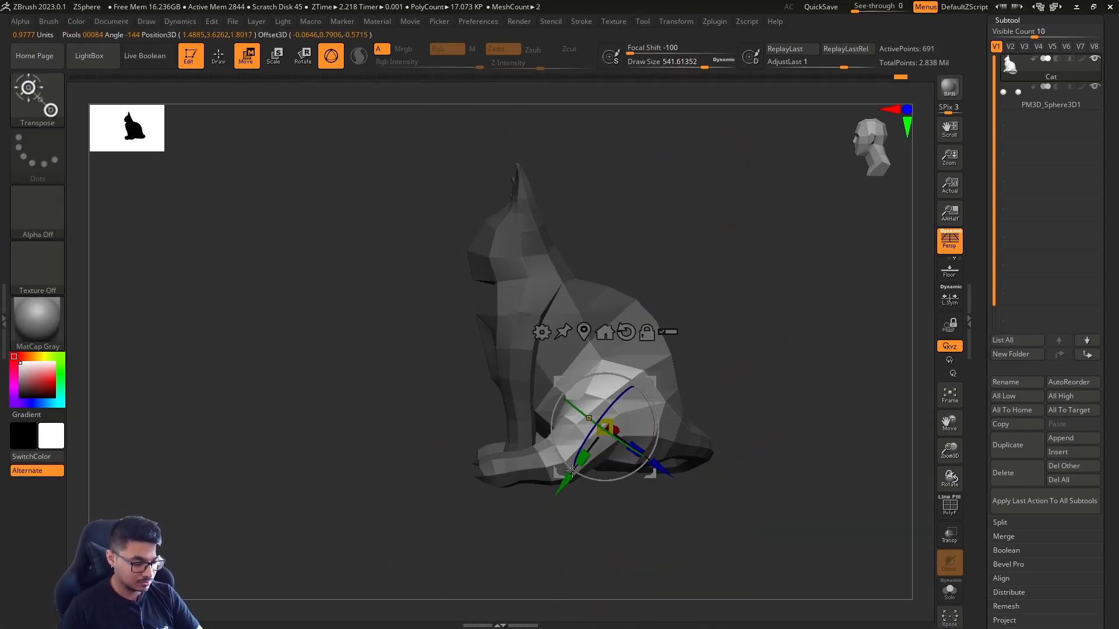
left_click_drag(722, 373, 816, 408)
Invert and refine the hind-leg mask with MaskPen at a draw size of about 542, and move the hind legs again
key("q")
key("ctrl+i")
left_click(576, 359, "ctrl")
key("ctrl+i")
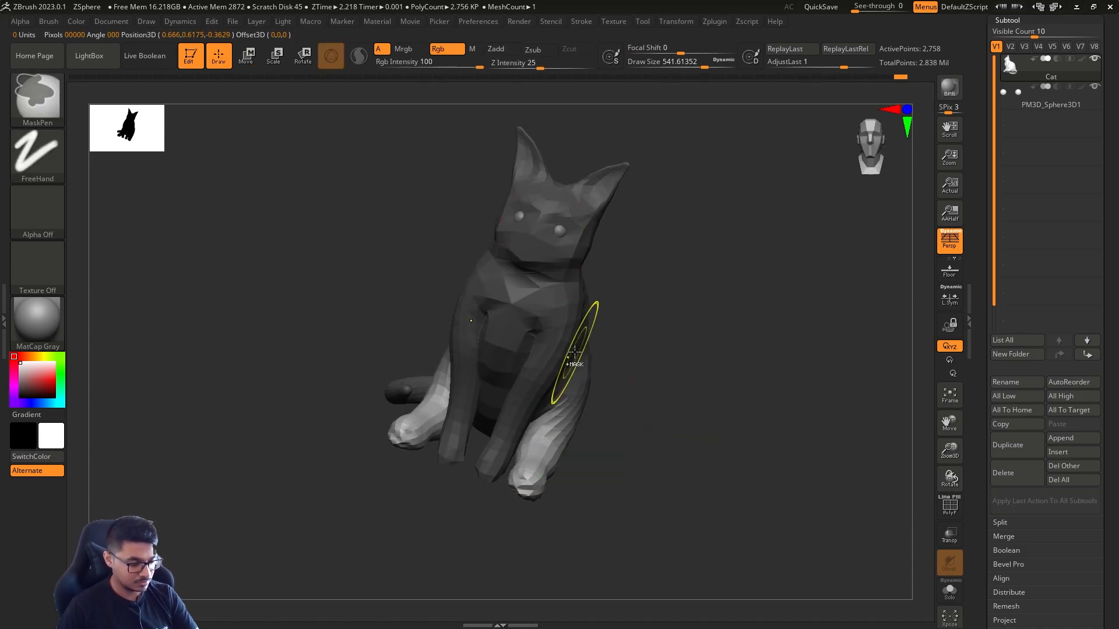
left_click_drag(757, 373, 670, 361)
key("w")
left_click_drag(670, 348, 674, 383, "alt")
key("q")
Isolate the hind feet with rectangle and MaskLasso masks and reposition them with the transform gizmo
mouse_move(632, 492)
left_mouse_down()
mouse_move(669, 474)
mouse_move(752, 495)
left_mouse_up()
left_click_drag(752, 497, 645, 427, "ctrl")
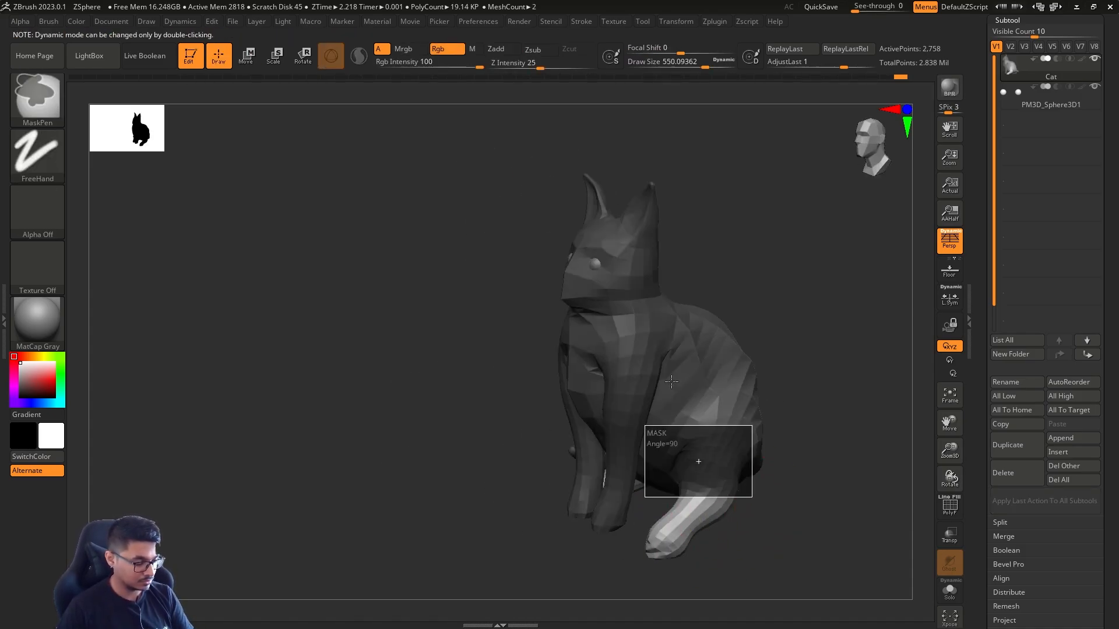
left_click(37, 99, "ctrl")
left_click_drag(768, 505, 896, 271, "ctrl")
left_click(39, 93, "ctrl")
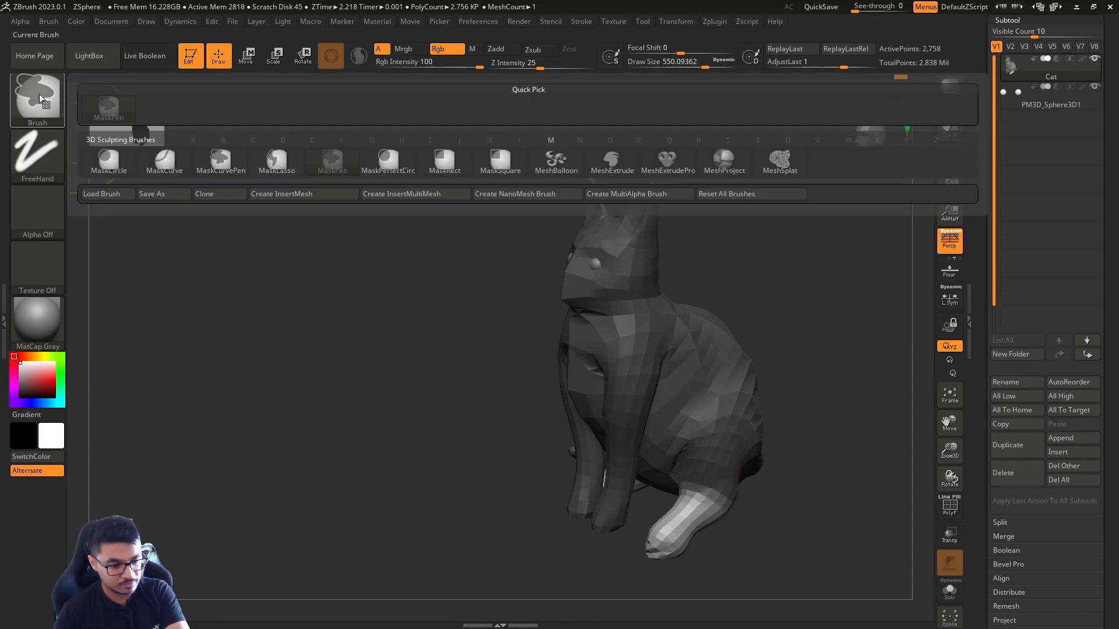
left_click(270, 160, "ctrl")
mouse_move(760, 521)
left_mouse_down()
mouse_move(816, 491)
mouse_move(762, 503)
mouse_move(816, 533)
left_mouse_up()
key("w")
key("q")
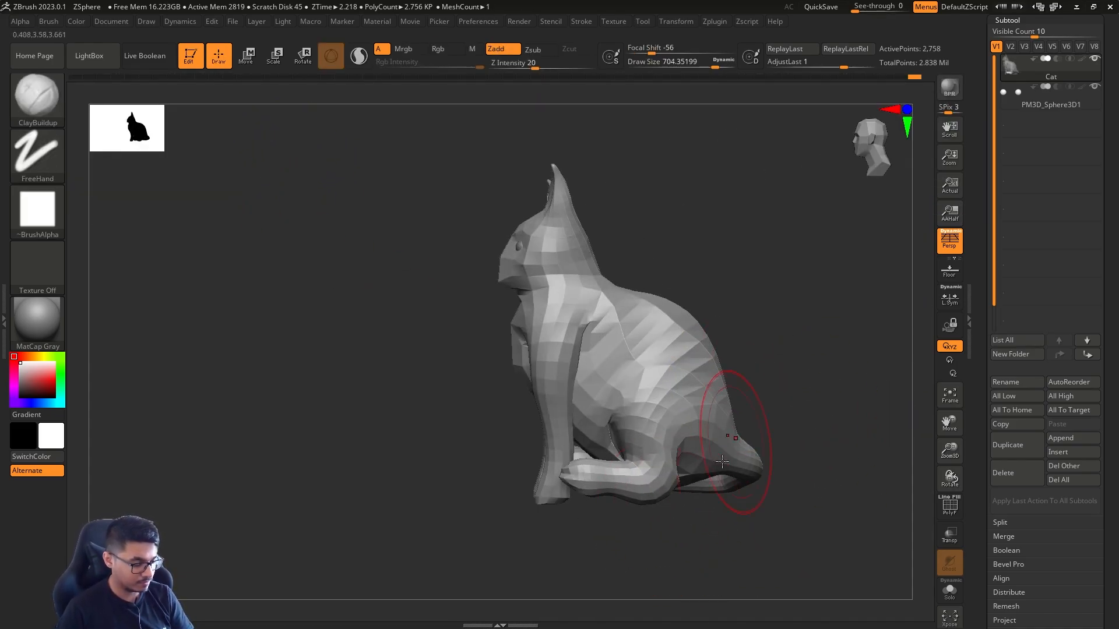
Reshape the hind legs and feet from the side and front with Move Topological at a draw size of about 676
key("b")
key("m")
key("v")
key("w")
left_click(606, 500, "ctrl")
key("q")
mouse_move(676, 527)
left_mouse_down("ctrl")
mouse_move(699, 545)
mouse_move(689, 525)
mouse_move(714, 519)
left_mouse_up("ctrl")
key("w")
key("q")
key("s")
mouse_move(679, 461)
left_mouse_down()
mouse_move(642, 479)
mouse_move(690, 481)
left_mouse_up()
left_click_drag(568, 519, 575, 525)
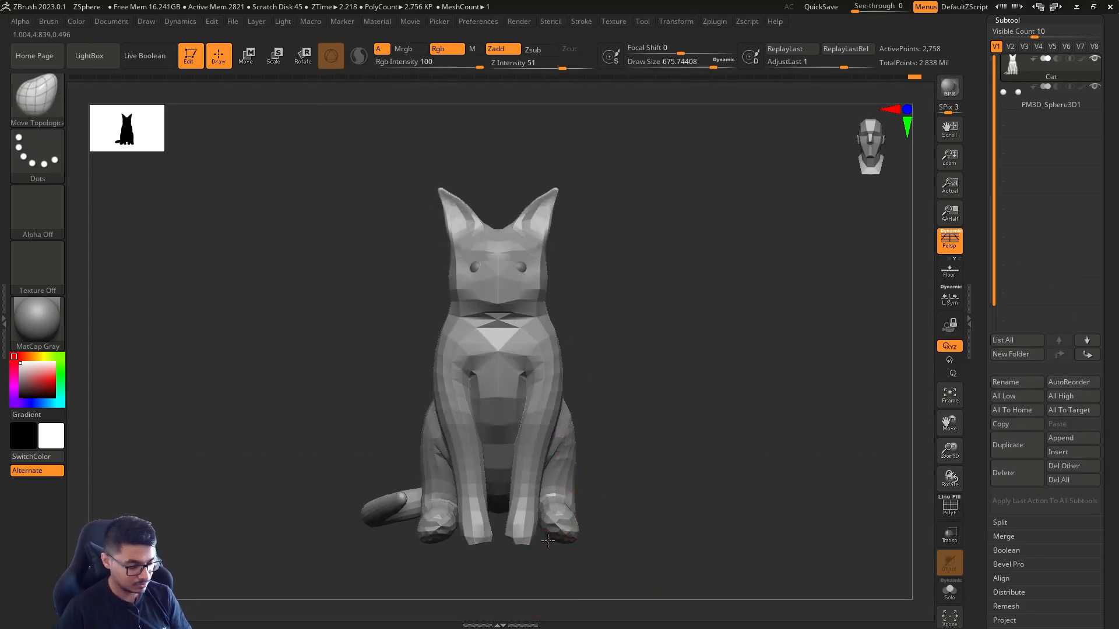
Raise the cat mesh two subdivision levels and set the Move brush's draw size to about 393
left_click_drag(656, 504, 618, 513)
key("s")
mouse_move(638, 475)
left_mouse_down()
mouse_move(650, 478)
mouse_move(608, 465)
left_mouse_up()
key("s")
left_click_drag(647, 466, 689, 465, "shift")
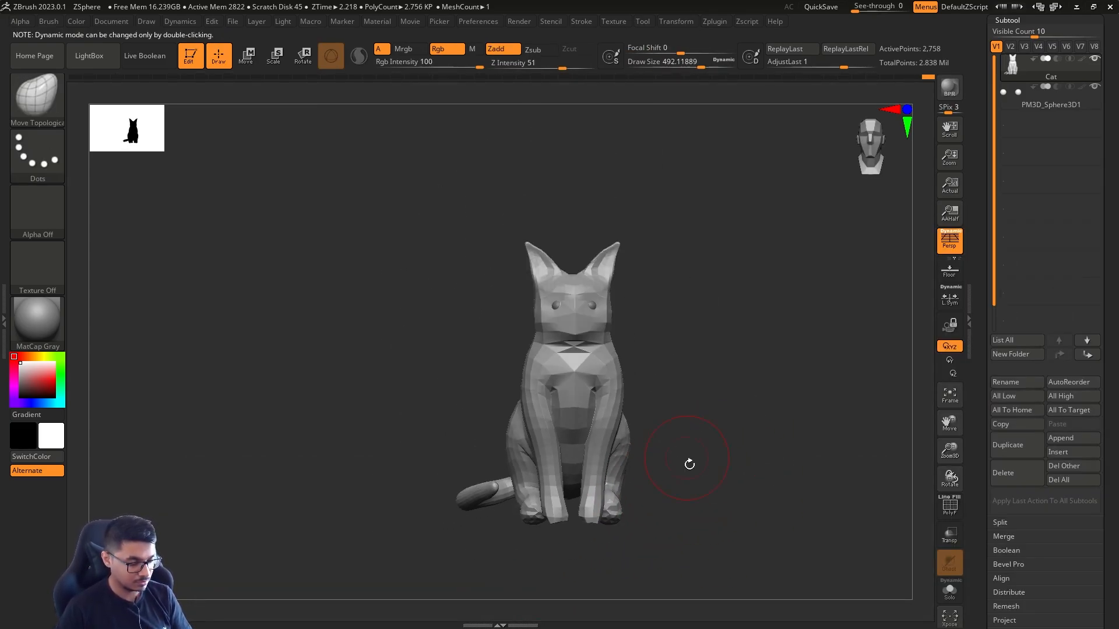
key("d")
key("d")
key("s")
left_click_drag(607, 460, 561, 424)
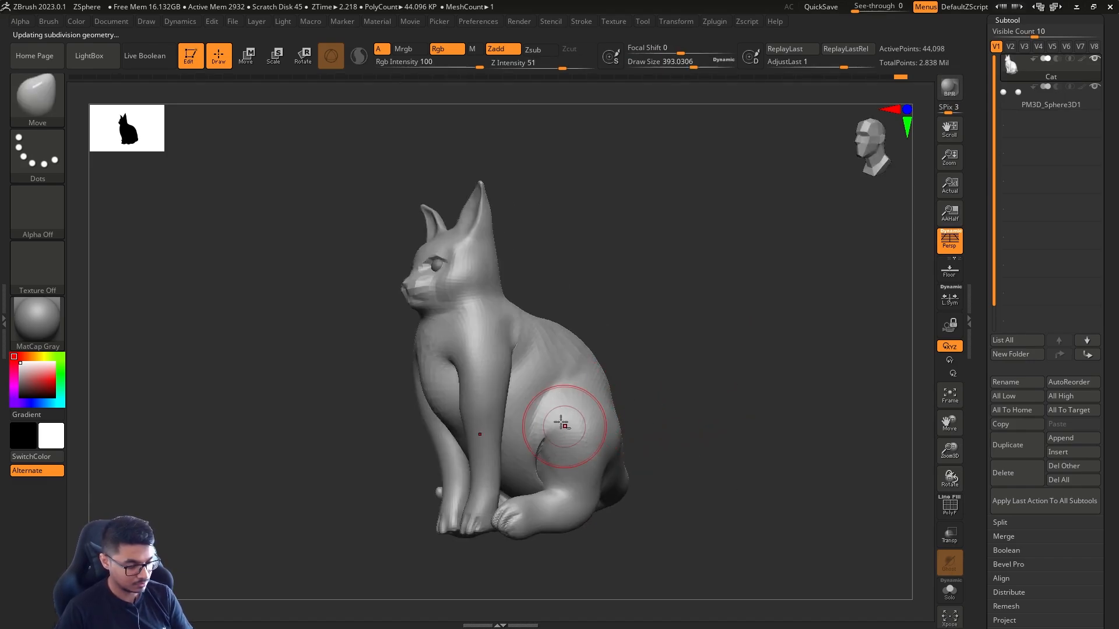
Reshape the haunches and heels from the side with the Move brush at a draw size of about 408
left_click_drag(665, 406, 621, 400)
mouse_move(602, 429)
right_mouse_down()
mouse_move(592, 519)
mouse_move(626, 500)
right_mouse_up()
key("s")
left_click_drag(626, 500, 637, 500)
right_click_drag(637, 500, 634, 480)
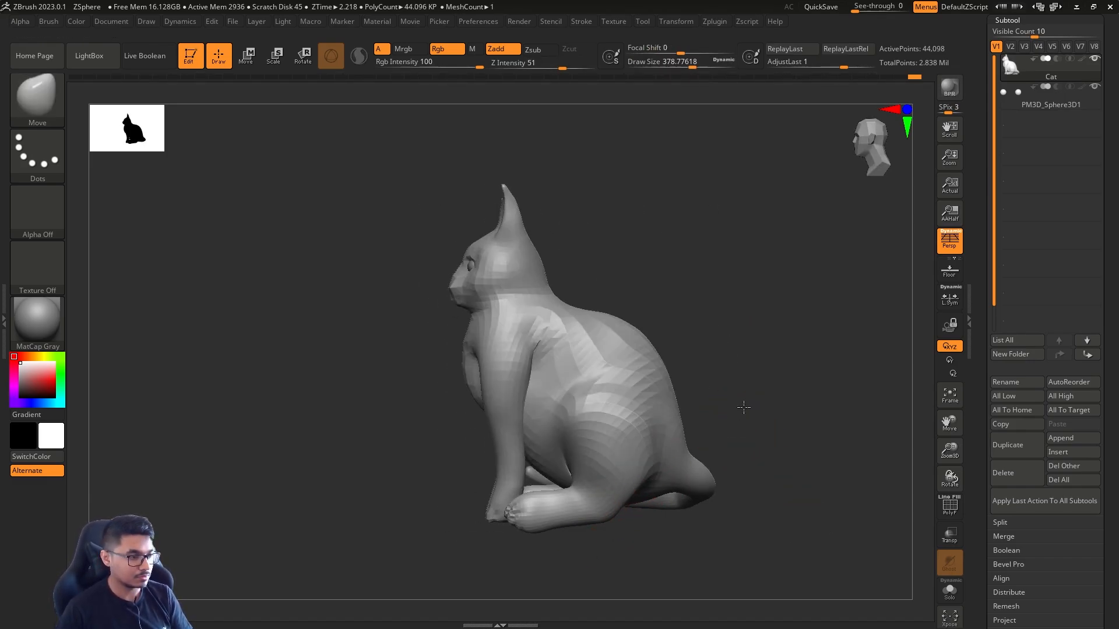
right_click_drag(744, 407, 724, 433, "ctrl")
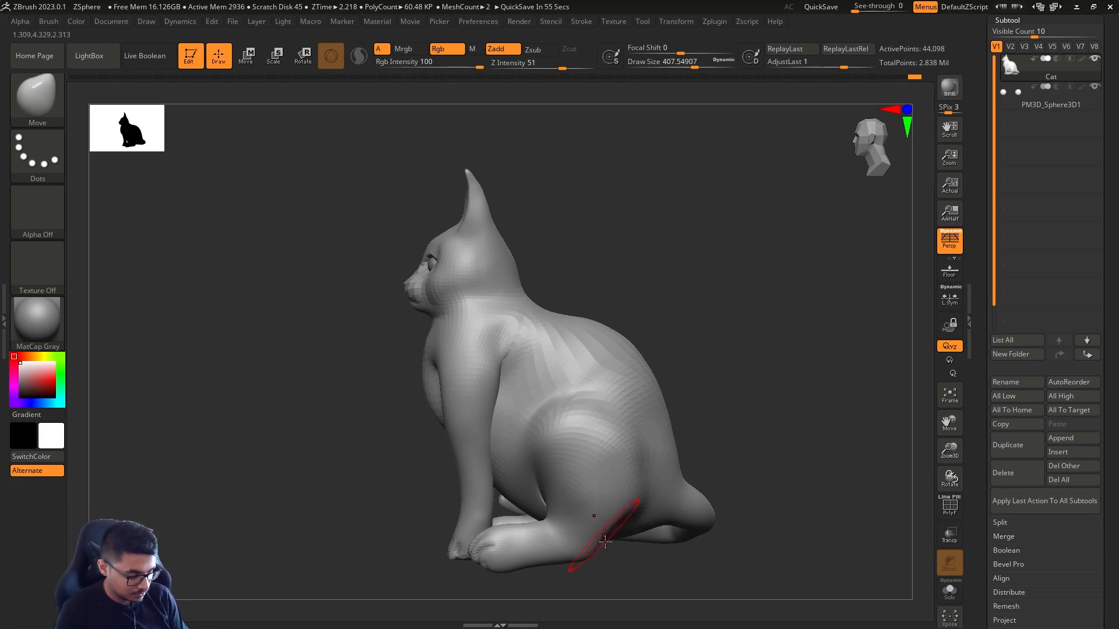
left_click_drag(605, 542, 620, 546)
Refine the thighs and rump with the Move brush at a draw size of about 338
right_click_drag(742, 450, 755, 407, "alt")
mouse_move(682, 468)
right_mouse_down()
mouse_move(638, 353)
mouse_move(620, 454)
right_mouse_up()
right_click_drag(438, 412, 604, 456)
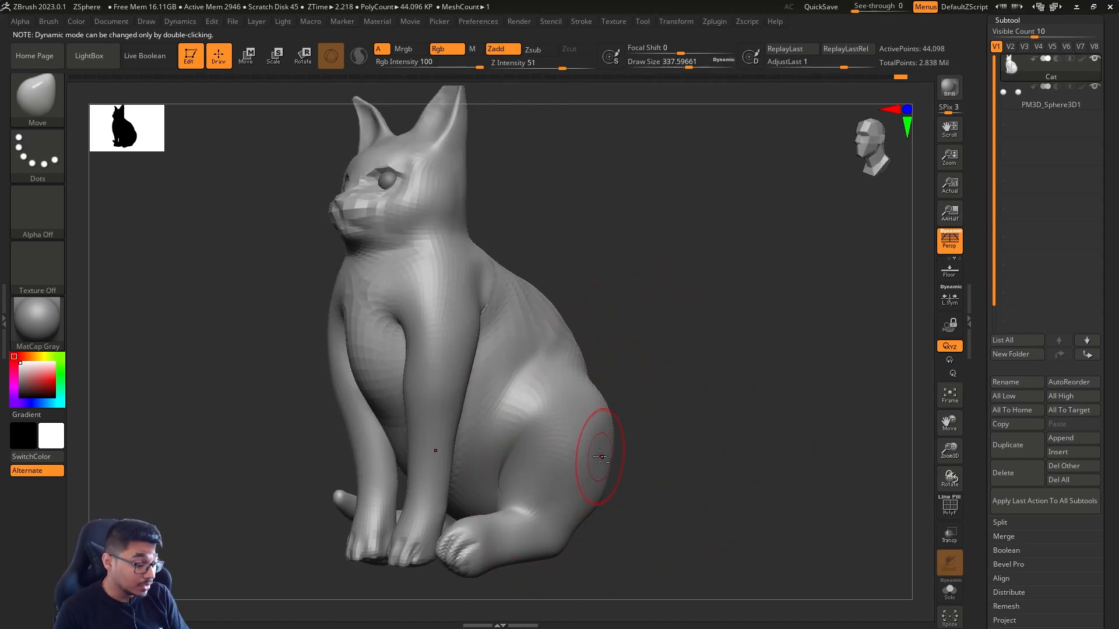
right_click_drag(598, 444, 690, 435, "ctrl")
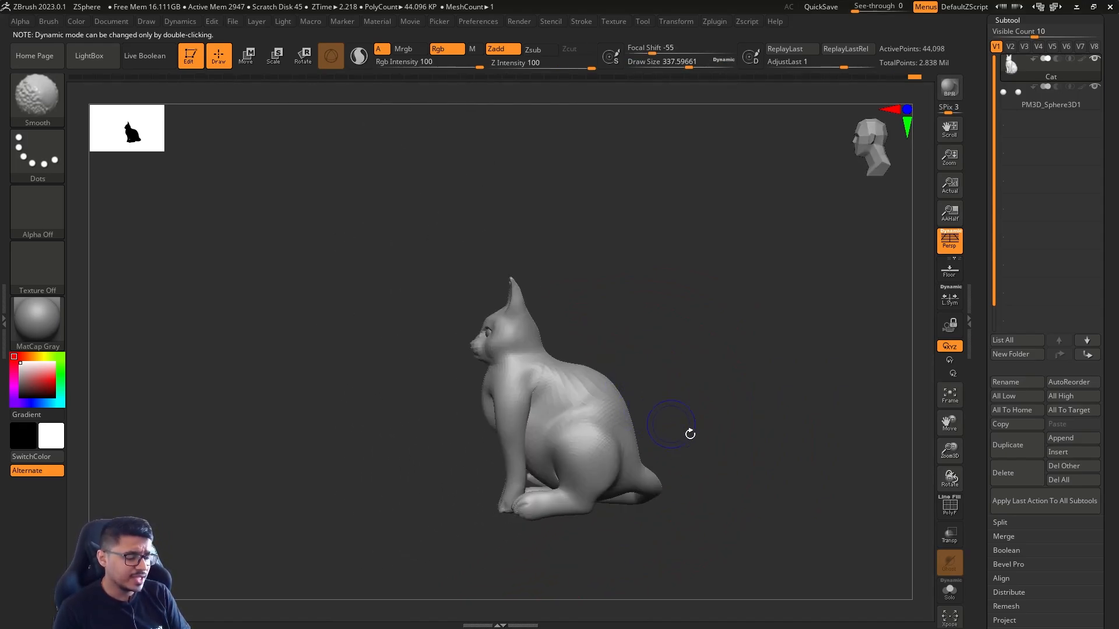
right_click_drag(672, 361, 590, 453)
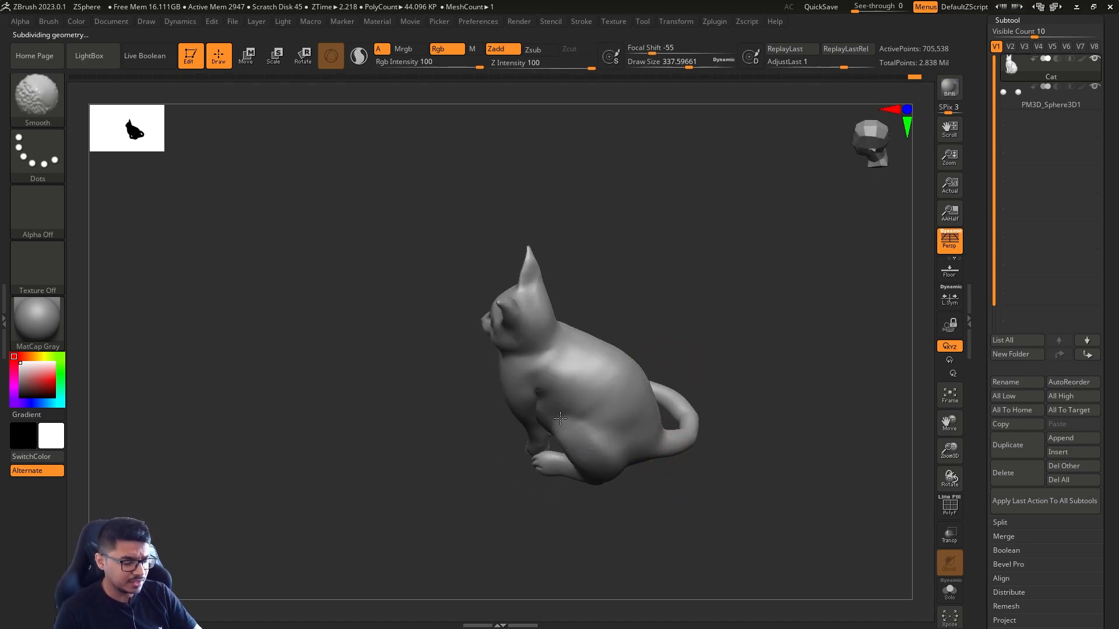
Smooth the thighs, shoulders and chest at the level with about 705,500 points, using draw sizes of about 338 and 293
right_click_drag(560, 419, 754, 272)
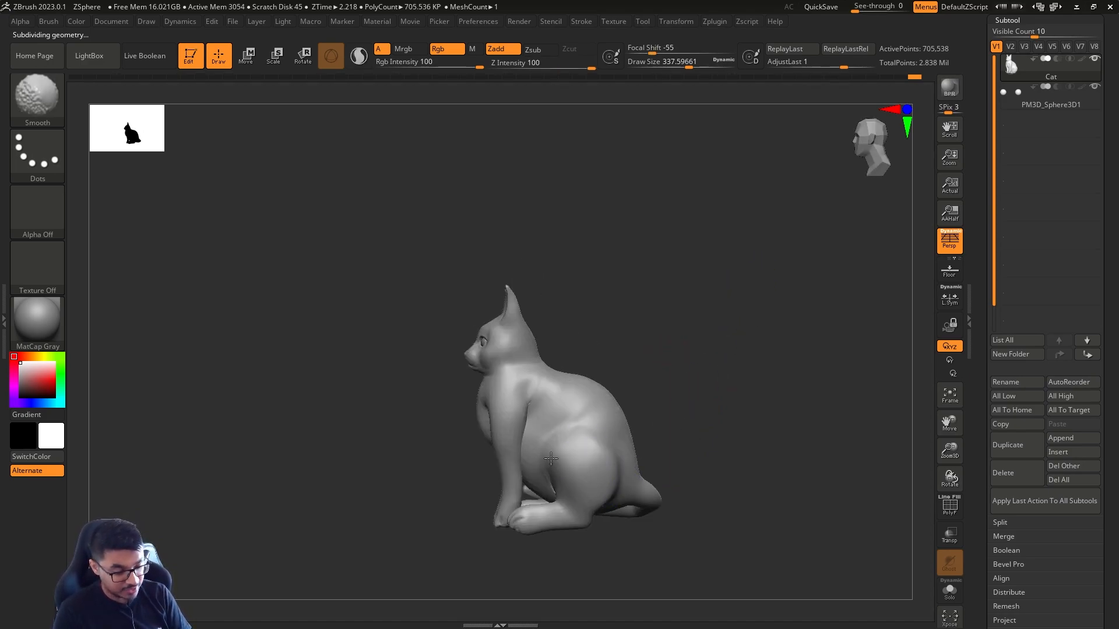
mouse_move(551, 459)
right_mouse_down("ctrl")
mouse_move(771, 412)
mouse_move(581, 469)
right_mouse_up("ctrl")
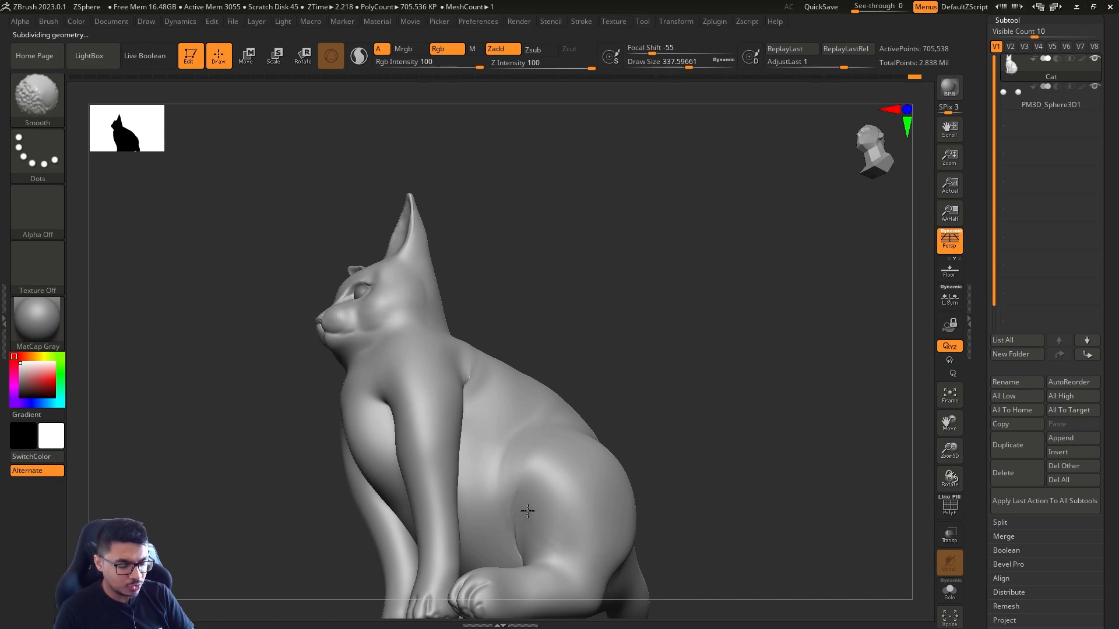
left_click_drag(528, 511, 528, 520, "shift")
mouse_move(662, 484)
right_mouse_down("ctrl")
mouse_move(645, 382)
mouse_move(653, 327)
right_mouse_up("ctrl")
mouse_move(653, 326)
right_mouse_down("shift")
mouse_move(632, 362)
mouse_move(730, 380)
right_mouse_up("shift")
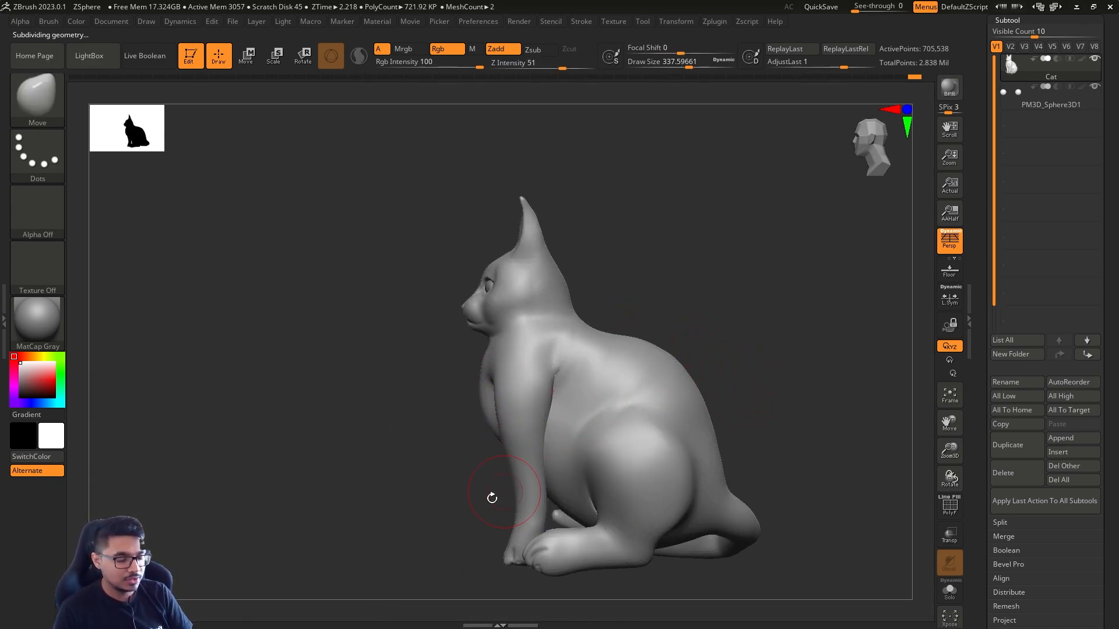
right_click_drag(492, 498, 539, 458, "shift")
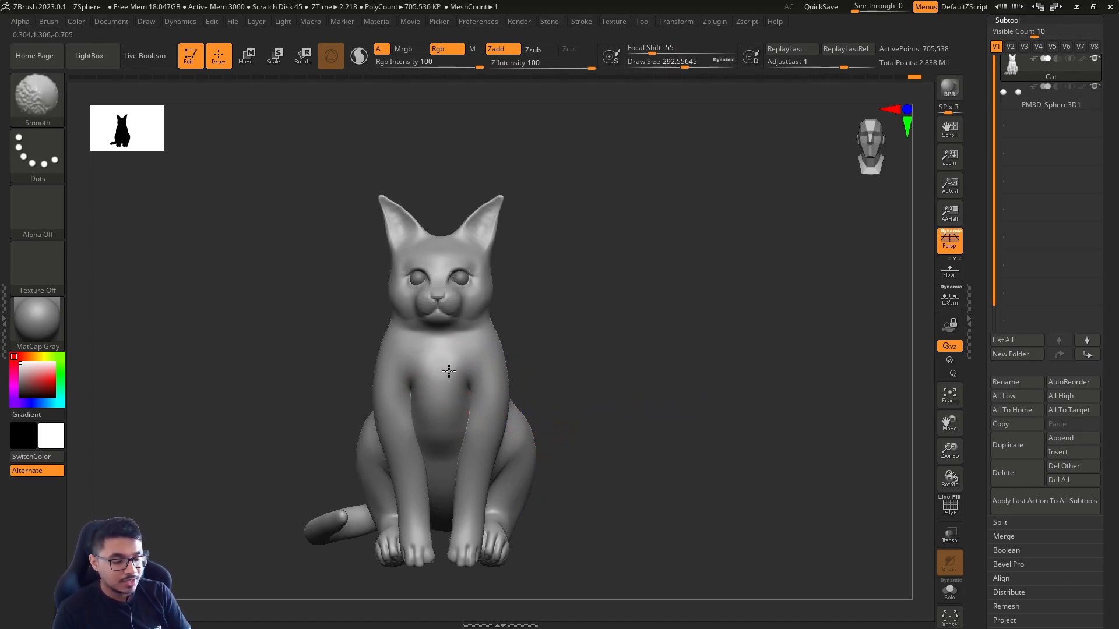
left_click_drag(598, 381, 647, 519)
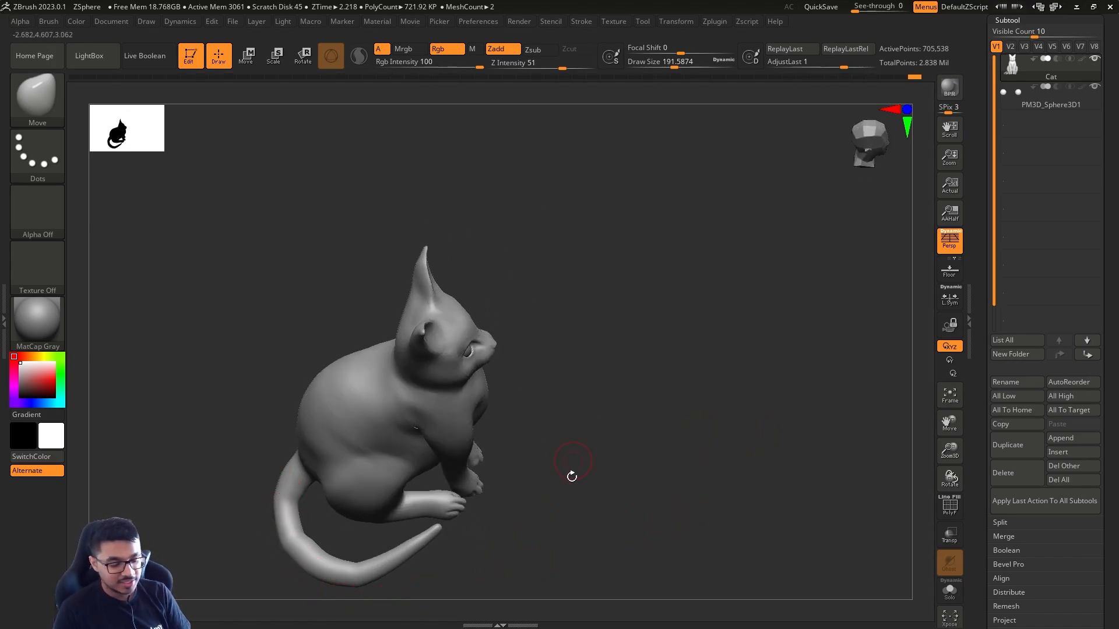
Drop the cat mesh to its coarsest subdivision level and restore white as the main colour
left_click_drag(570, 476, 670, 369, "alt")
key("s")
left_click_drag(589, 450, 600, 450)
key("shift+d")
key("shift+d")
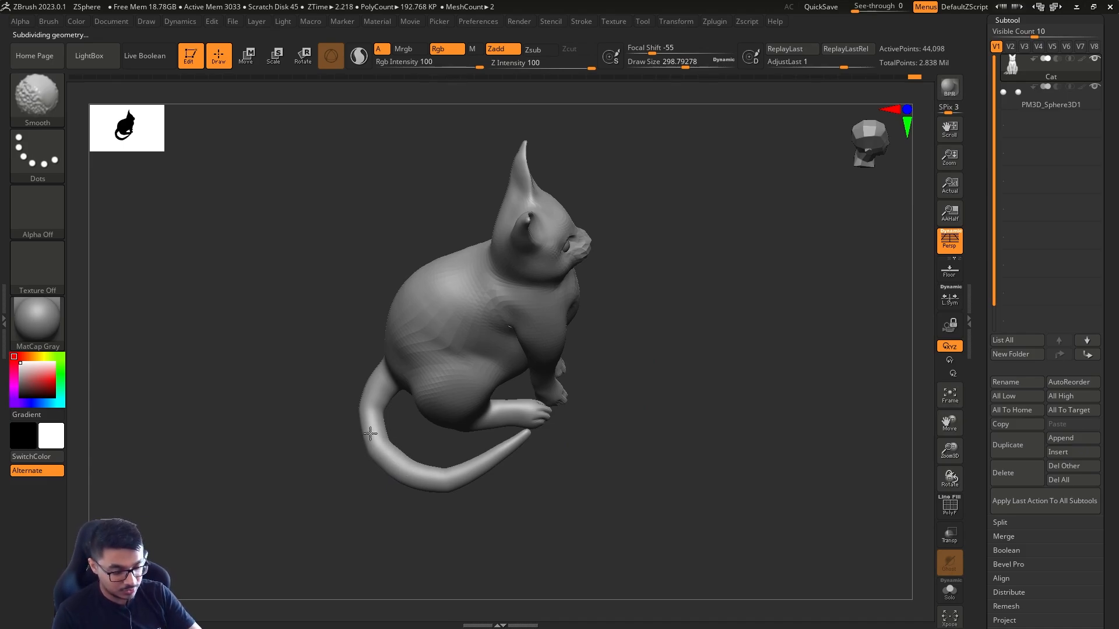
key("shift+d")
key("shift+d")
key("c")
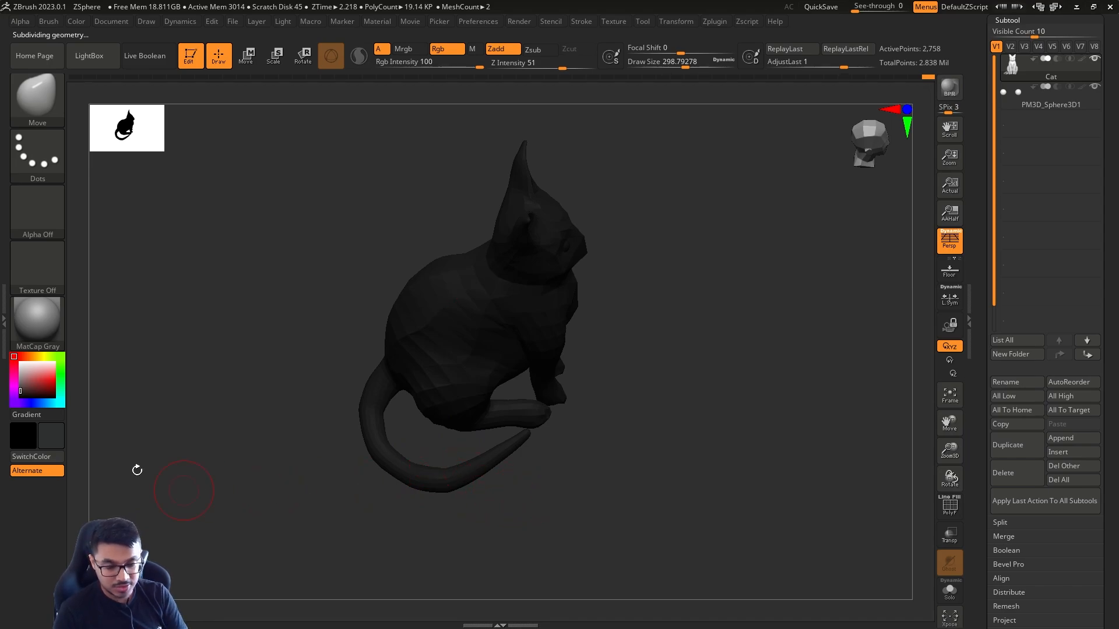
left_click(19, 363)
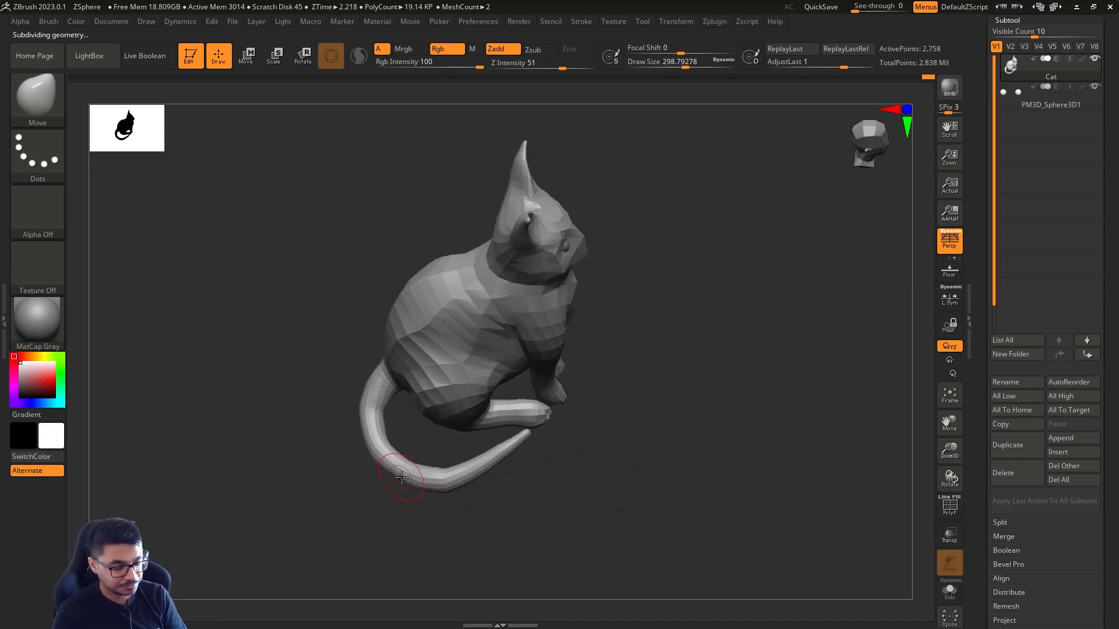
Adjust the tail's lower bend with the Move brush at a draw size of about 372 and raise the mesh two subdivision levels
key("s")
mouse_move(401, 477)
left_mouse_down()
mouse_move(369, 436)
mouse_move(405, 482)
left_mouse_up()
key("s")
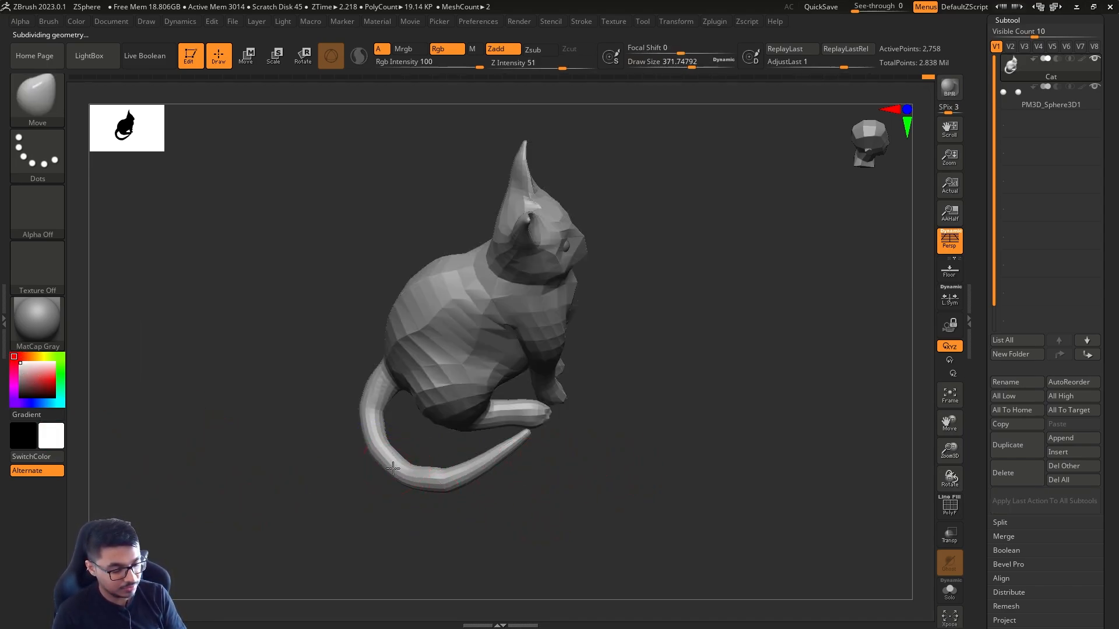
key("ctrl+d")
key("ctrl+d")
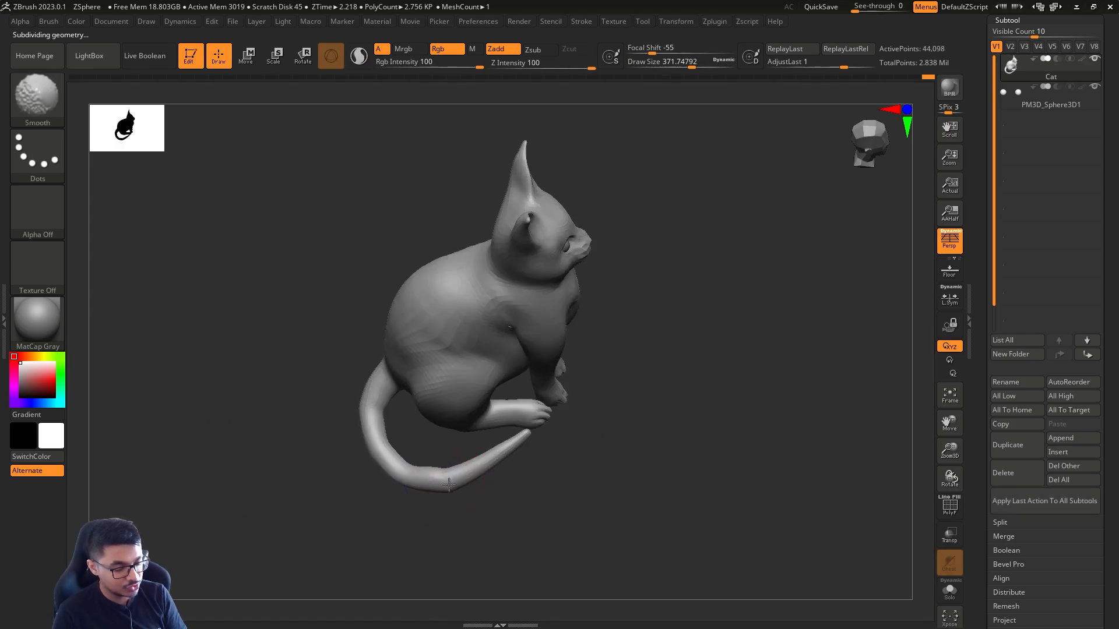
Smooth and even out the tail's curve from above, using the Move brush at a draw size of 445
right_click_drag(437, 464, 448, 475, "shift")
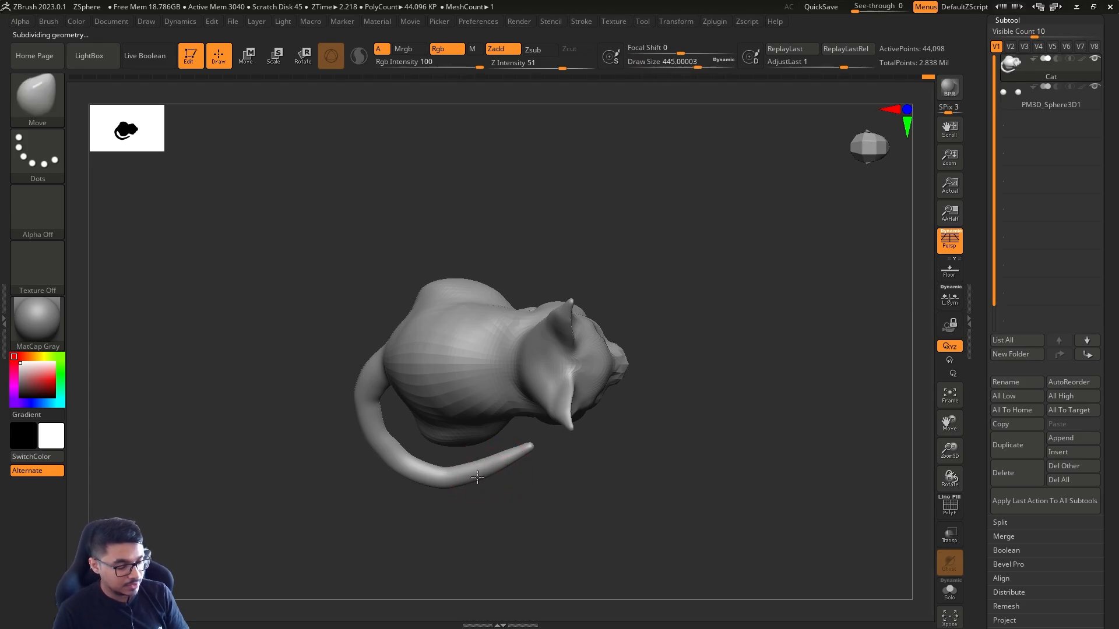
left_click_drag(507, 460, 514, 468)
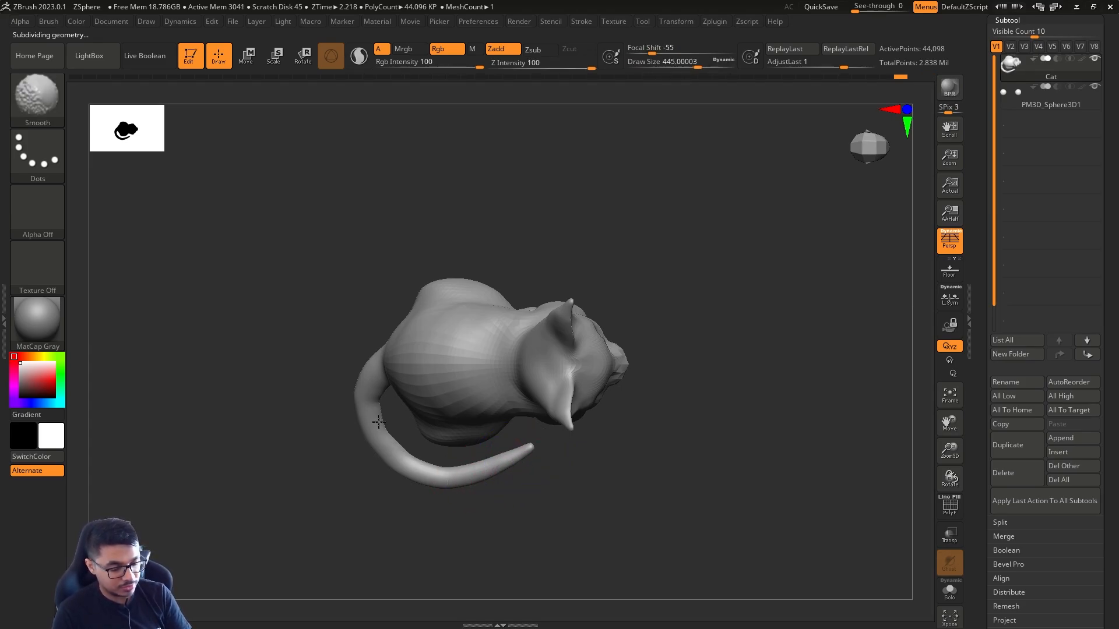
left_click_drag(359, 394, 364, 392)
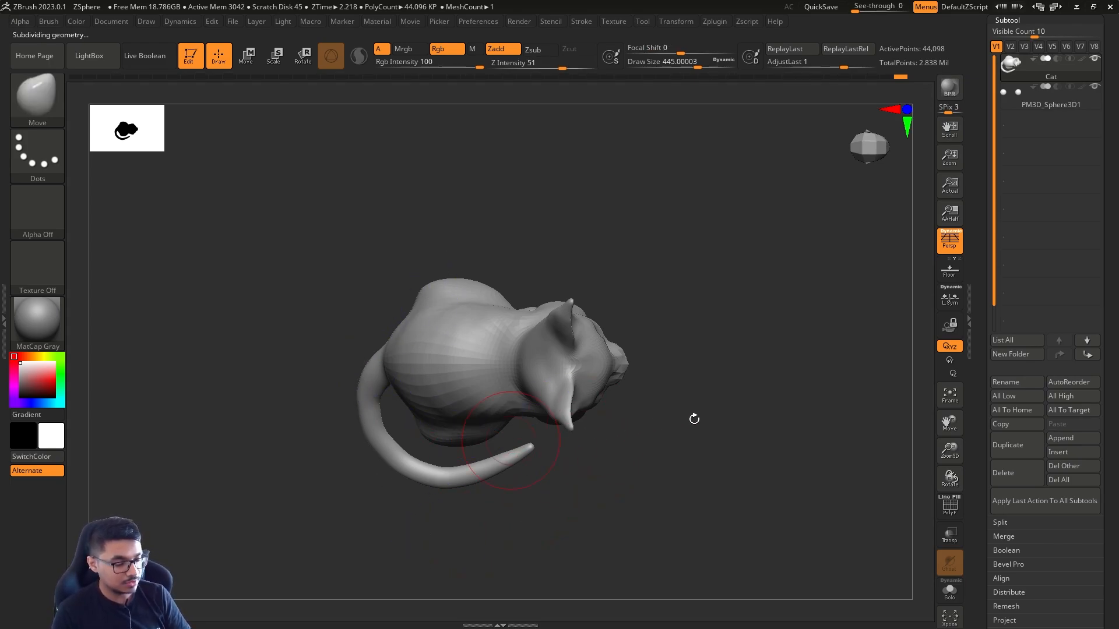
Return the cat to its highest subdivision level and set the draw size to about 239
mouse_move(692, 417)
left_mouse_down()
mouse_move(631, 331)
mouse_move(735, 425)
mouse_move(596, 430)
left_mouse_up()
key("s")
left_click_drag(635, 440, 627, 457, "alt")
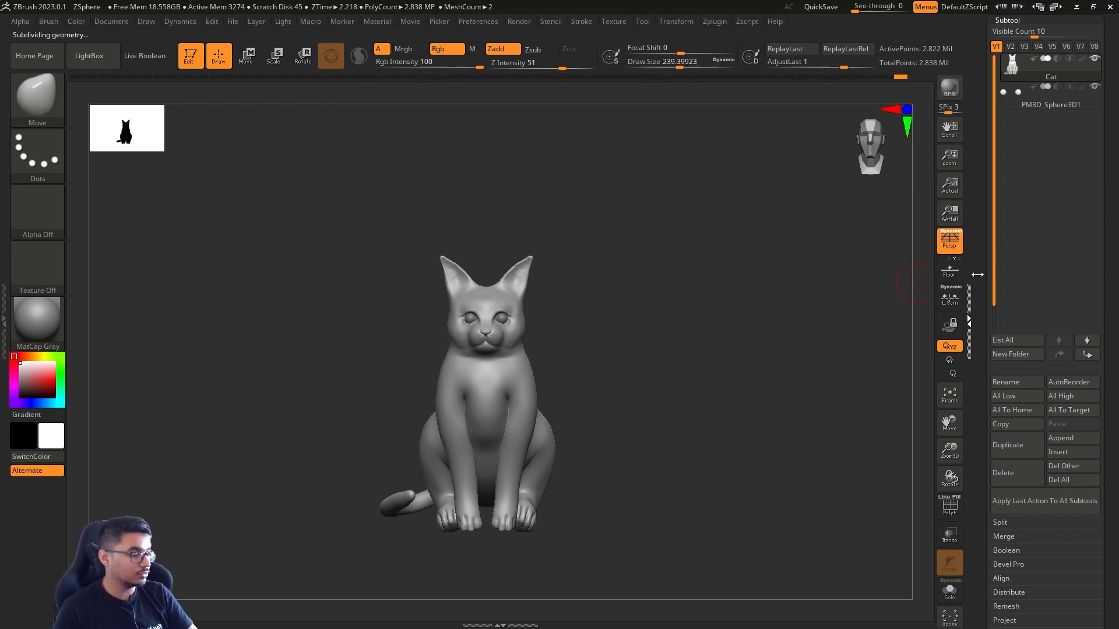
Display the original ZSphere_1 tool to compare it with the sculpt, and switch back to the finished Cat tool
left_click_drag(980, 338, 962, 402)
left_click_drag(978, 308, 981, 437)
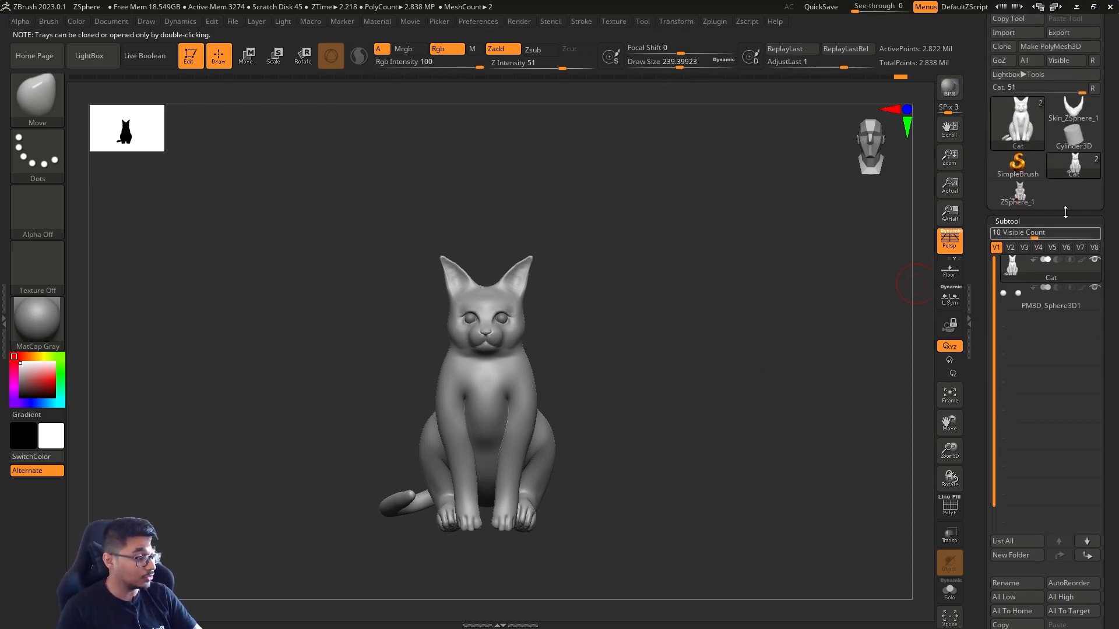
left_click(1019, 199)
mouse_move(651, 474)
left_mouse_down()
mouse_move(707, 474)
mouse_move(664, 470)
mouse_move(680, 452)
mouse_move(739, 454)
mouse_move(712, 469)
mouse_move(722, 490)
mouse_move(699, 490)
mouse_move(744, 490)
mouse_move(747, 515)
left_mouse_up()
left_click(1074, 166)
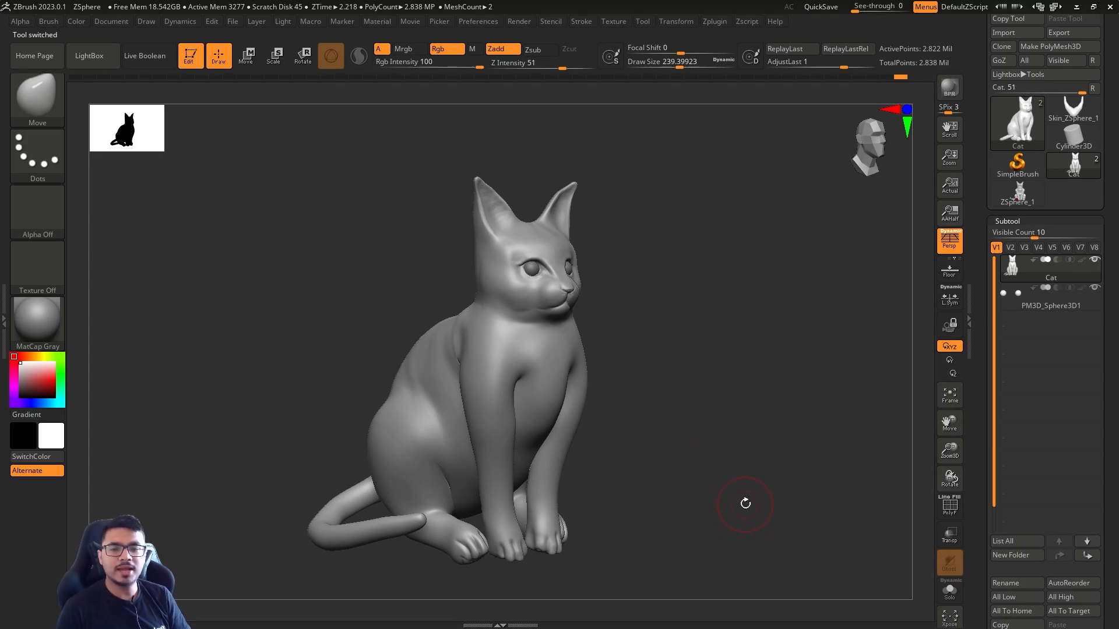